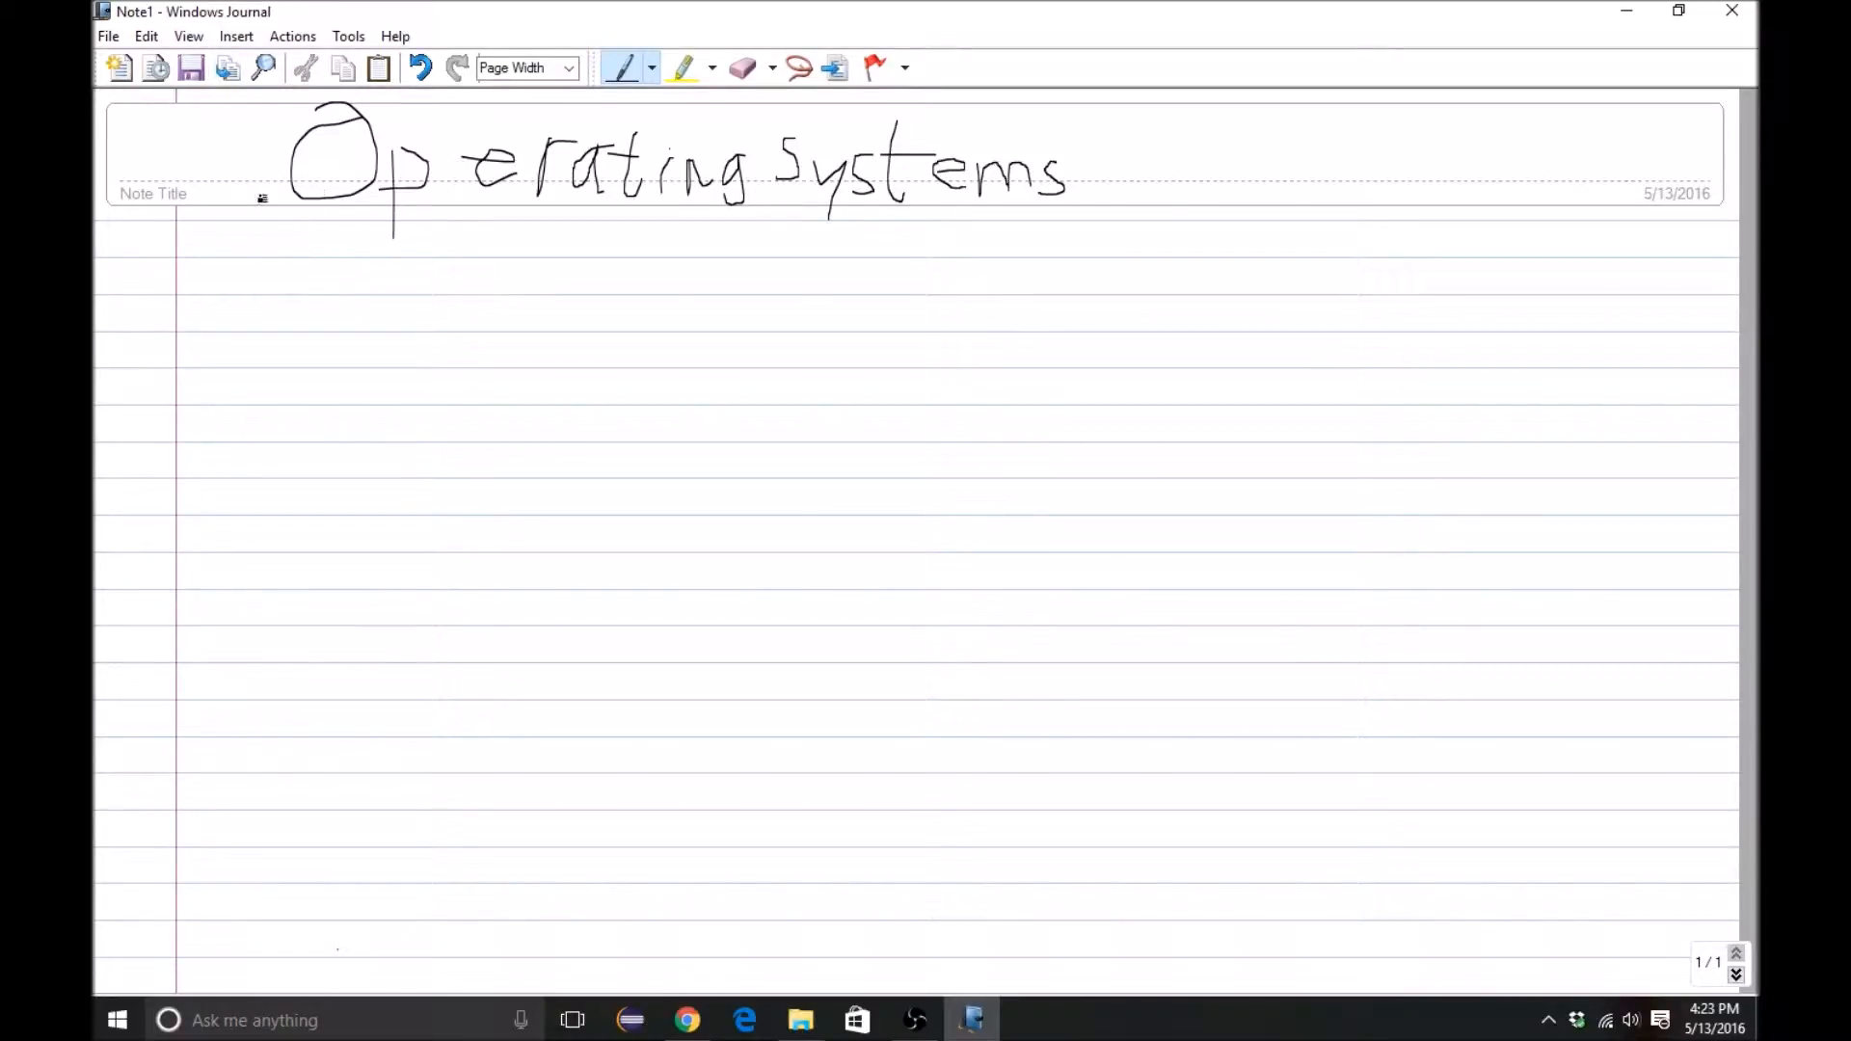
Step: Check the pen tip styles without changing them and reselect the Pen tool
{"action": "left_click", "coordinate": [652, 68]}
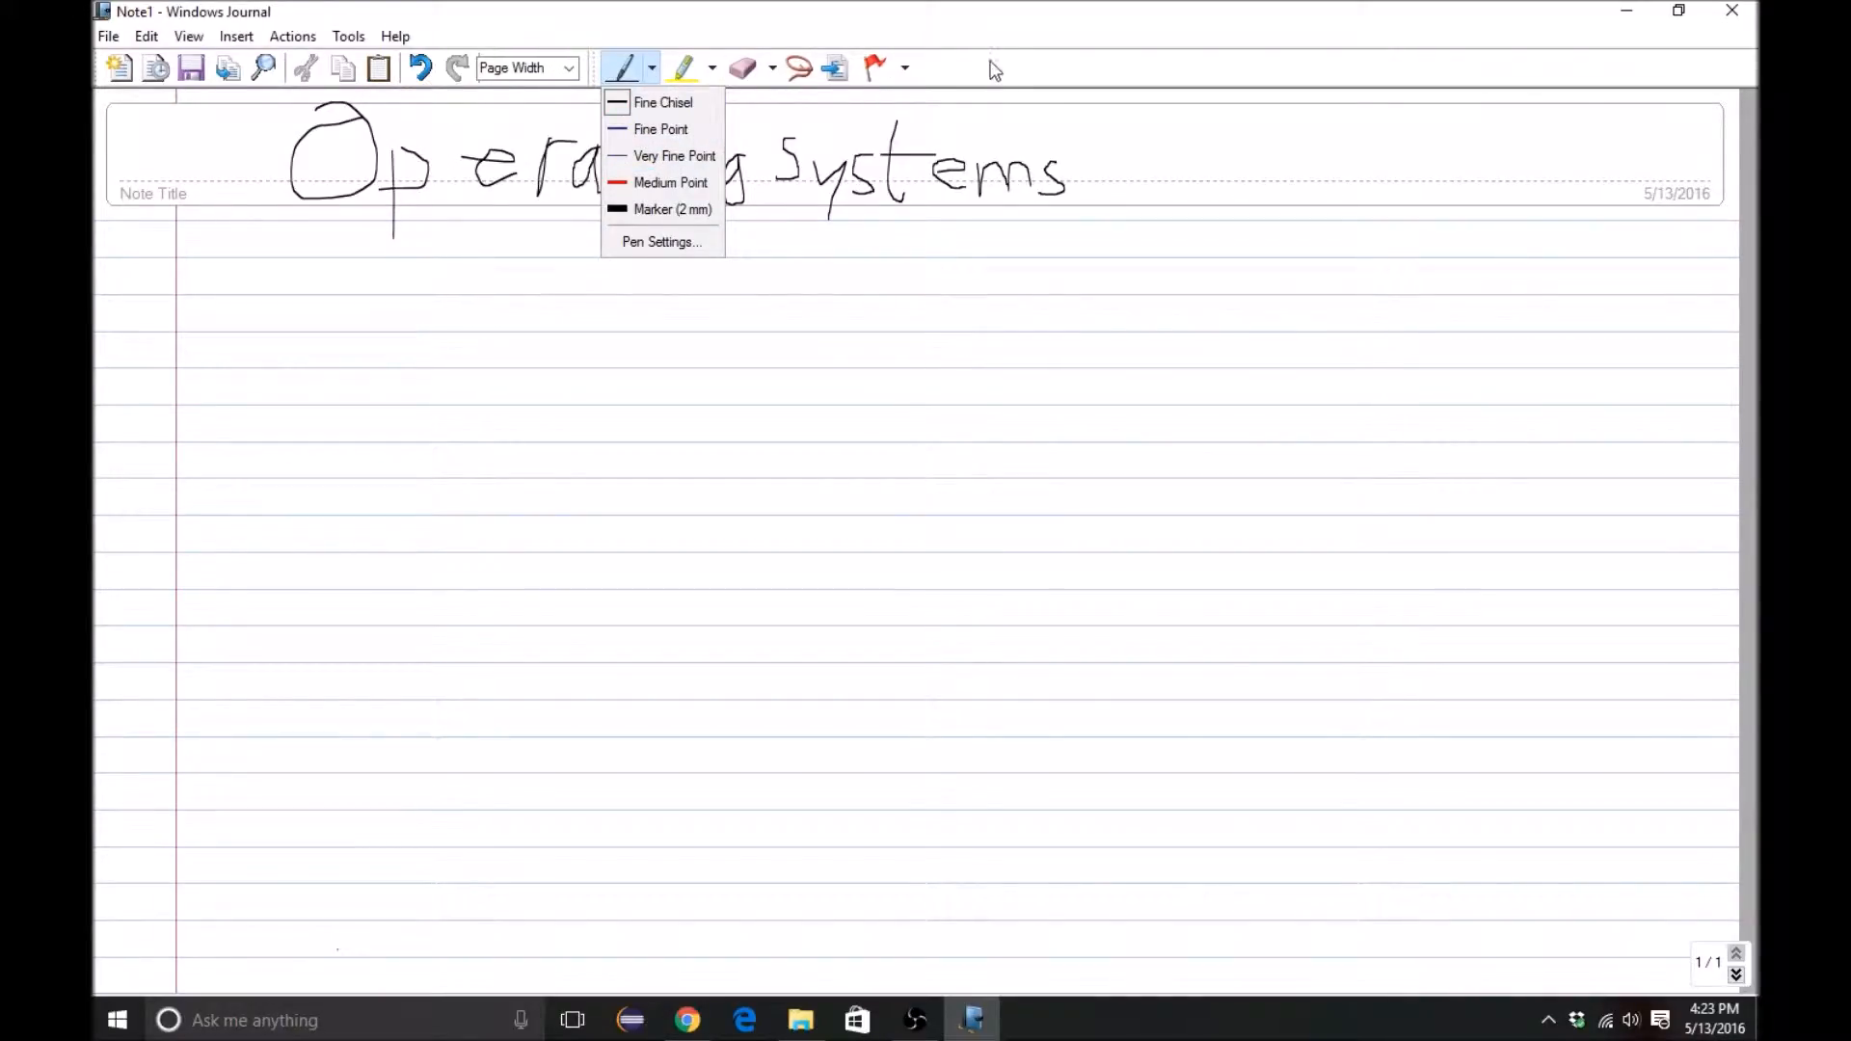
{"action": "left_click", "coordinate": [924, 68]}
{"action": "left_click", "coordinate": [896, 77]}
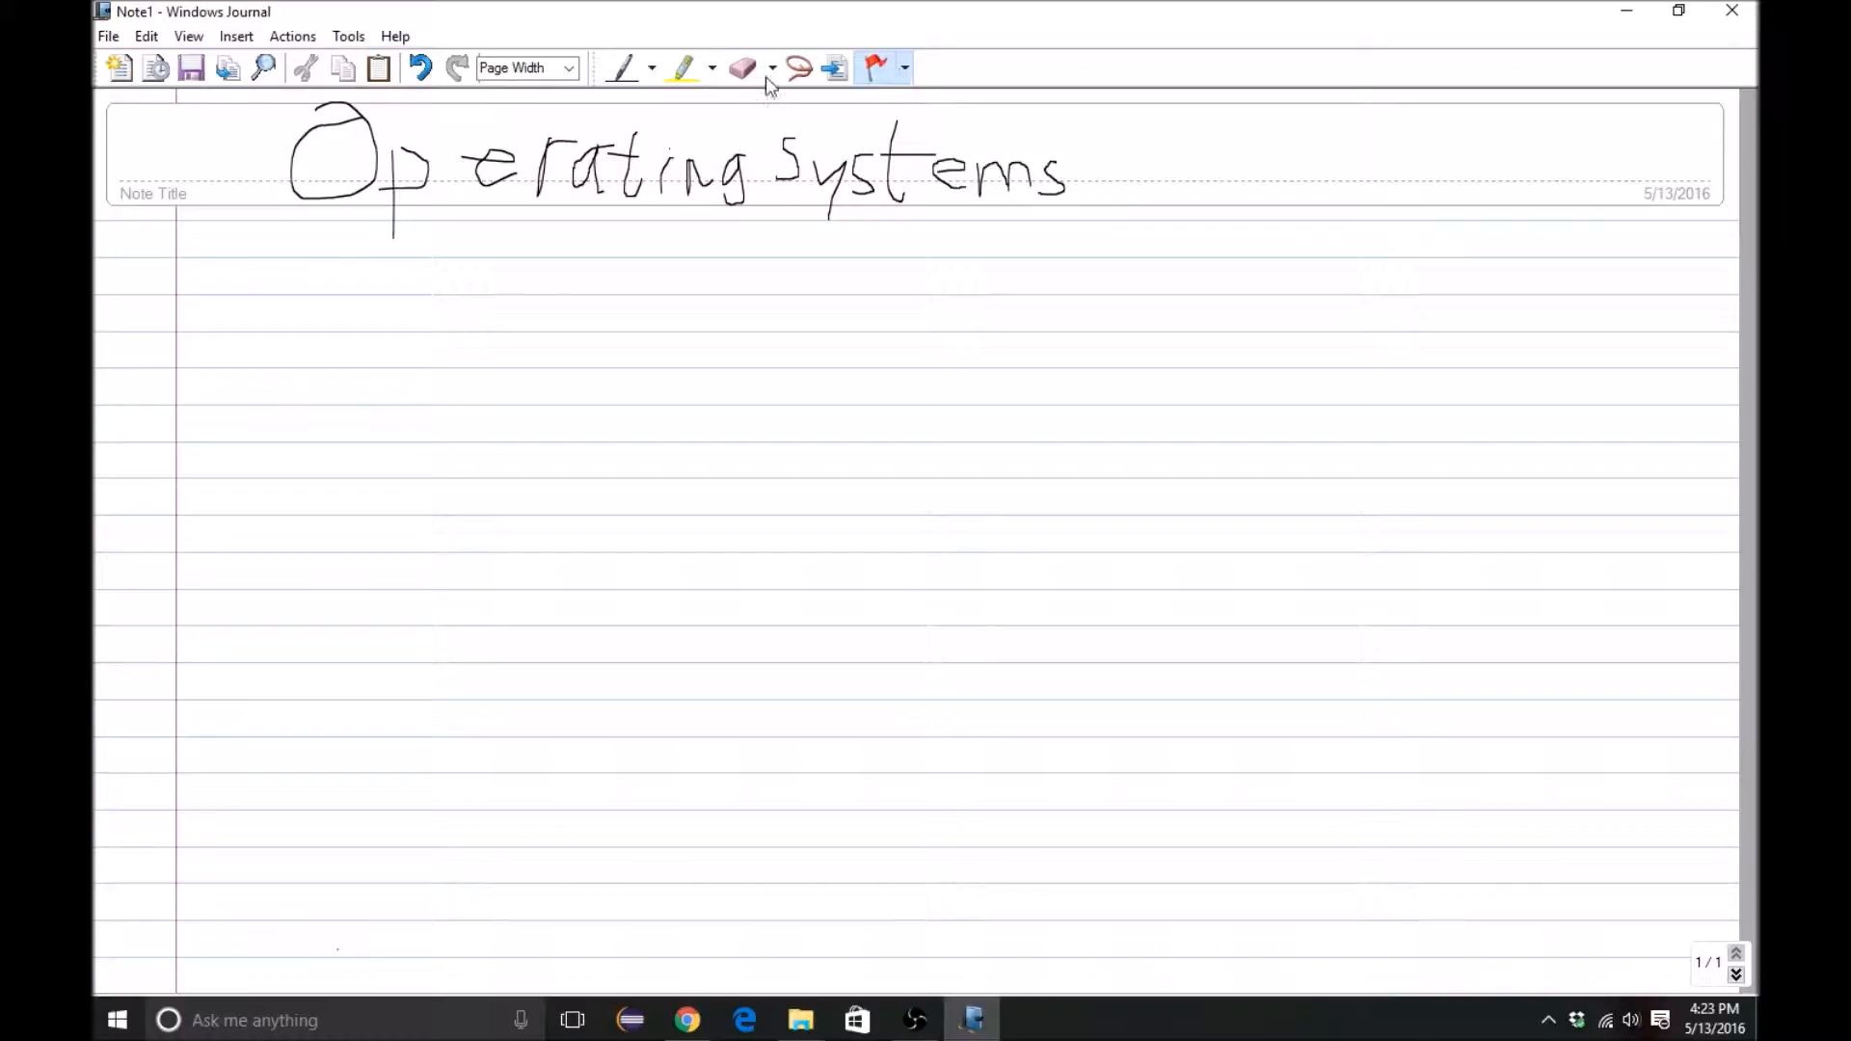
{"action": "left_click", "coordinate": [636, 73]}
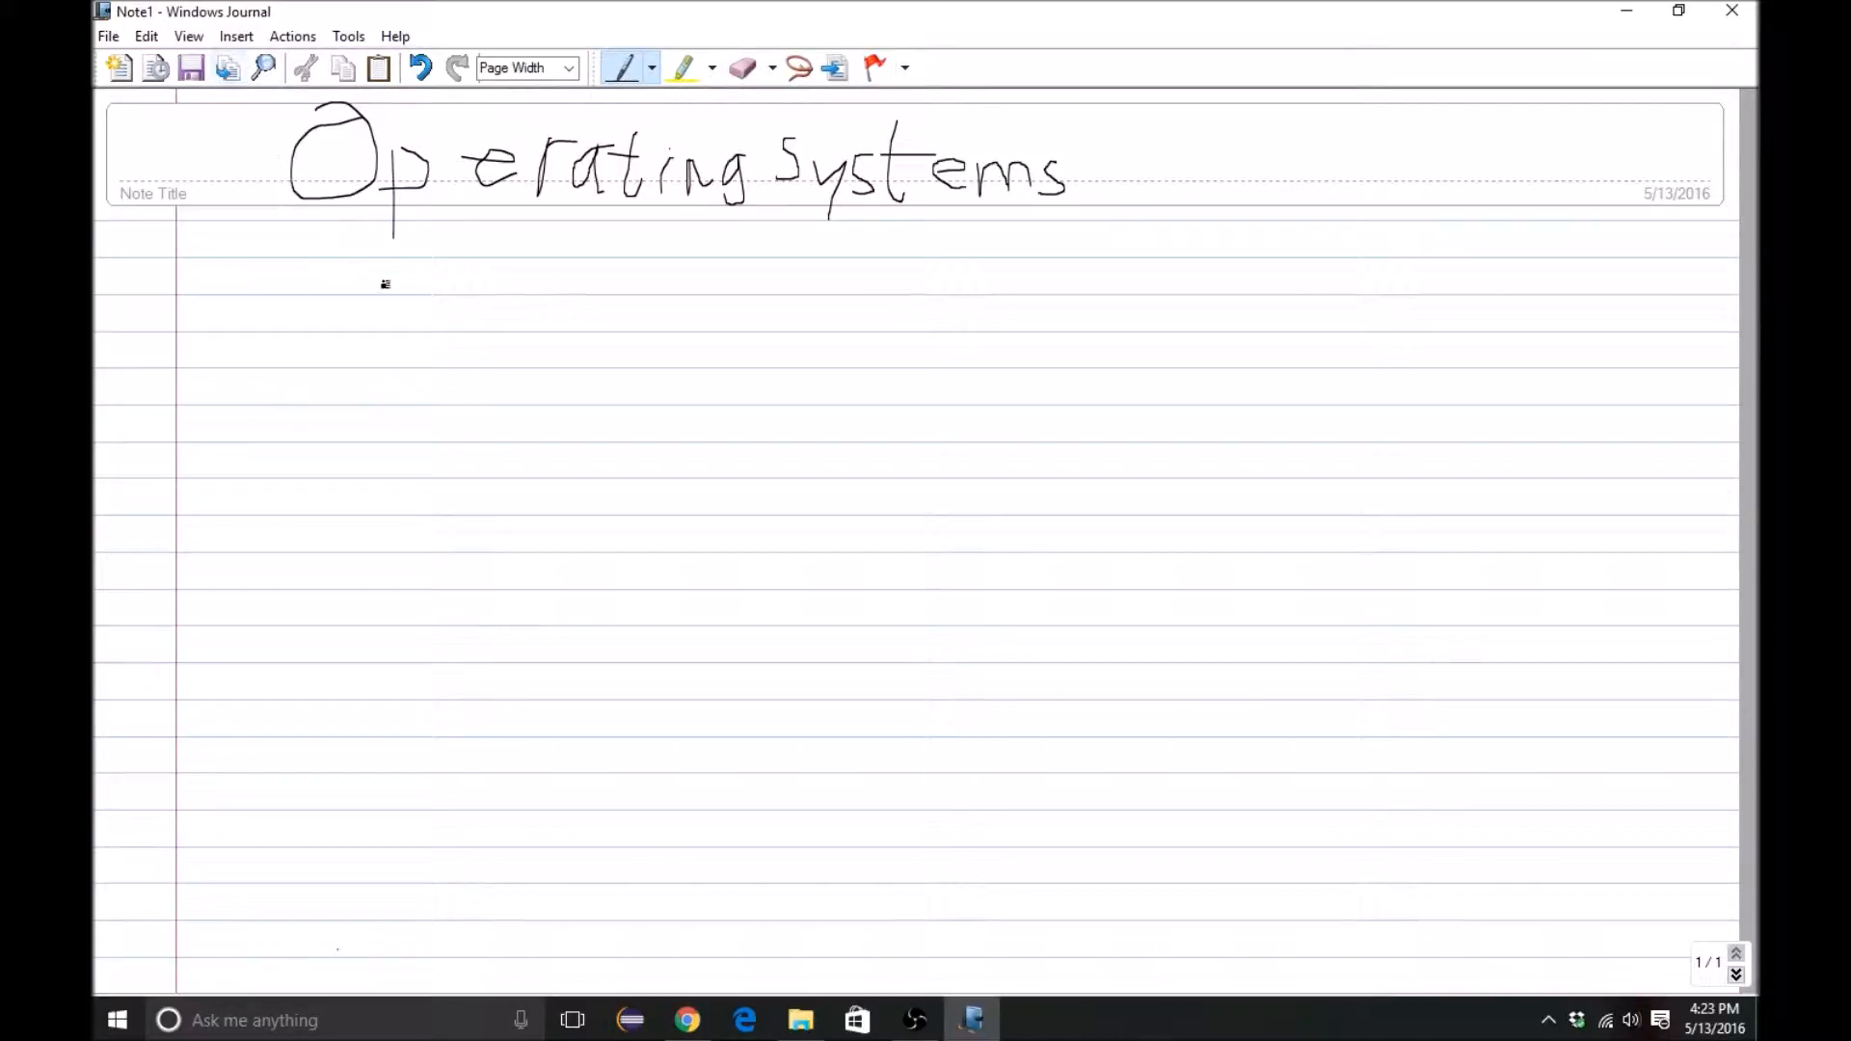
Step: Handwrite 'Op' on the first line under the Operating Systems title, then open Windows search
{"action": "mouse_move", "coordinate": [326, 302]}
{"action": "left_mouse_down"}
{"action": "mouse_move", "coordinate": [374, 301]}
{"action": "mouse_move", "coordinate": [400, 382]}
{"action": "left_mouse_up"}
{"action": "left_click_drag", "start_coordinate": [397, 316], "coordinate": [399, 343]}
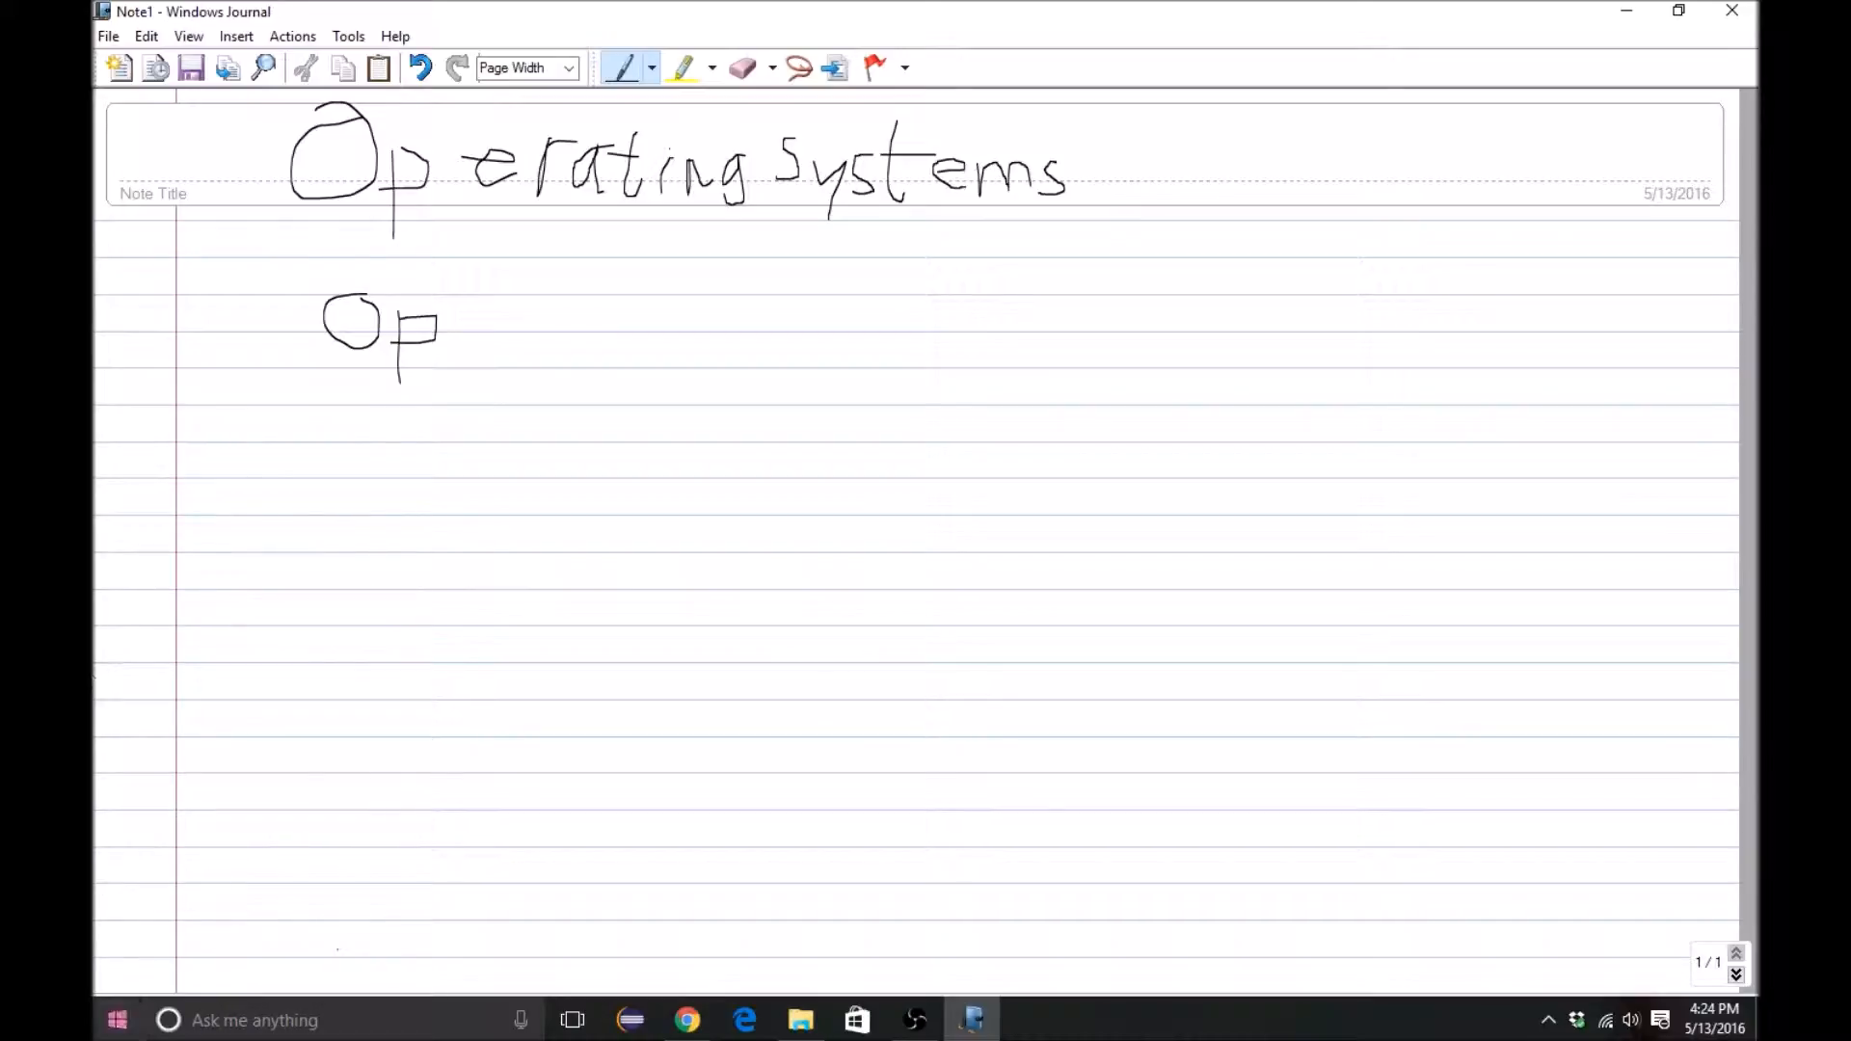
{"action": "left_click", "coordinate": [321, 1024]}
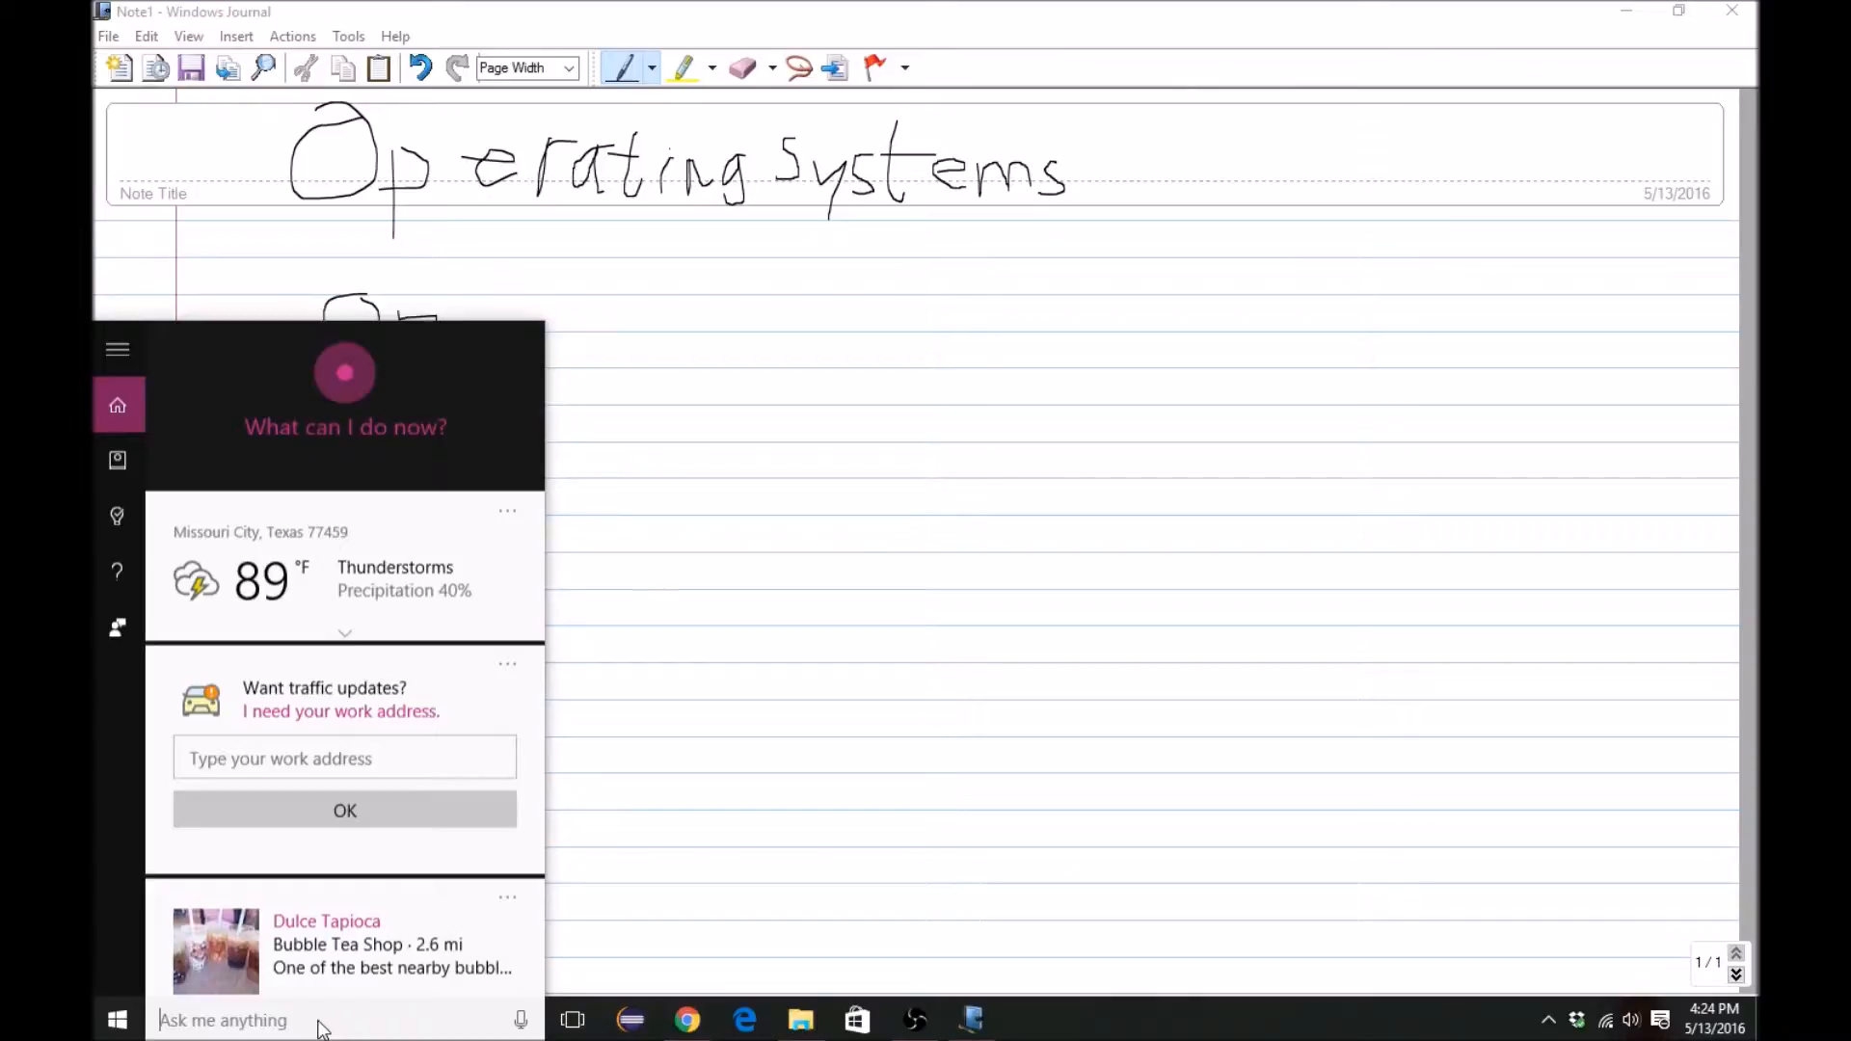
Step: Turn on Magnifier at 200%, finish writing 'Open Suse' and draw an arrow toward Linux
{"action": "key", "text": "super+plus"}
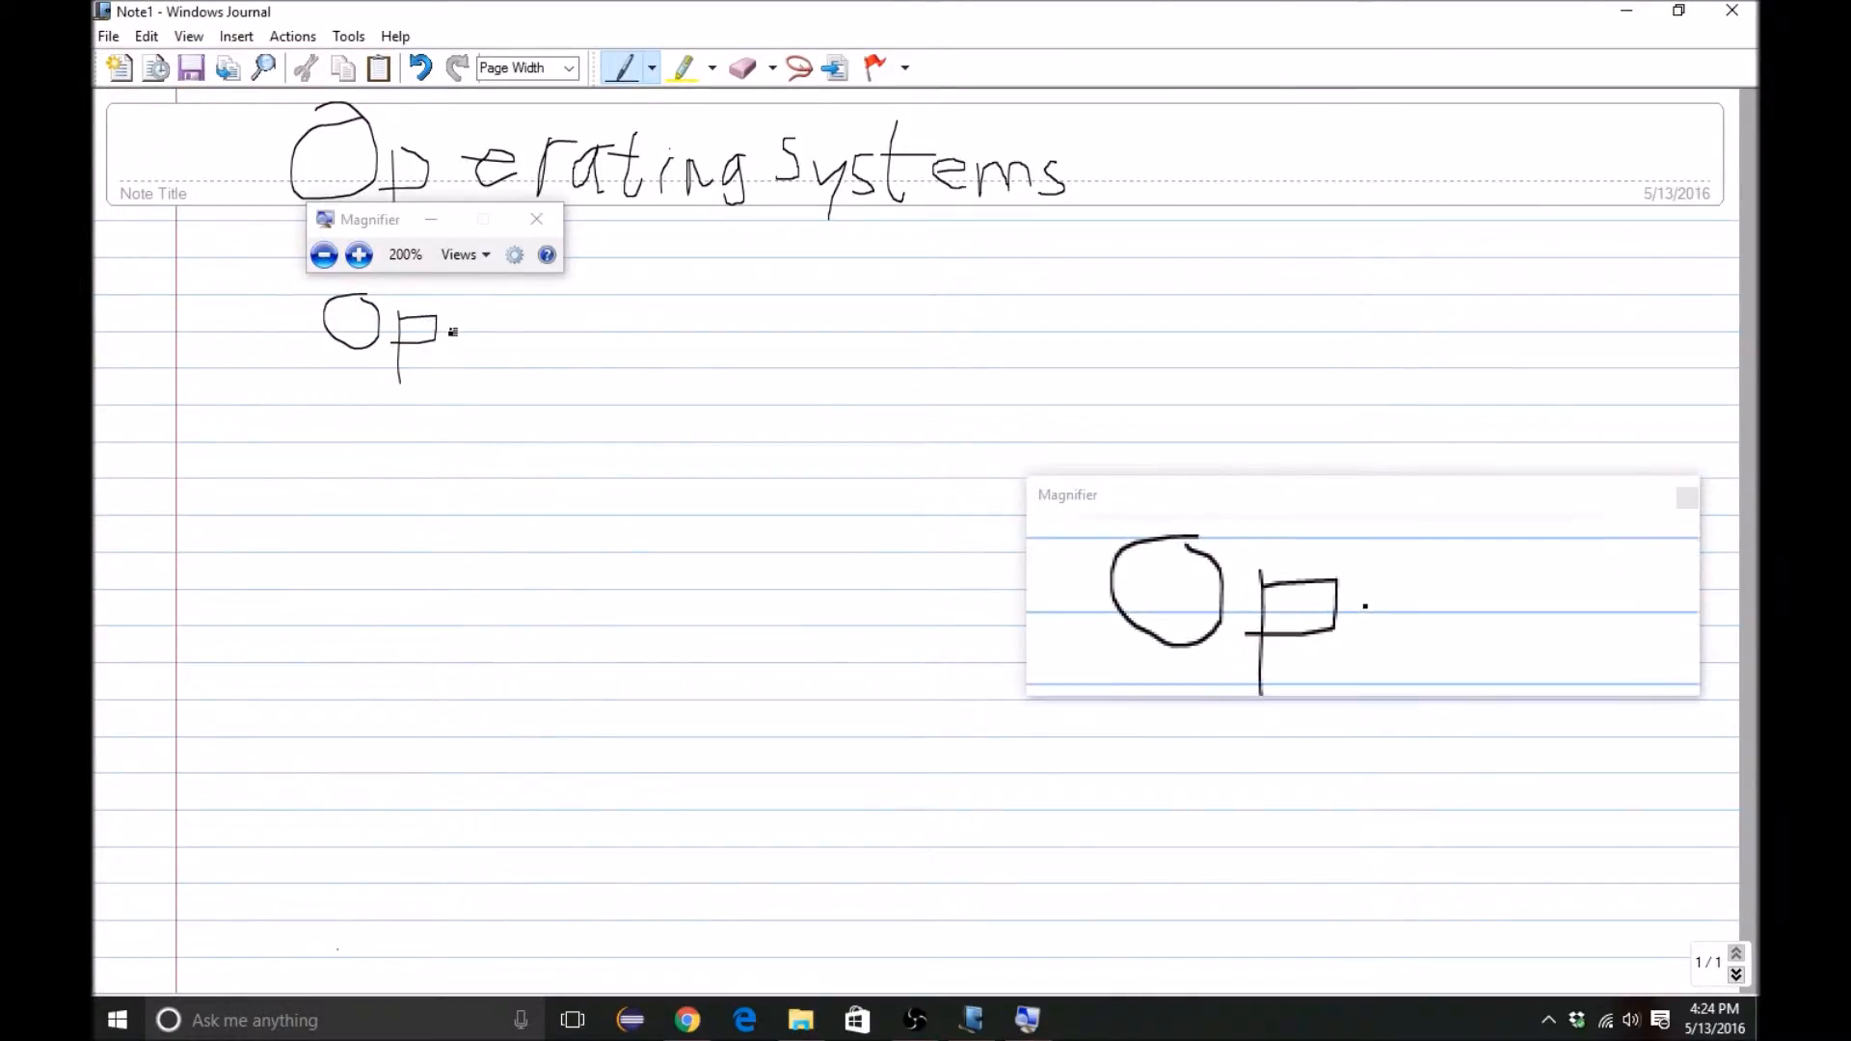
{"action": "mouse_move", "coordinate": [452, 336]}
{"action": "left_mouse_down"}
{"action": "mouse_move", "coordinate": [477, 331]}
{"action": "mouse_move", "coordinate": [443, 338]}
{"action": "mouse_move", "coordinate": [465, 354]}
{"action": "mouse_move", "coordinate": [487, 315]}
{"action": "mouse_move", "coordinate": [502, 356]}
{"action": "mouse_move", "coordinate": [538, 339]}
{"action": "mouse_move", "coordinate": [533, 365]}
{"action": "mouse_move", "coordinate": [646, 362]}
{"action": "left_mouse_up"}
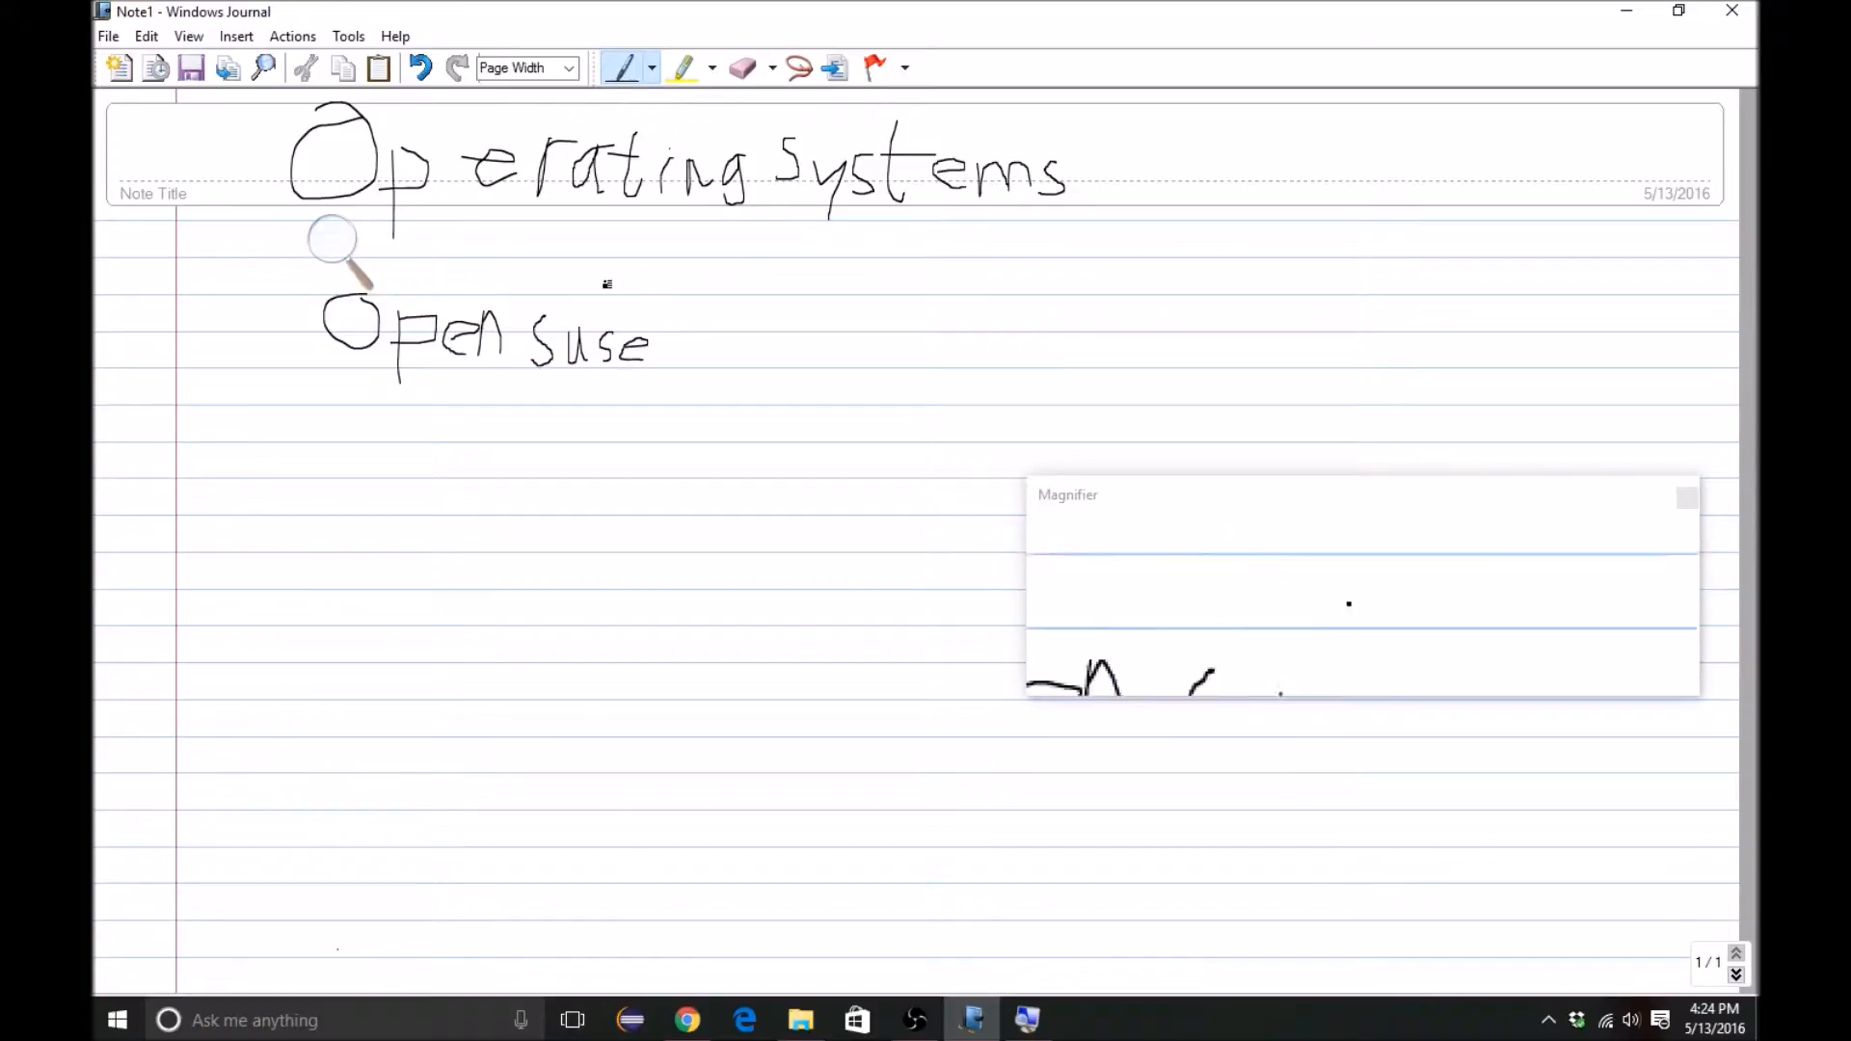
{"action": "mouse_move", "coordinate": [597, 298]}
{"action": "left_mouse_down"}
{"action": "mouse_move", "coordinate": [704, 280]}
{"action": "mouse_move", "coordinate": [687, 291]}
{"action": "mouse_move", "coordinate": [807, 323]}
{"action": "mouse_move", "coordinate": [841, 284]}
{"action": "mouse_move", "coordinate": [878, 320]}
{"action": "mouse_move", "coordinate": [853, 322]}
{"action": "left_mouse_up"}
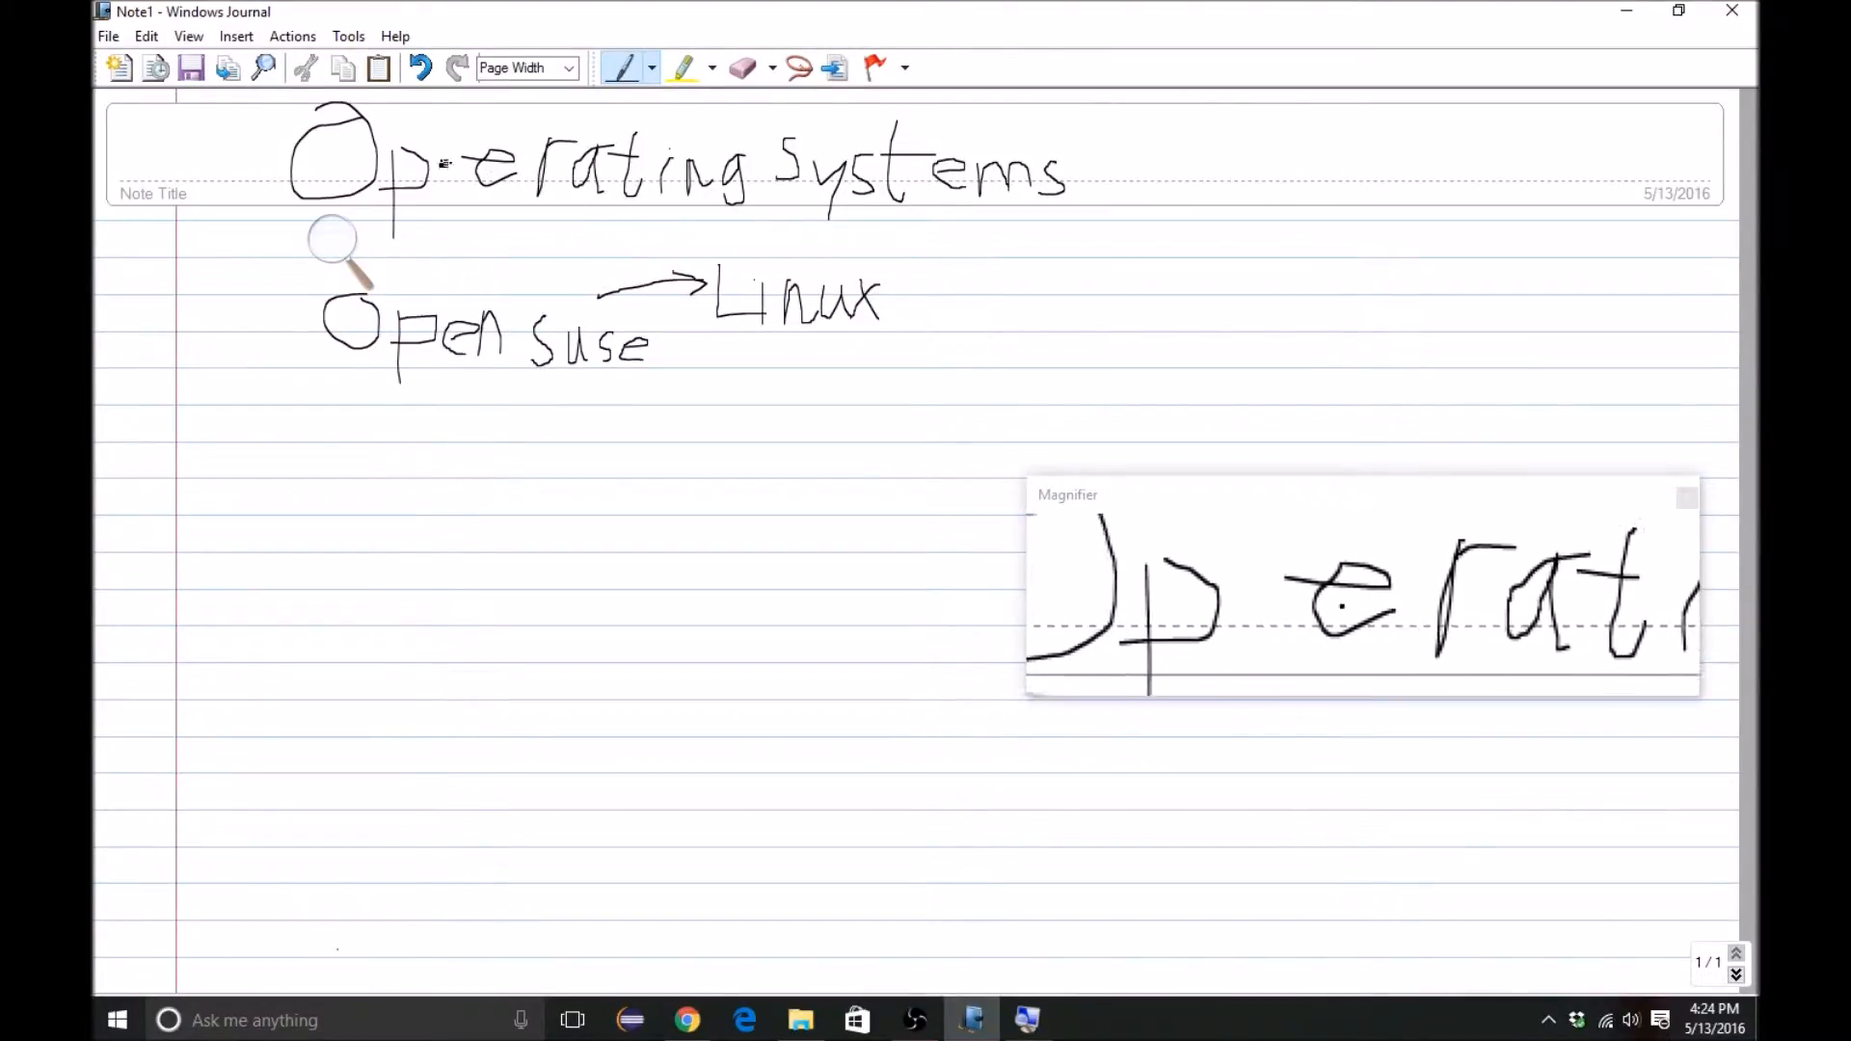
{"action": "left_click", "coordinate": [332, 243]}
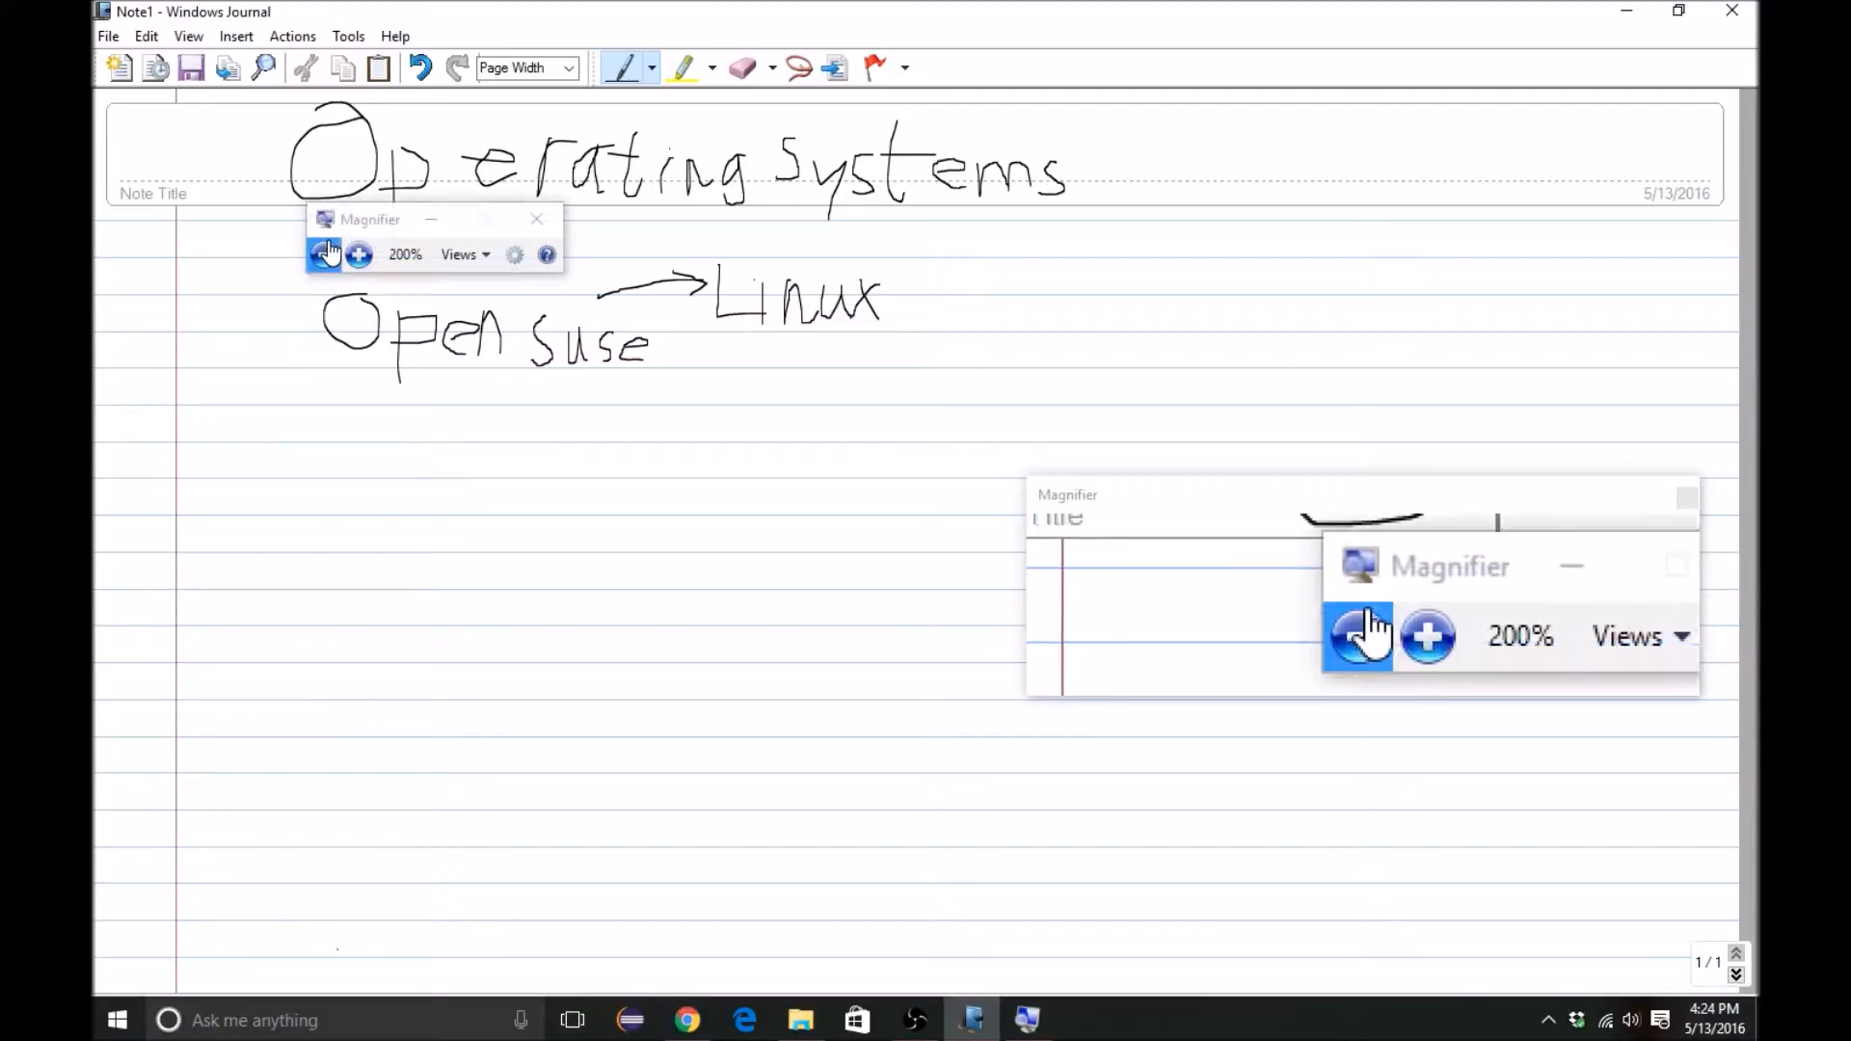
{"action": "left_click_drag", "start_coordinate": [356, 223], "coordinate": [1211, 794]}
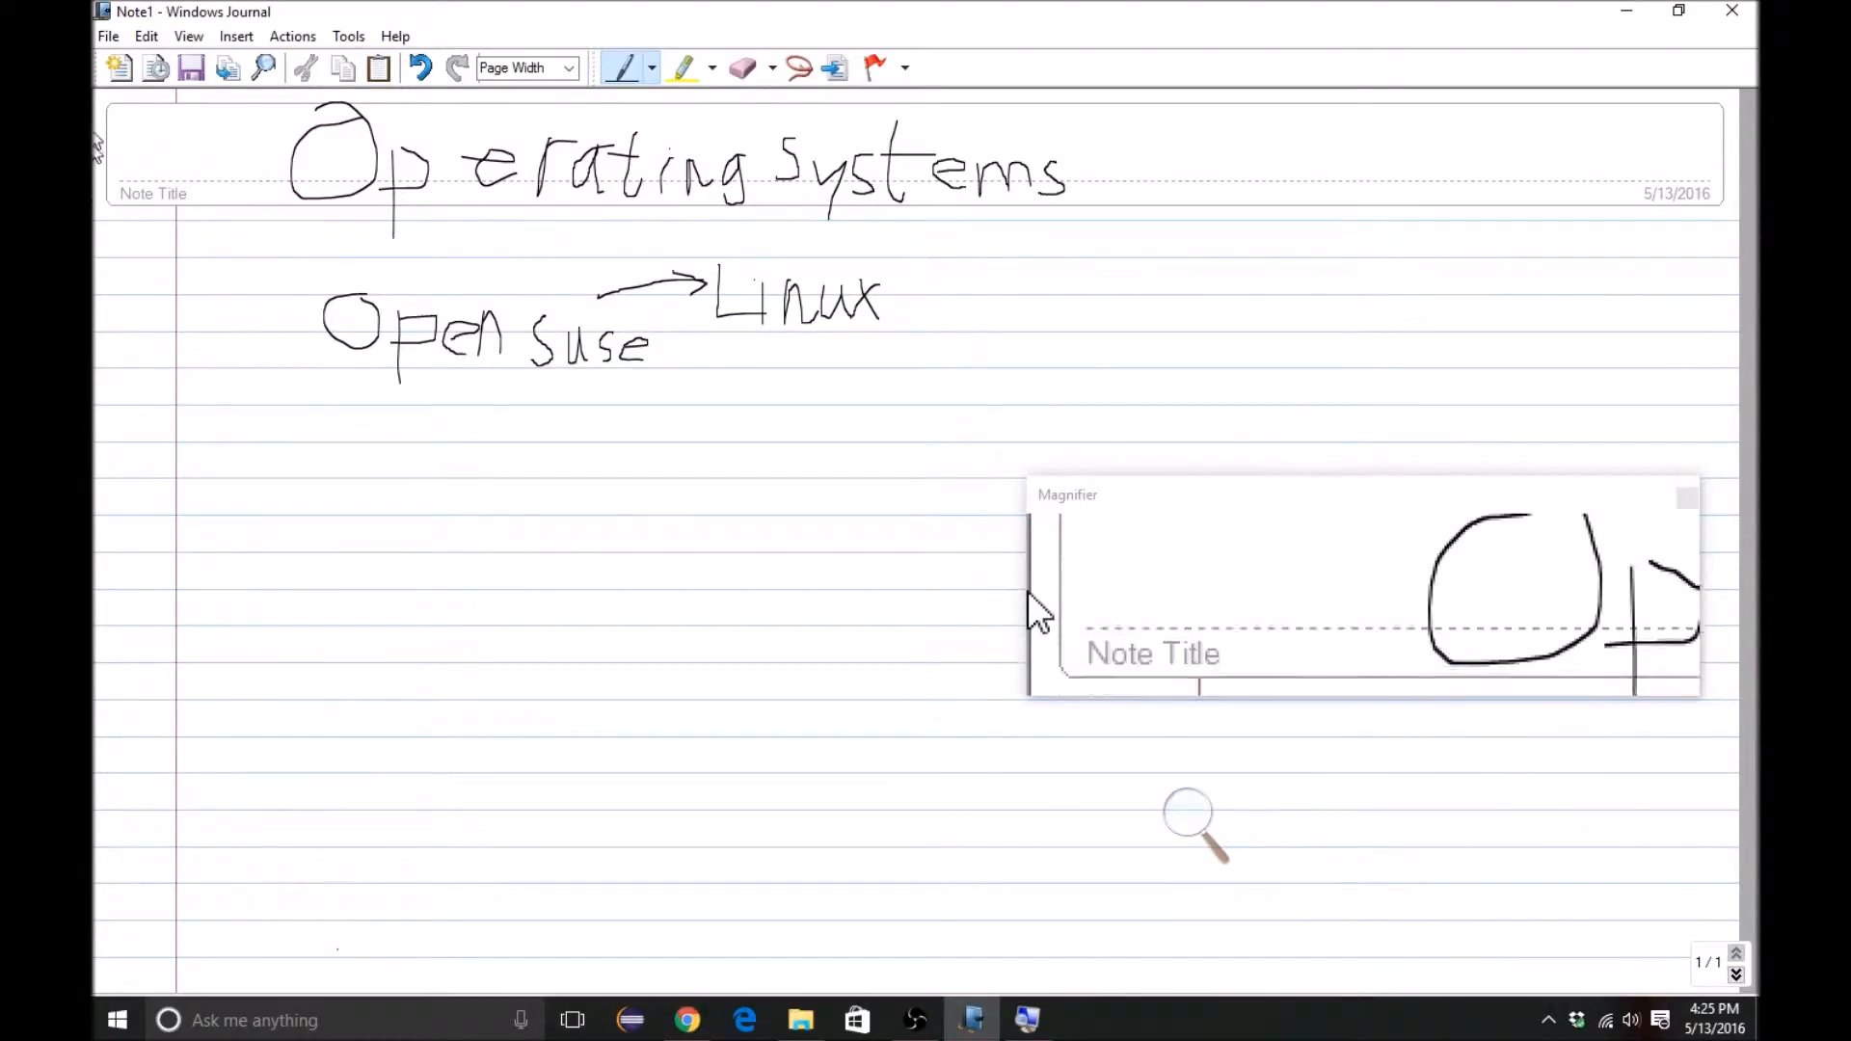
Step: Double-underline 'Open Suse' and handwrite 'Ubuntu' beneath it
{"action": "left_click_drag", "start_coordinate": [300, 394], "coordinate": [585, 393]}
{"action": "left_click_drag", "start_coordinate": [404, 391], "coordinate": [687, 407]}
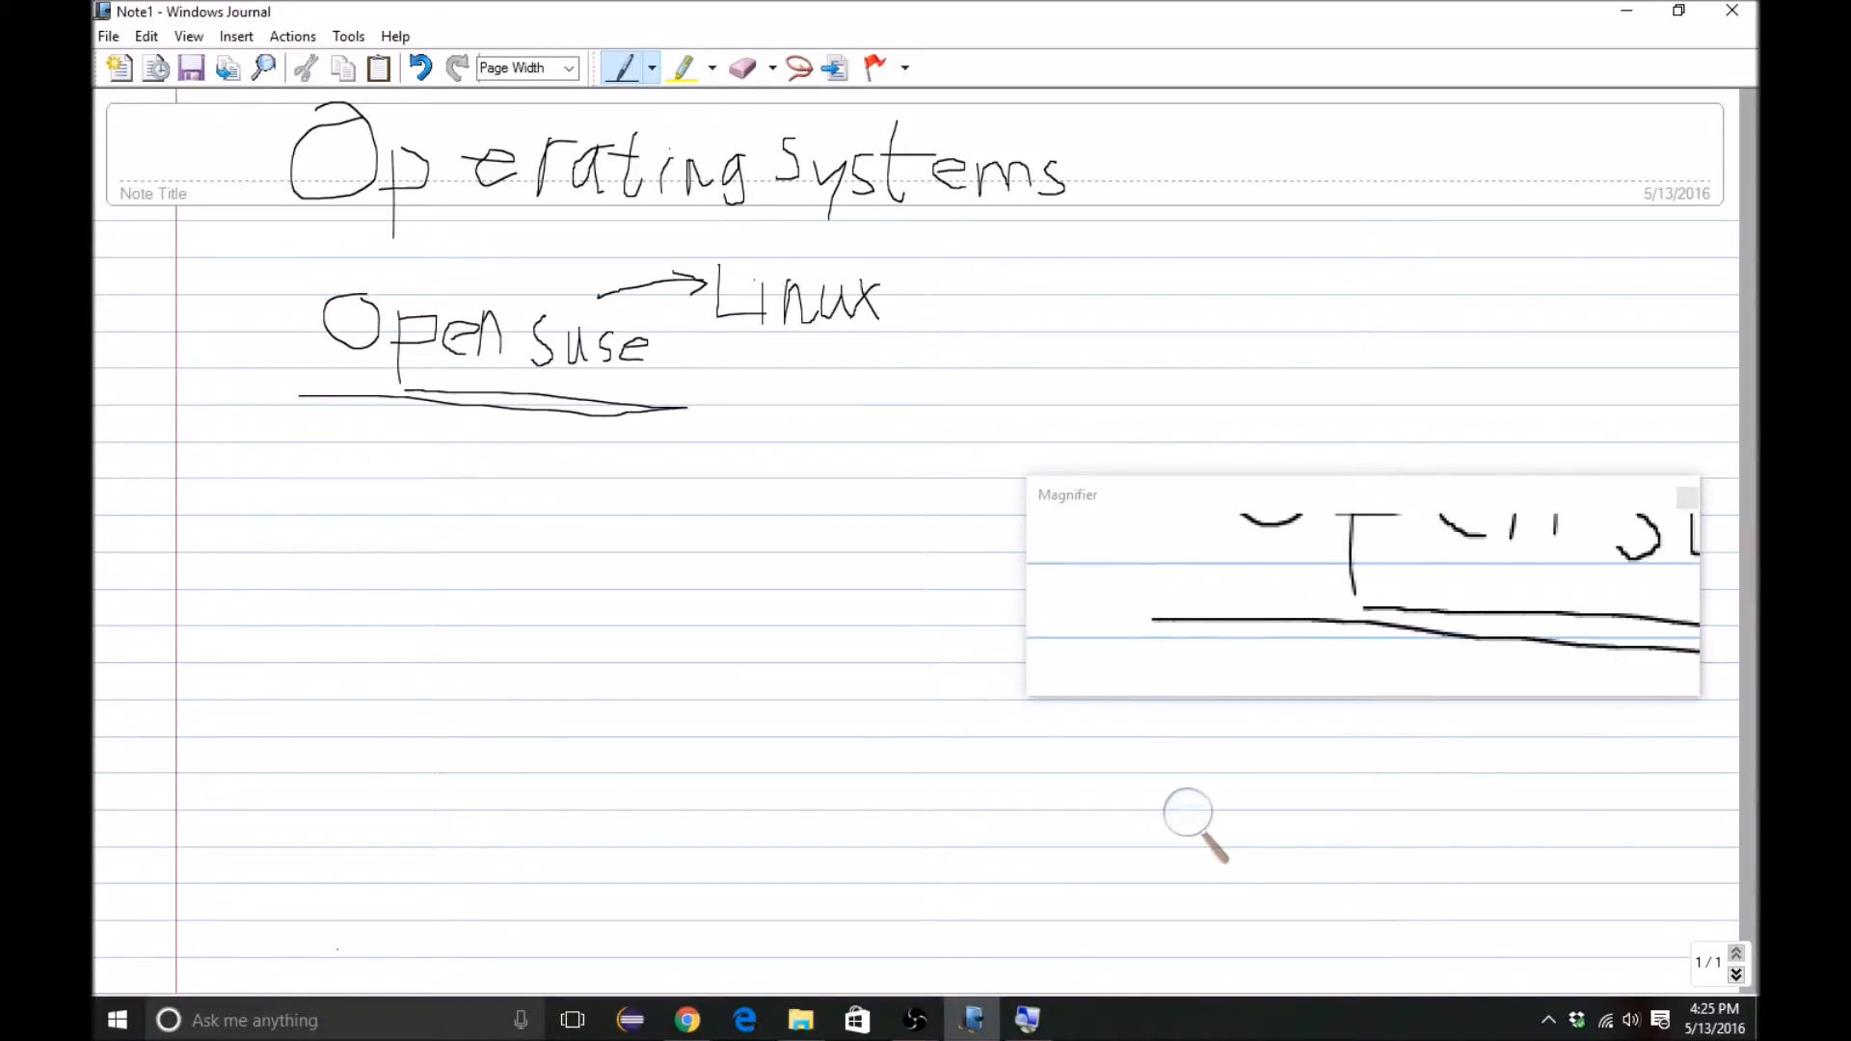
{"action": "mouse_move", "coordinate": [343, 483]}
{"action": "left_mouse_down"}
{"action": "mouse_move", "coordinate": [394, 473]}
{"action": "mouse_move", "coordinate": [403, 544]}
{"action": "mouse_move", "coordinate": [430, 543]}
{"action": "mouse_move", "coordinate": [403, 547]}
{"action": "mouse_move", "coordinate": [475, 511]}
{"action": "mouse_move", "coordinate": [506, 552]}
{"action": "left_mouse_up"}
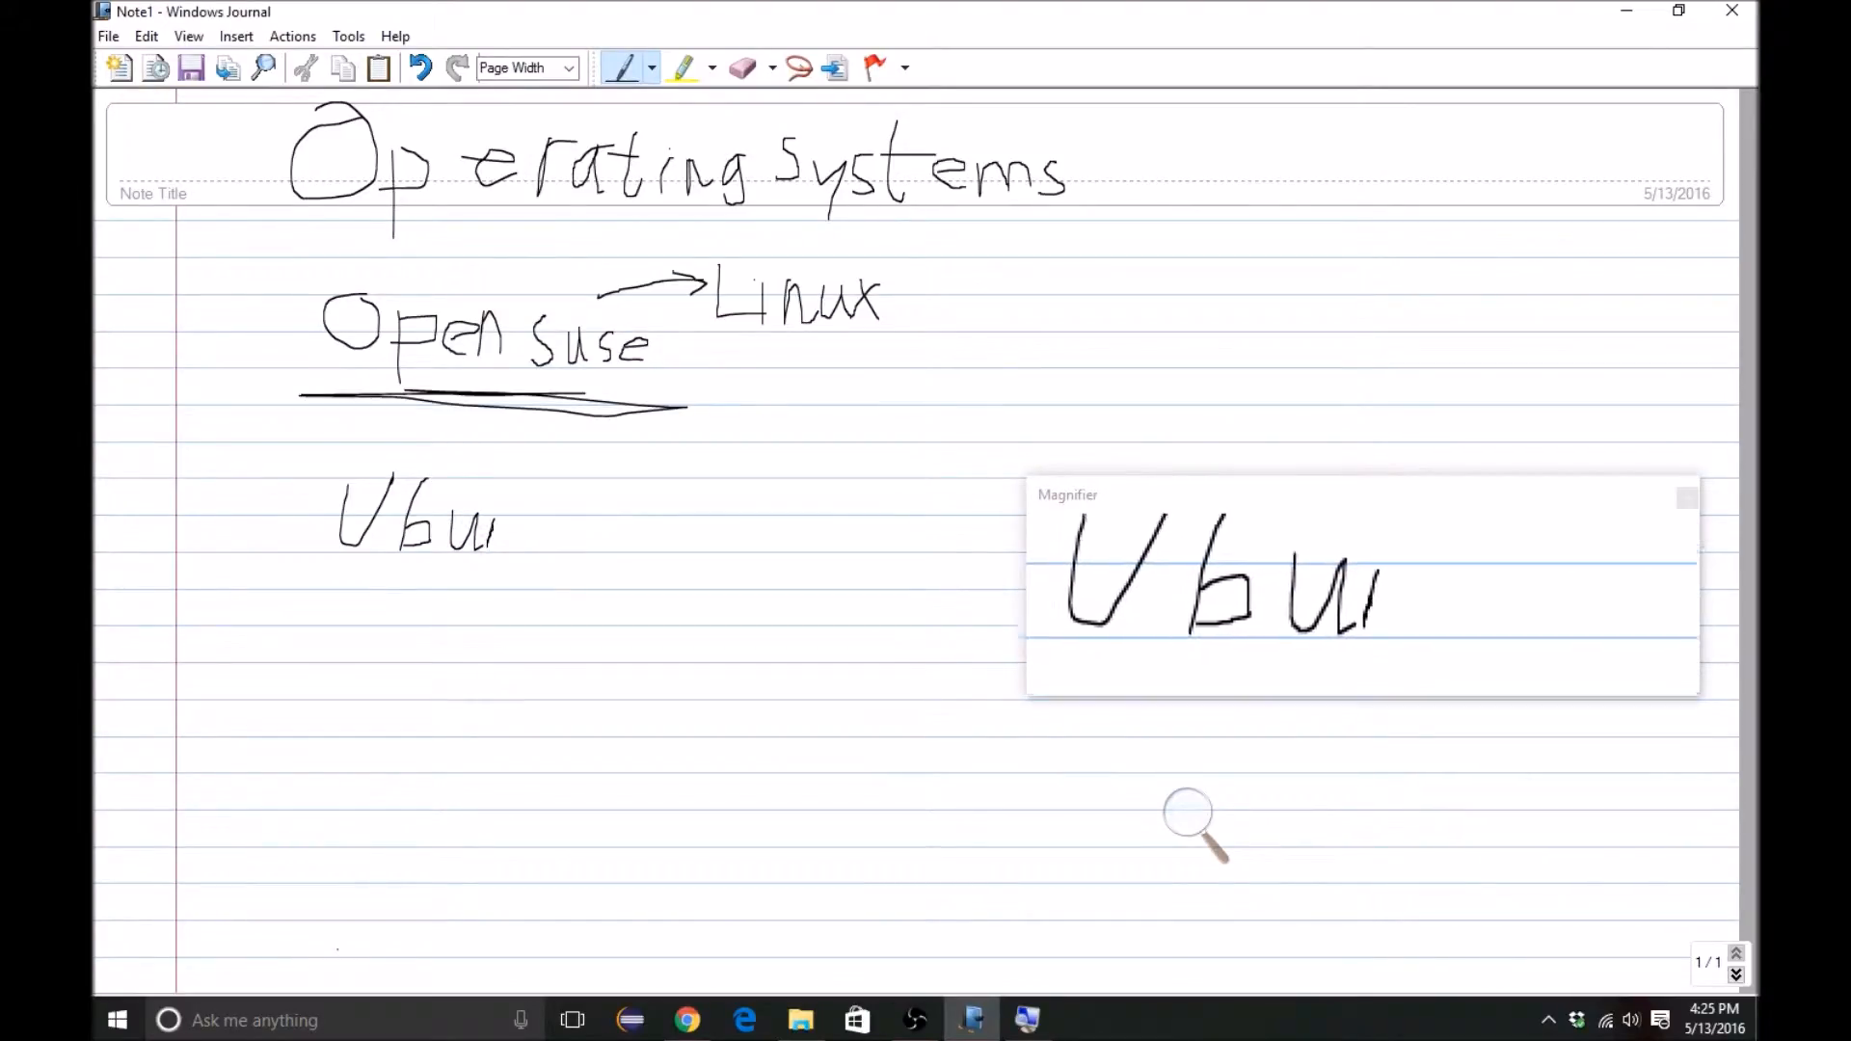
{"action": "mouse_move", "coordinate": [533, 490]}
{"action": "left_mouse_down"}
{"action": "mouse_move", "coordinate": [536, 567]}
{"action": "mouse_move", "coordinate": [541, 519]}
{"action": "mouse_move", "coordinate": [576, 520]}
{"action": "left_mouse_up"}
{"action": "mouse_move", "coordinate": [413, 605]}
{"action": "left_mouse_down"}
{"action": "mouse_move", "coordinate": [394, 607]}
{"action": "mouse_move", "coordinate": [433, 642]}
{"action": "left_mouse_up"}
Step: Handwrite 'Gentoo' below Ubuntu and 'Fedora' beside it, then shrink the note window to reveal Chrome
{"action": "mouse_move", "coordinate": [453, 629]}
{"action": "left_mouse_down"}
{"action": "mouse_move", "coordinate": [510, 644]}
{"action": "mouse_move", "coordinate": [518, 608]}
{"action": "mouse_move", "coordinate": [532, 648]}
{"action": "mouse_move", "coordinate": [527, 608]}
{"action": "mouse_move", "coordinate": [558, 617]}
{"action": "left_mouse_up"}
{"action": "left_click", "coordinate": [508, 607]}
{"action": "left_click", "coordinate": [552, 611]}
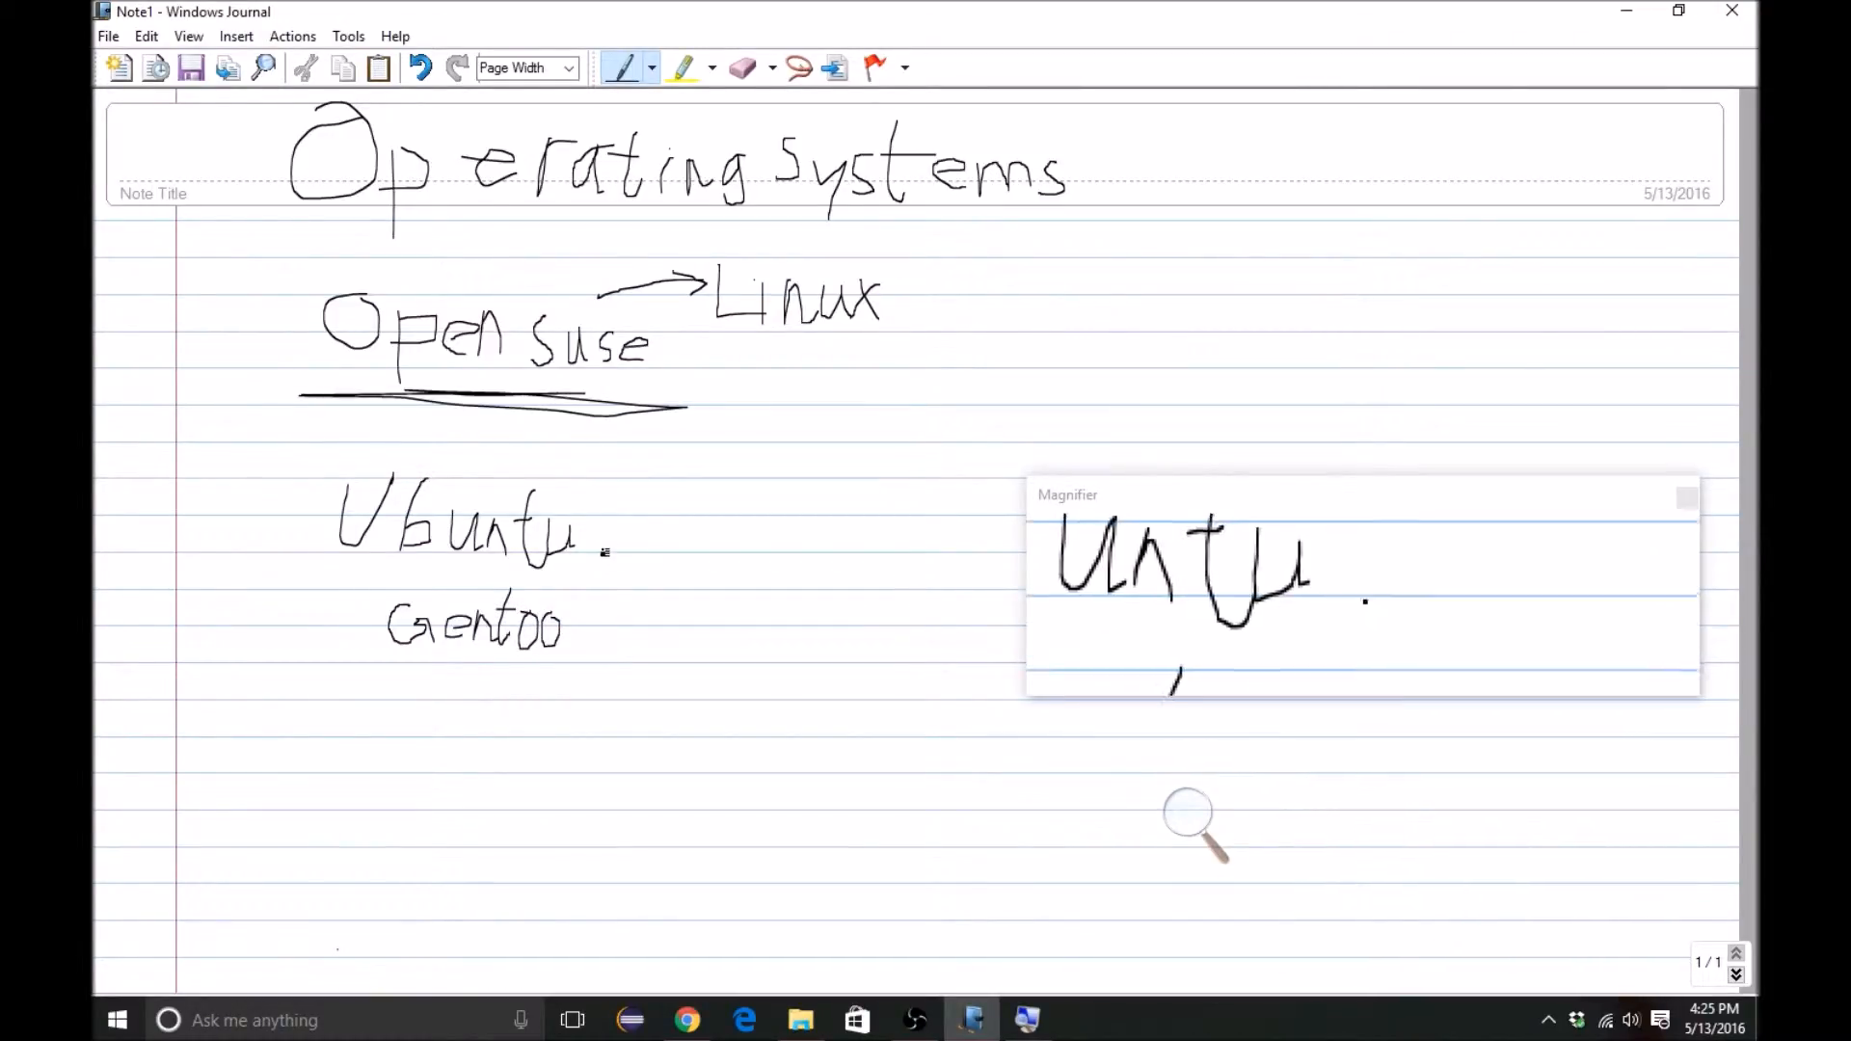
{"action": "left_click_drag", "start_coordinate": [623, 530], "coordinate": [622, 576]}
{"action": "mouse_move", "coordinate": [618, 537]}
{"action": "left_mouse_down"}
{"action": "mouse_move", "coordinate": [654, 529]}
{"action": "mouse_move", "coordinate": [683, 579]}
{"action": "mouse_move", "coordinate": [707, 549]}
{"action": "left_mouse_up"}
{"action": "left_click", "coordinate": [668, 561]}
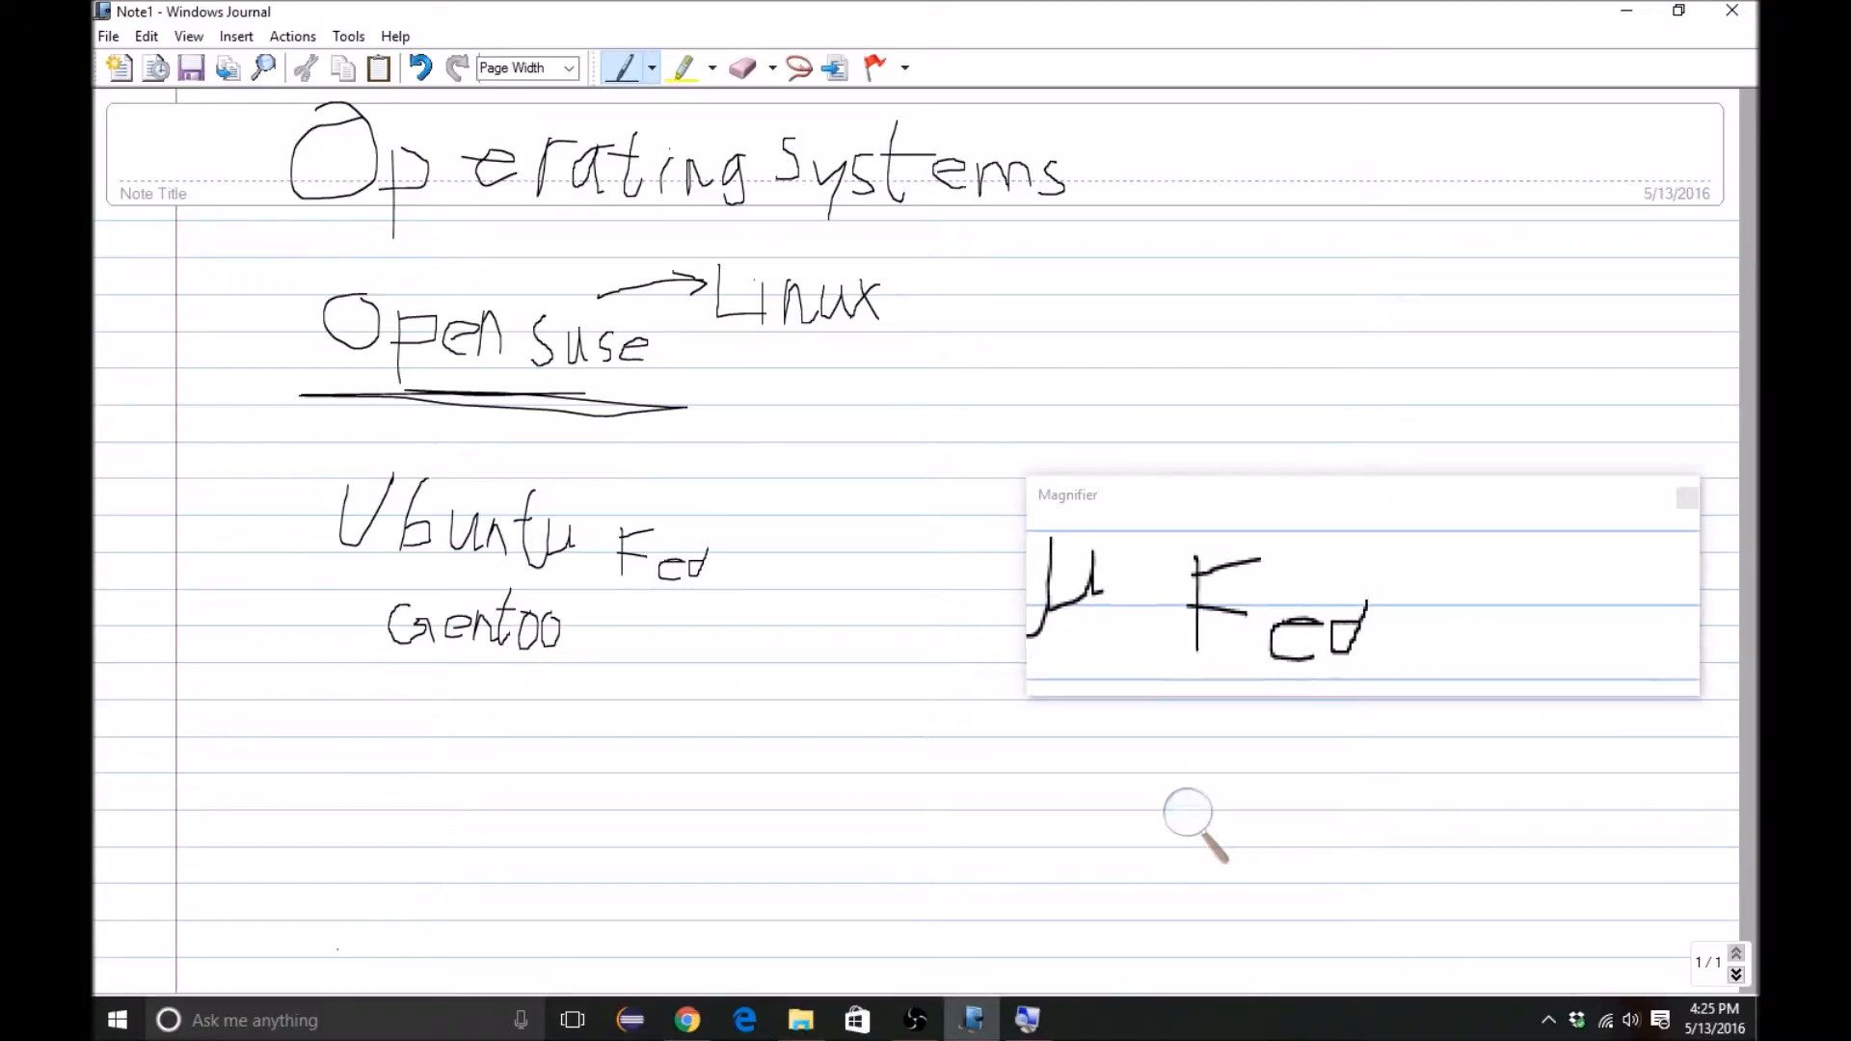
{"action": "mouse_move", "coordinate": [730, 572]}
{"action": "left_mouse_down"}
{"action": "mouse_move", "coordinate": [759, 553]}
{"action": "mouse_move", "coordinate": [774, 573]}
{"action": "left_mouse_up"}
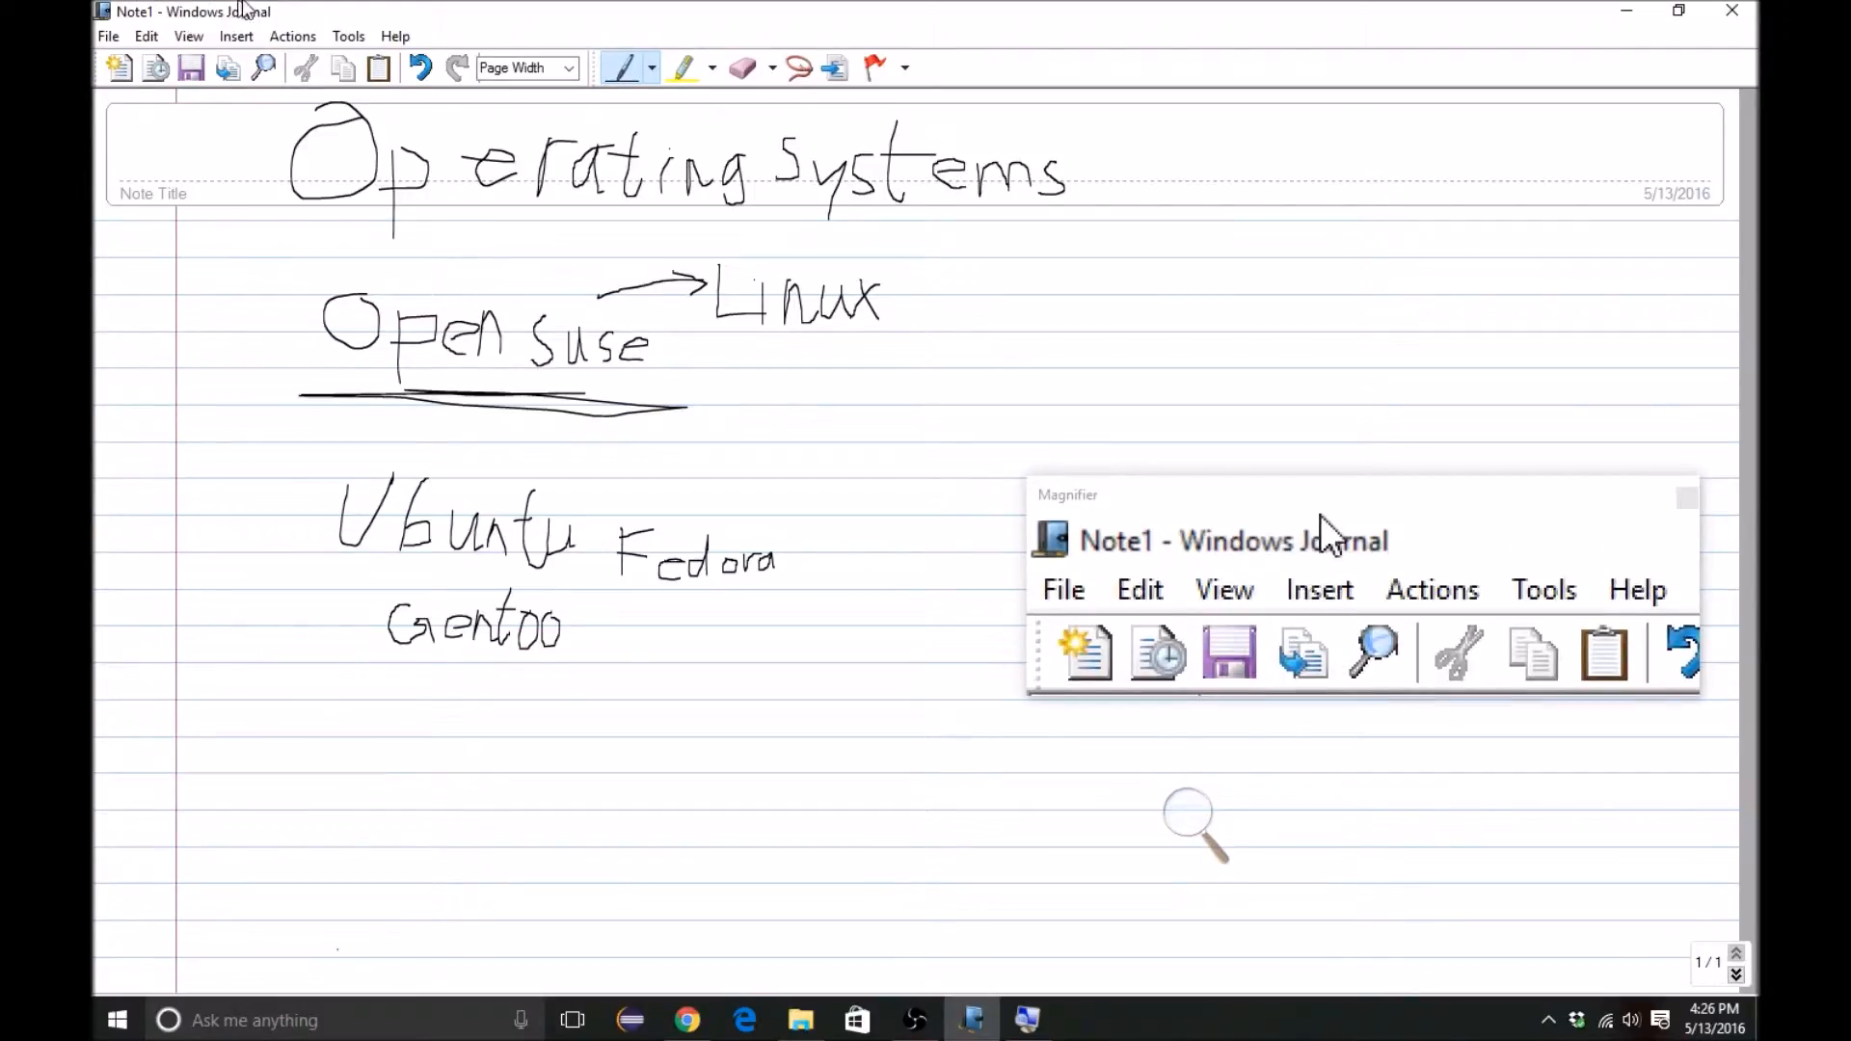
{"action": "left_click_drag", "start_coordinate": [557, 21], "coordinate": [164, 518]}
Step: Close Windows Journal, discarding Note1 without saving
{"action": "left_click", "coordinate": [877, 510]}
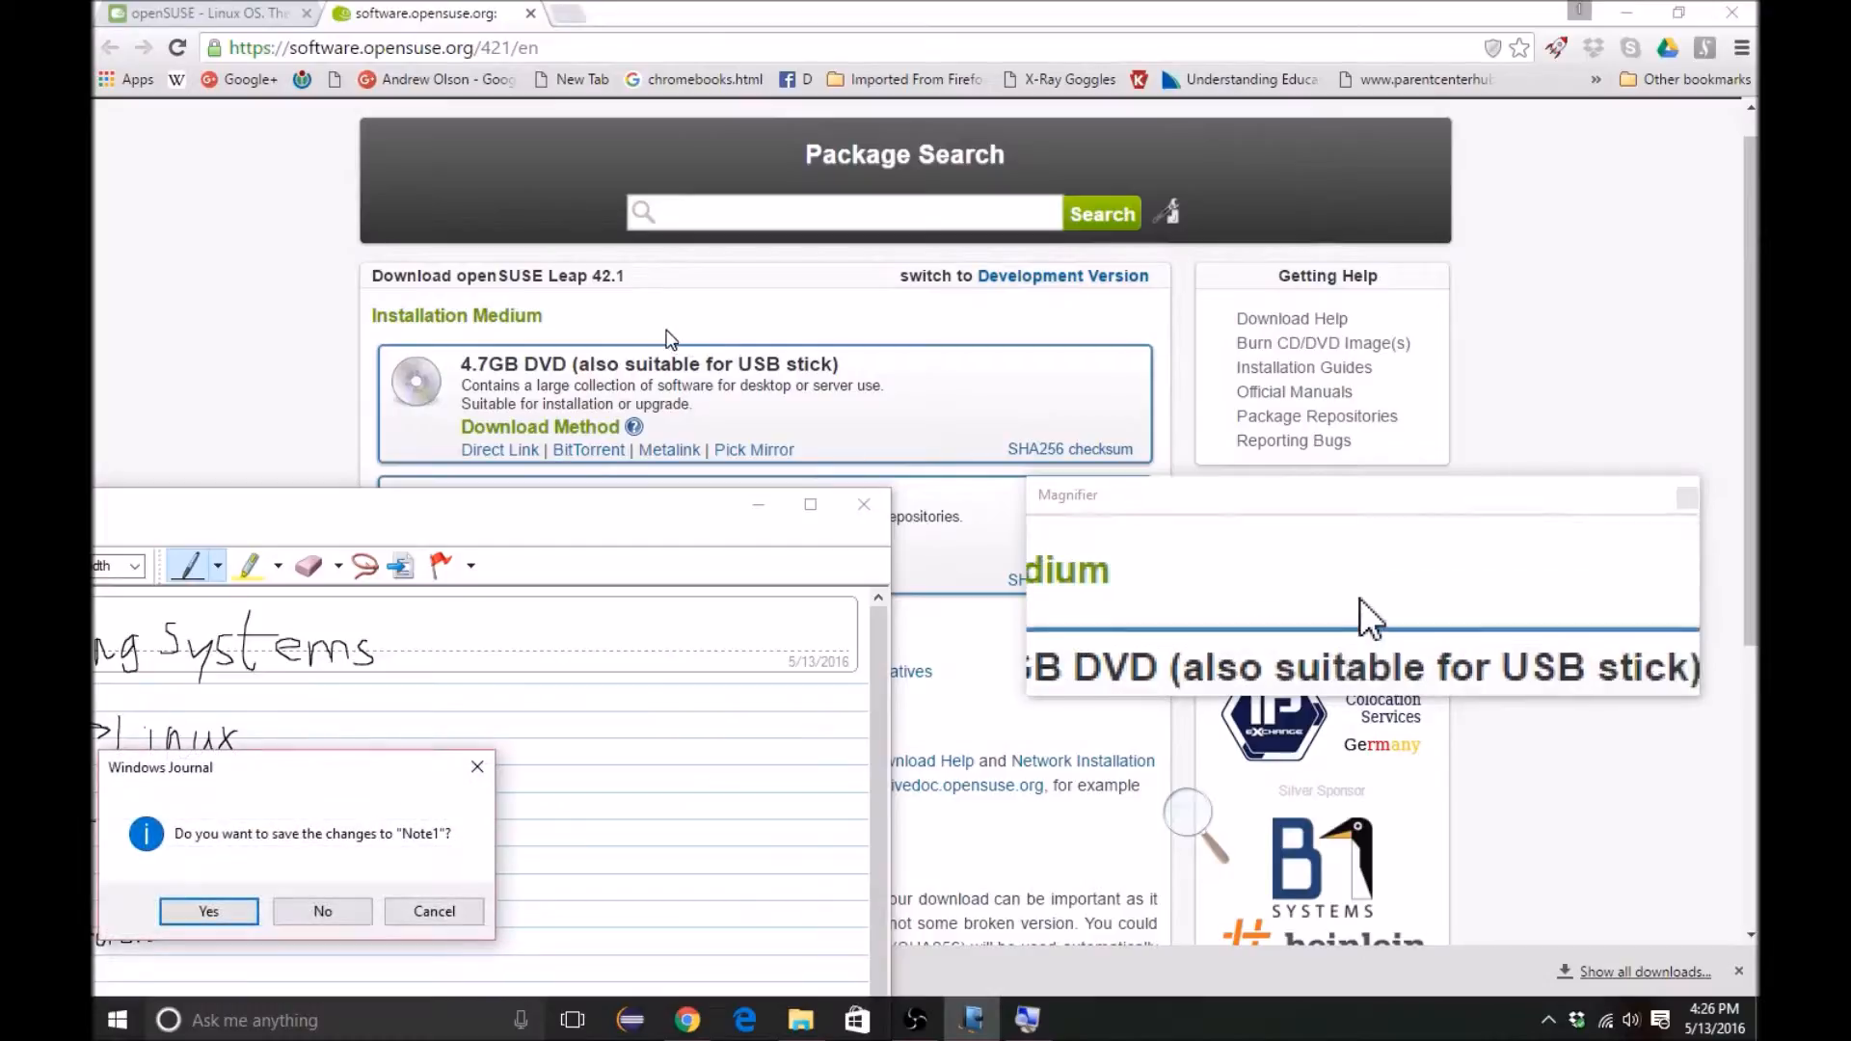
{"action": "left_click", "coordinate": [322, 910]}
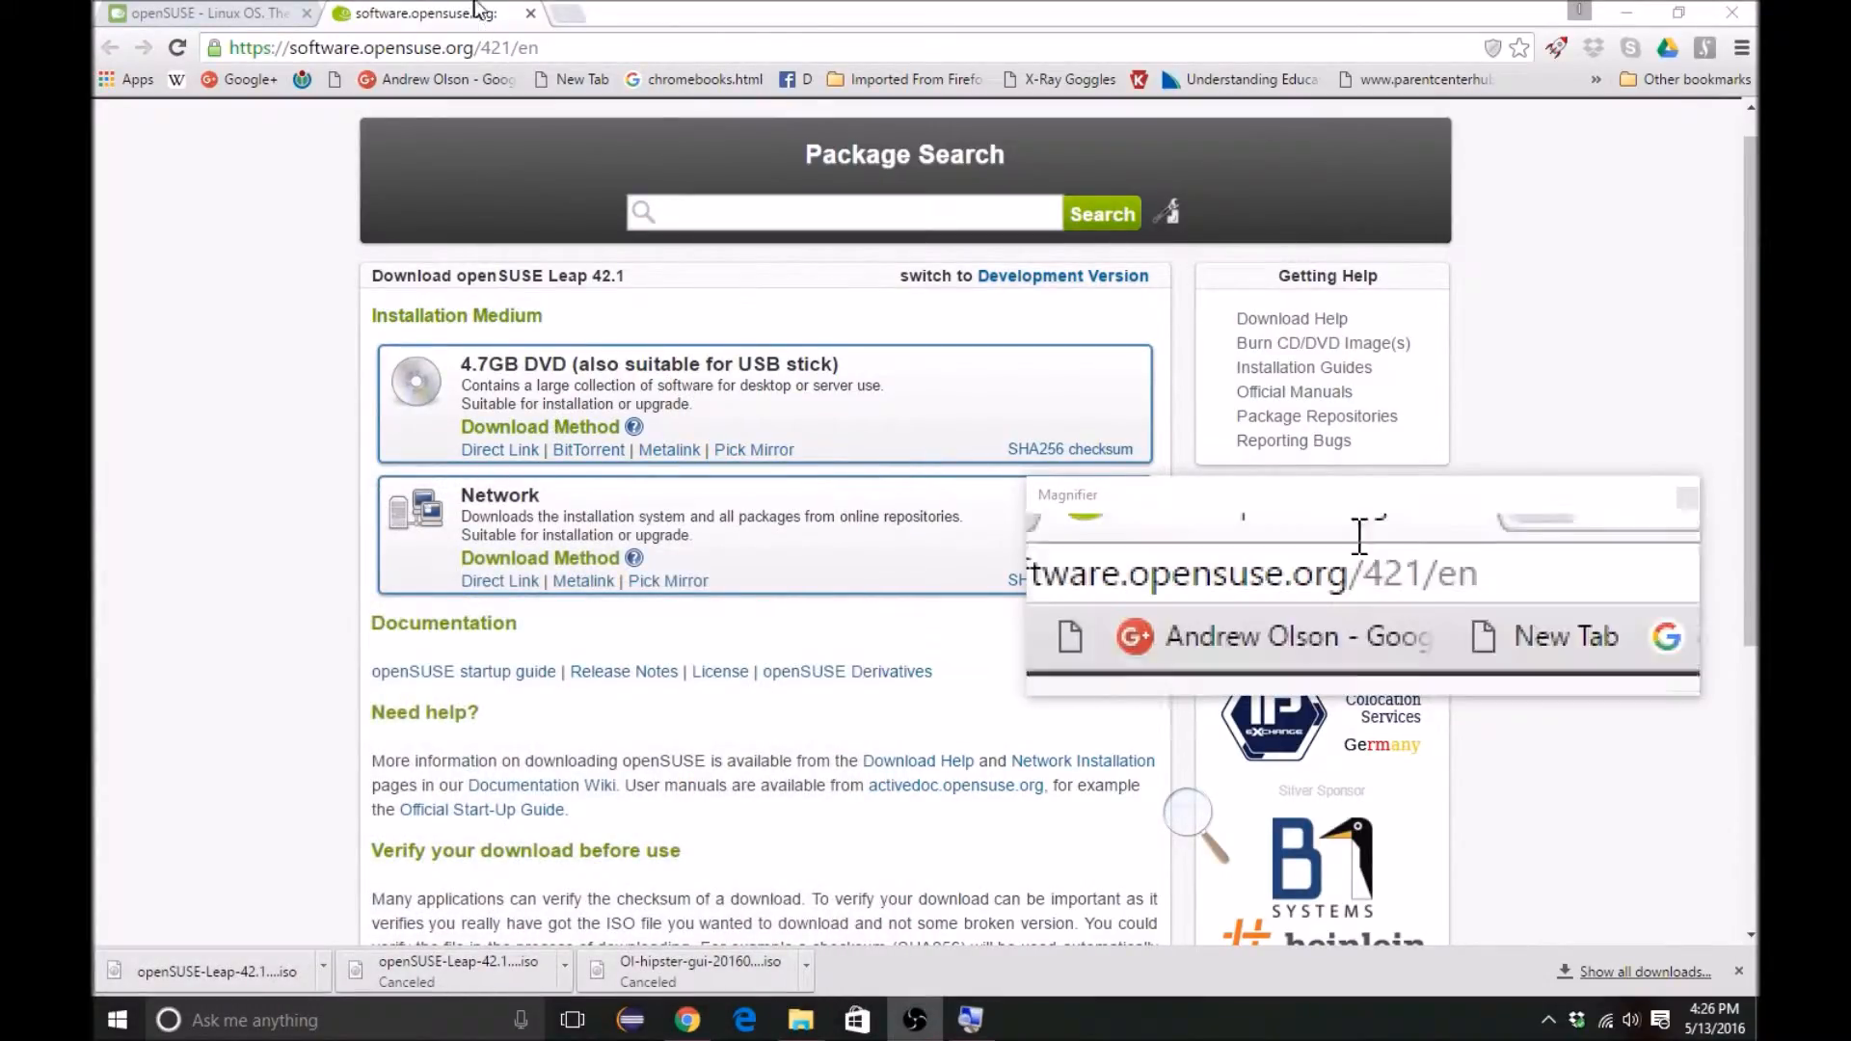
{"action": "left_click_drag", "start_coordinate": [229, 54], "coordinate": [562, 50]}
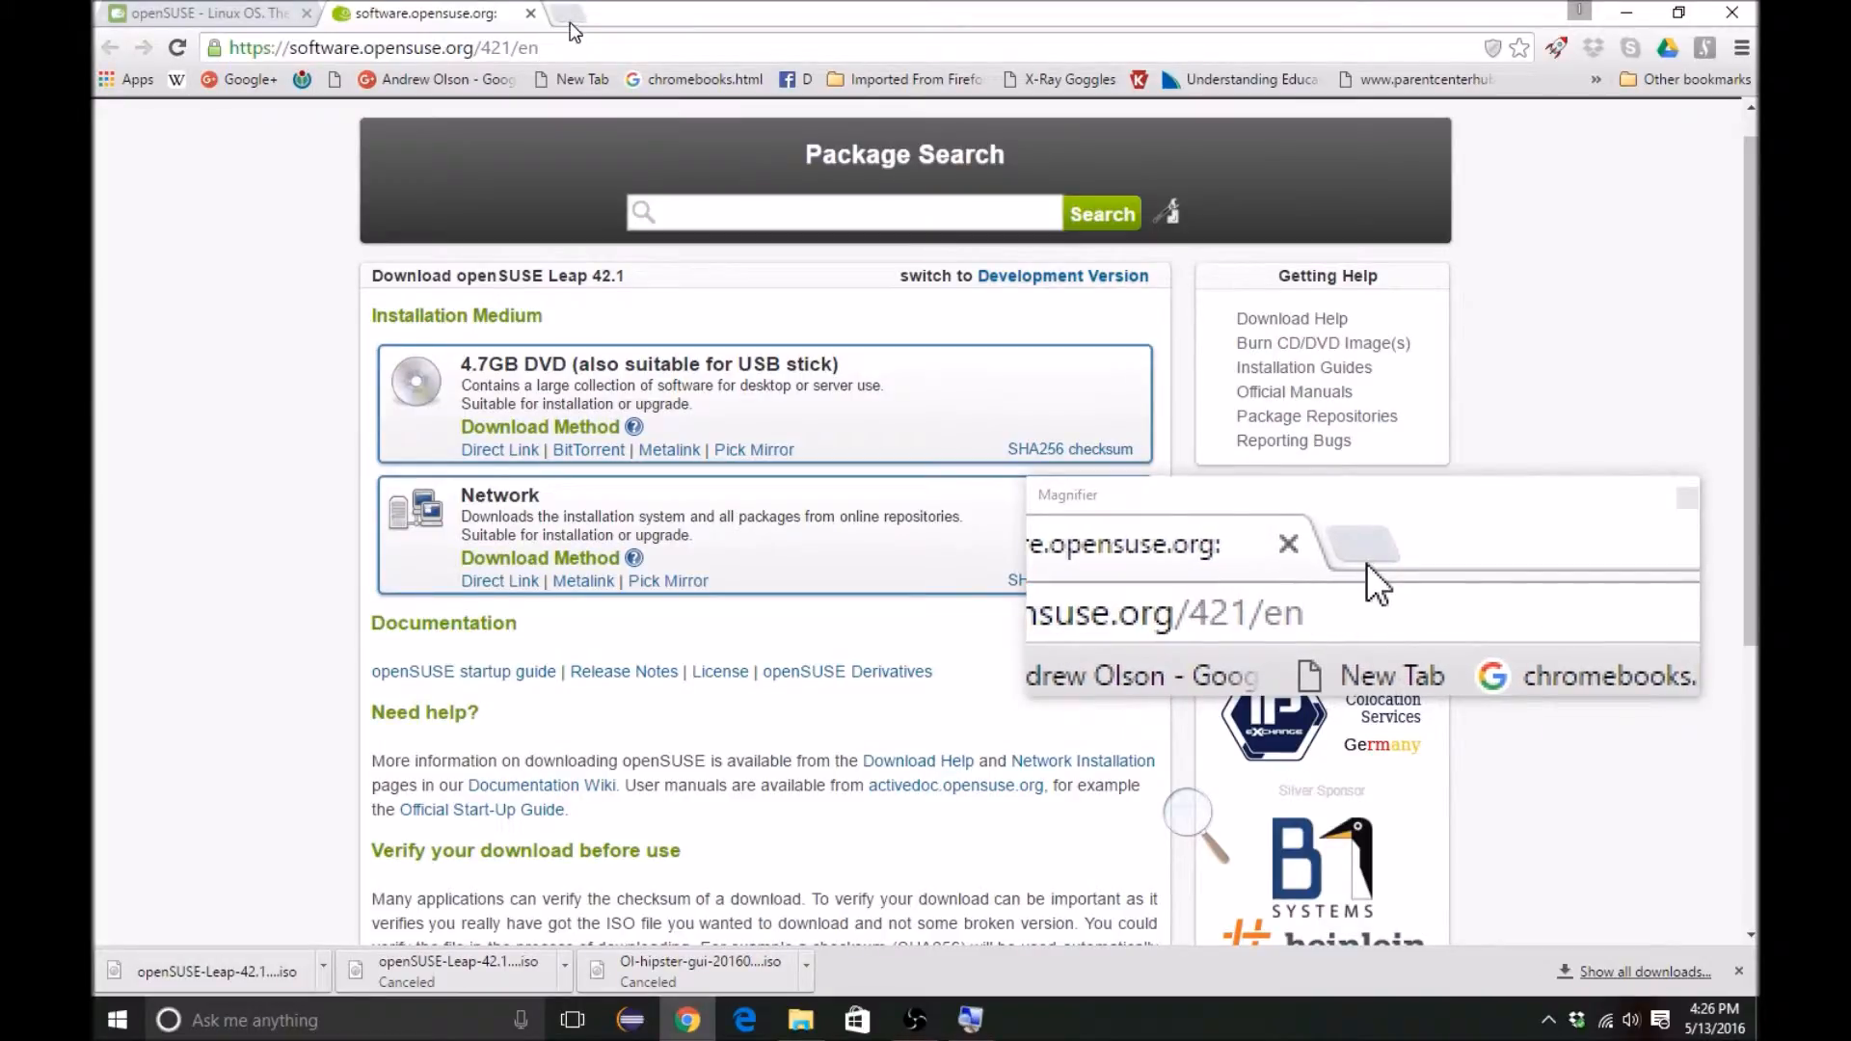
Step: Open a new Chrome tab, close it to return to the openSUSE Leap 42.1 page, then open another tab
{"action": "left_click", "coordinate": [569, 14]}
{"action": "type", "text": "ope"}
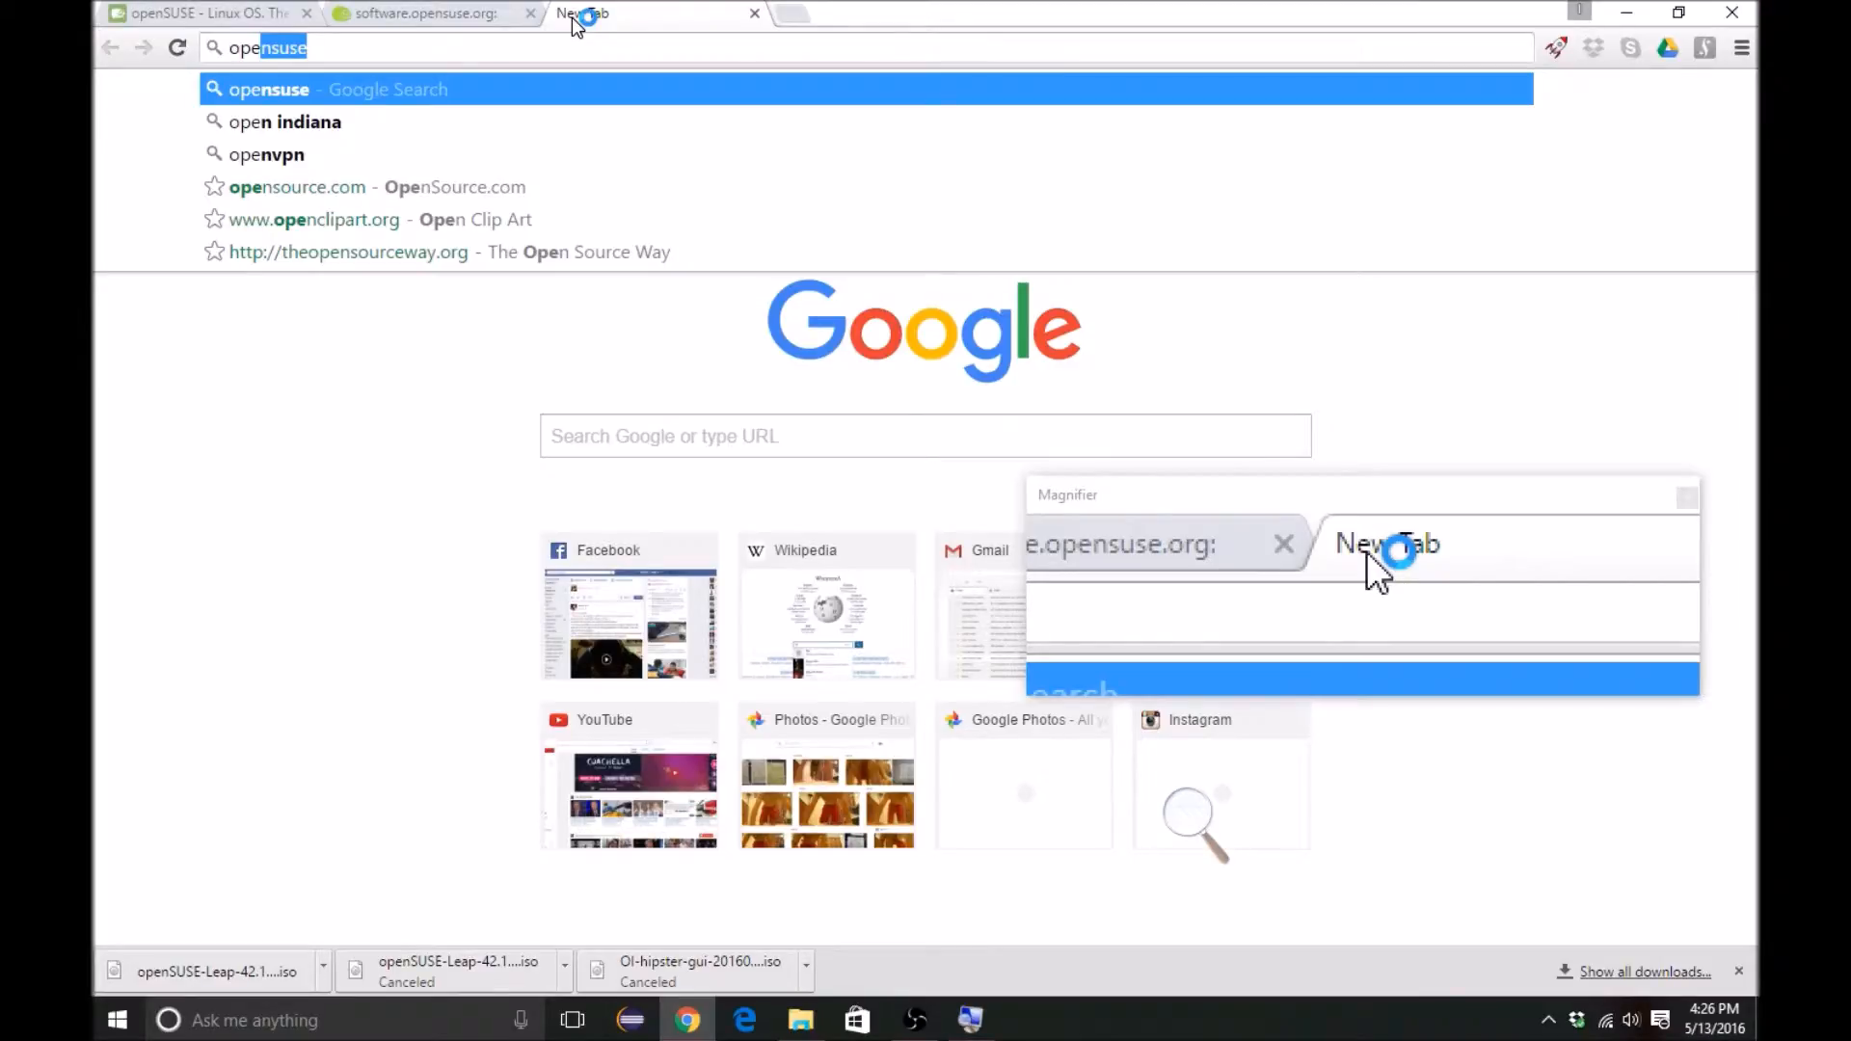
{"action": "type", "text": "n"}
{"action": "left_click", "coordinate": [755, 14]}
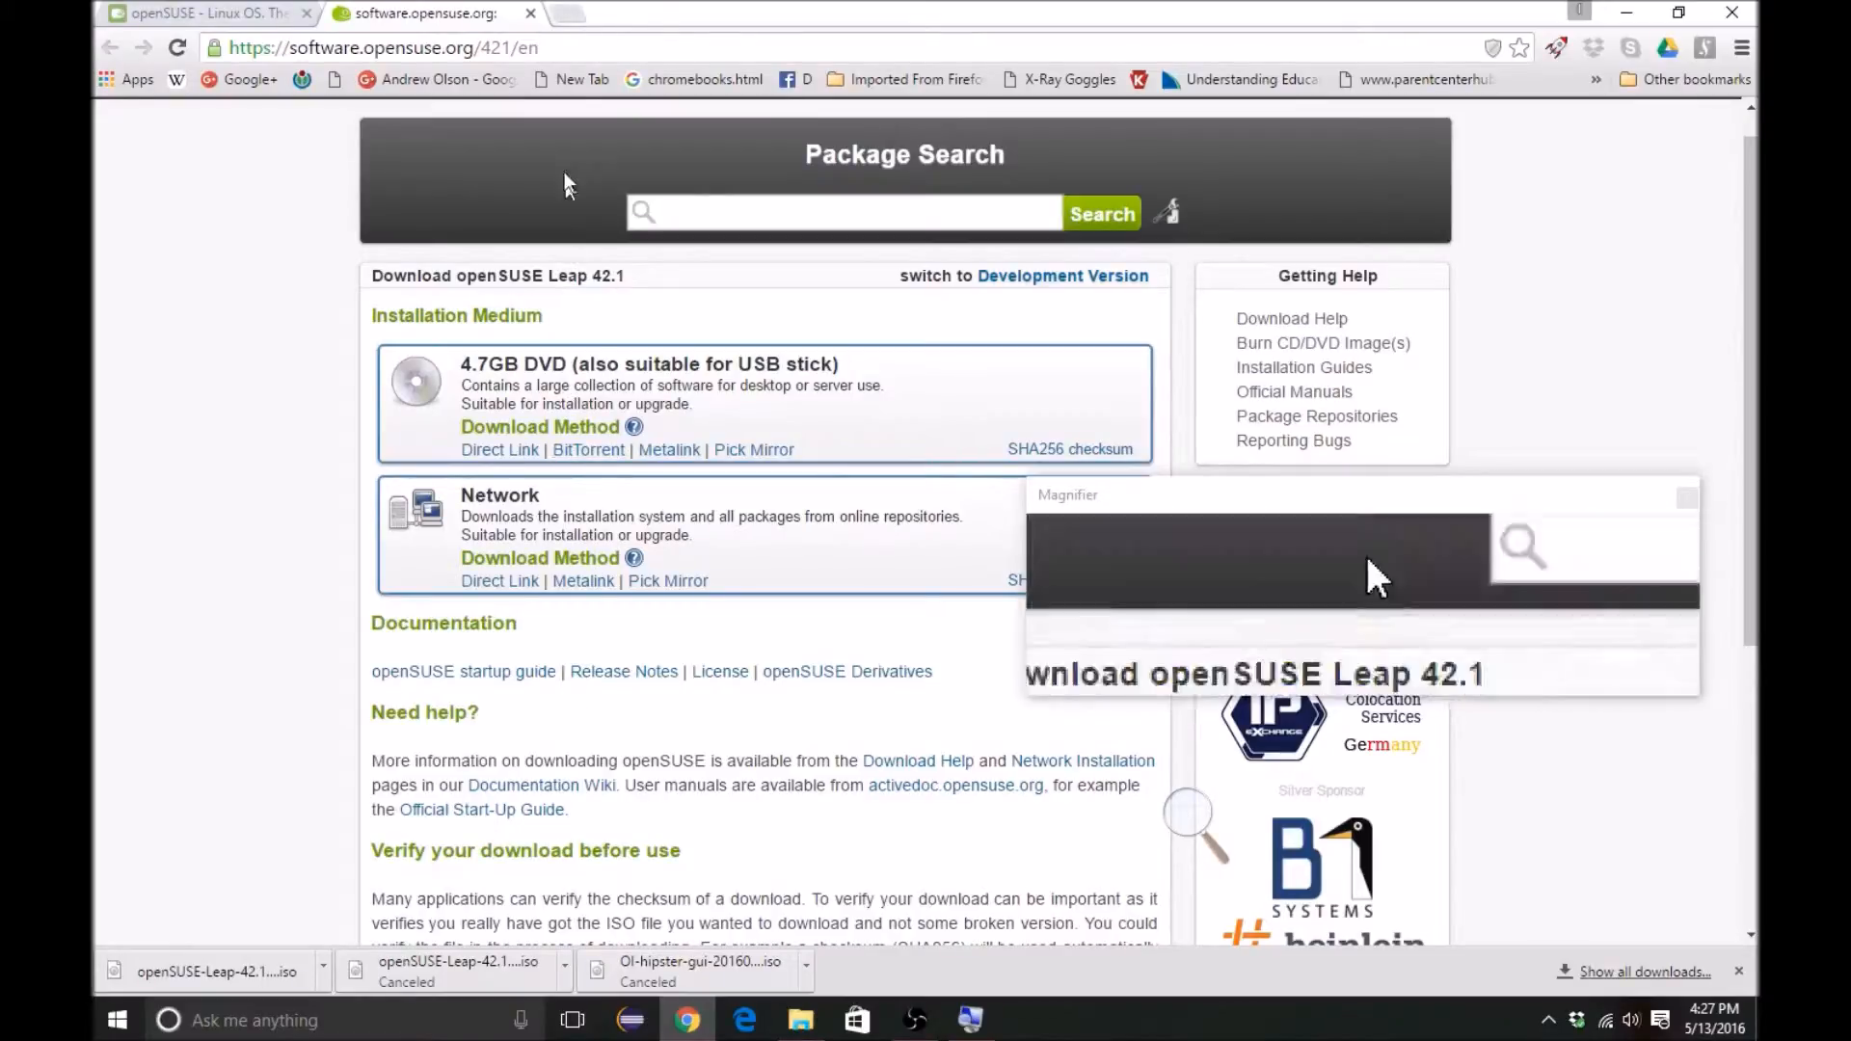
{"action": "left_click", "coordinate": [559, 12]}
Step: Search the web for virtualbox and open the VirtualBox Downloads page
{"action": "type", "text": "vir"}
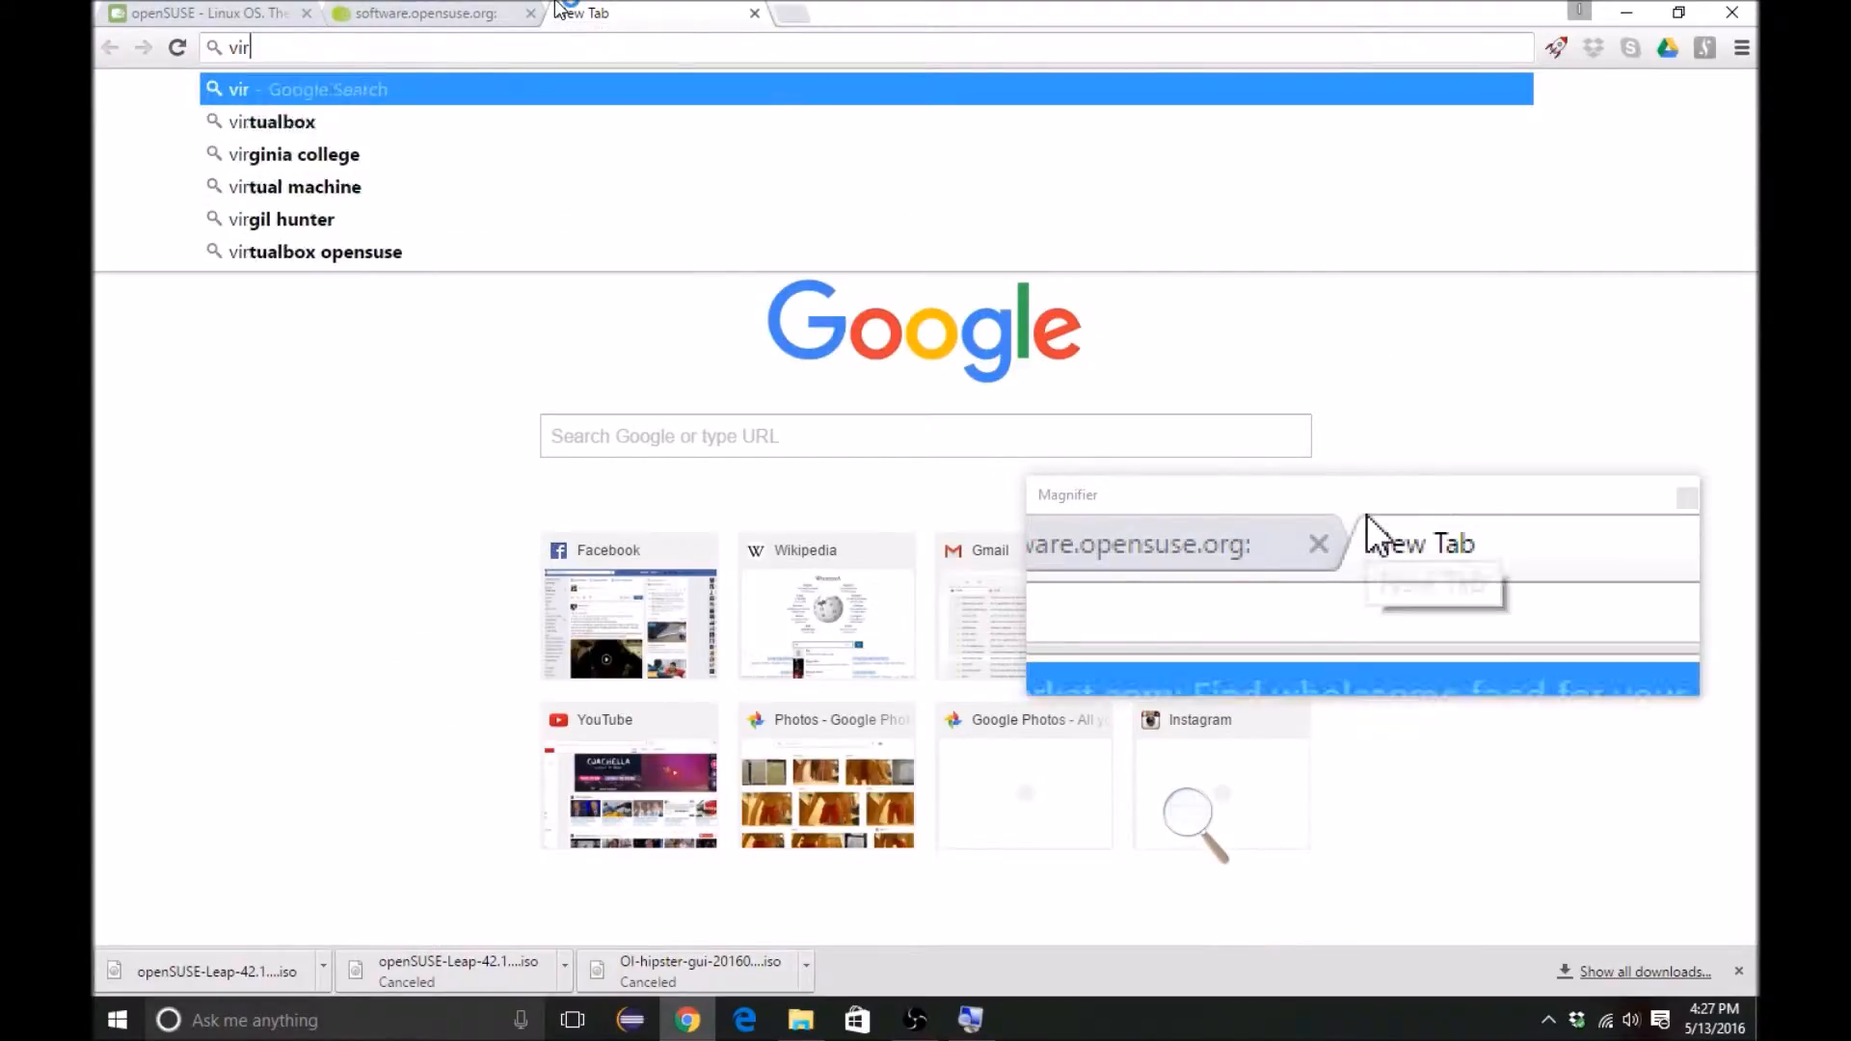
{"action": "type", "text": "tualbox"}
{"action": "key", "text": "Return"}
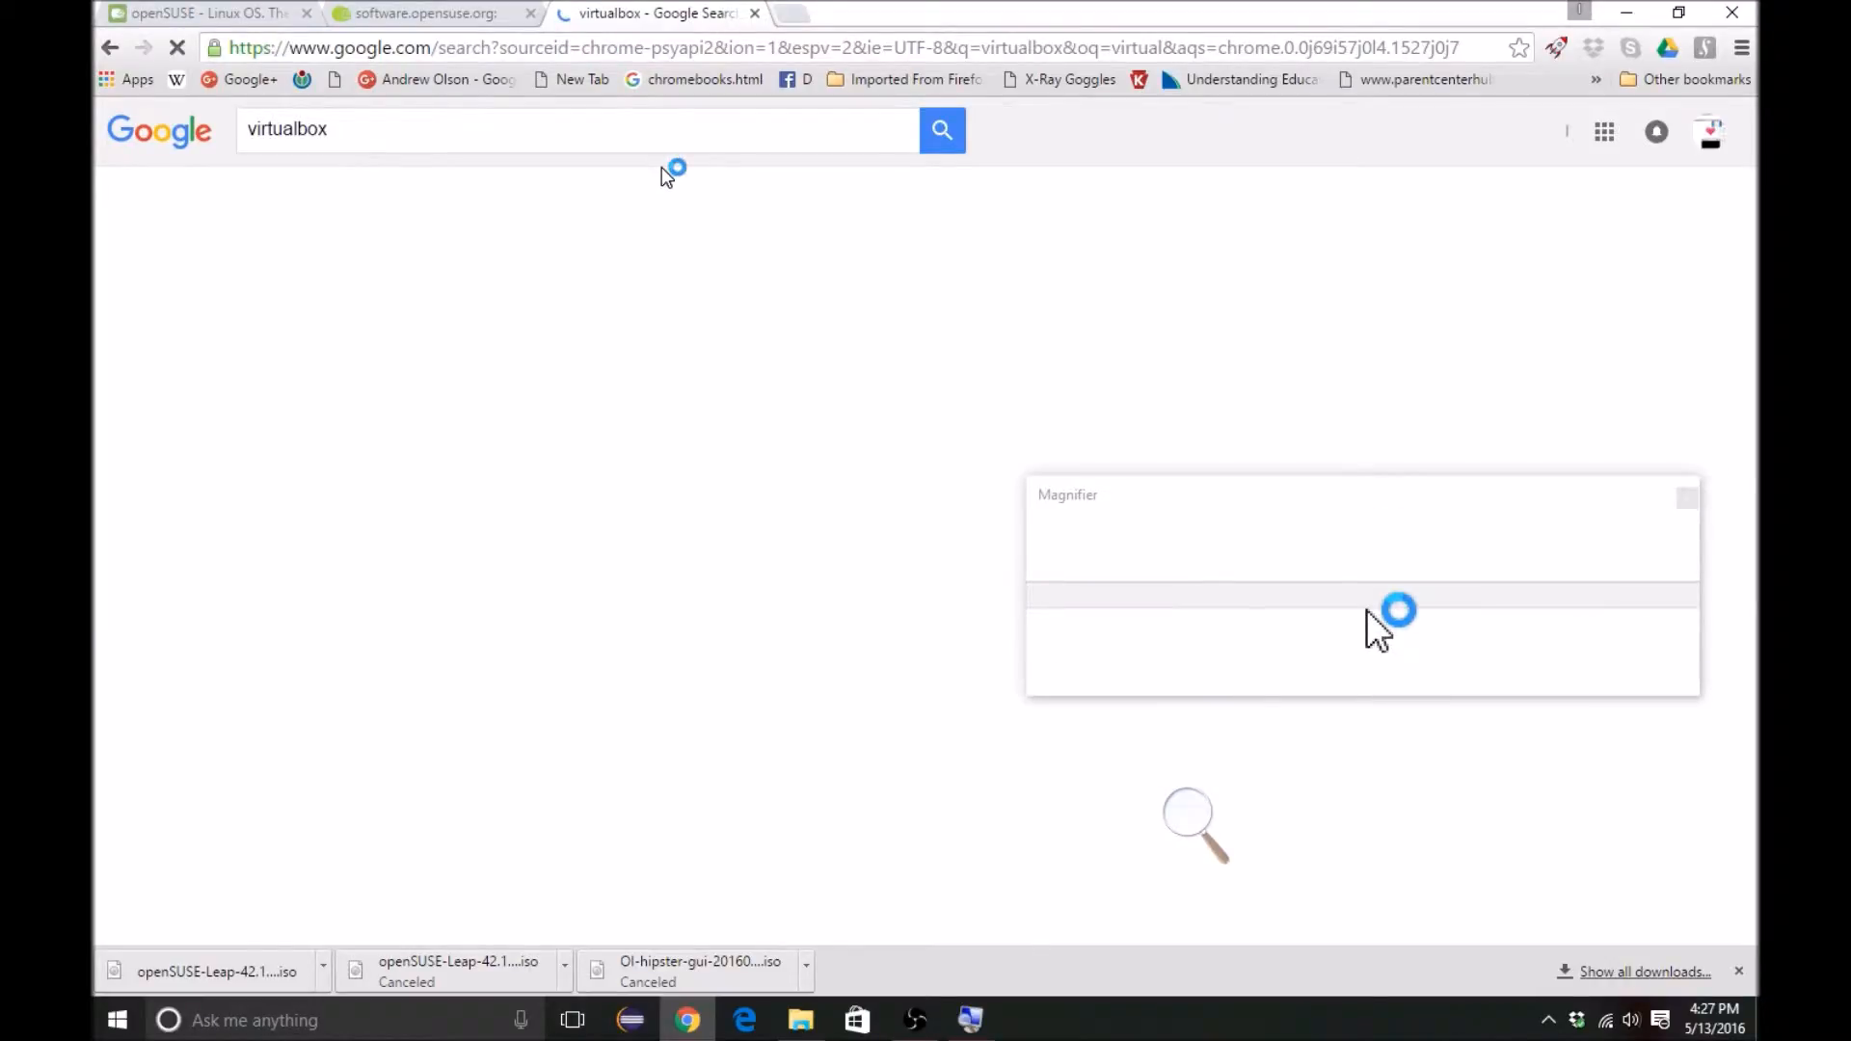
{"action": "double_click", "coordinate": [457, 302]}
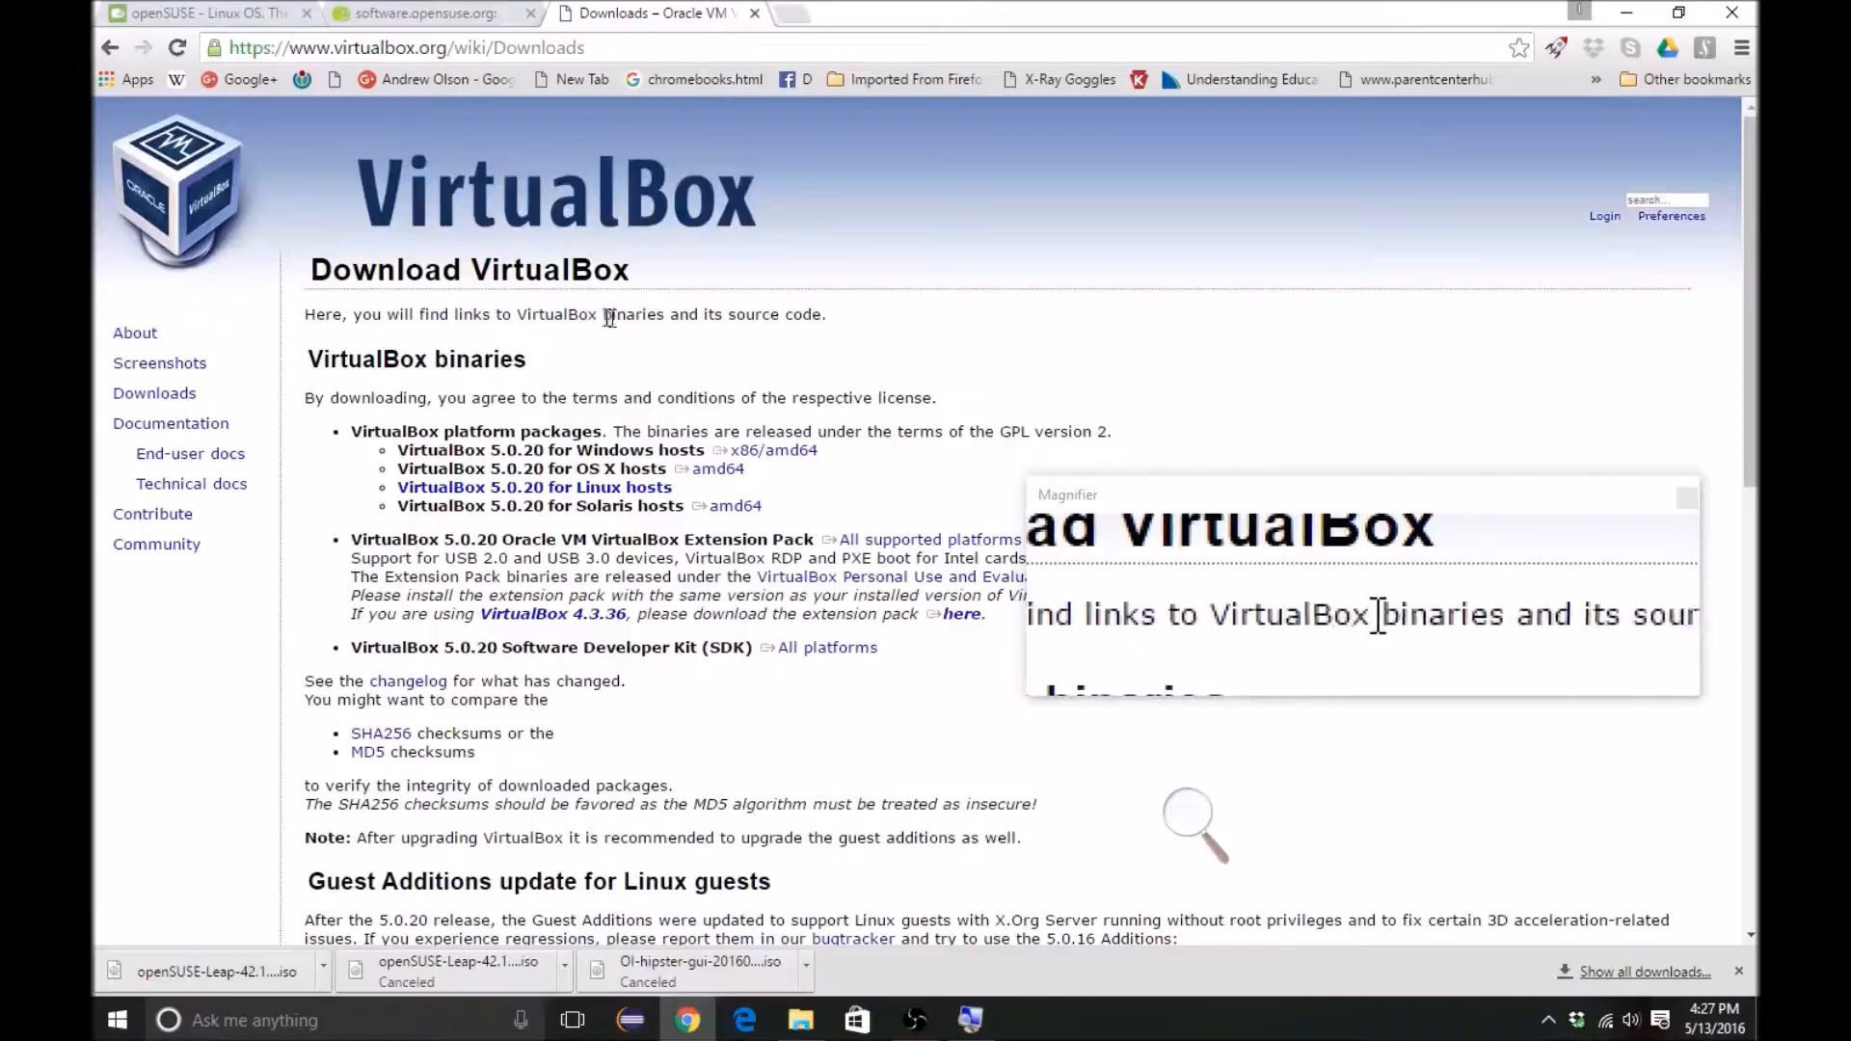
{"action": "scroll", "coordinate": [646, 331], "scroll_direction": "down", "scroll_amount": 1}
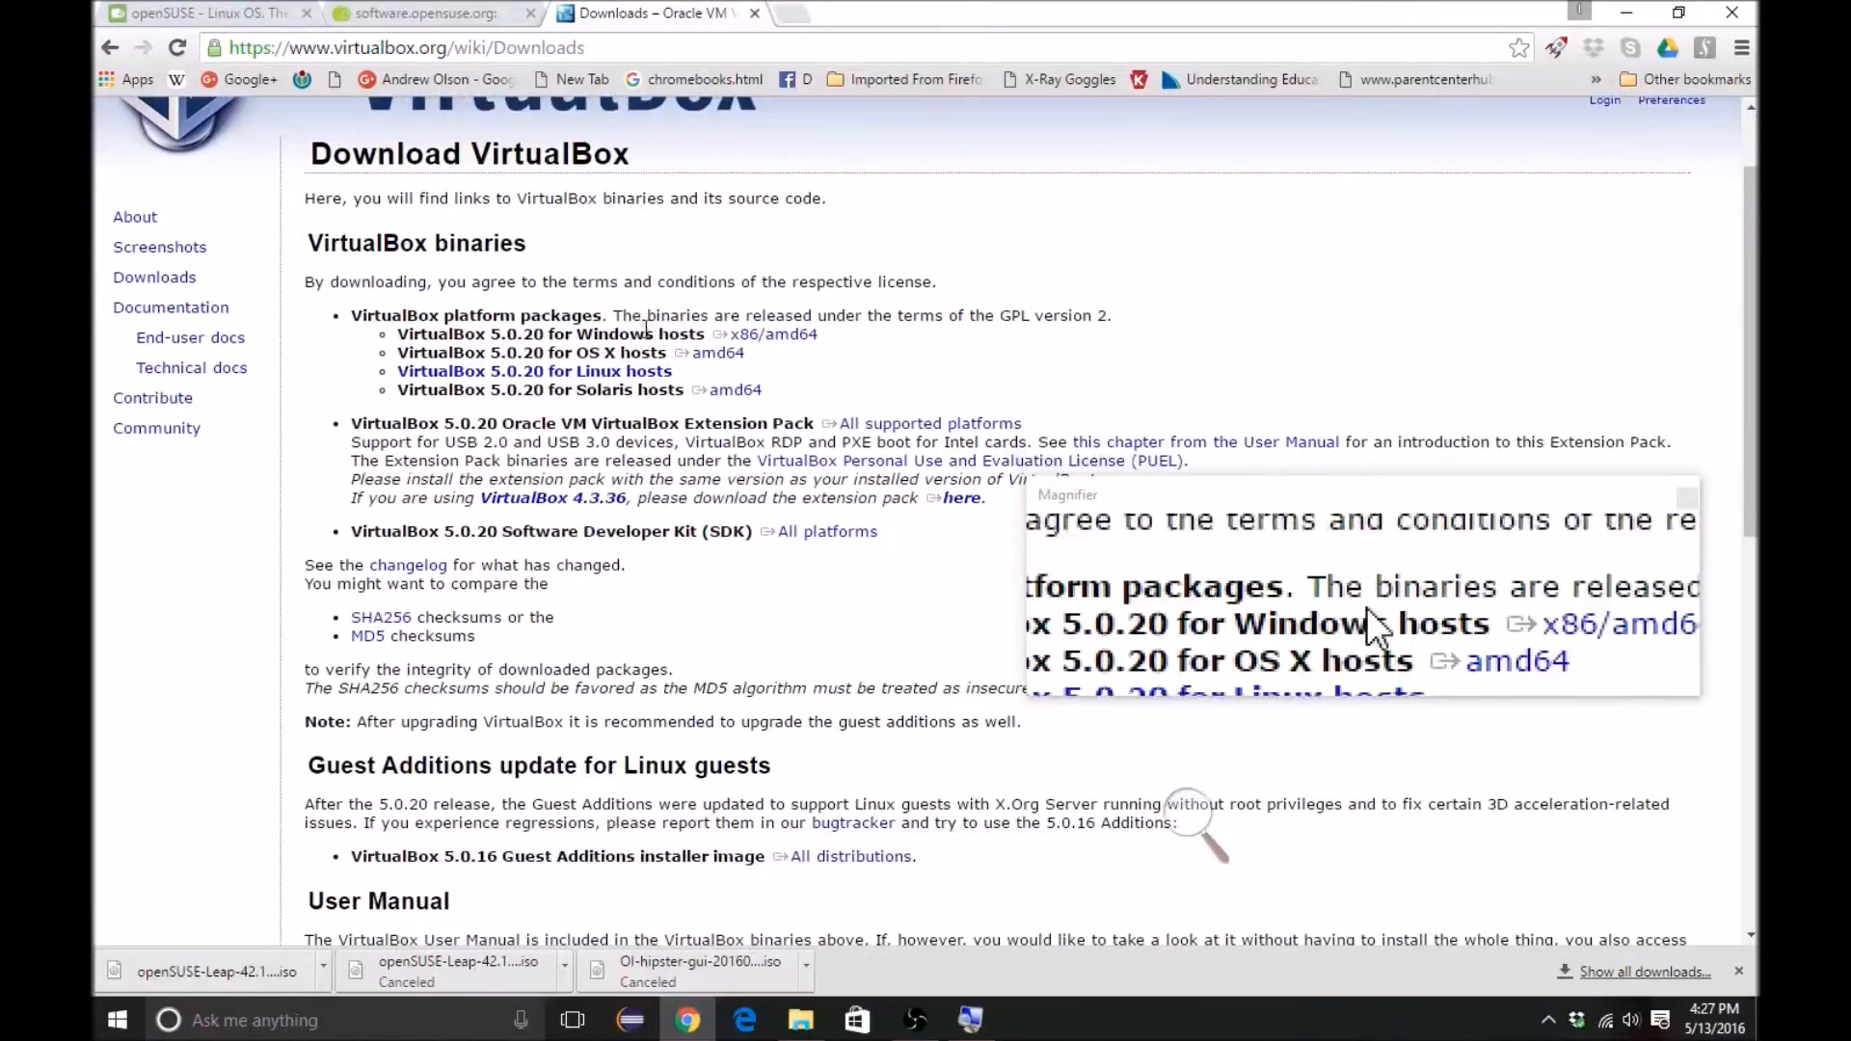
Step: Start the VirtualBox 5.0.20 Windows installer download, cancel it, then open Windows search
{"action": "left_click", "coordinate": [751, 339]}
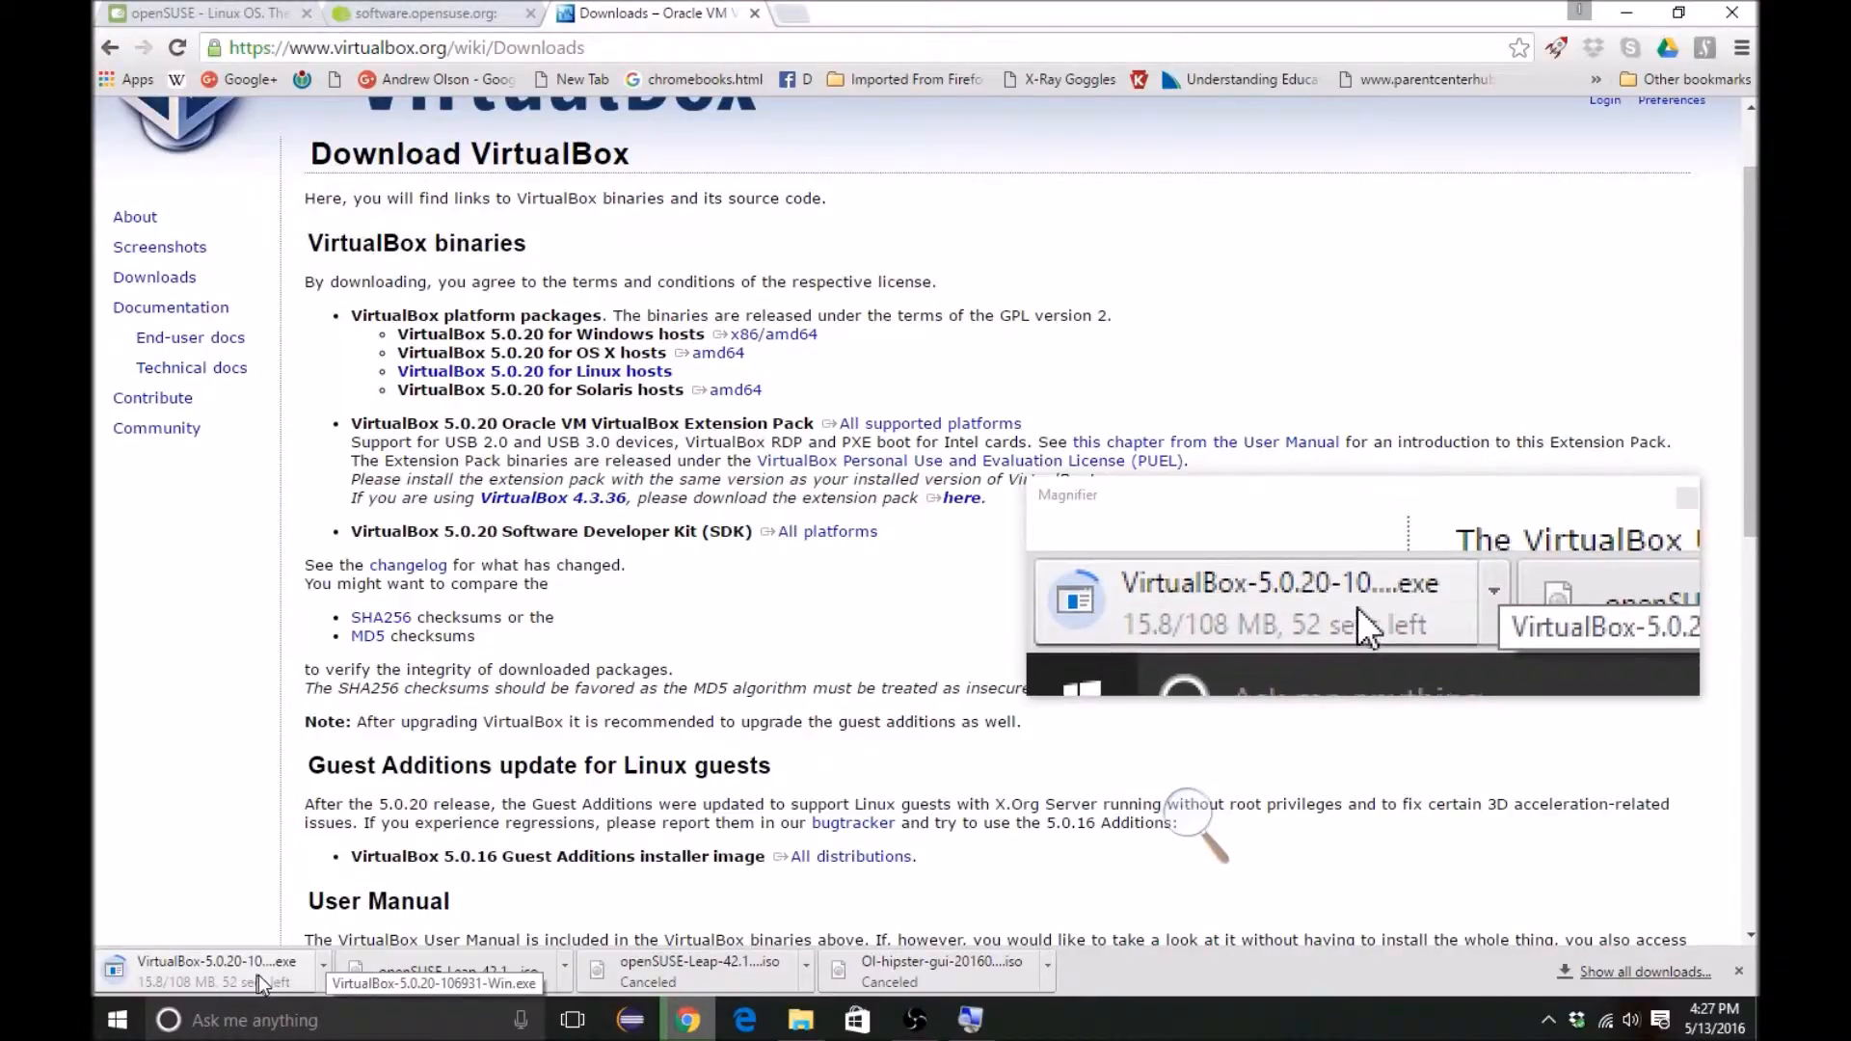
{"action": "left_click", "coordinate": [314, 974]}
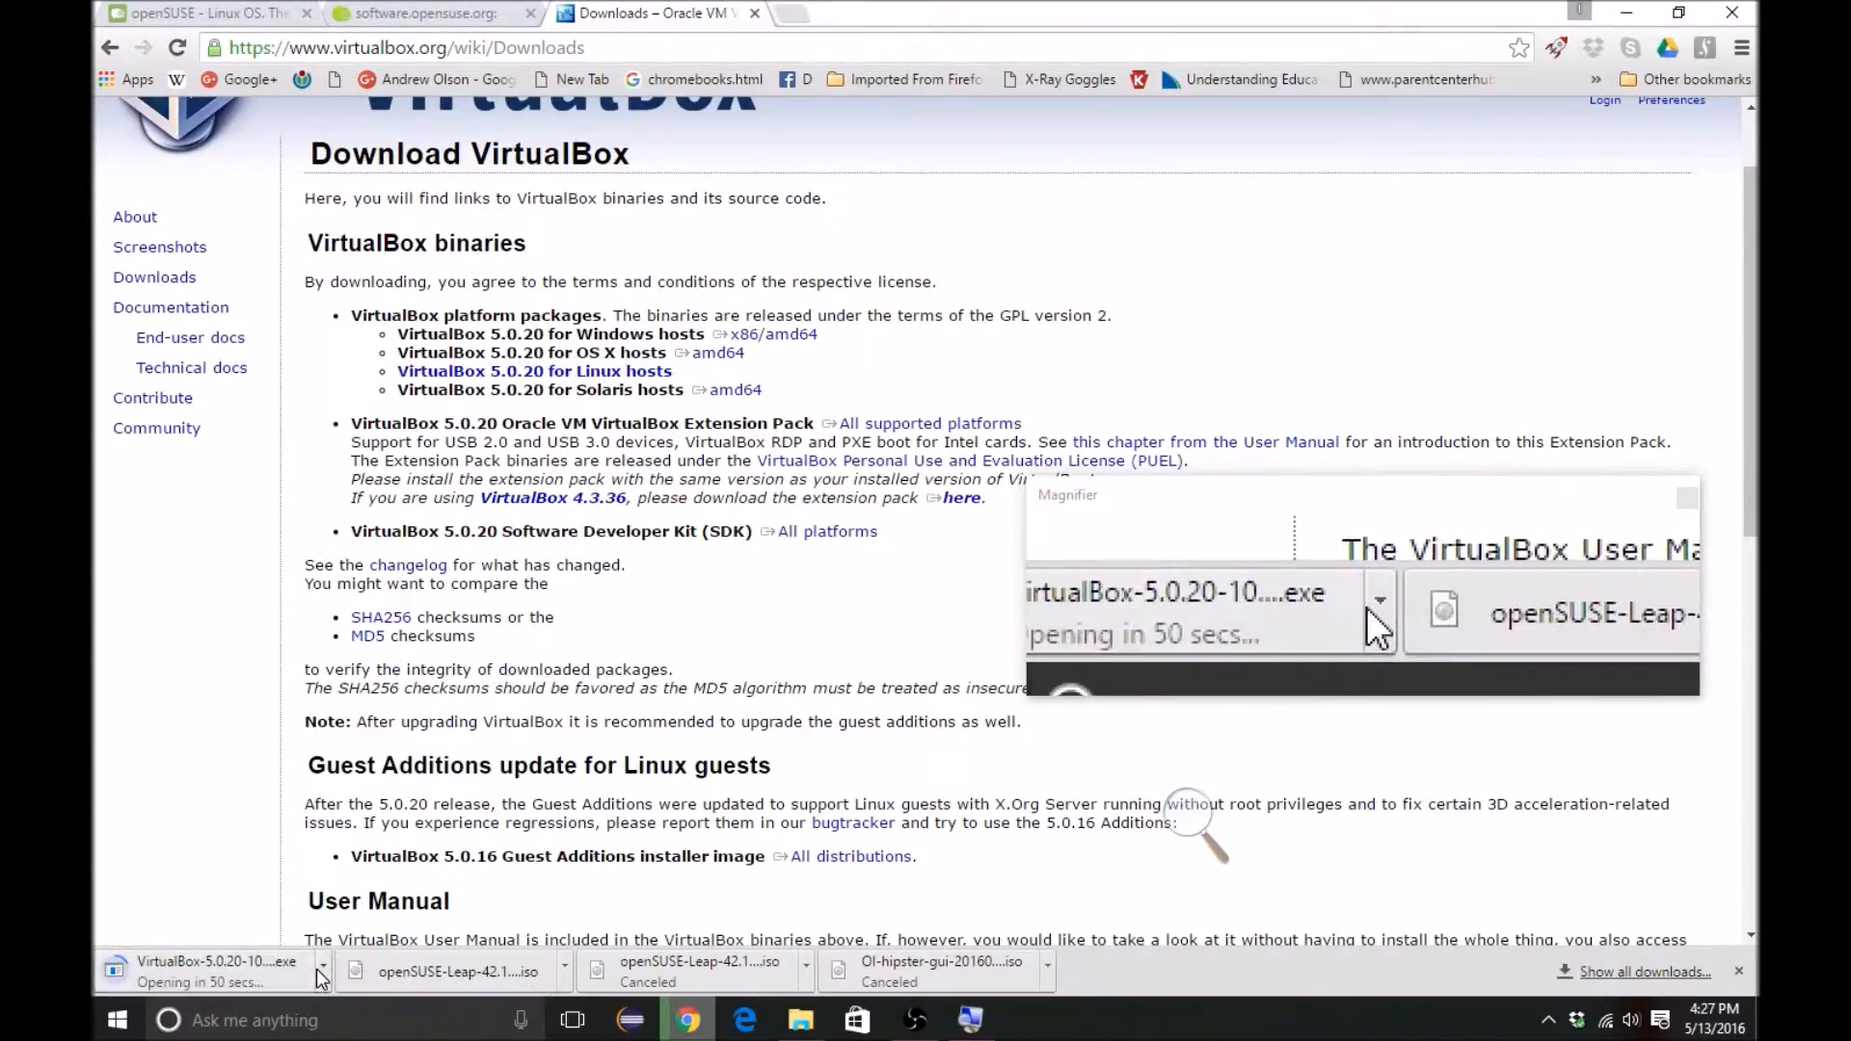
{"action": "left_click", "coordinate": [318, 969]}
{"action": "left_click", "coordinate": [349, 931]}
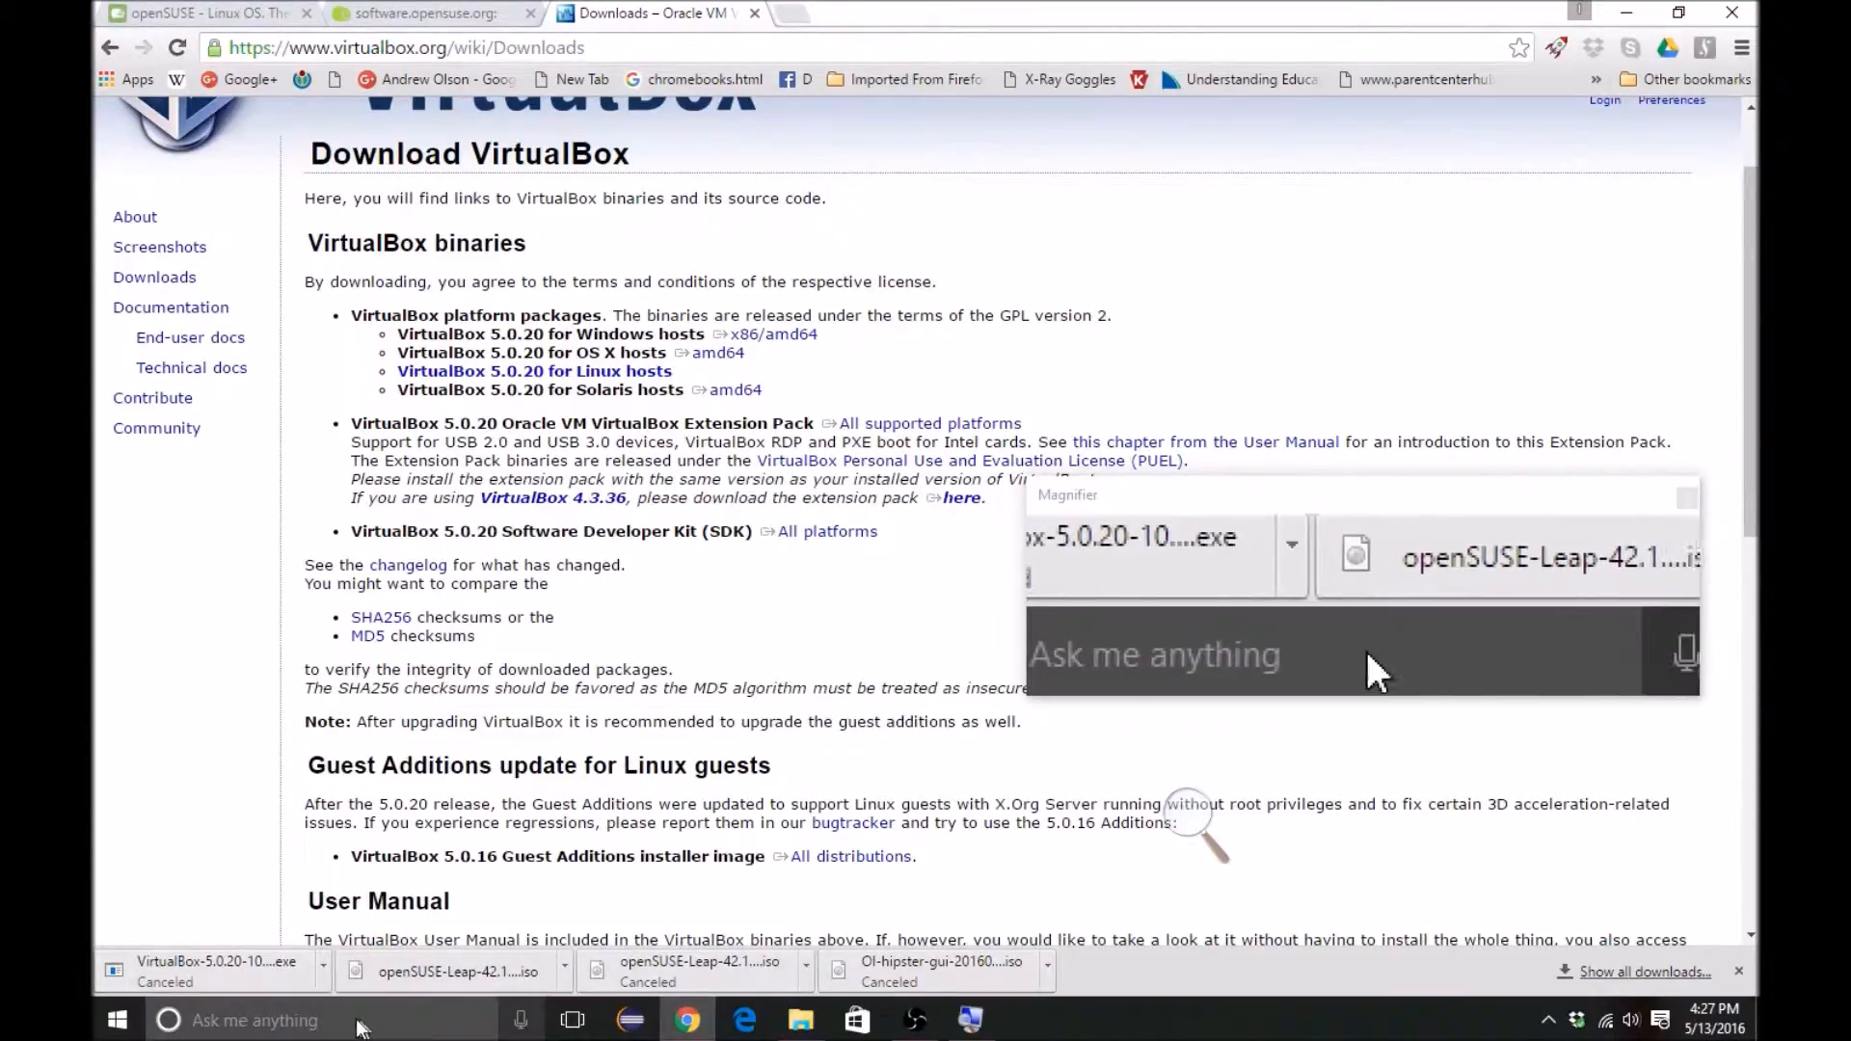
{"action": "left_click", "coordinate": [353, 1023]}
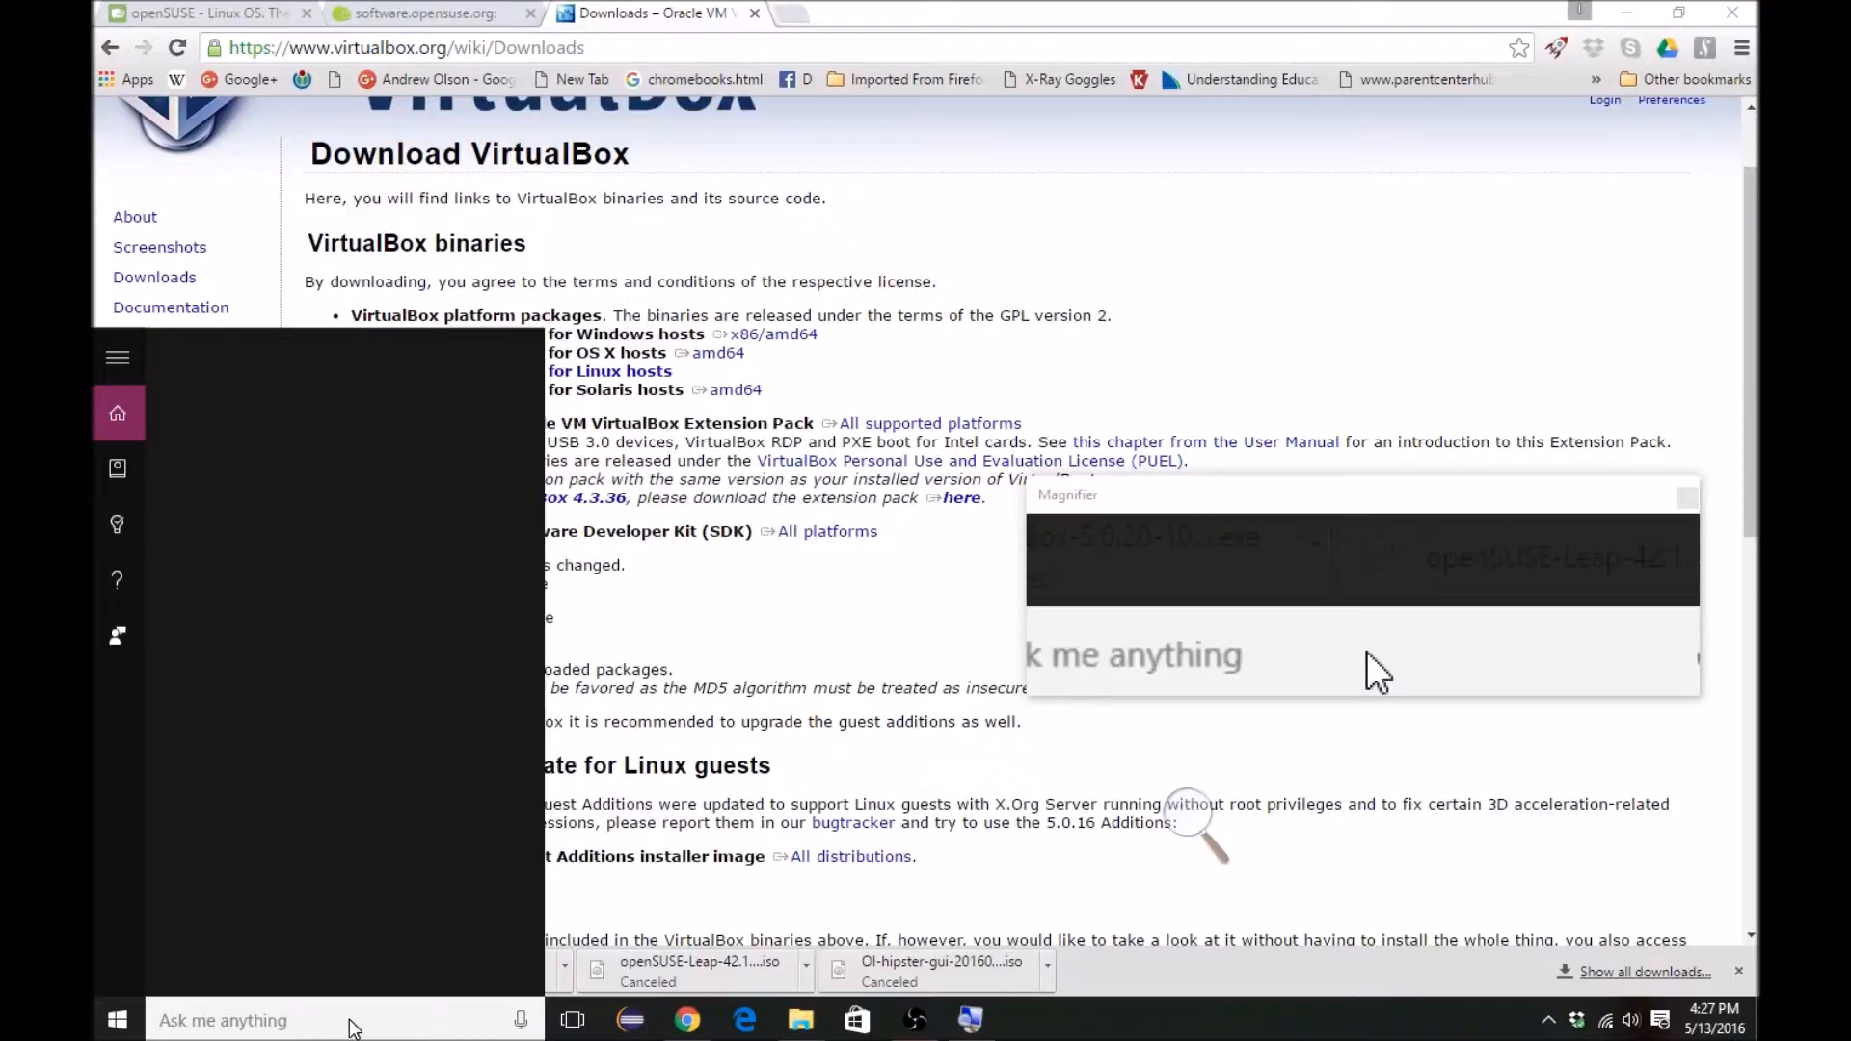
Step: Dismiss the new-version notice, select Solus 1.1, and minimize Chrome to leave VirtualBox Manager visible
{"action": "key", "text": "Escape"}
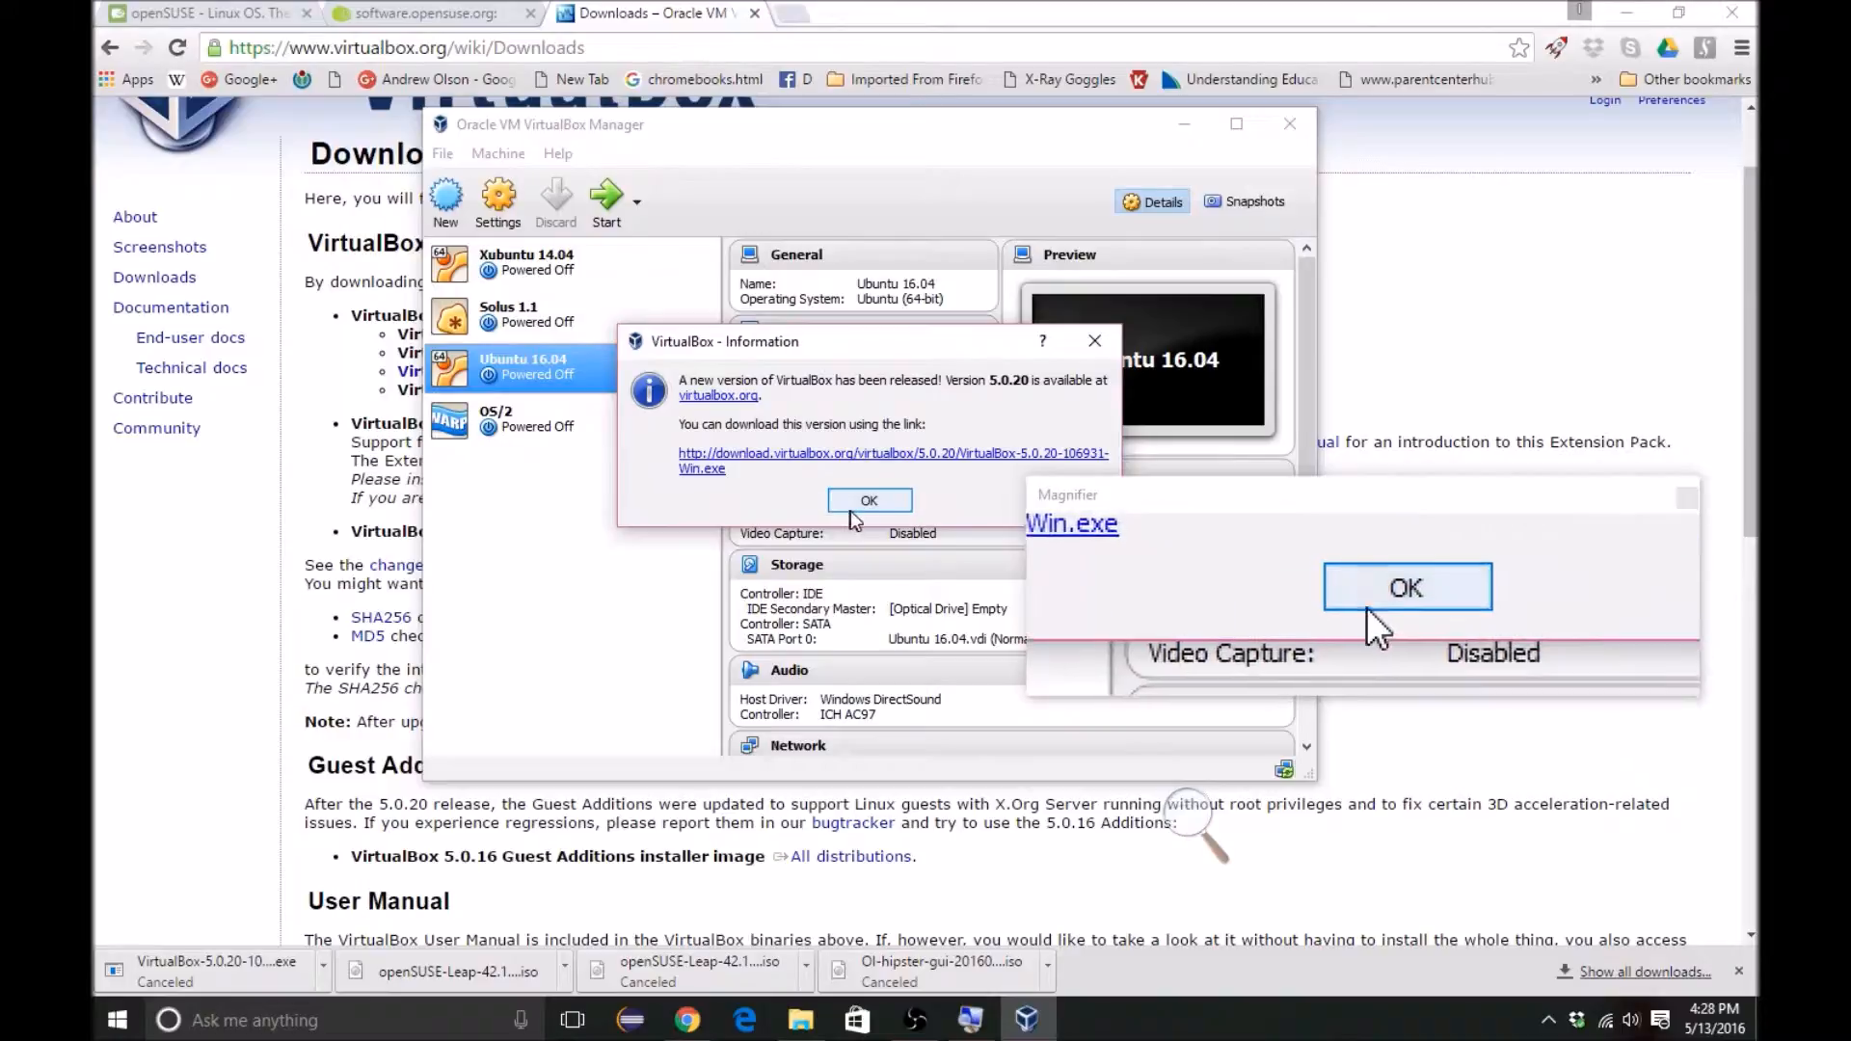
{"action": "left_click", "coordinate": [876, 500]}
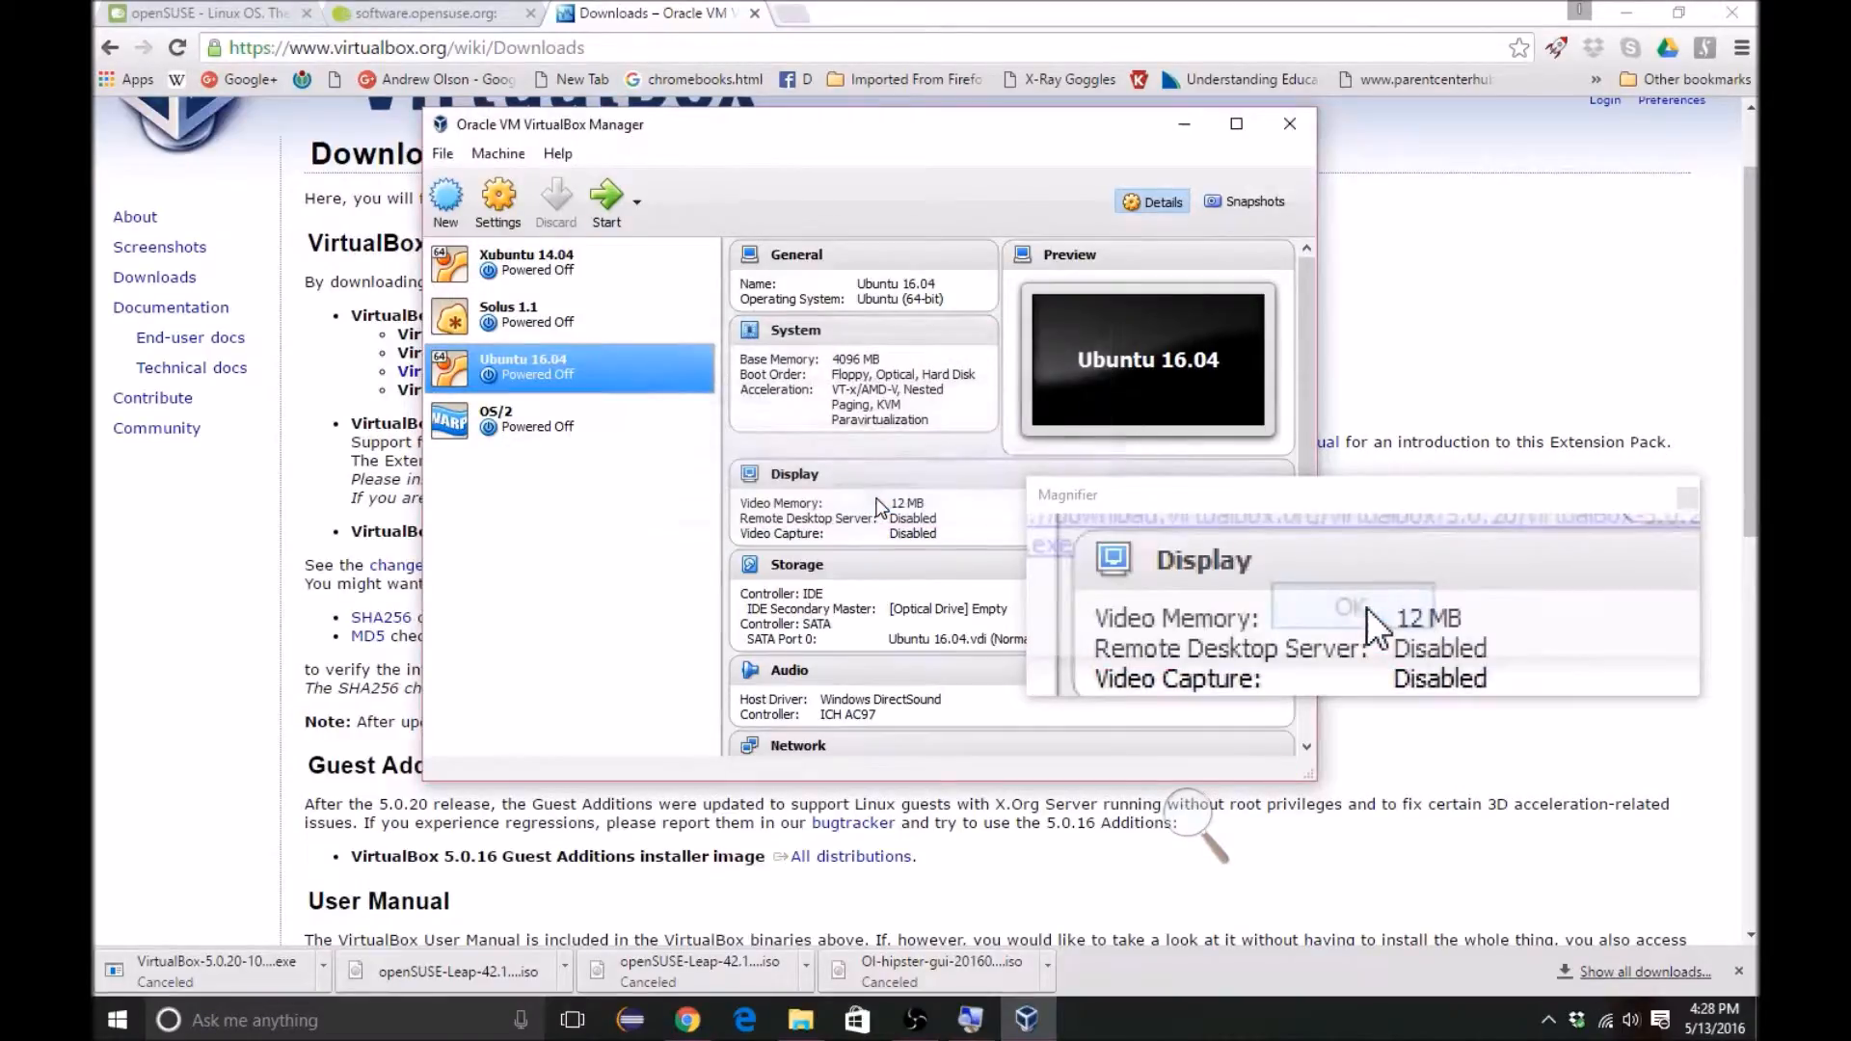
{"action": "left_click", "coordinate": [525, 319]}
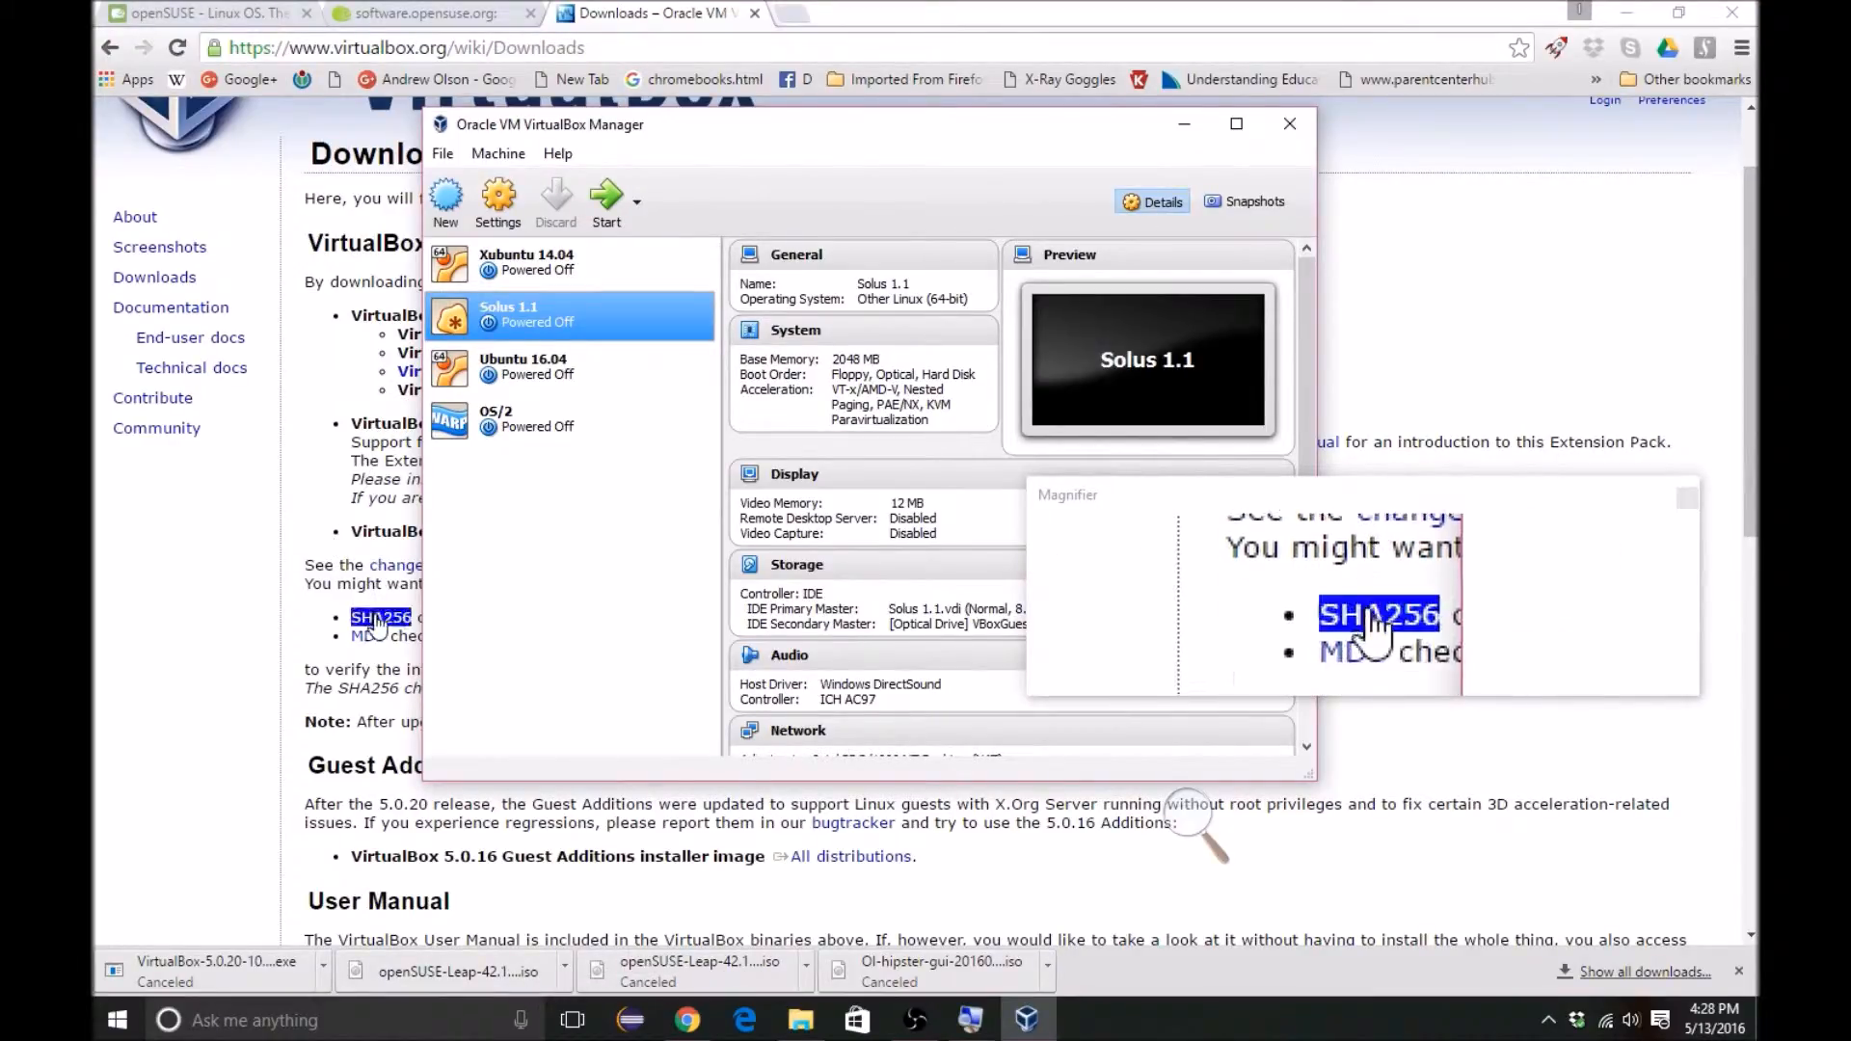
{"action": "left_click_drag", "start_coordinate": [605, 127], "coordinate": [598, 205]}
{"action": "left_click", "coordinate": [415, 14]}
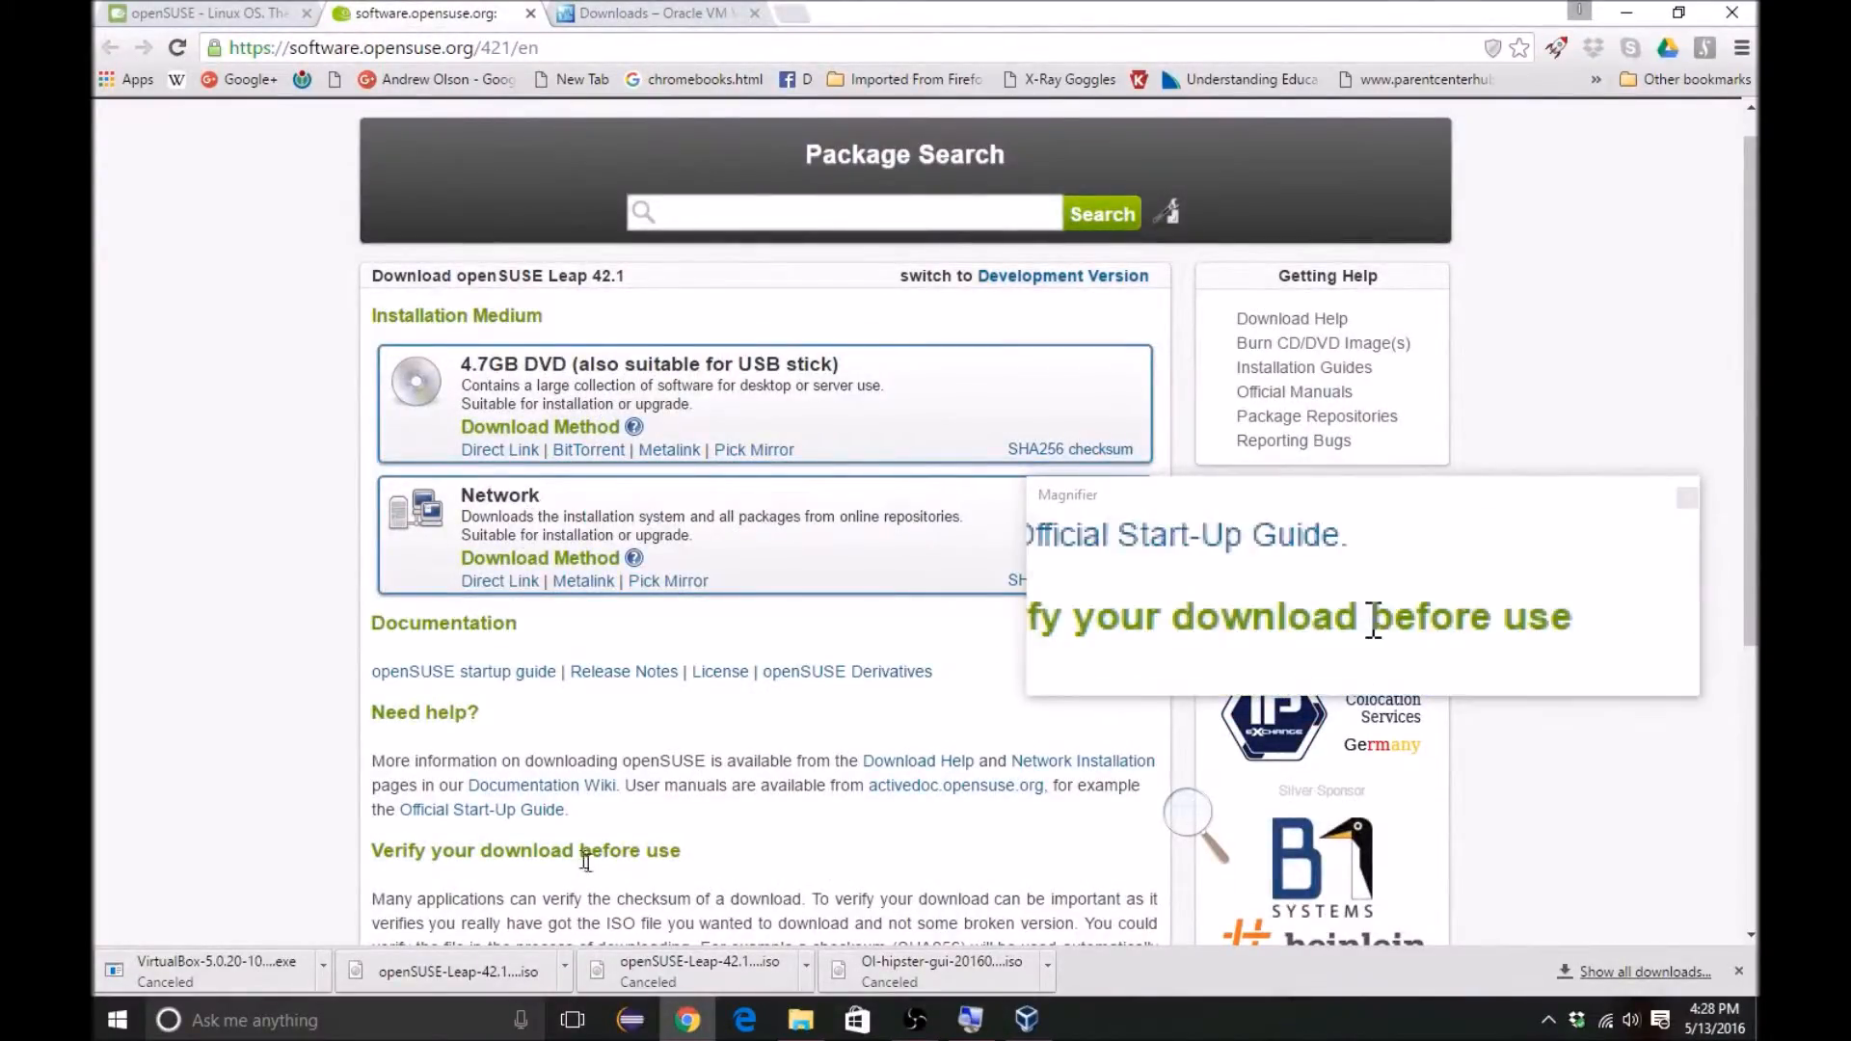
{"action": "left_click", "coordinate": [692, 1020]}
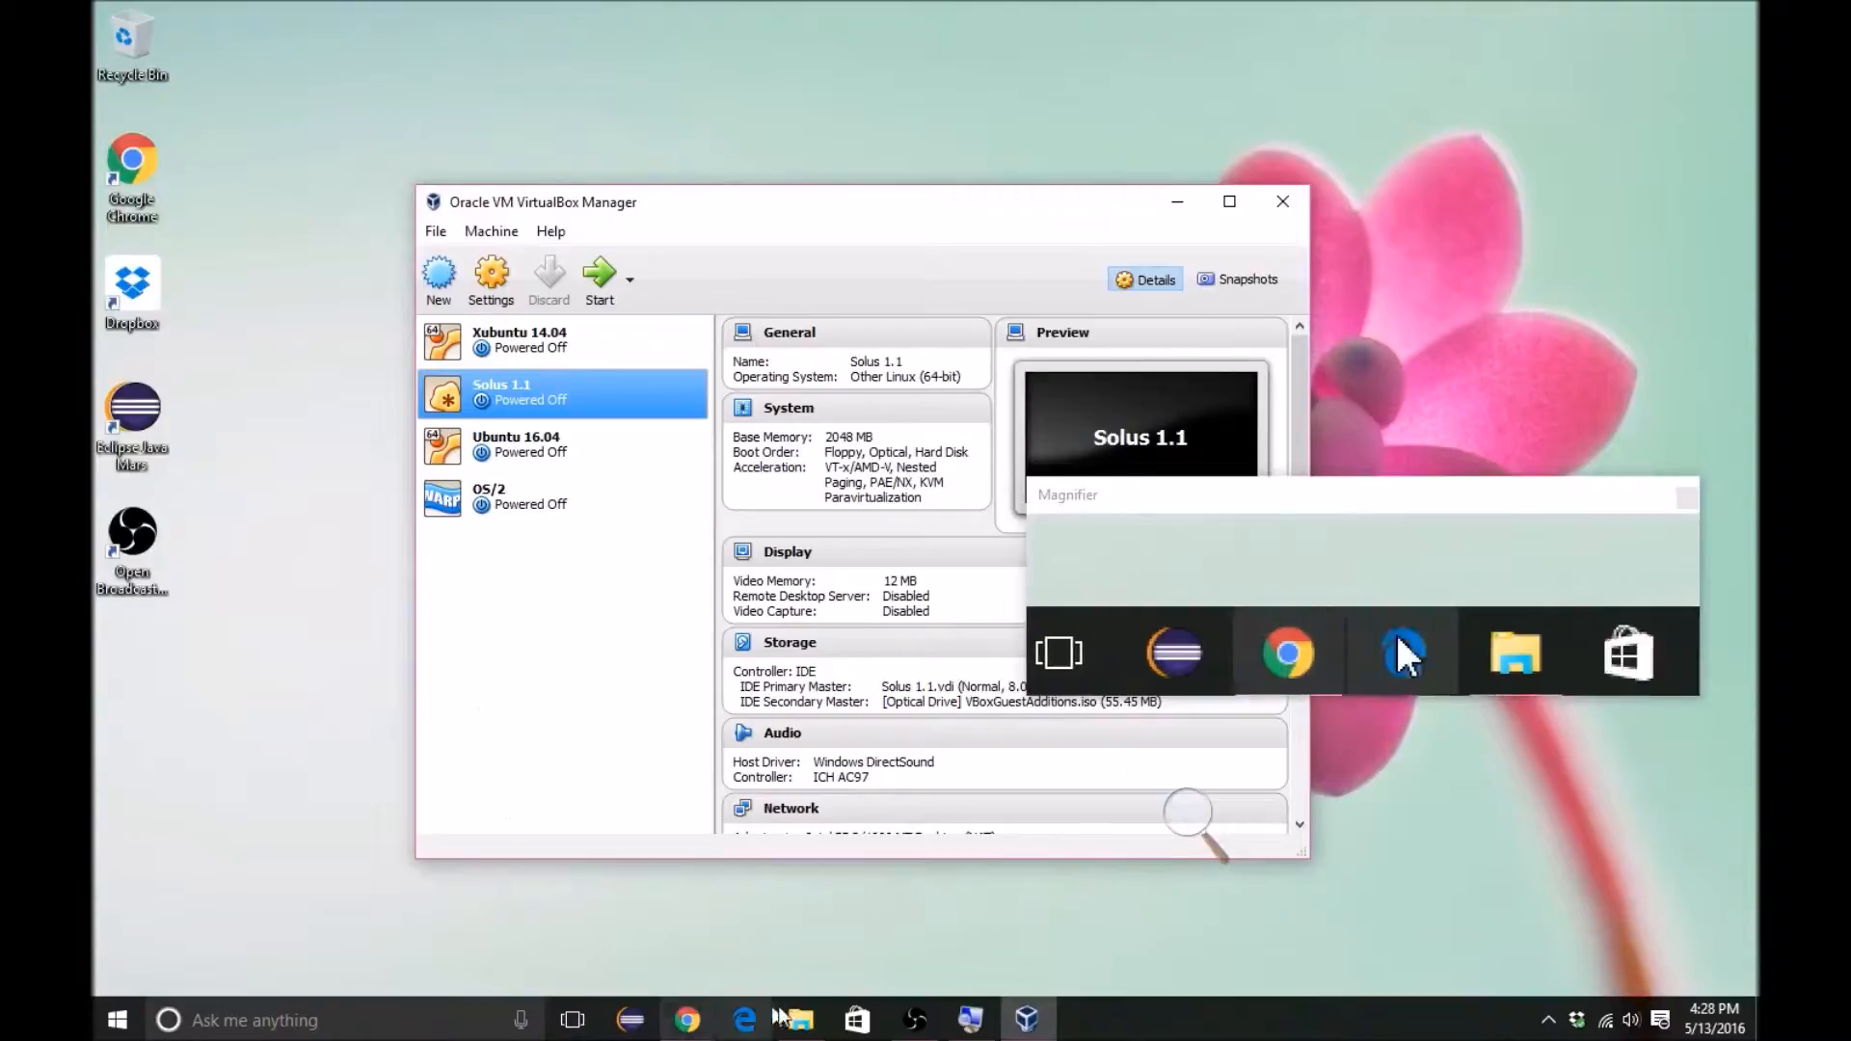
Step: Start a new virtual machine and set its Type to Linux
{"action": "left_click", "coordinate": [449, 277]}
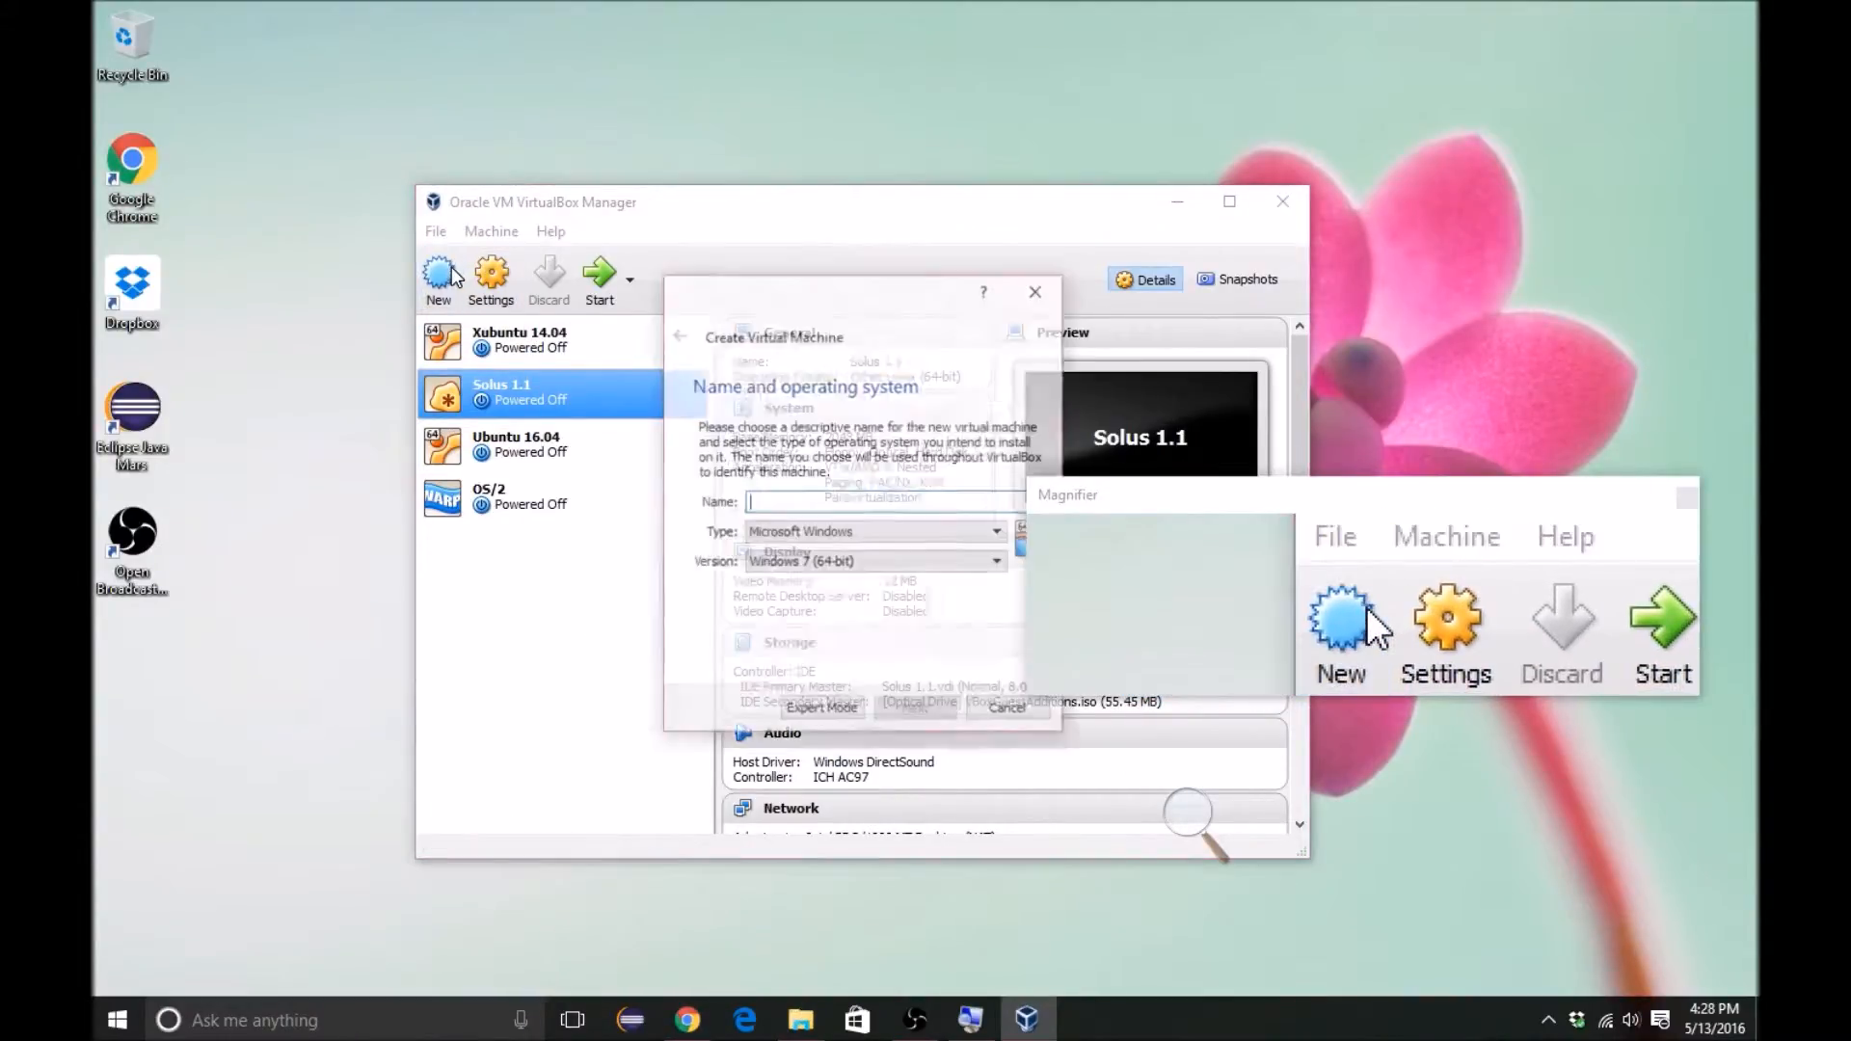
{"action": "left_click_drag", "start_coordinate": [764, 287], "coordinate": [597, 178]}
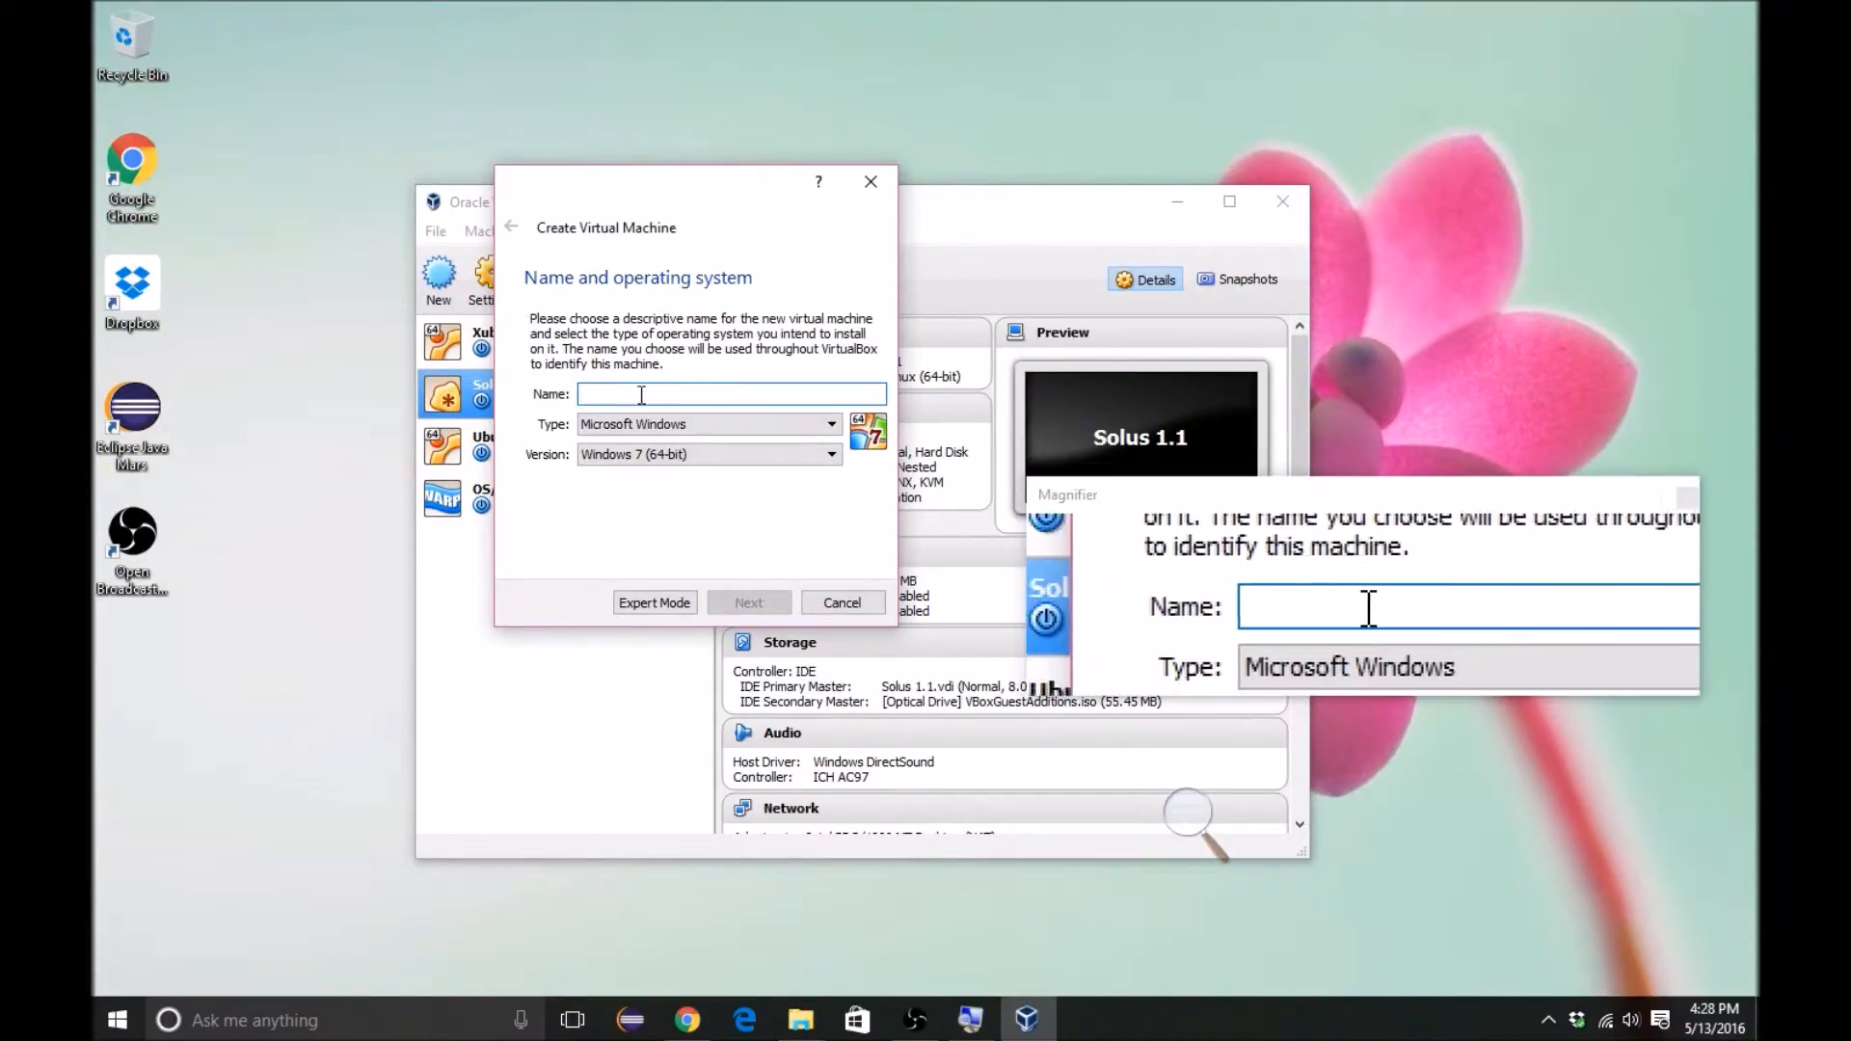
{"action": "left_click", "coordinate": [636, 424]}
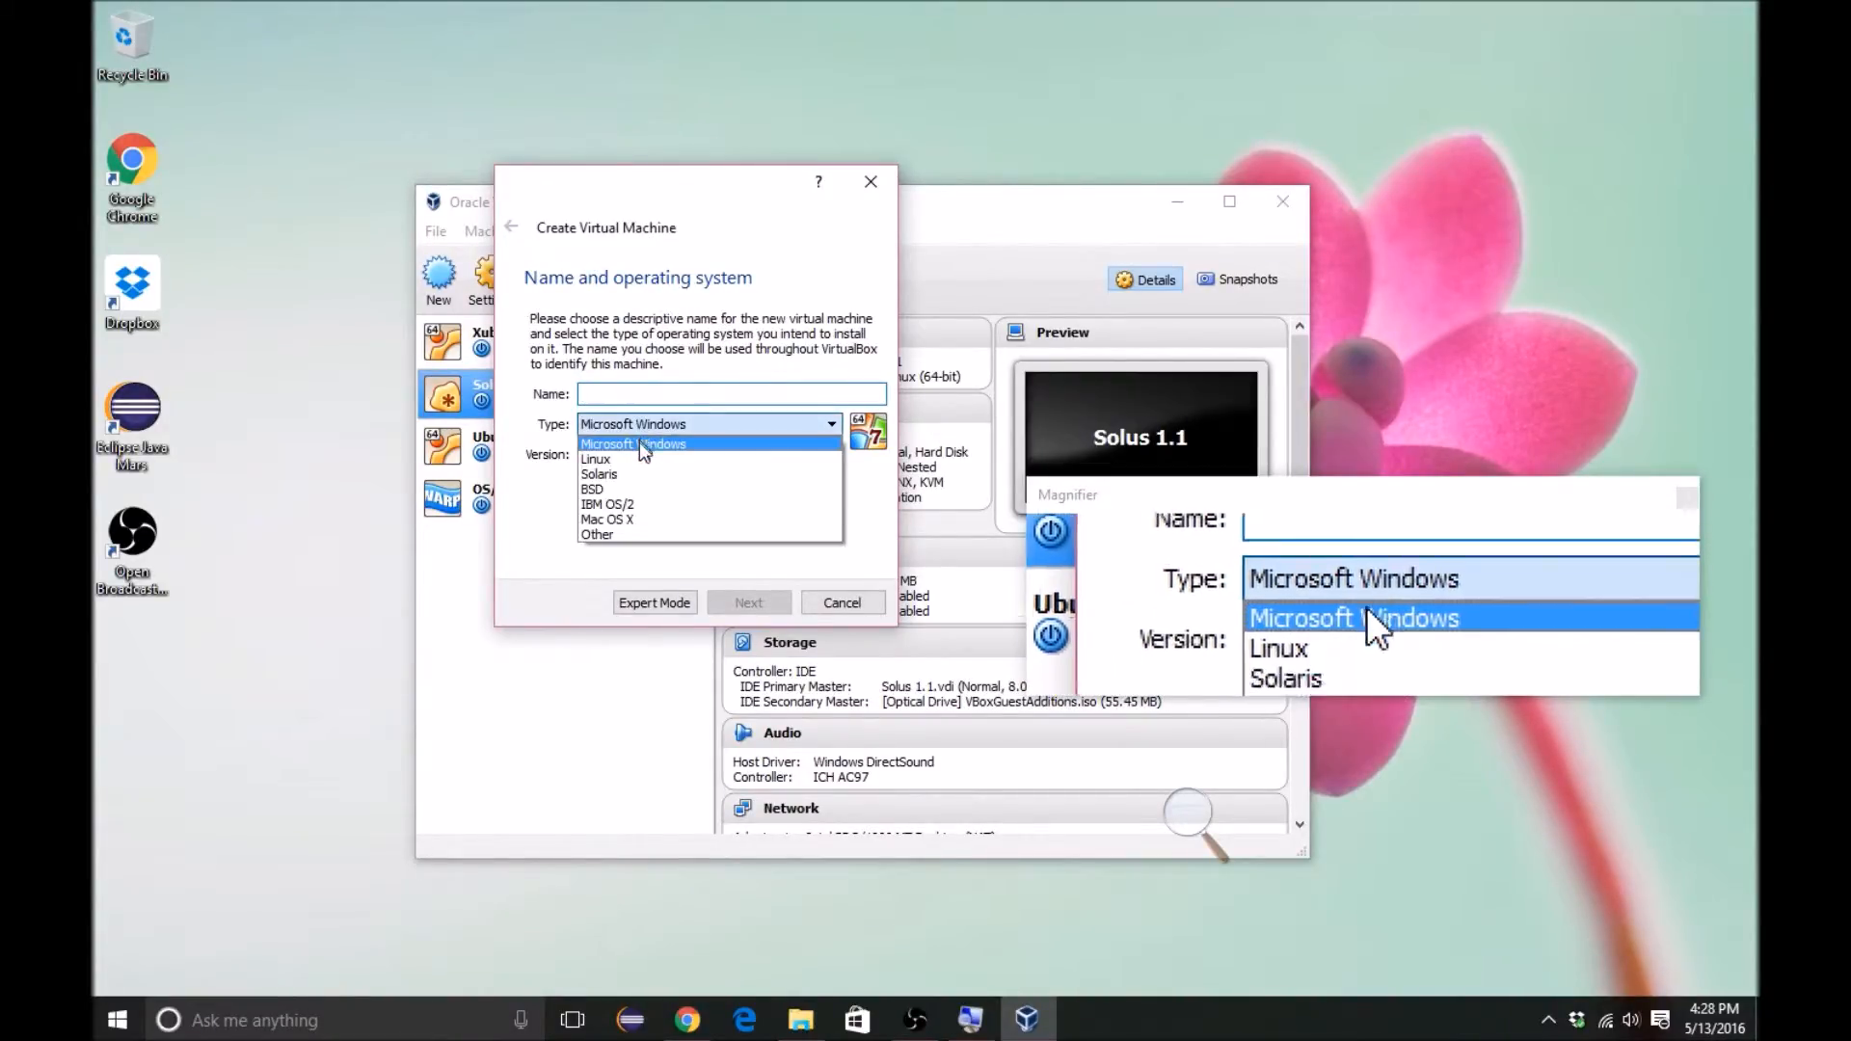
{"action": "left_click", "coordinate": [644, 444]}
{"action": "left_click", "coordinate": [644, 424]}
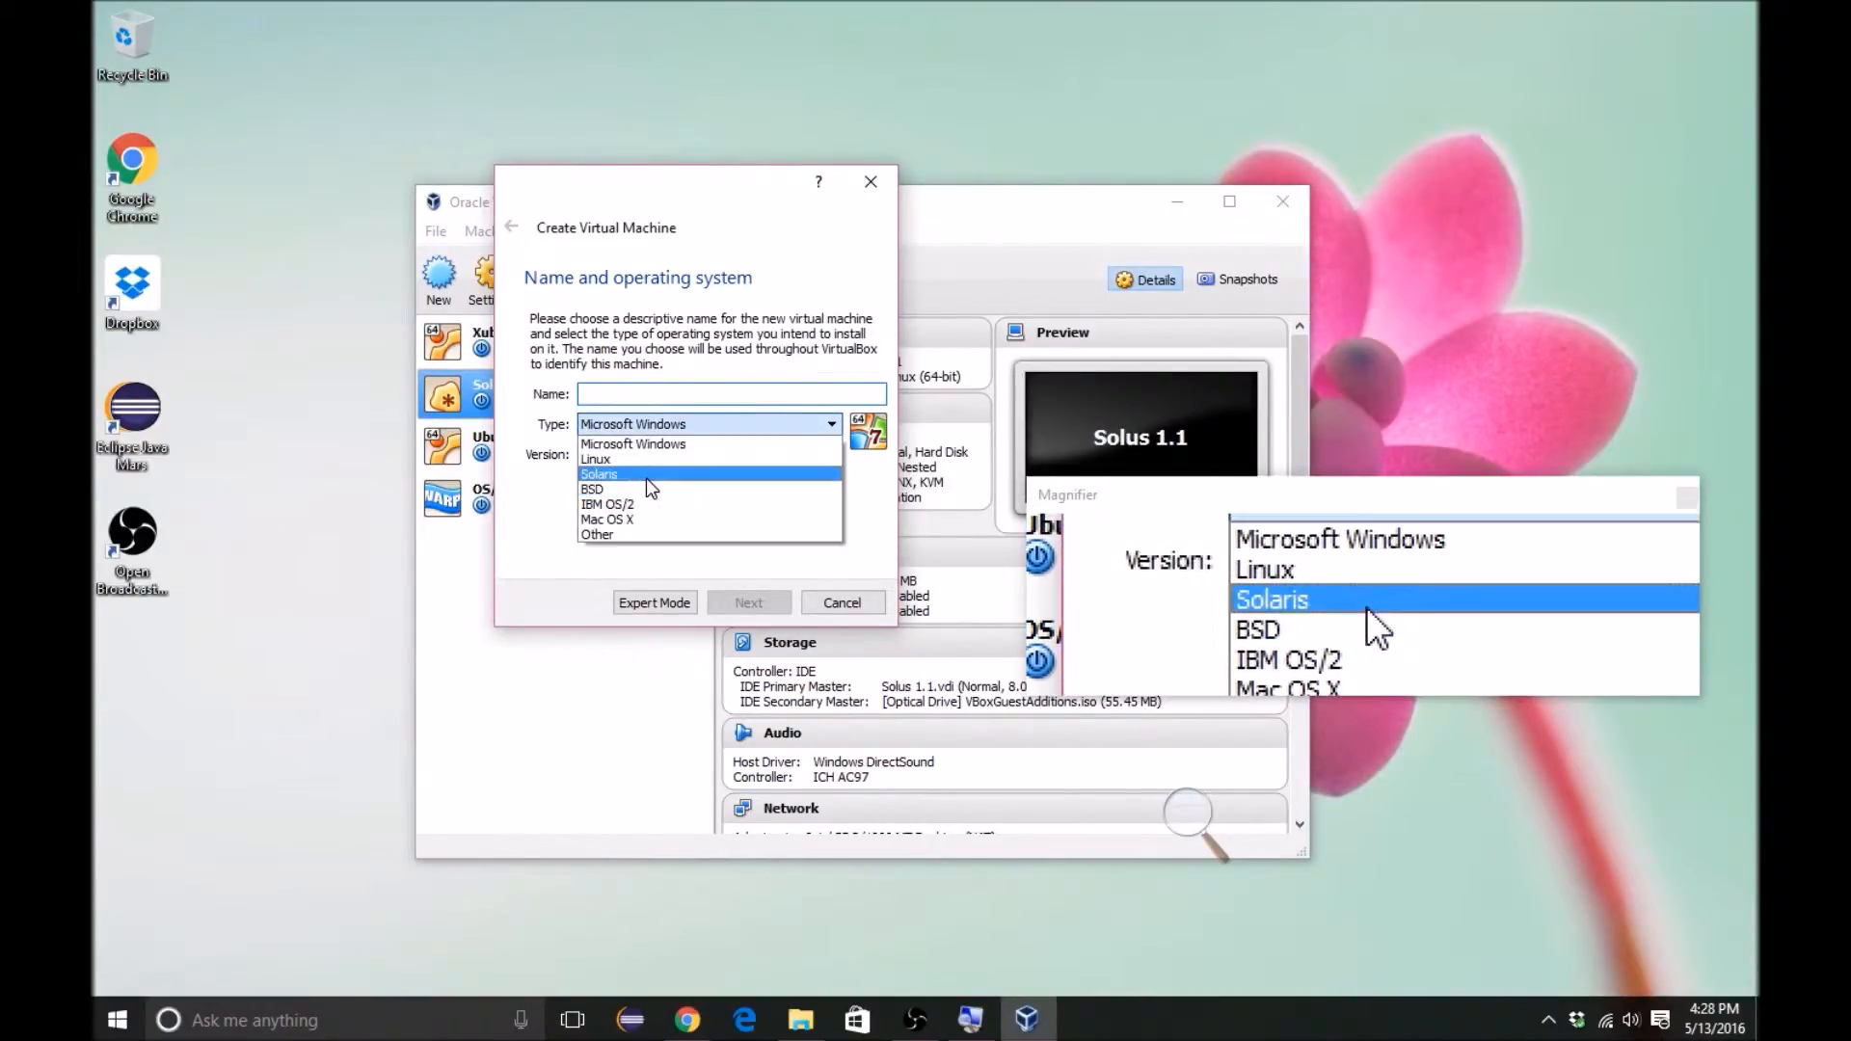
{"action": "left_click", "coordinate": [651, 458]}
Step: Set the Version to openSUSE (64-bit) and select the Name field for OpenSuse
{"action": "left_click", "coordinate": [651, 455]}
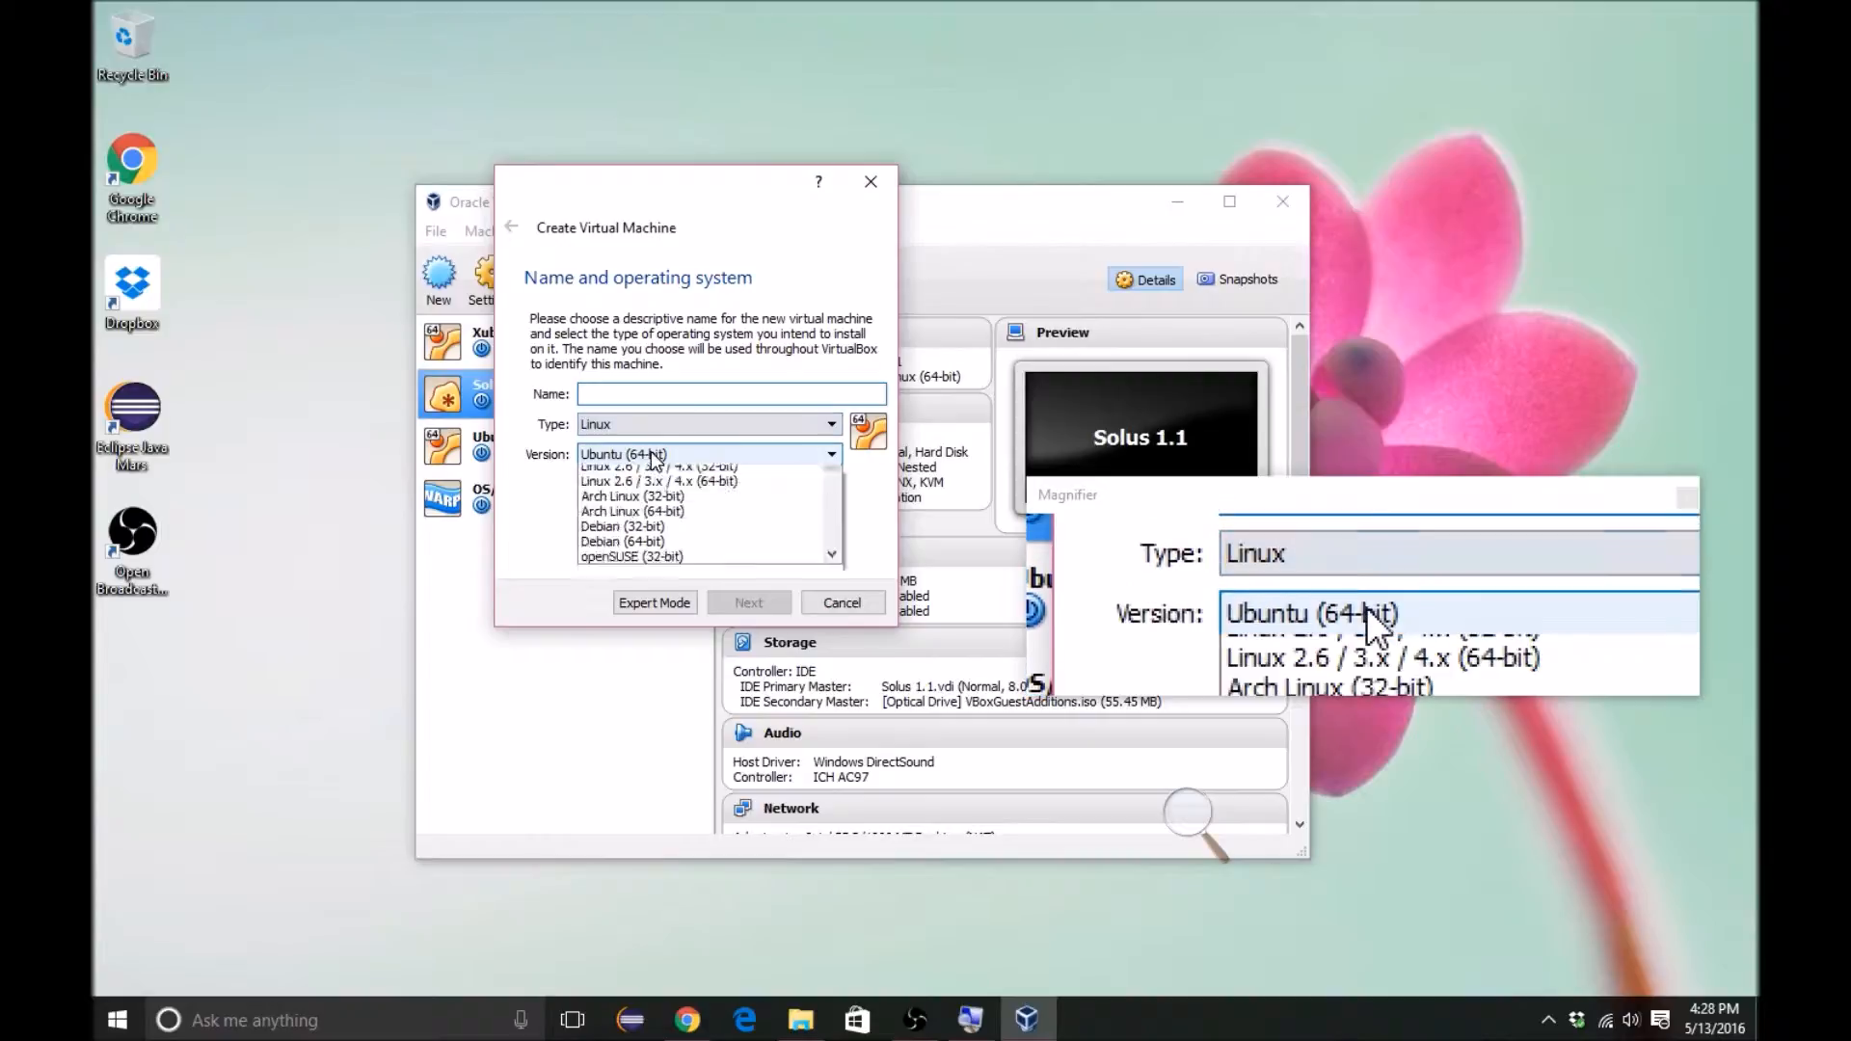
{"action": "scroll", "coordinate": [652, 522], "scroll_direction": "down", "scroll_amount": 2}
{"action": "scroll", "coordinate": [652, 522], "scroll_direction": "up", "scroll_amount": 2}
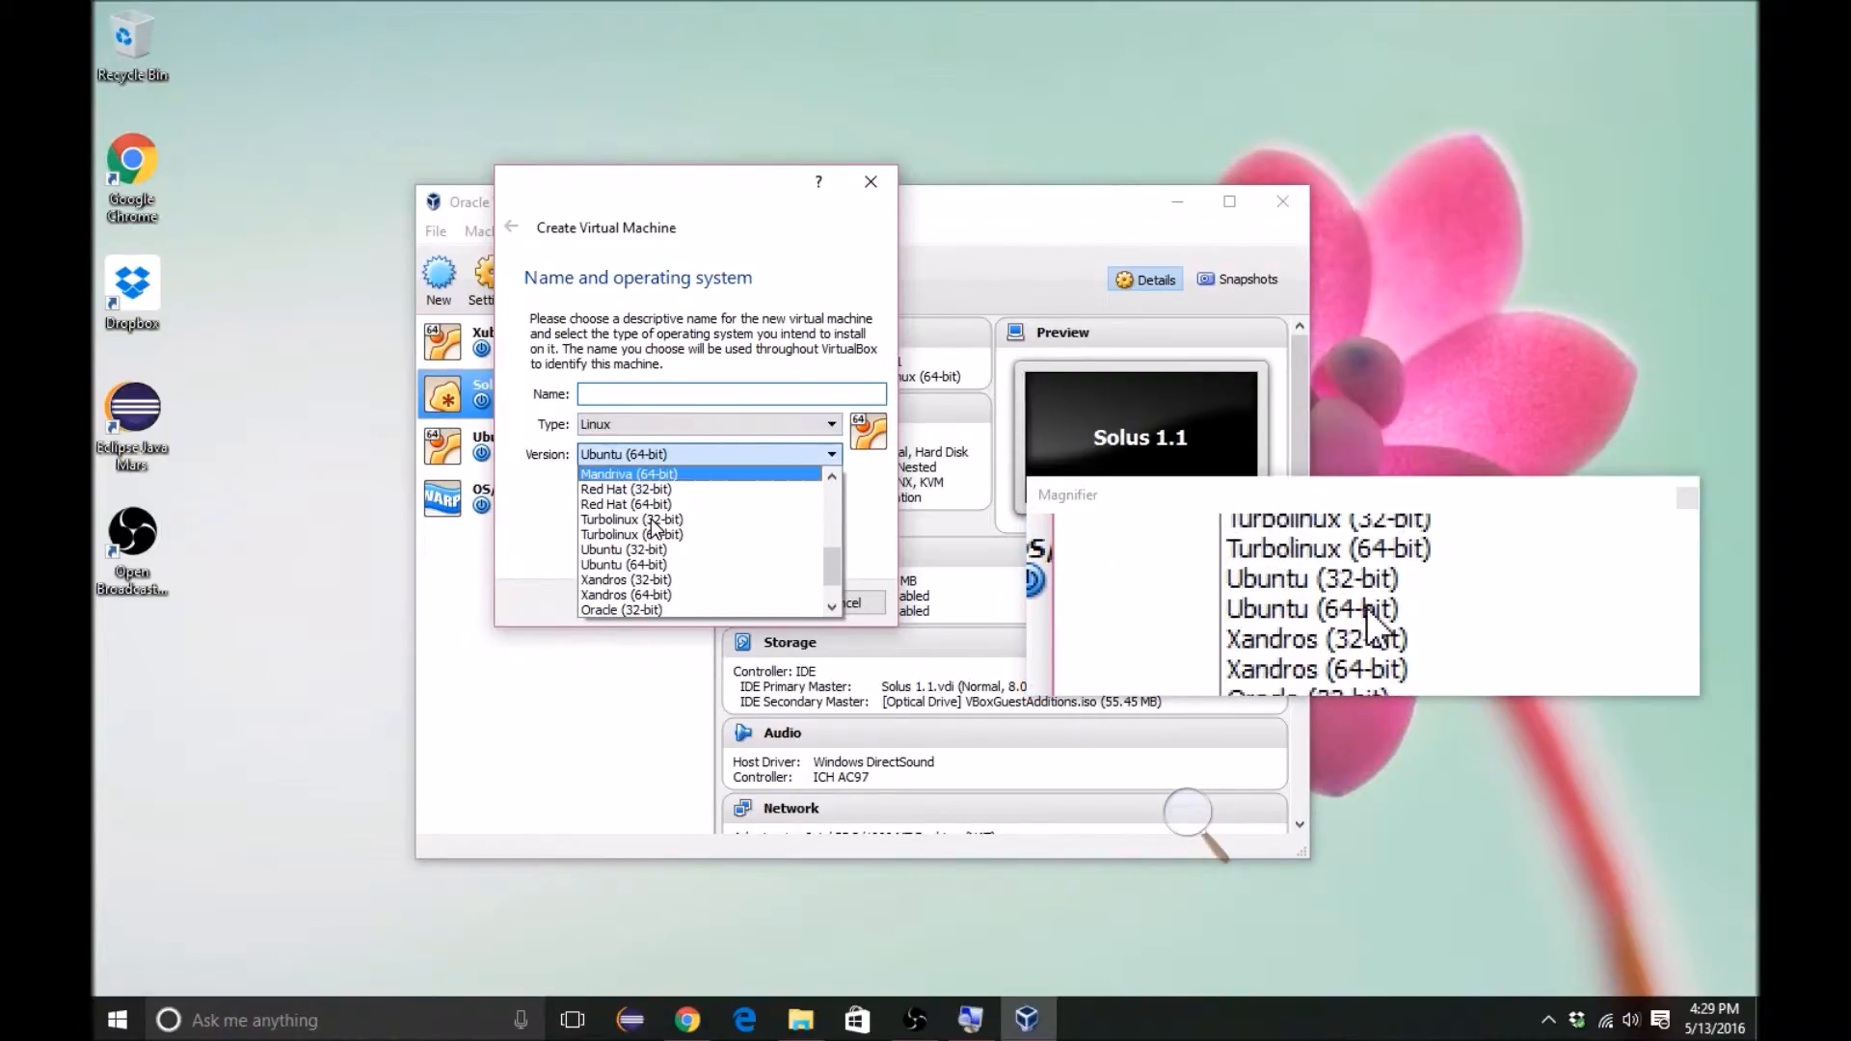
{"action": "scroll", "coordinate": [654, 527], "scroll_direction": "up", "scroll_amount": 4}
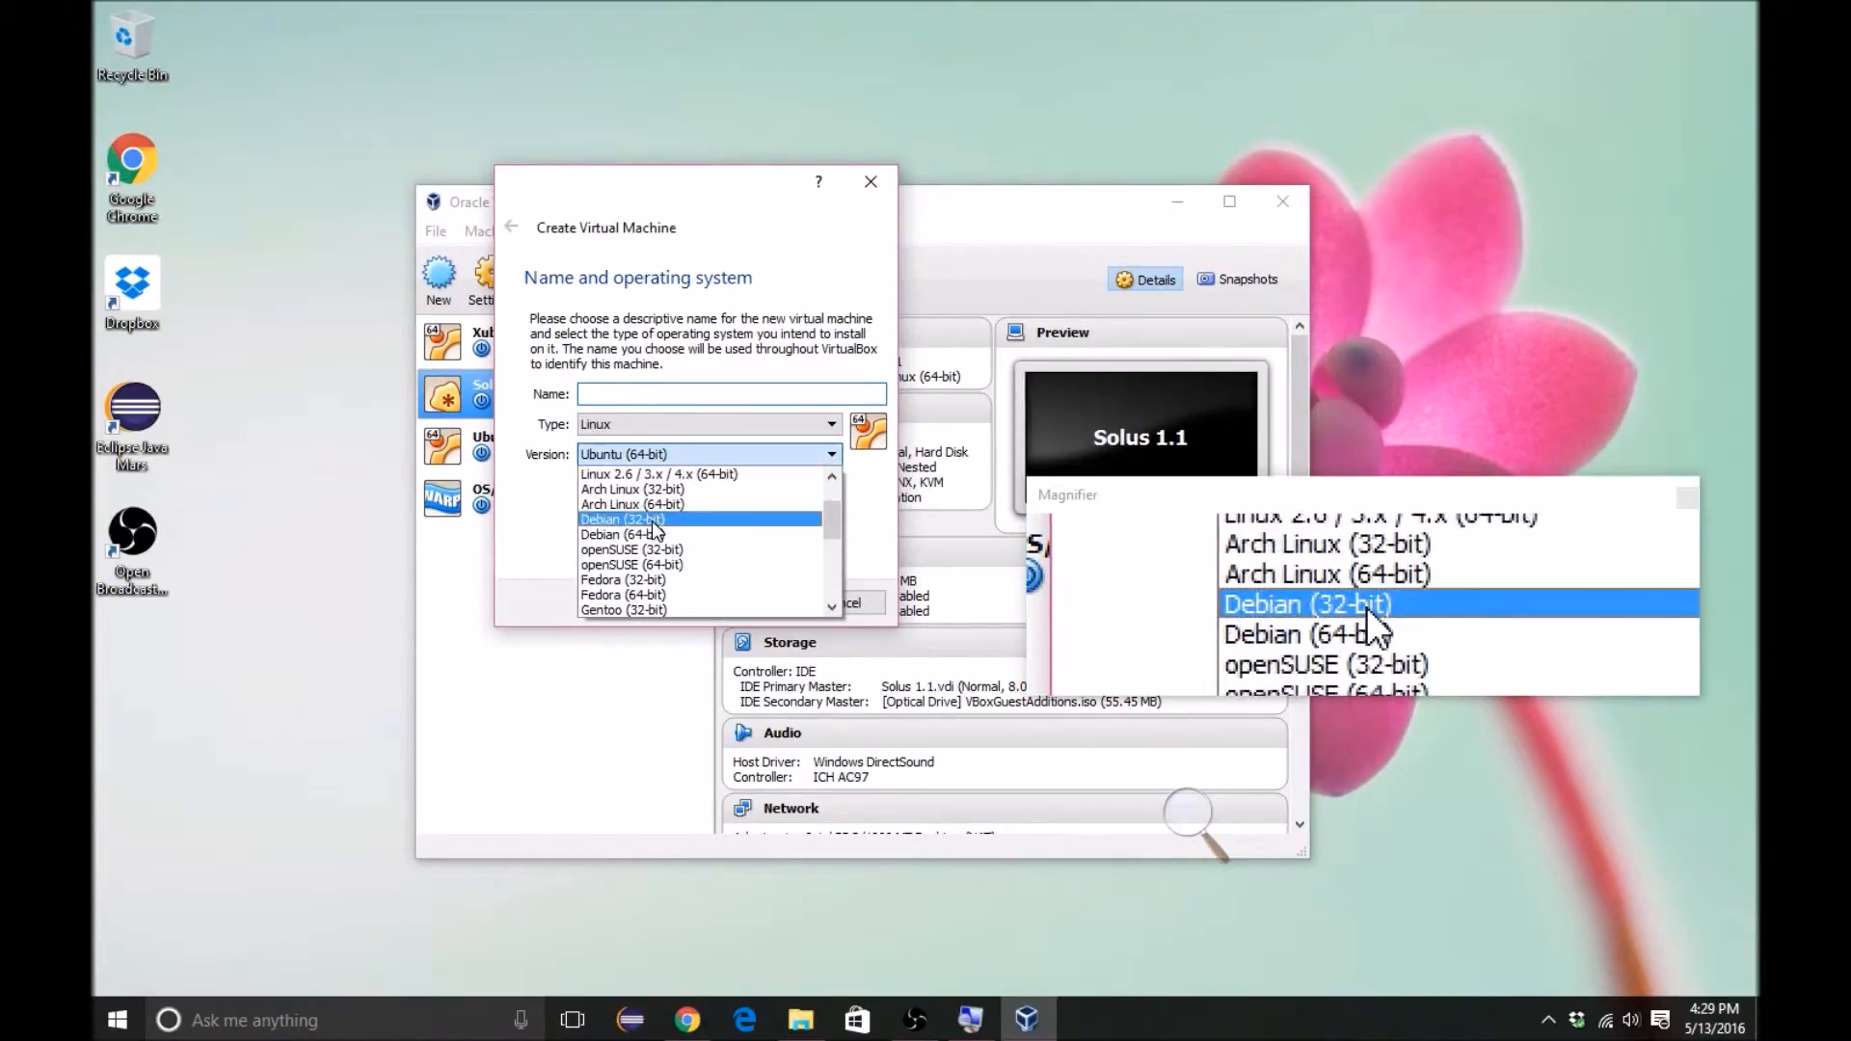
{"action": "scroll", "coordinate": [654, 530], "scroll_direction": "down", "scroll_amount": 2}
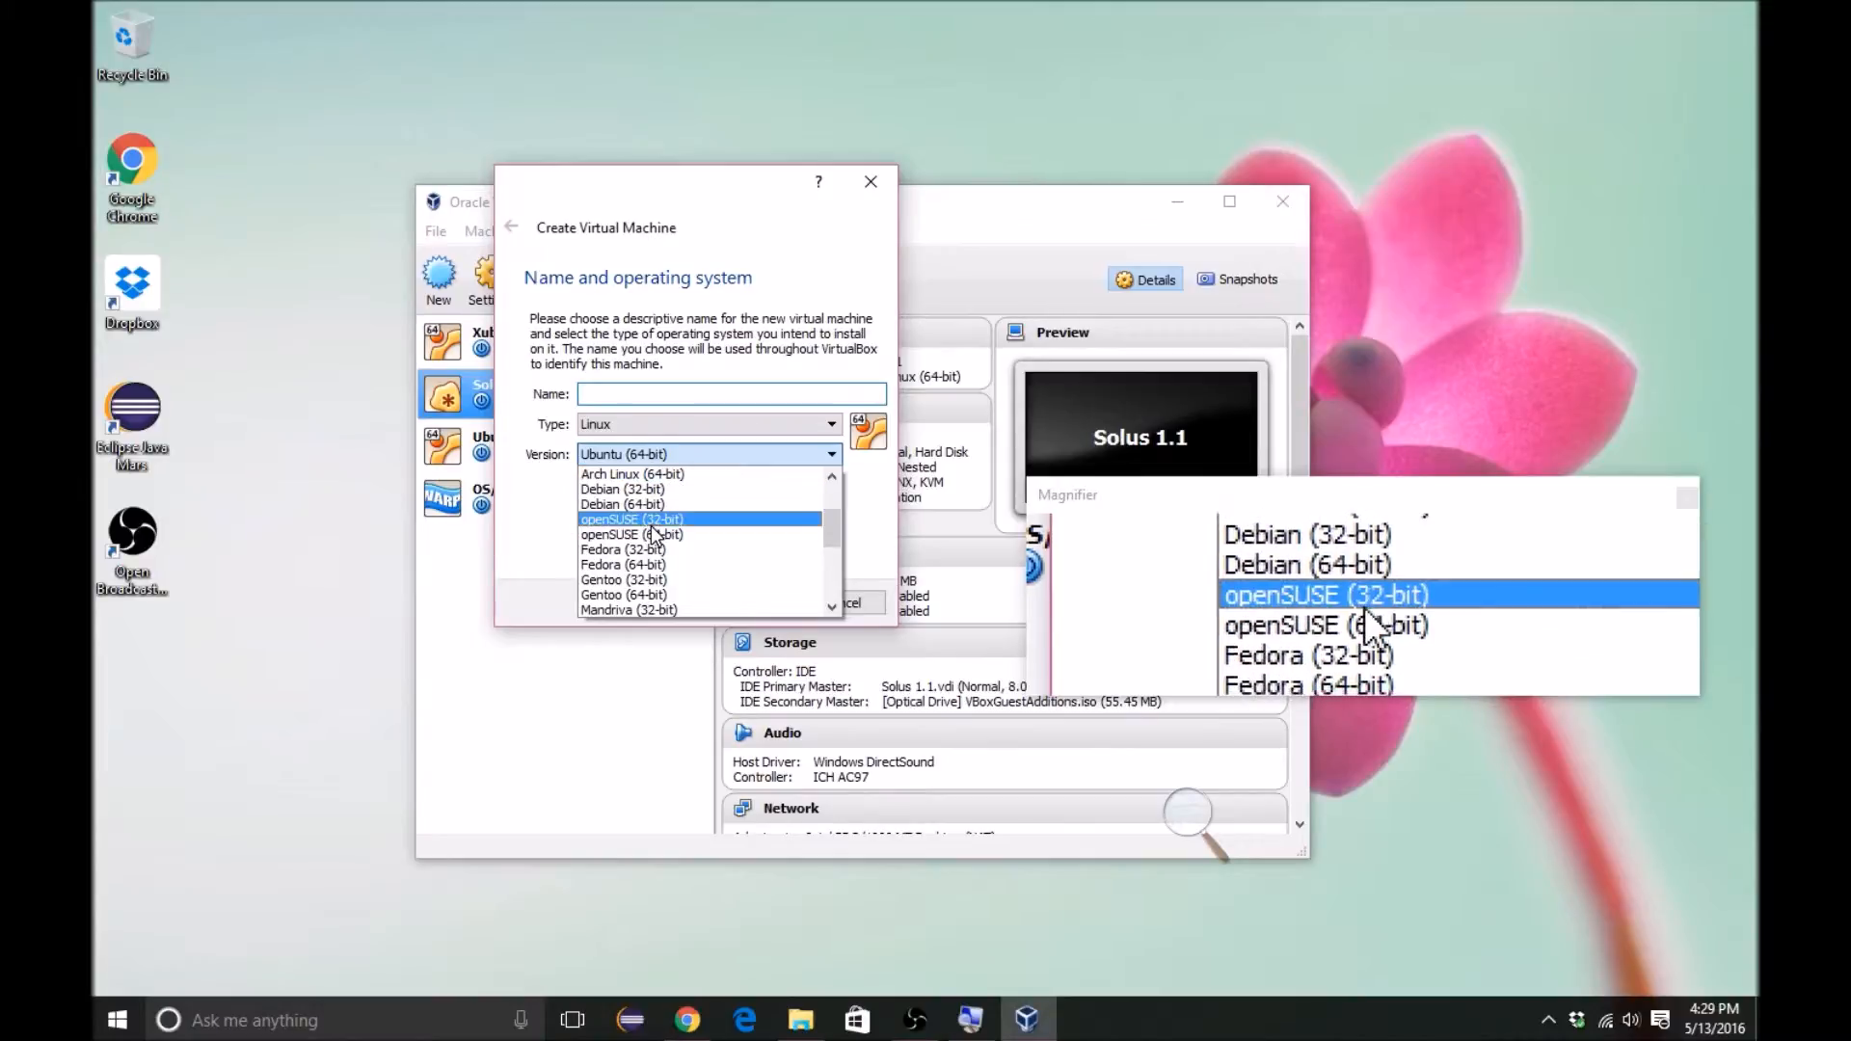
{"action": "left_click", "coordinate": [655, 535]}
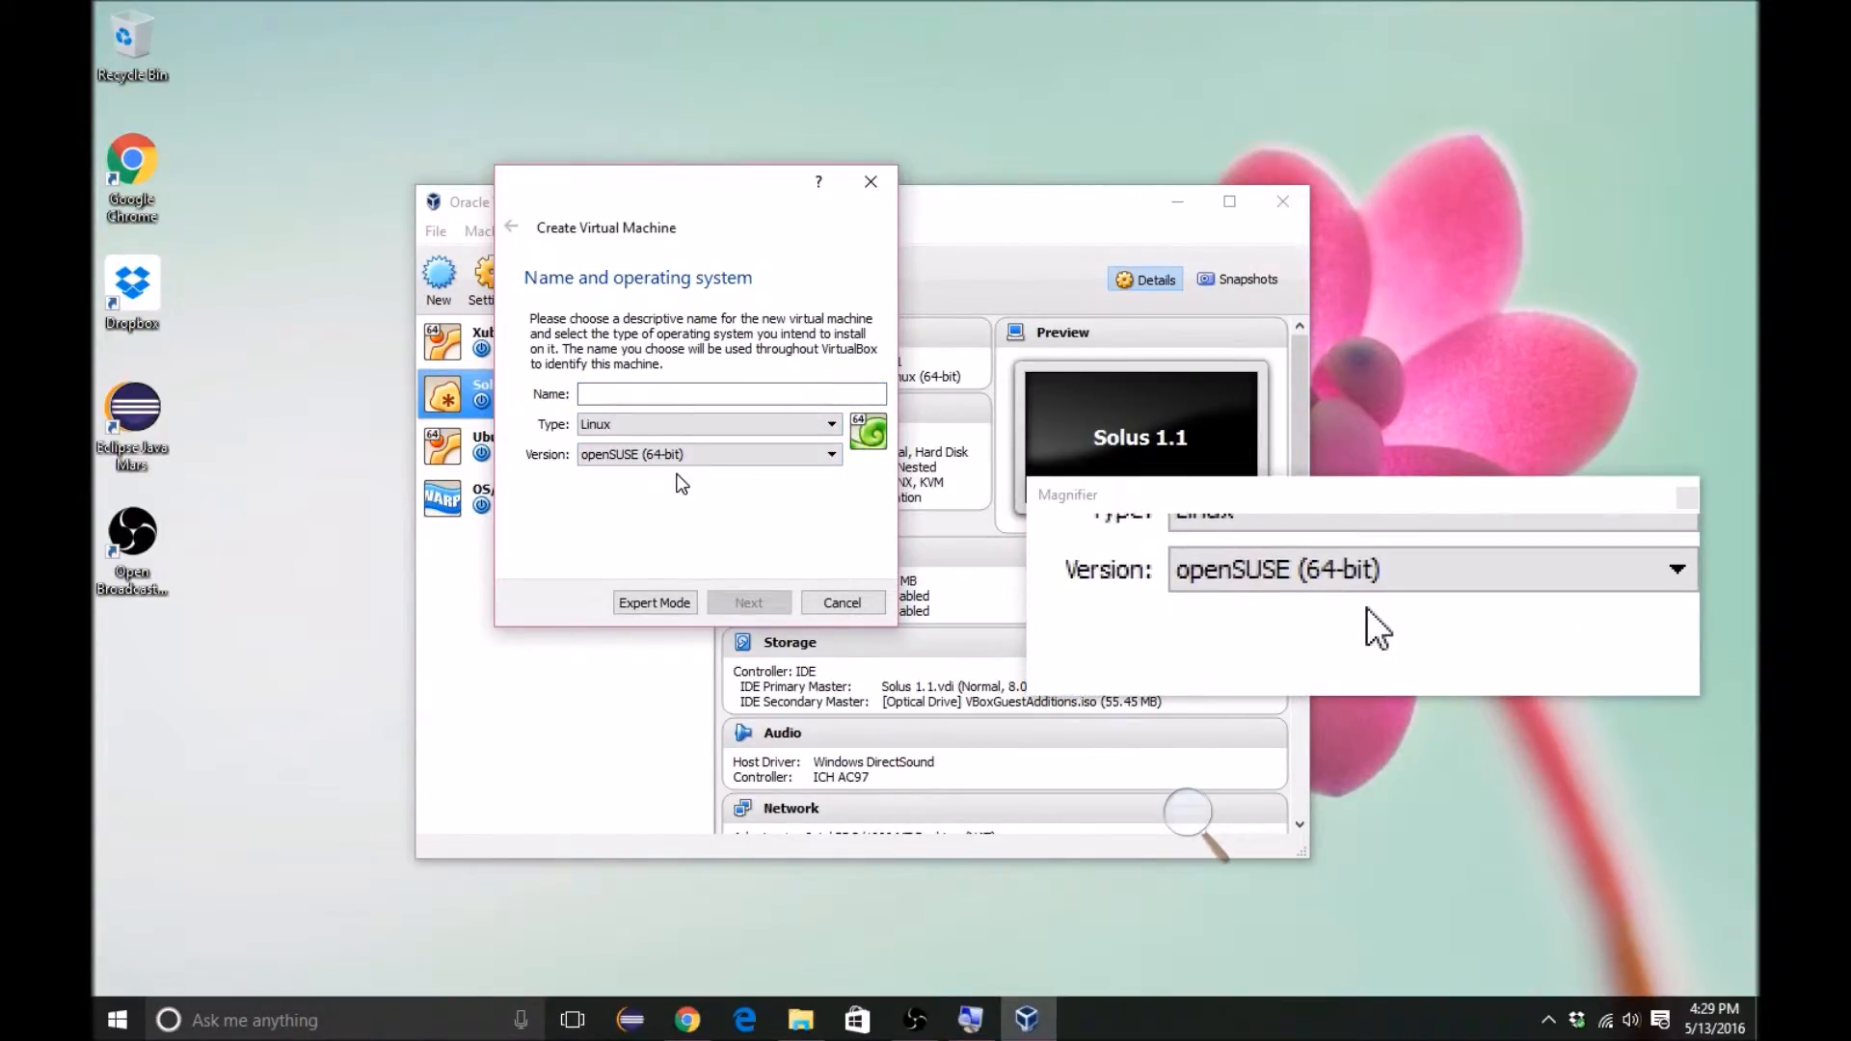
{"action": "left_click", "coordinate": [731, 454]}
{"action": "left_click", "coordinate": [703, 518]}
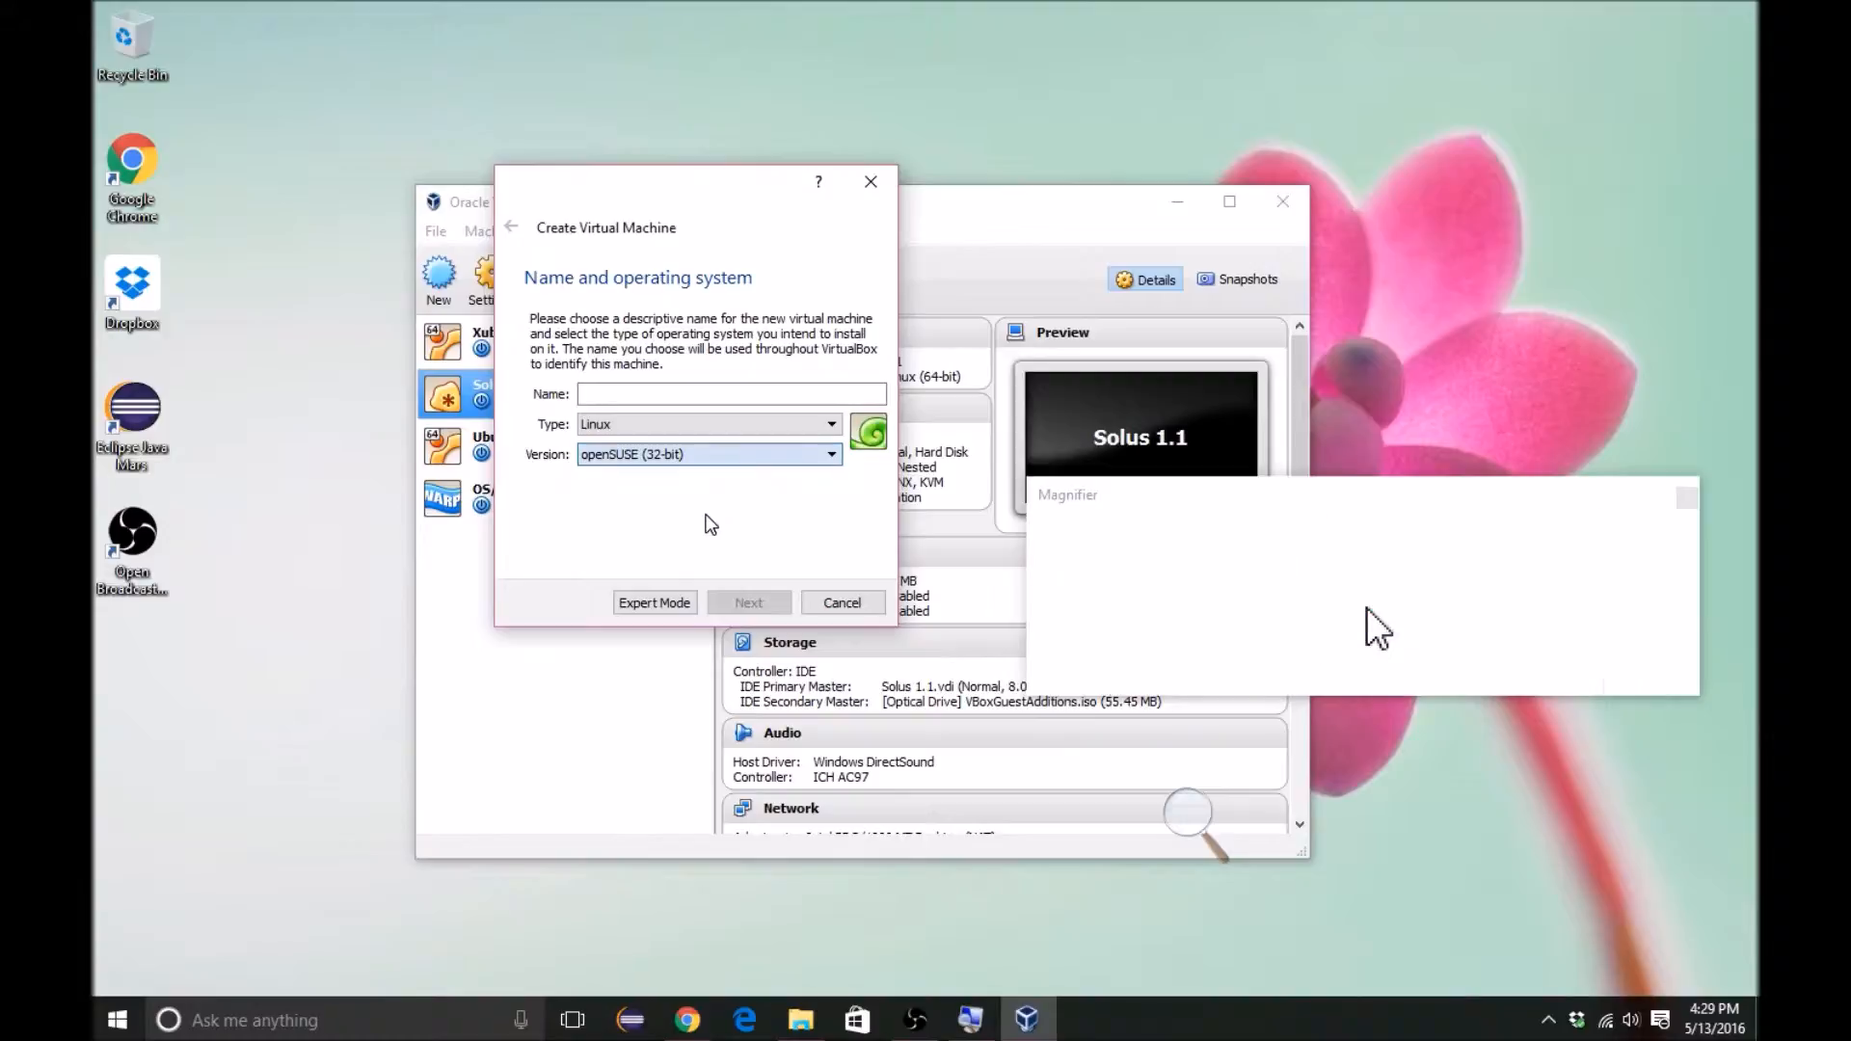
{"action": "left_click", "coordinate": [704, 459]}
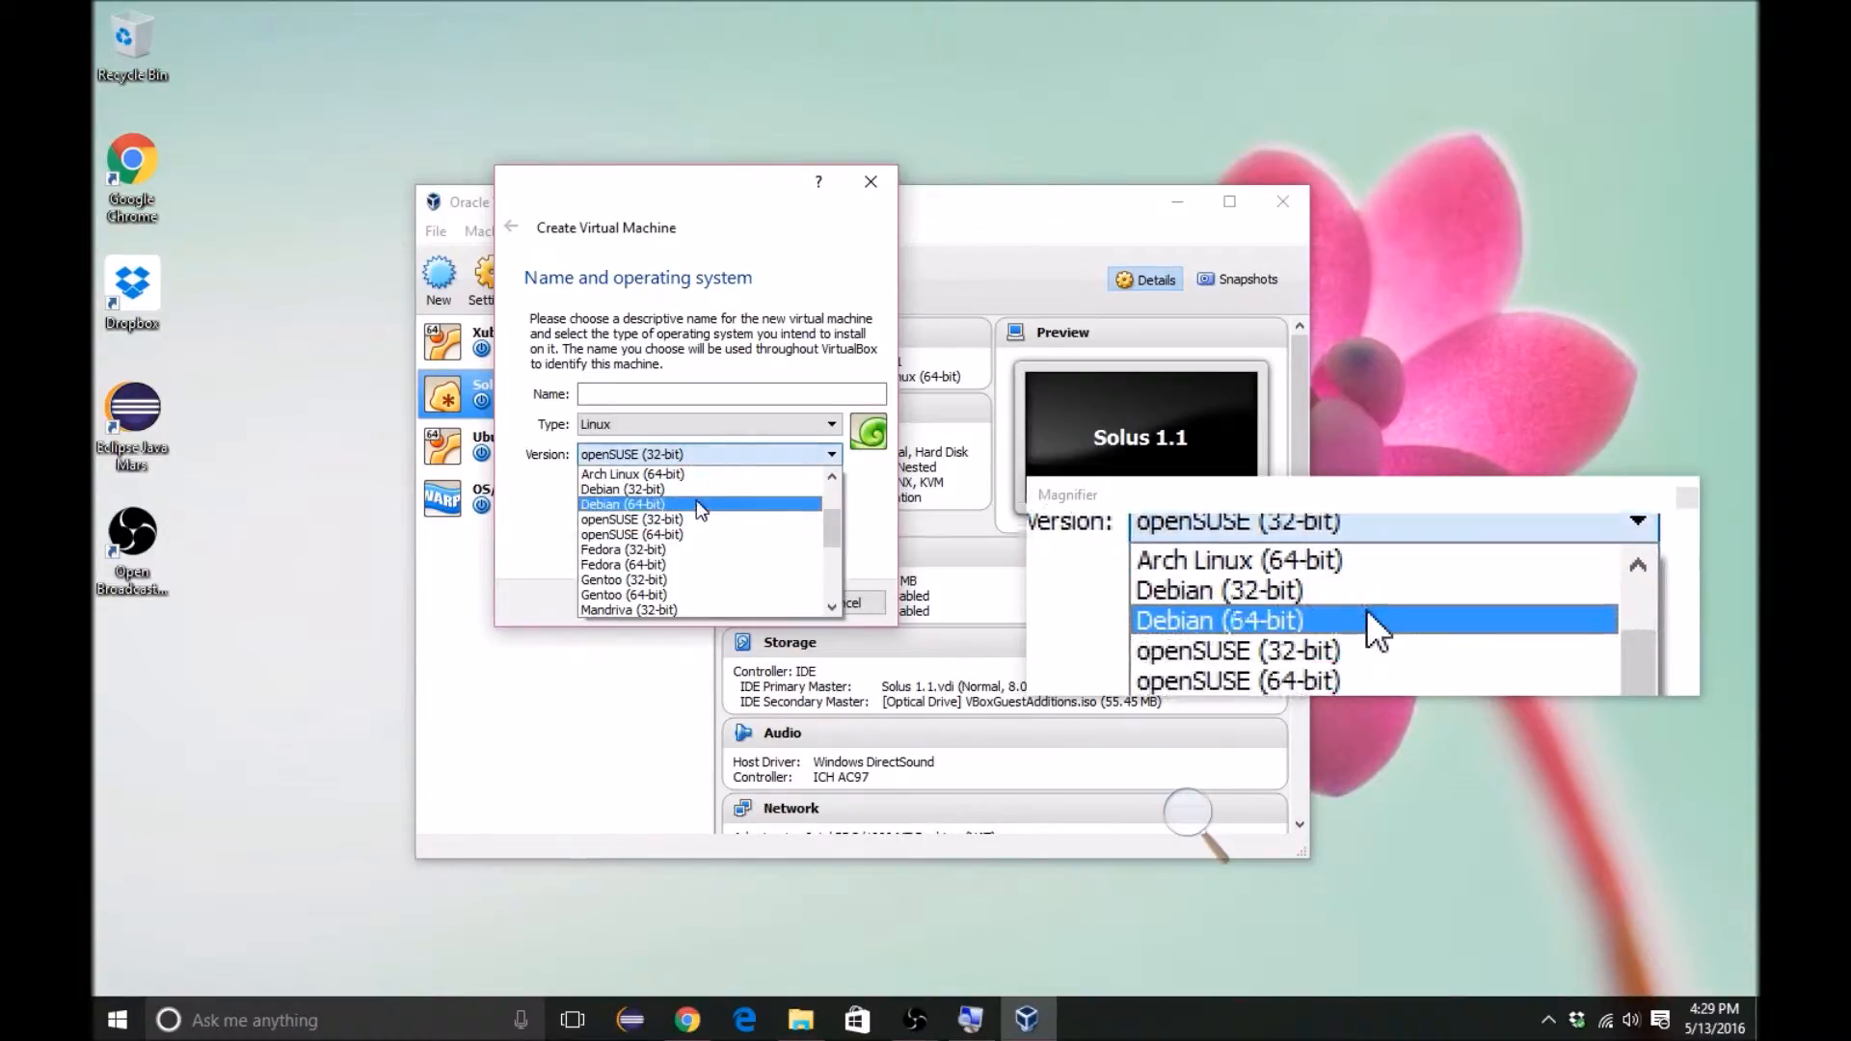
{"action": "left_click", "coordinate": [700, 537]}
{"action": "left_click", "coordinate": [683, 384]}
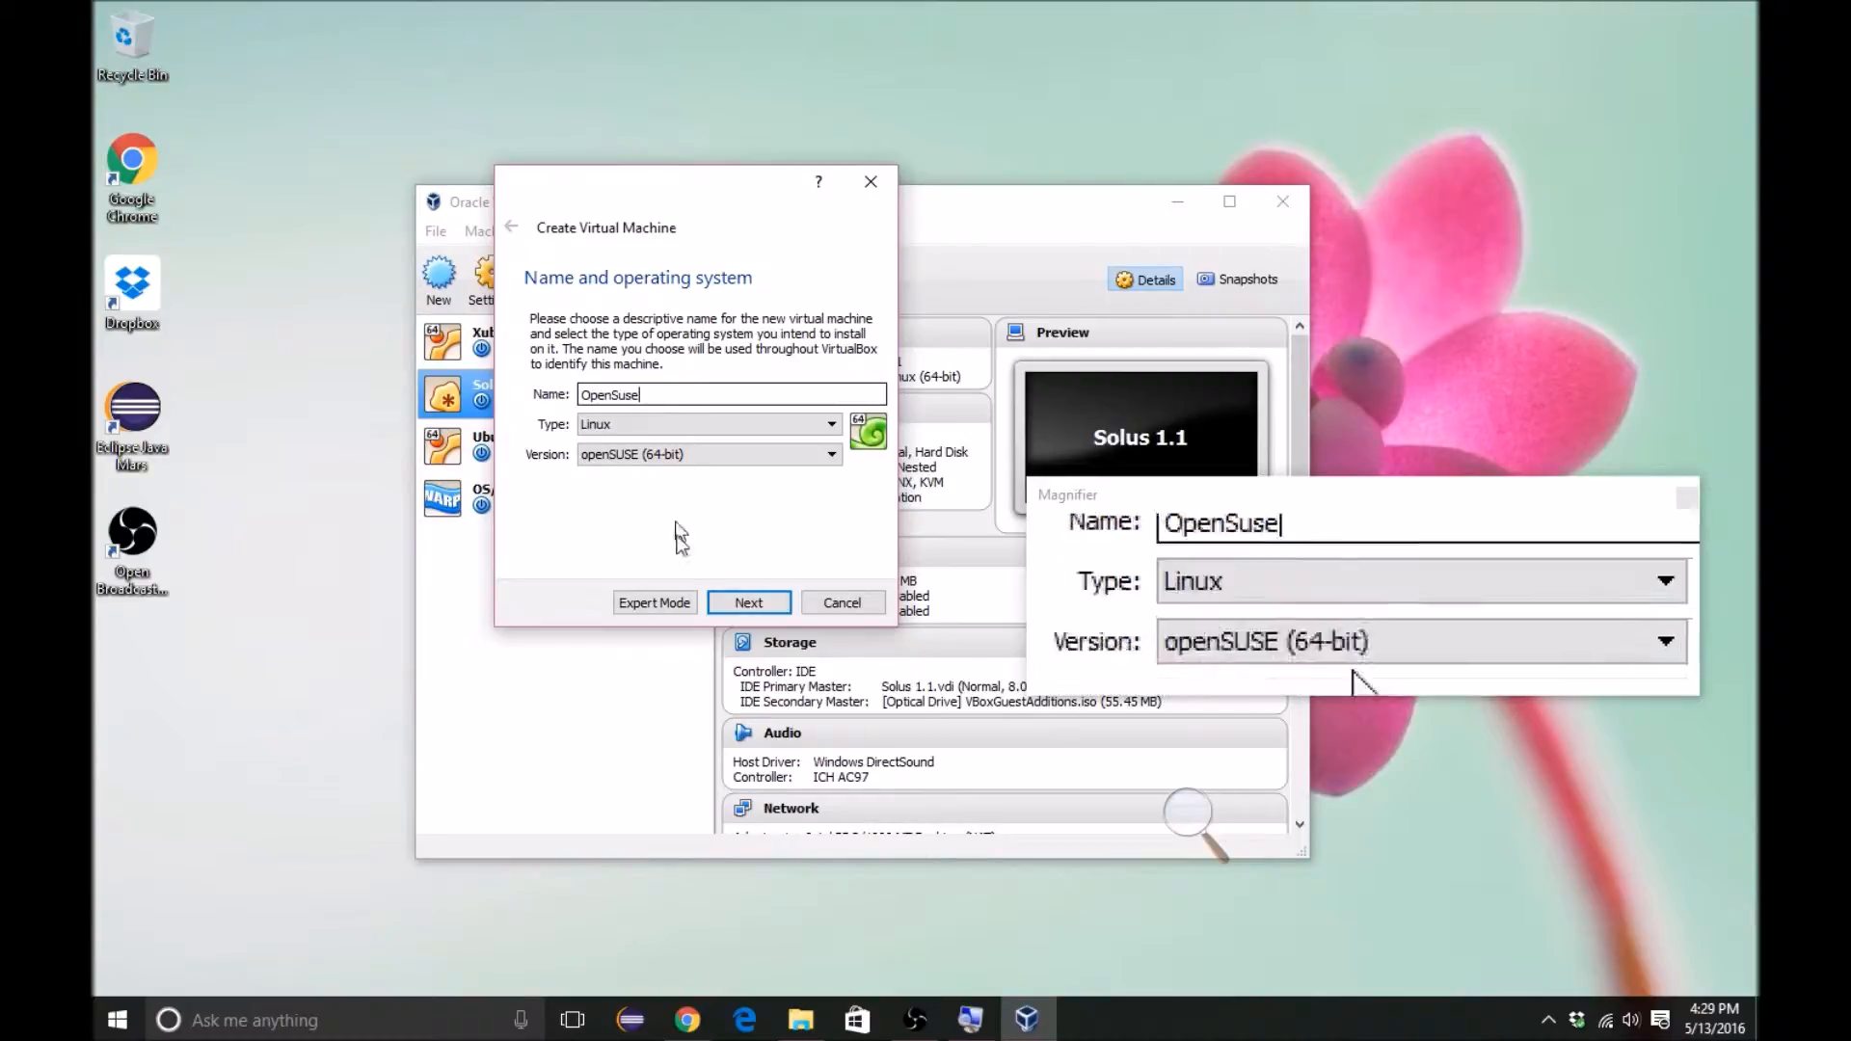
Step: Give the OpenSuse machine 4096 MB of memory and continue to the Hard disk page
{"action": "left_click", "coordinate": [745, 604]}
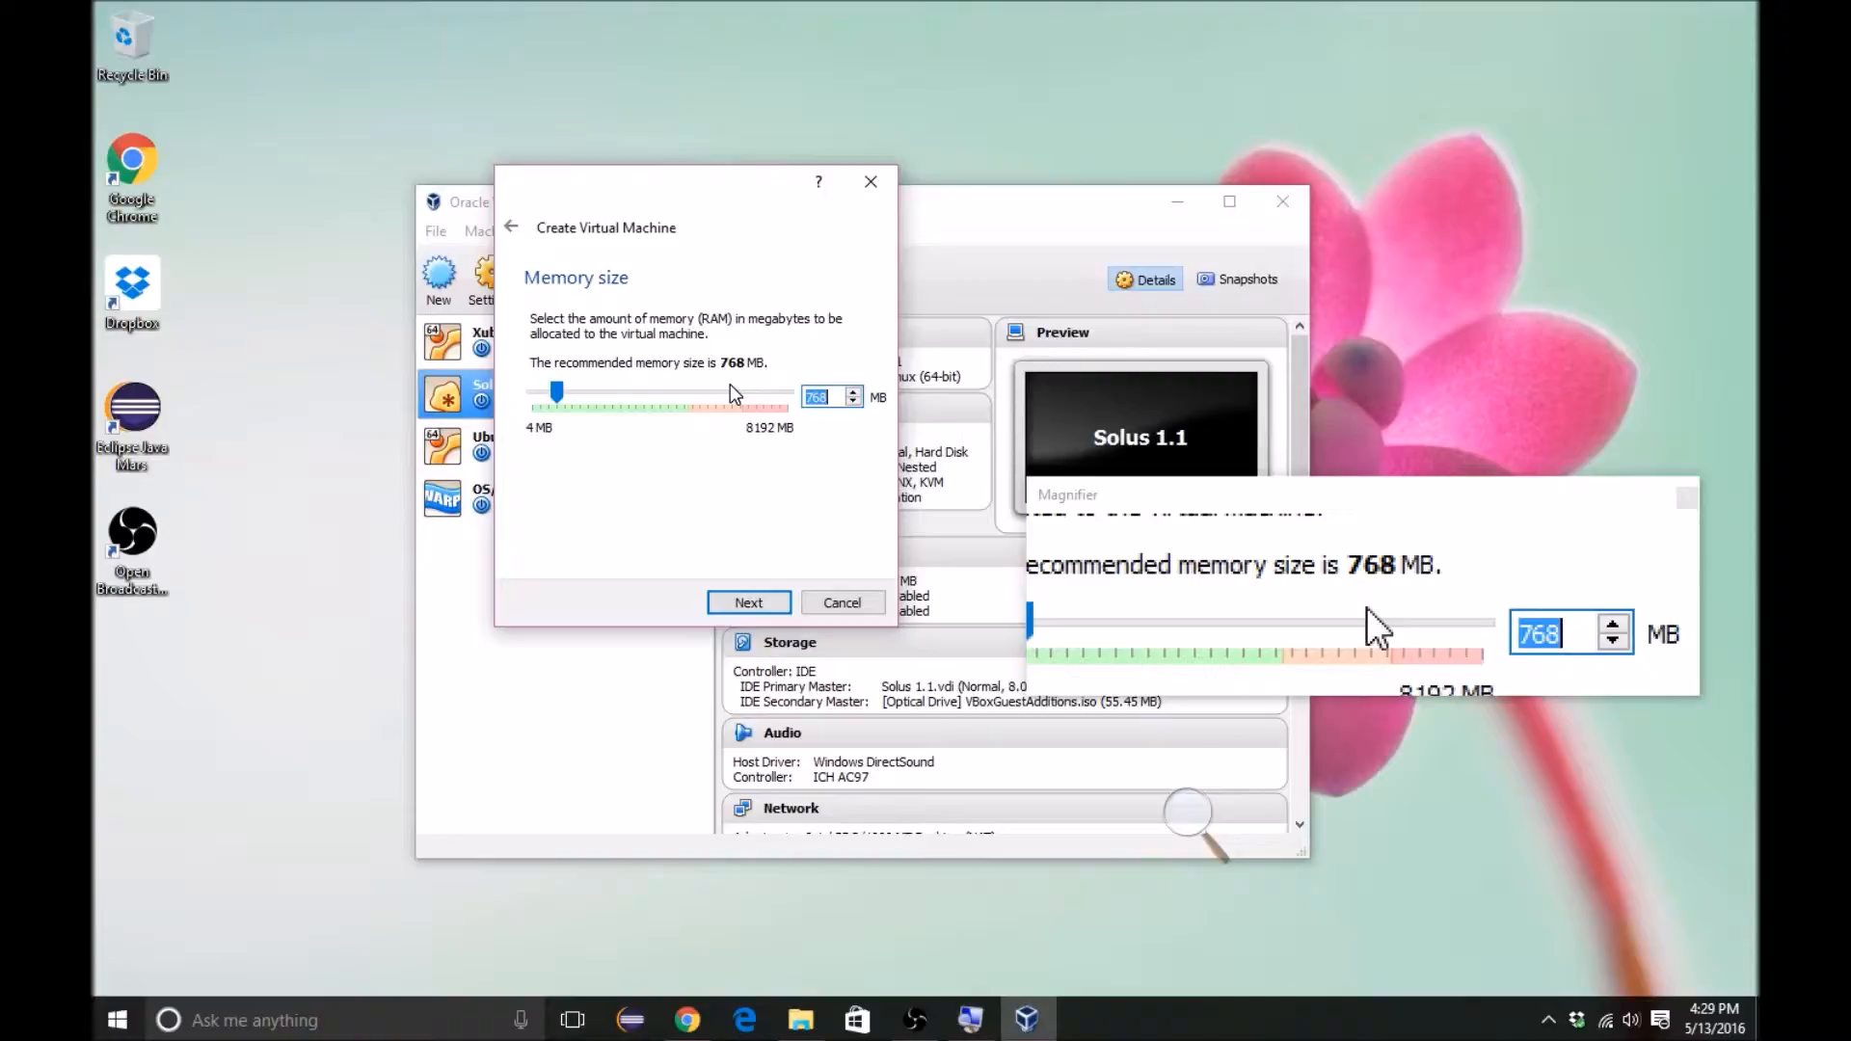
{"action": "type", "text": "4096"}
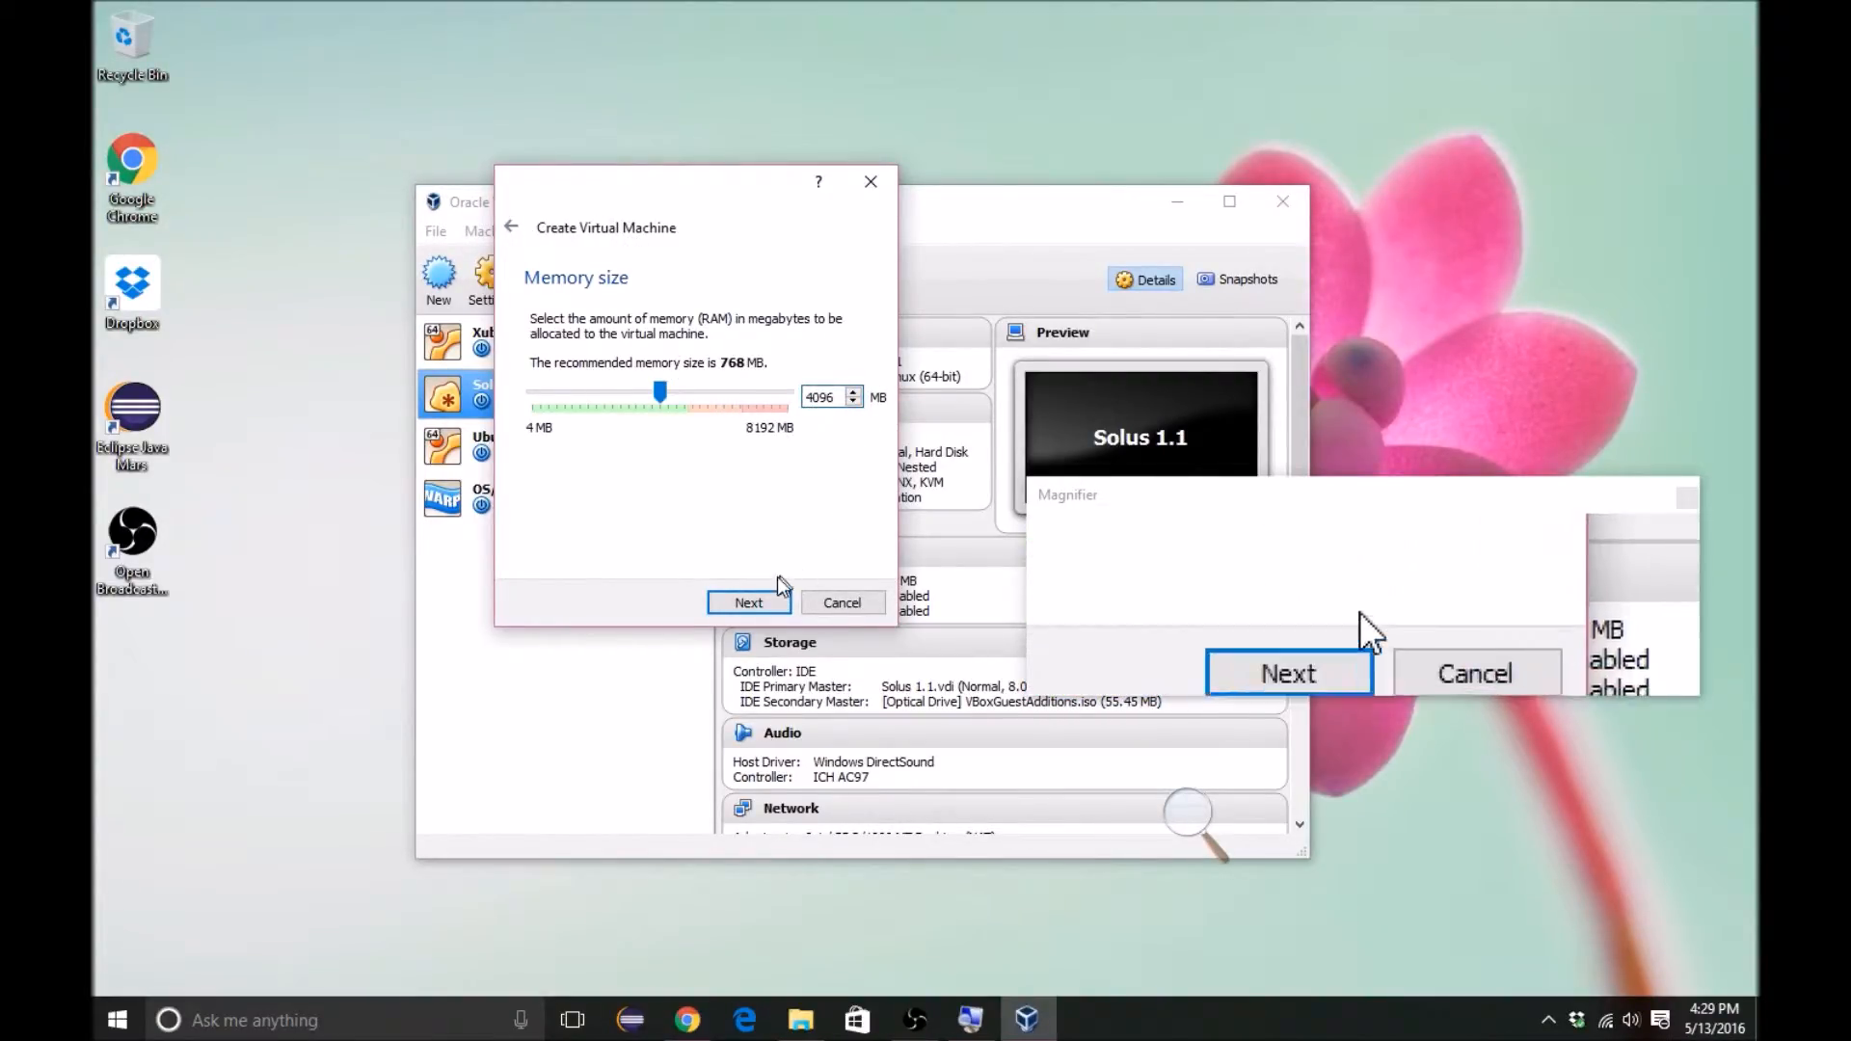
{"action": "left_click", "coordinate": [749, 602]}
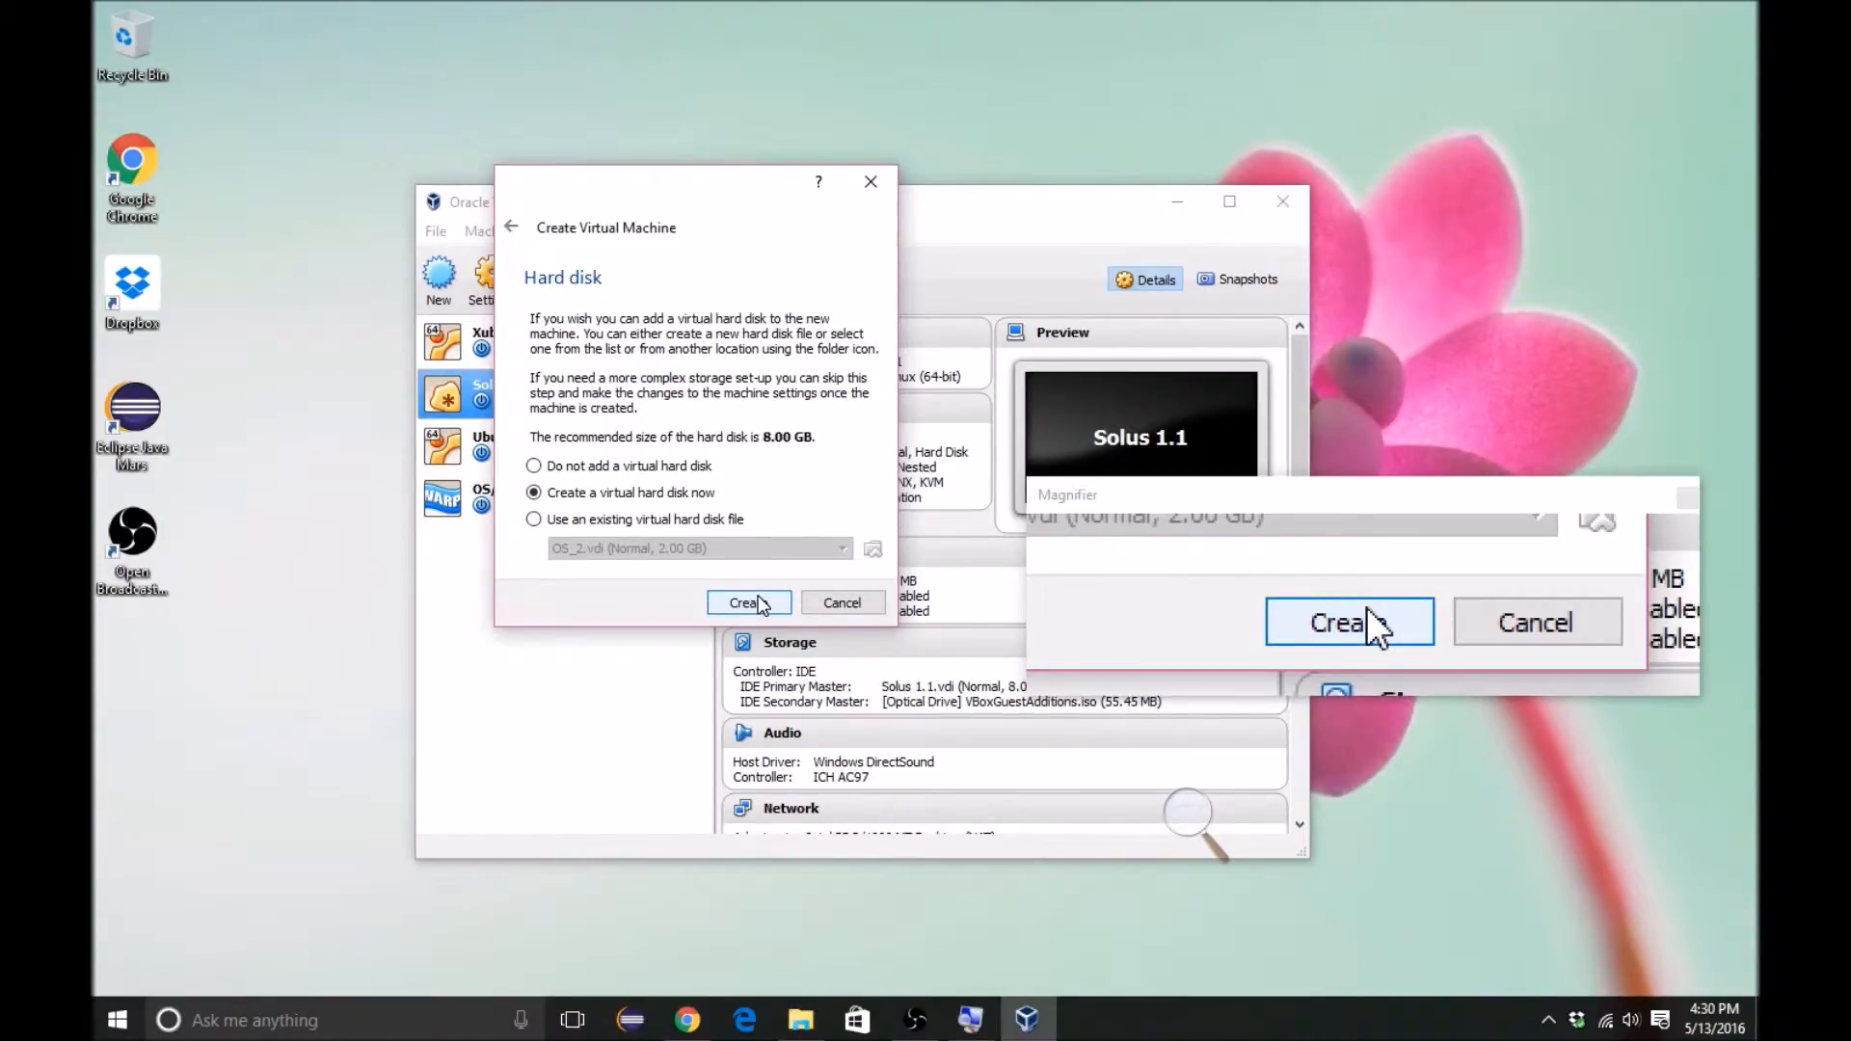
Step: Choose to create a new virtual hard disk and accept VDI as its file type
{"action": "left_click", "coordinate": [759, 603]}
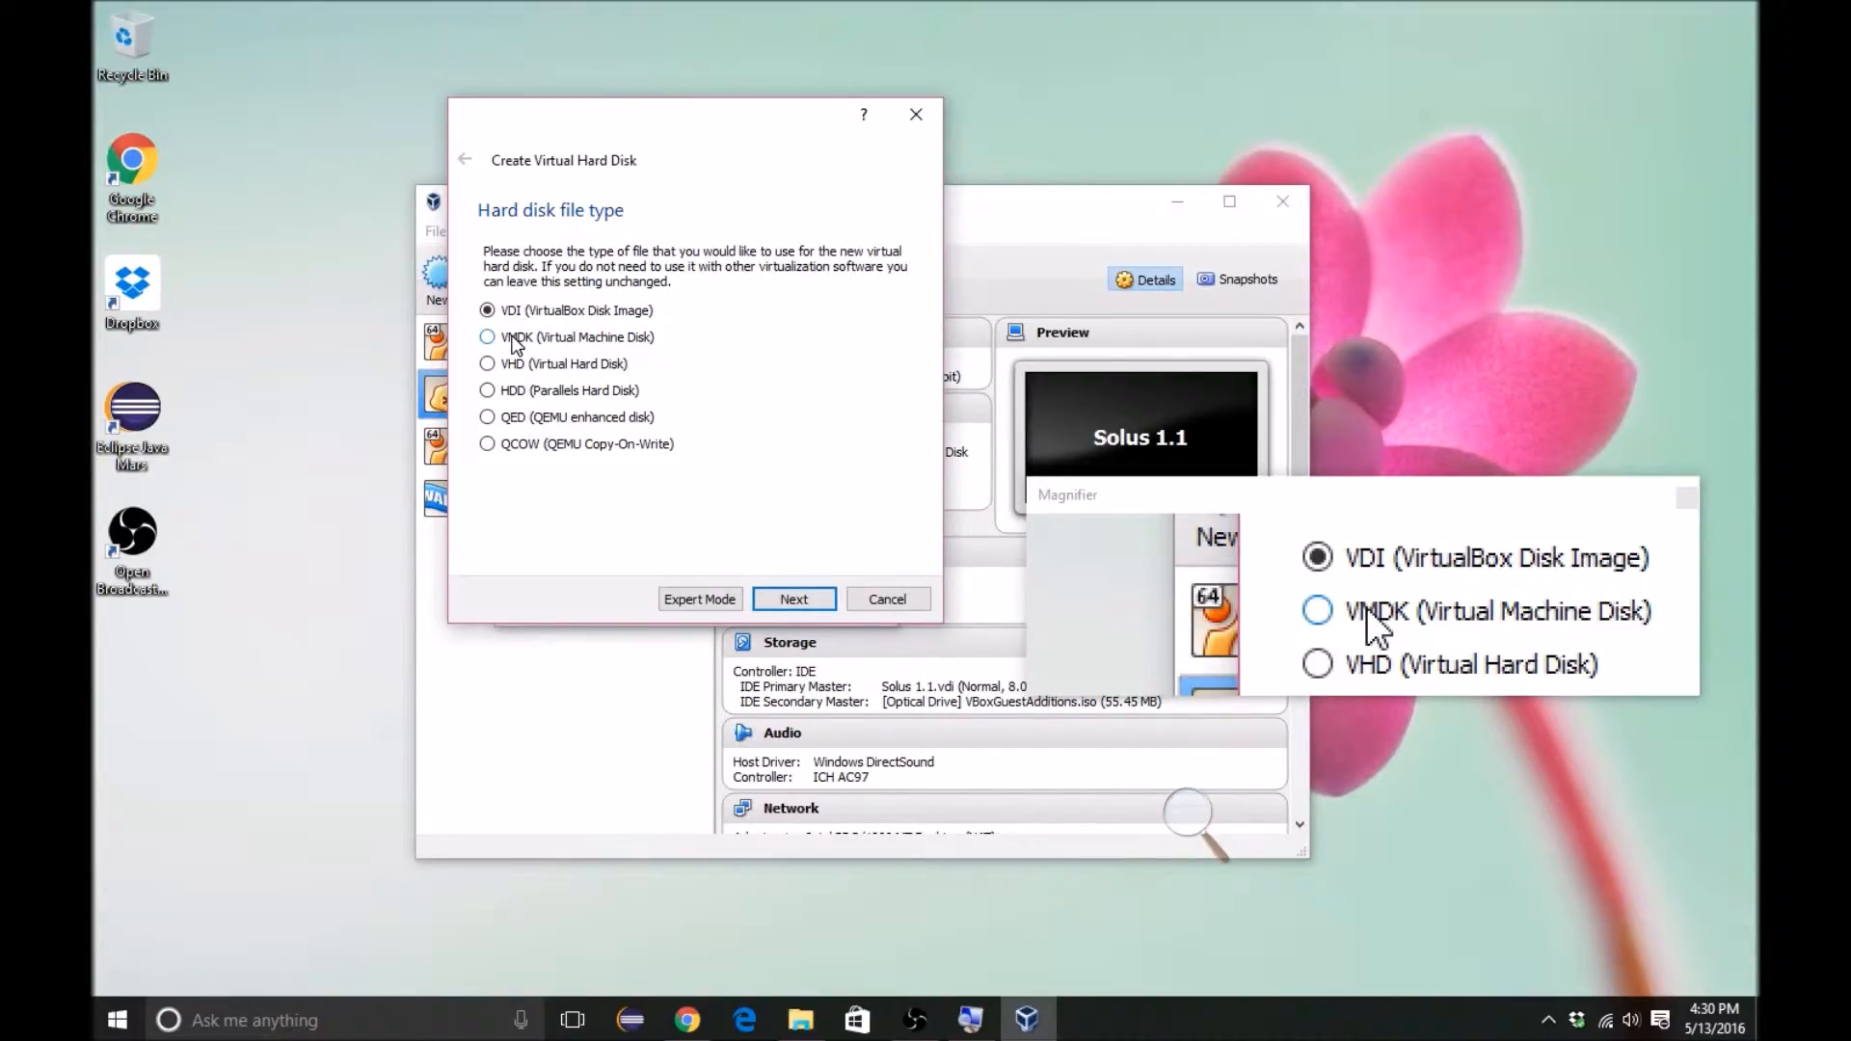
{"action": "left_click", "coordinate": [812, 601]}
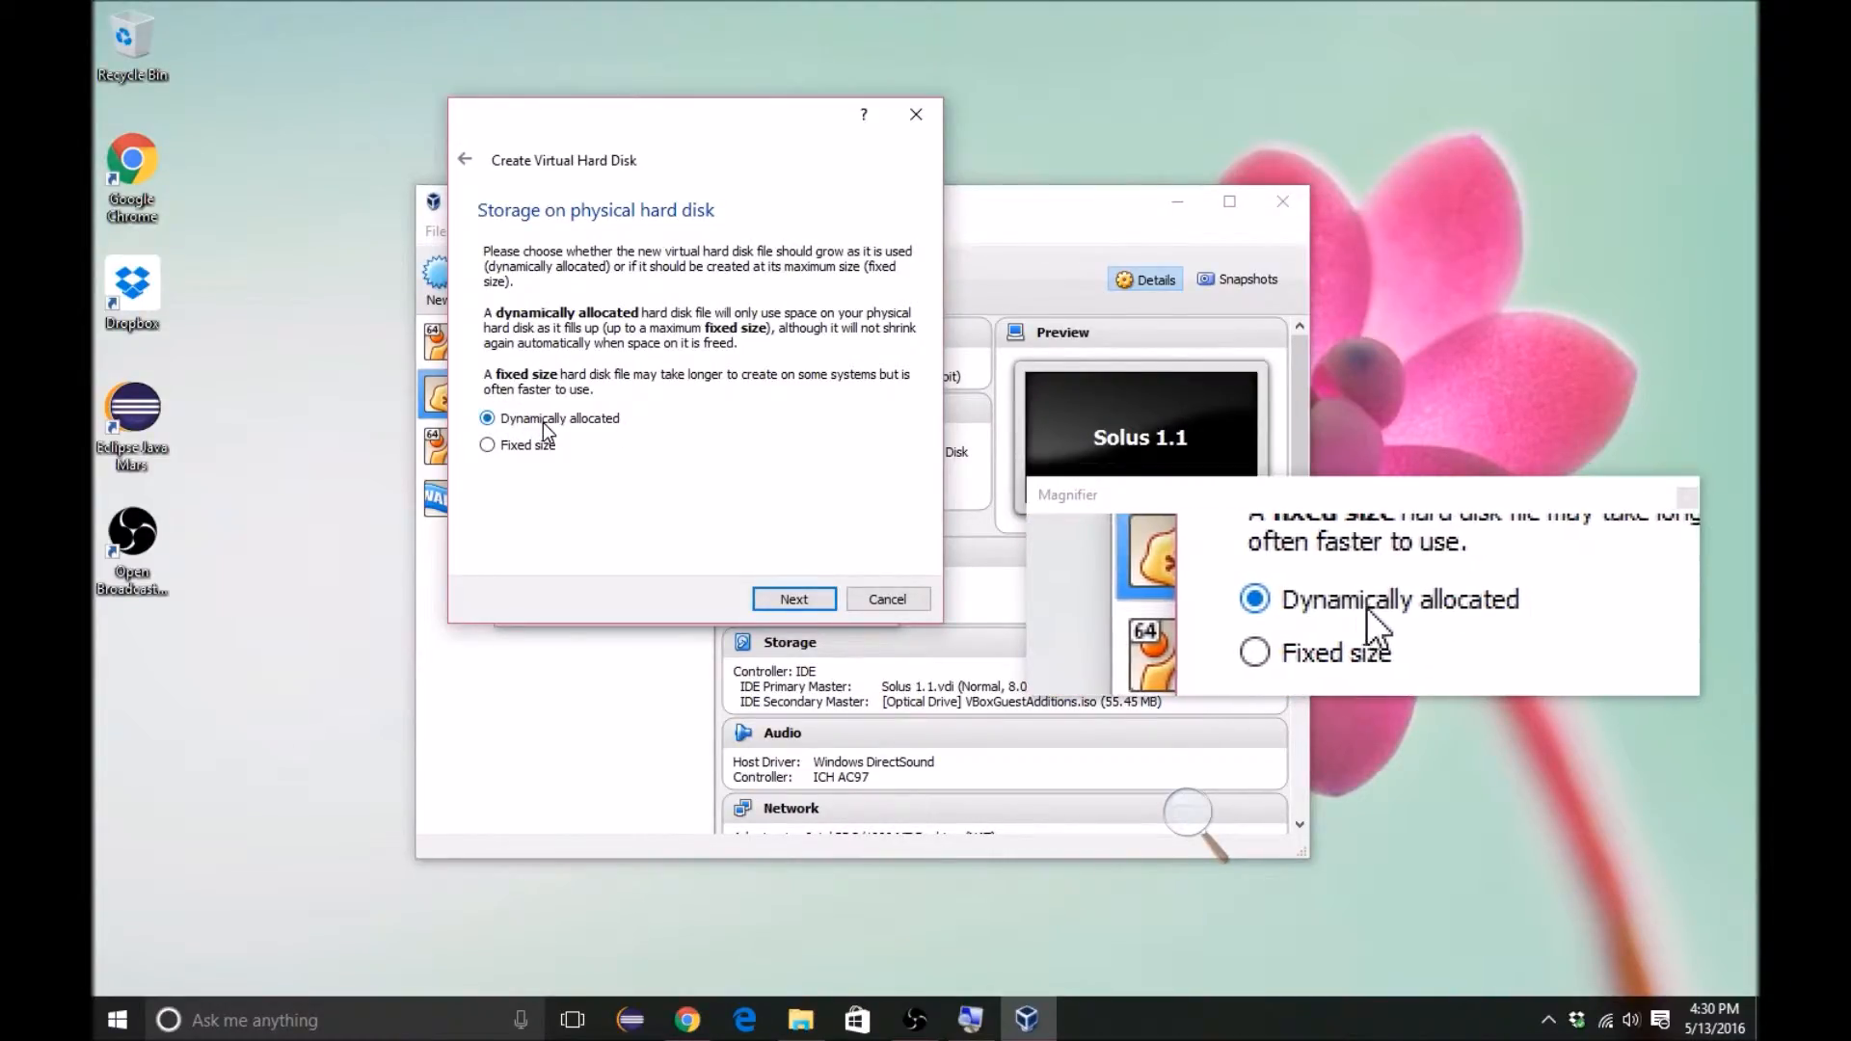
Step: Leave the disk Dynamically allocated after trying Fixed size, and continue to the location and size step
{"action": "left_click", "coordinate": [536, 444]}
{"action": "left_click", "coordinate": [536, 420]}
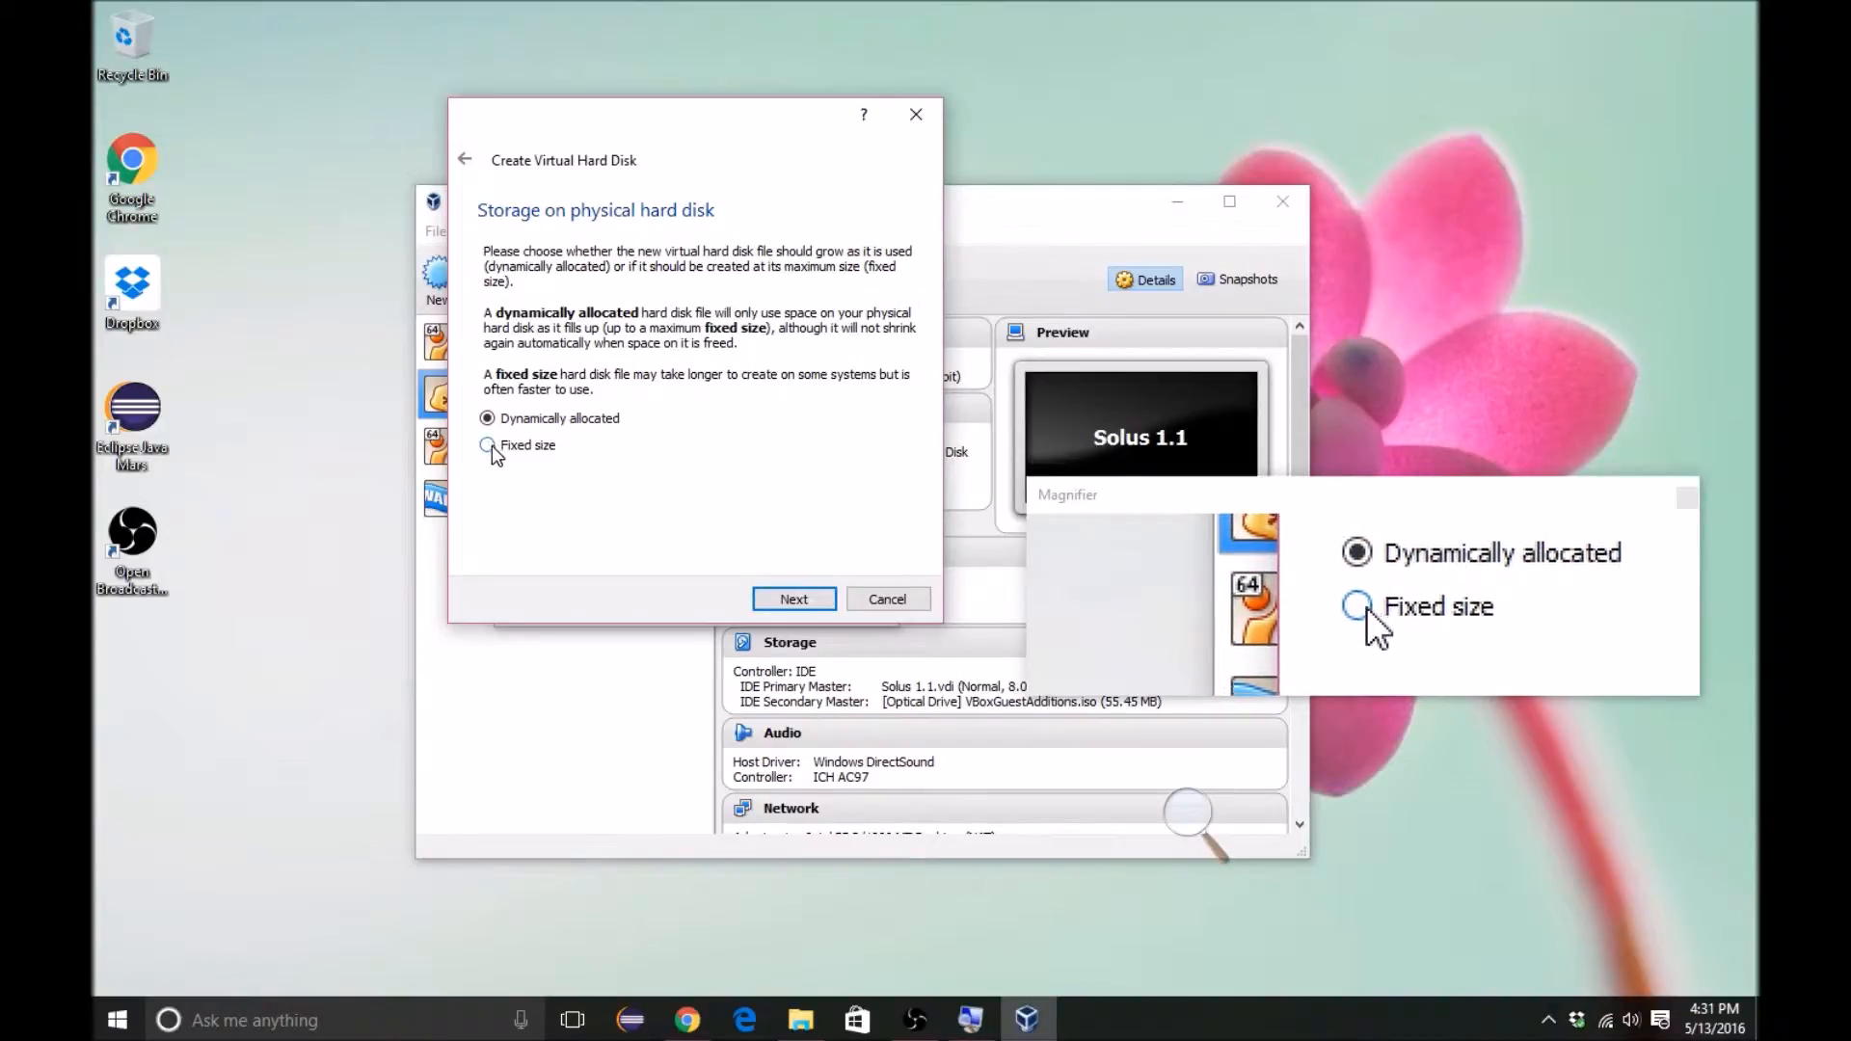
{"action": "left_click", "coordinate": [490, 448]}
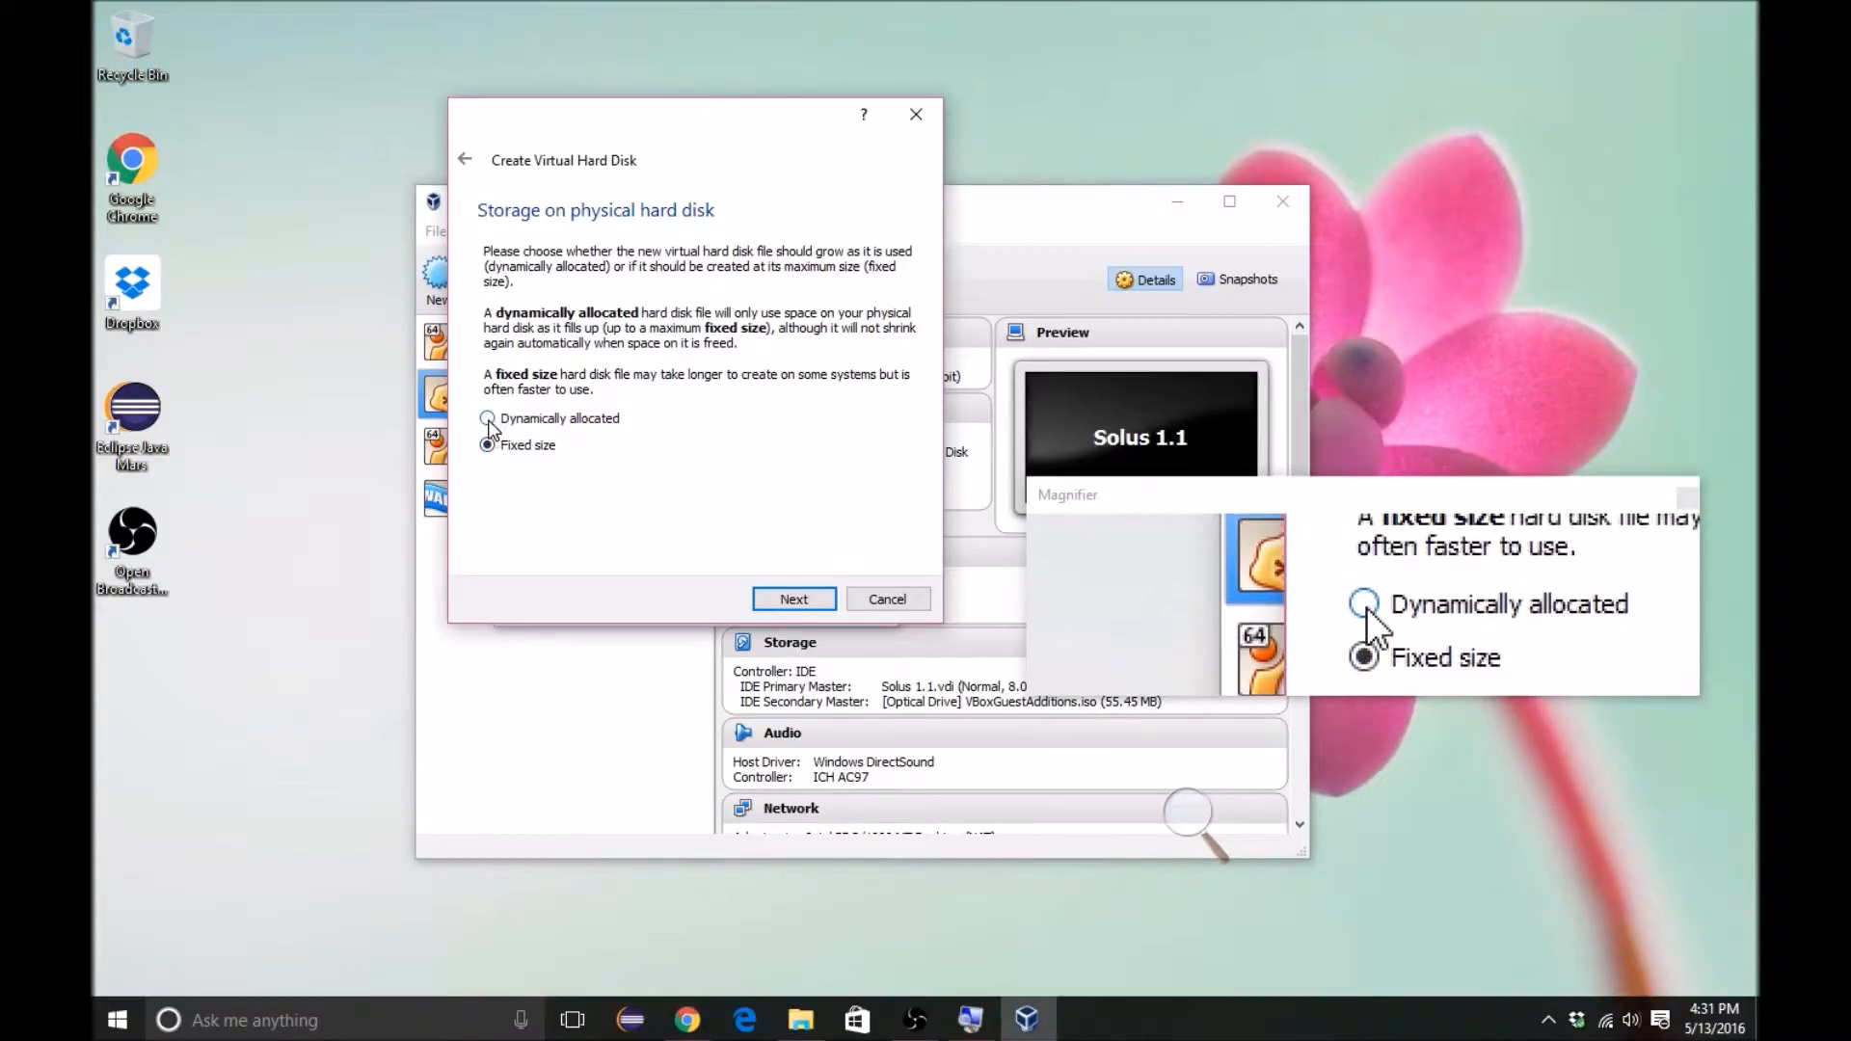
{"action": "left_click", "coordinate": [488, 420]}
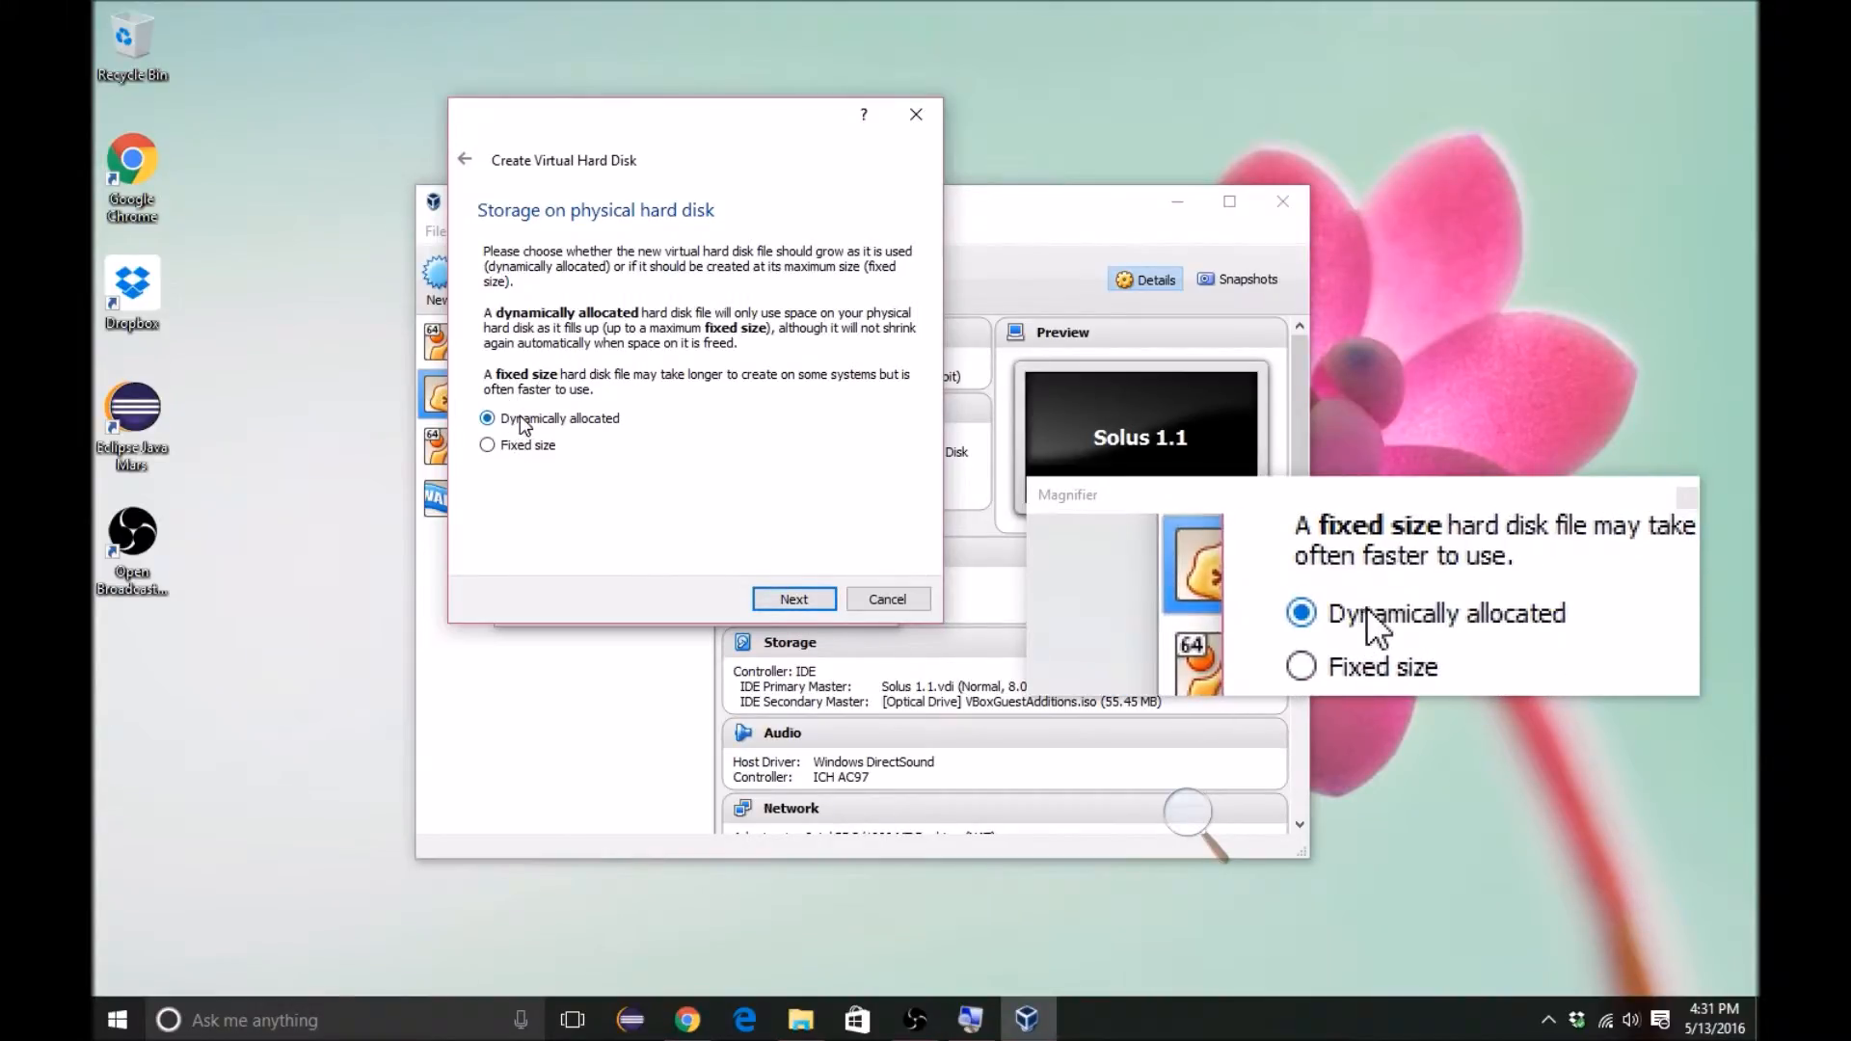
{"action": "left_click", "coordinate": [788, 601]}
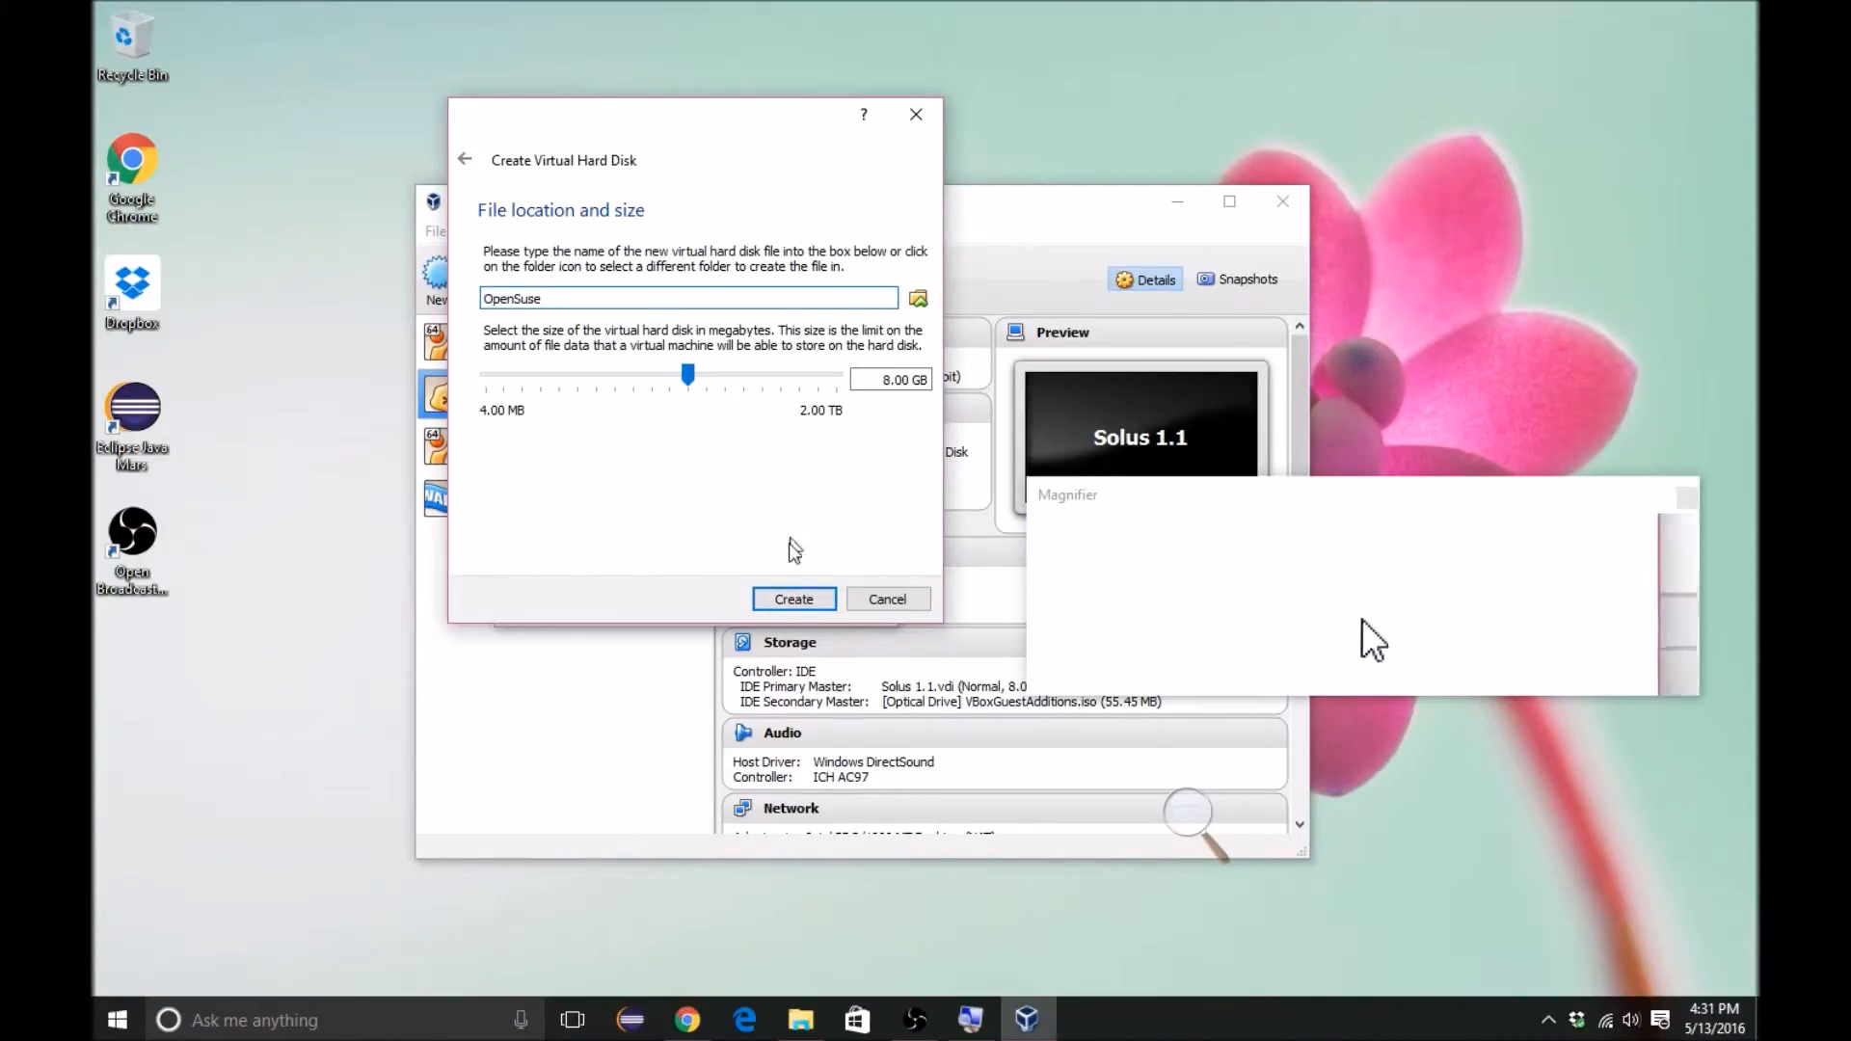
Step: Create the OpenSuse machine with its 8.00 GB OpenSuse.vdi disk and launch it
{"action": "left_click", "coordinate": [791, 602]}
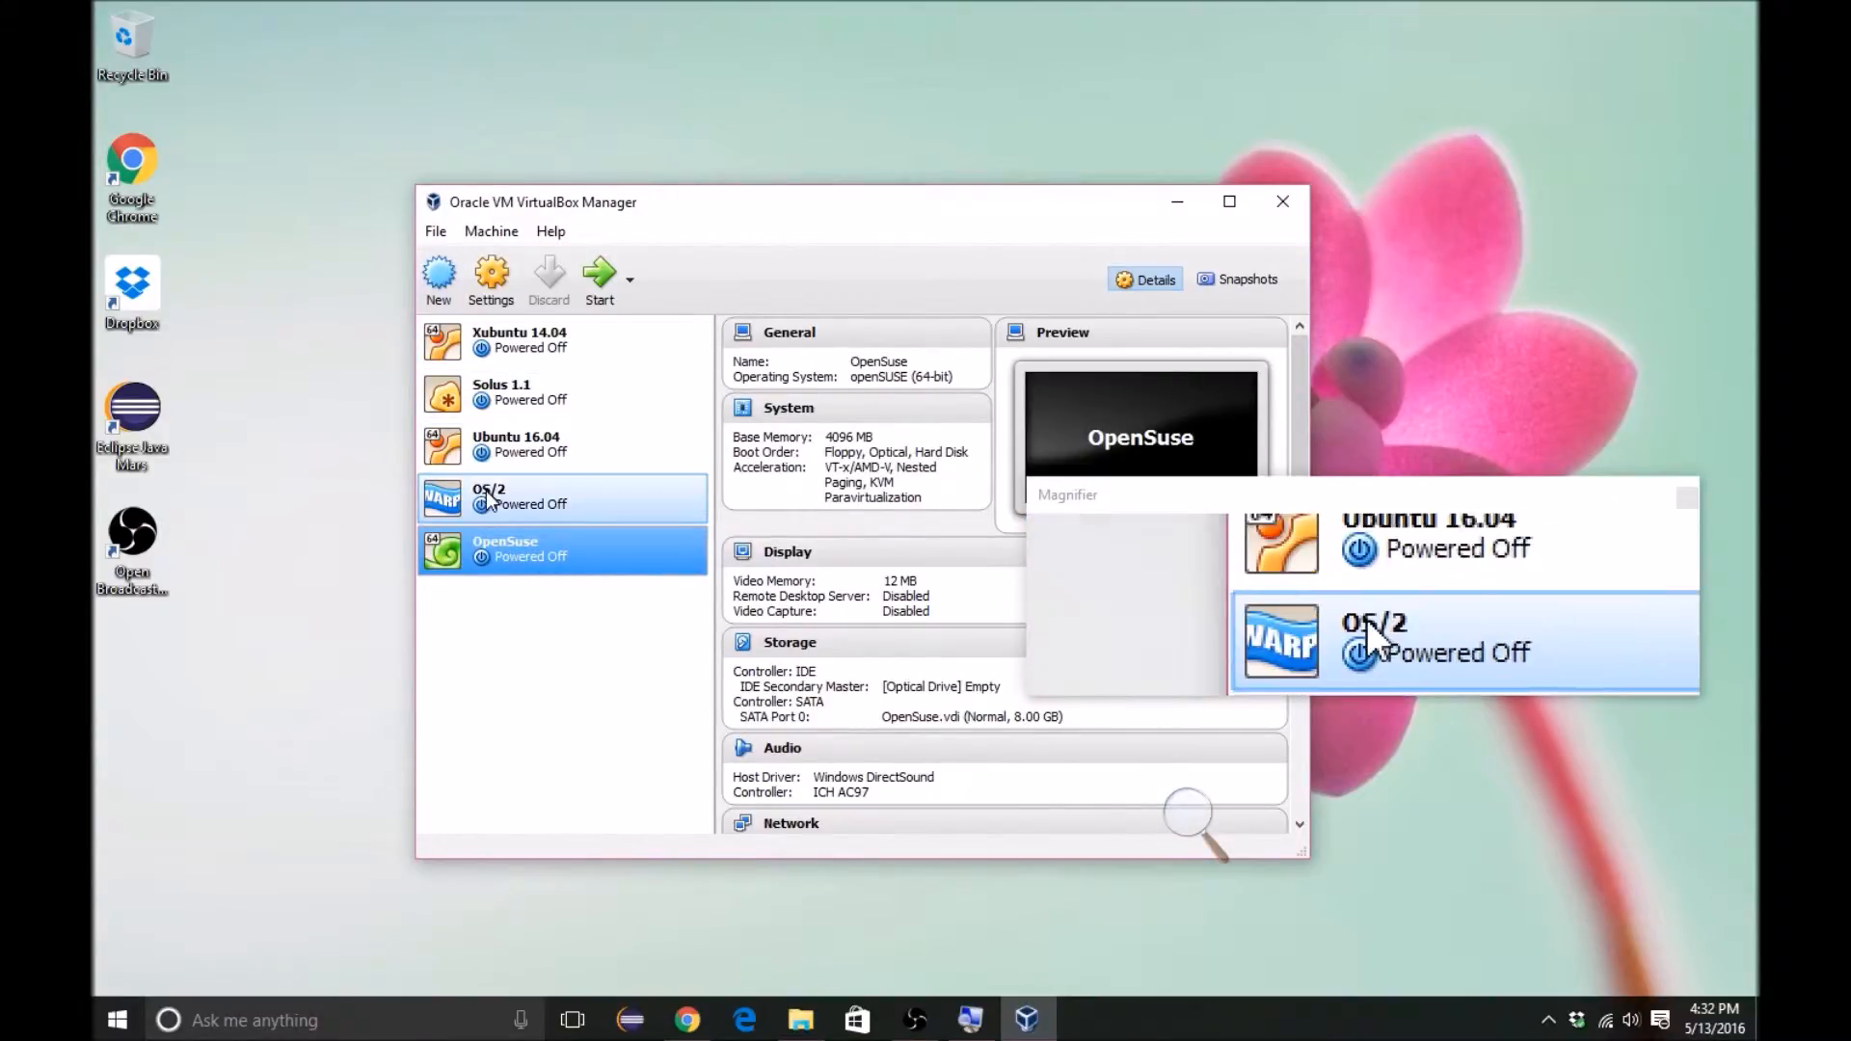
{"action": "double_click", "coordinate": [488, 559]}
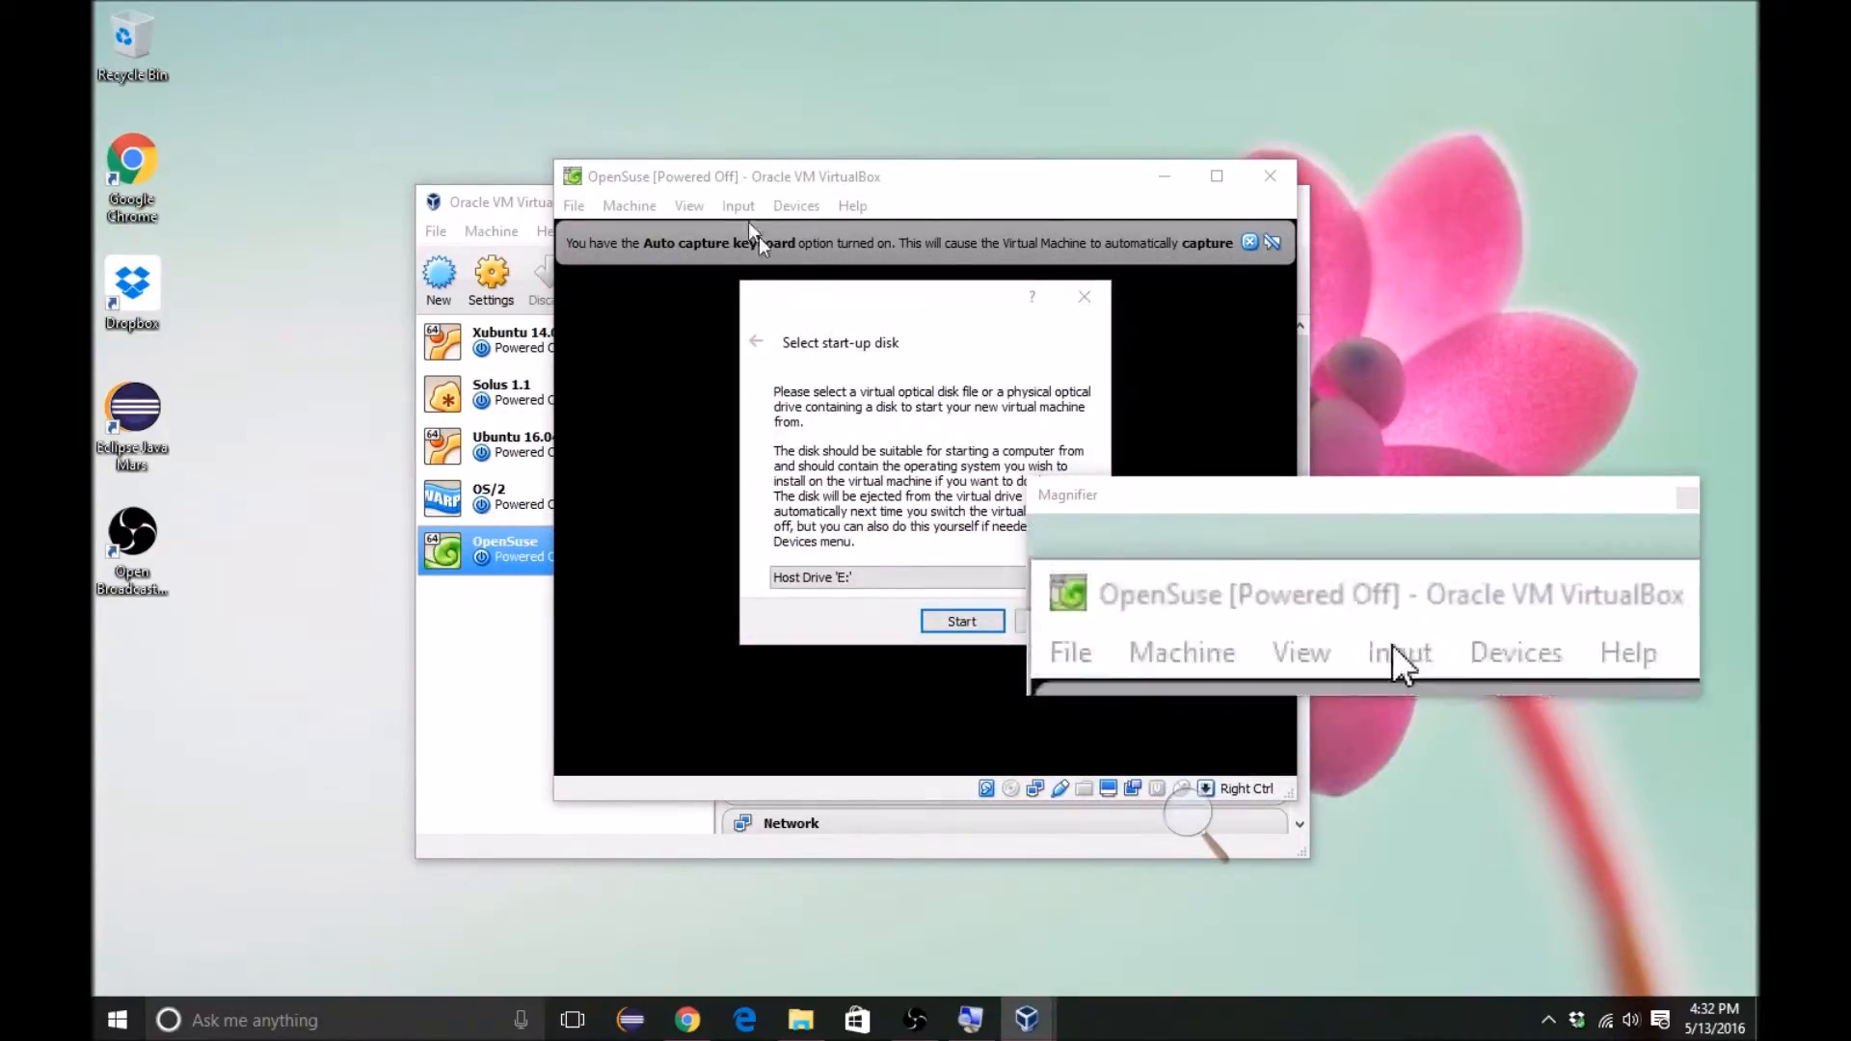
Step: Reposition the Select start-up disk dialog and check its disk list, leaving Host Drive 'E:' selected
{"action": "left_click_drag", "start_coordinate": [774, 310], "coordinate": [484, 312]}
{"action": "left_click_drag", "start_coordinate": [1261, 492], "coordinate": [1398, 70]}
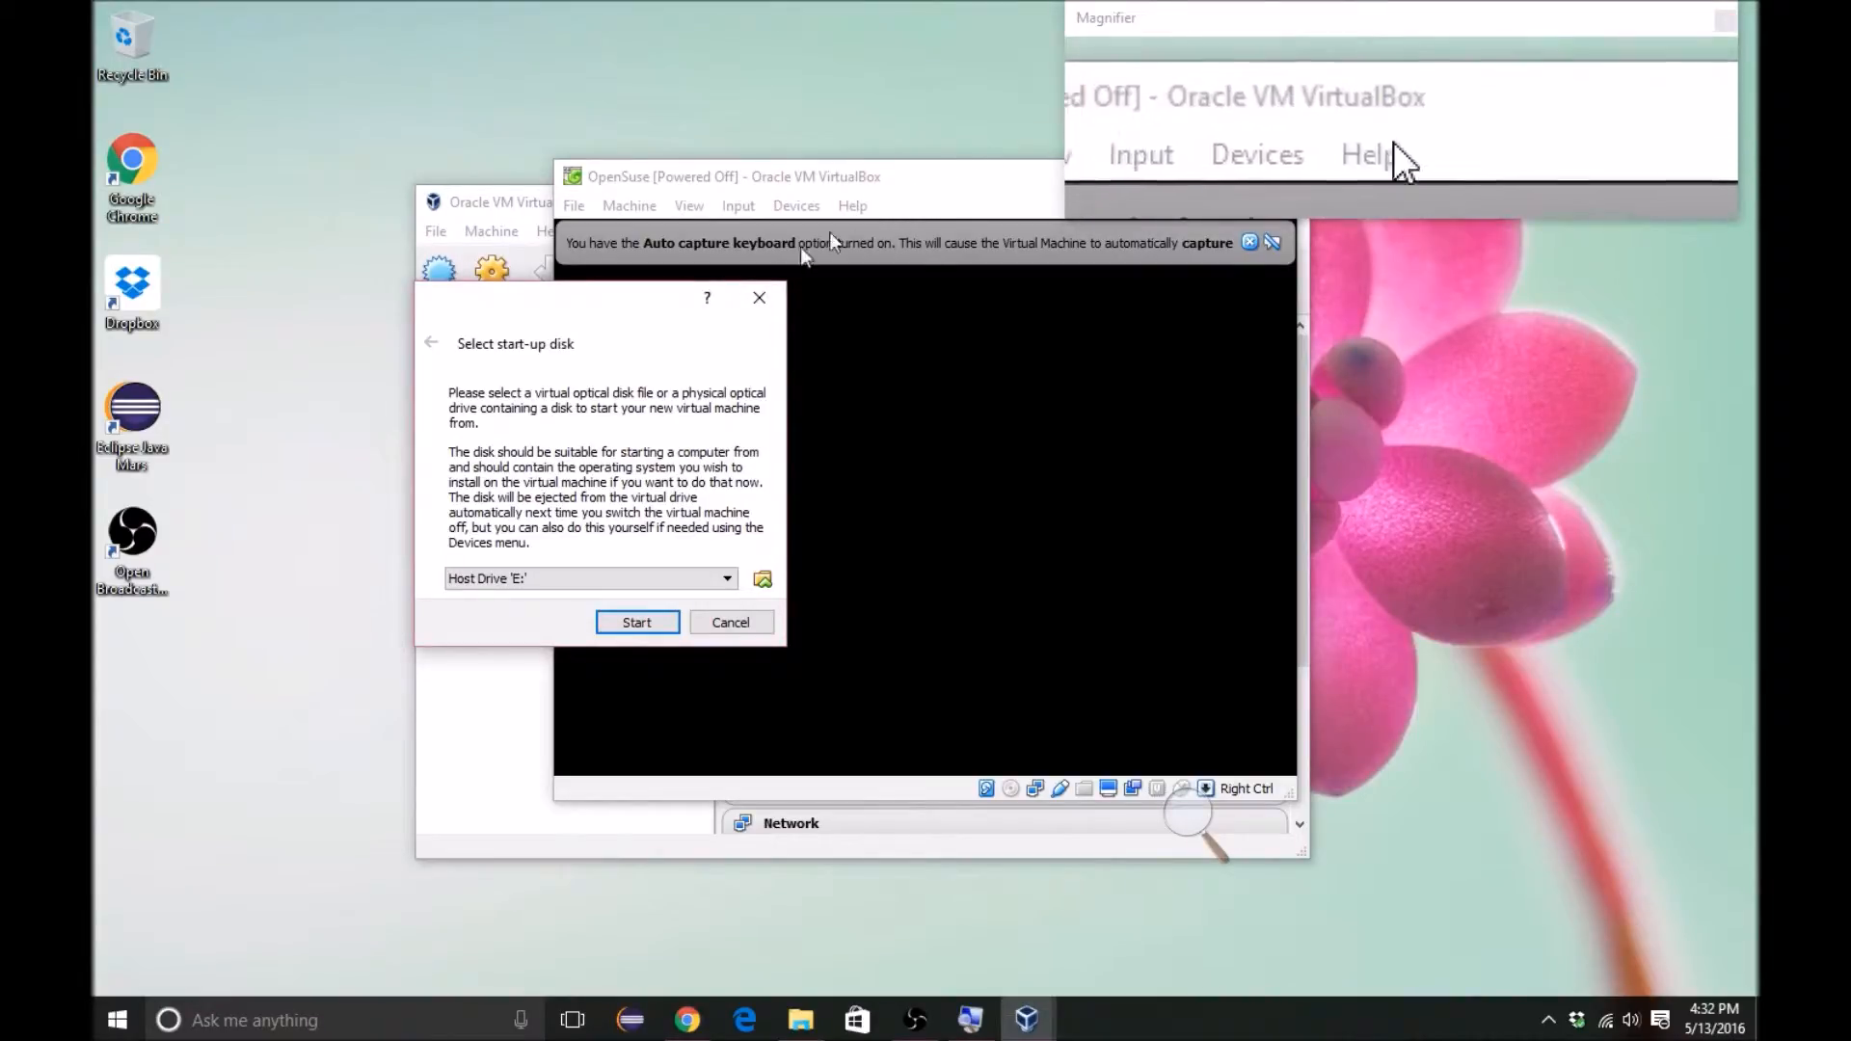
{"action": "left_click_drag", "start_coordinate": [620, 318], "coordinate": [684, 195]}
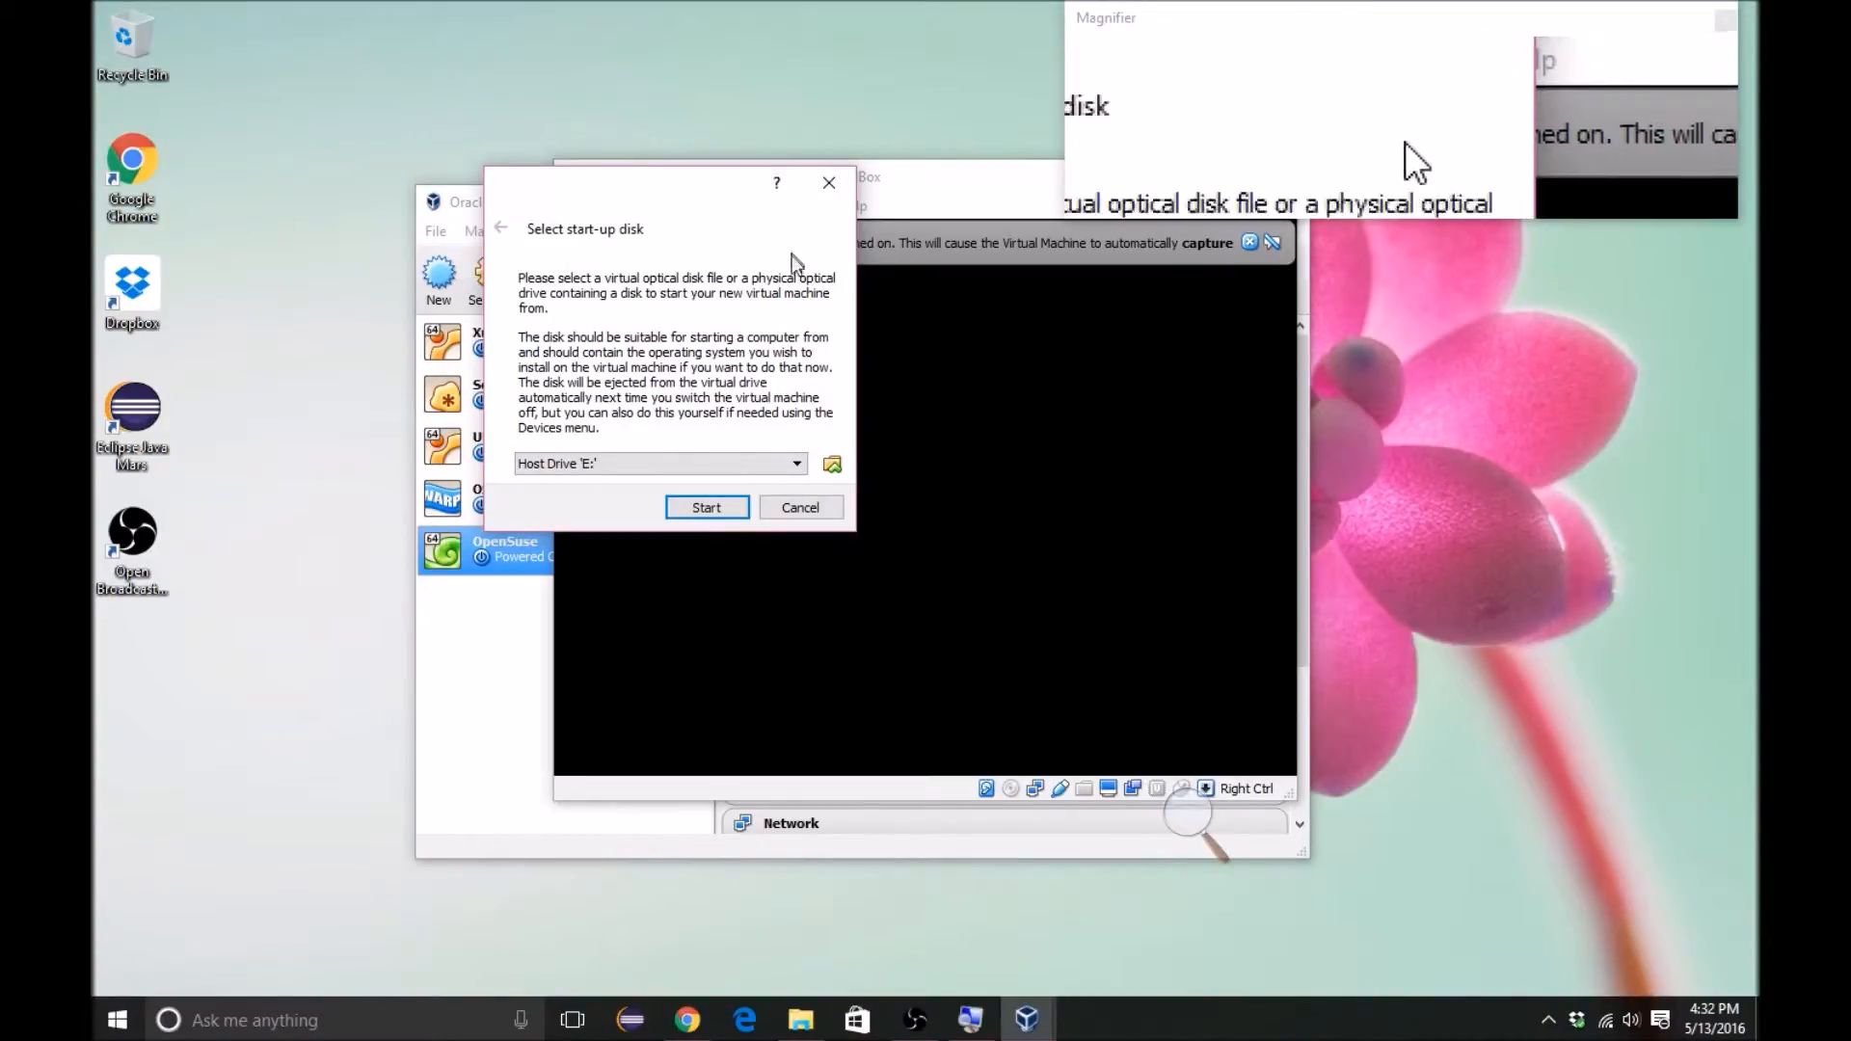
{"action": "left_click", "coordinate": [580, 464]}
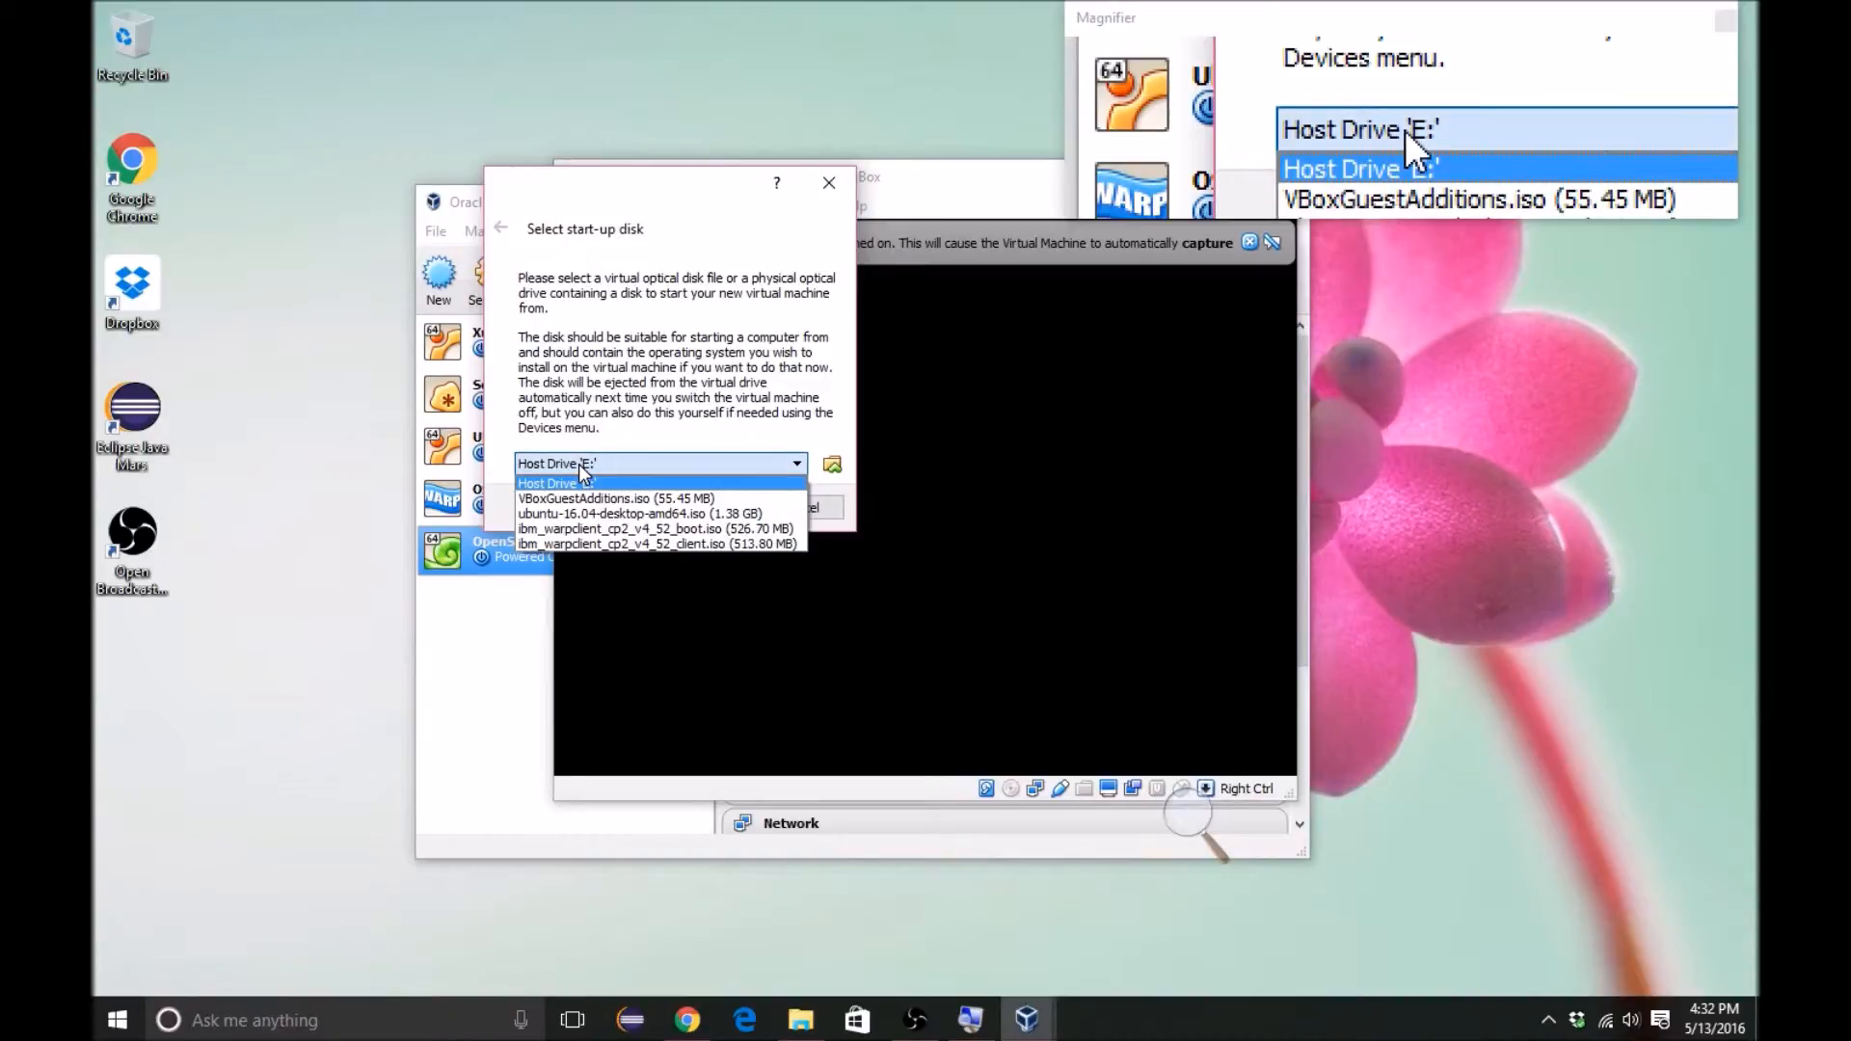
{"action": "left_click", "coordinate": [582, 472]}
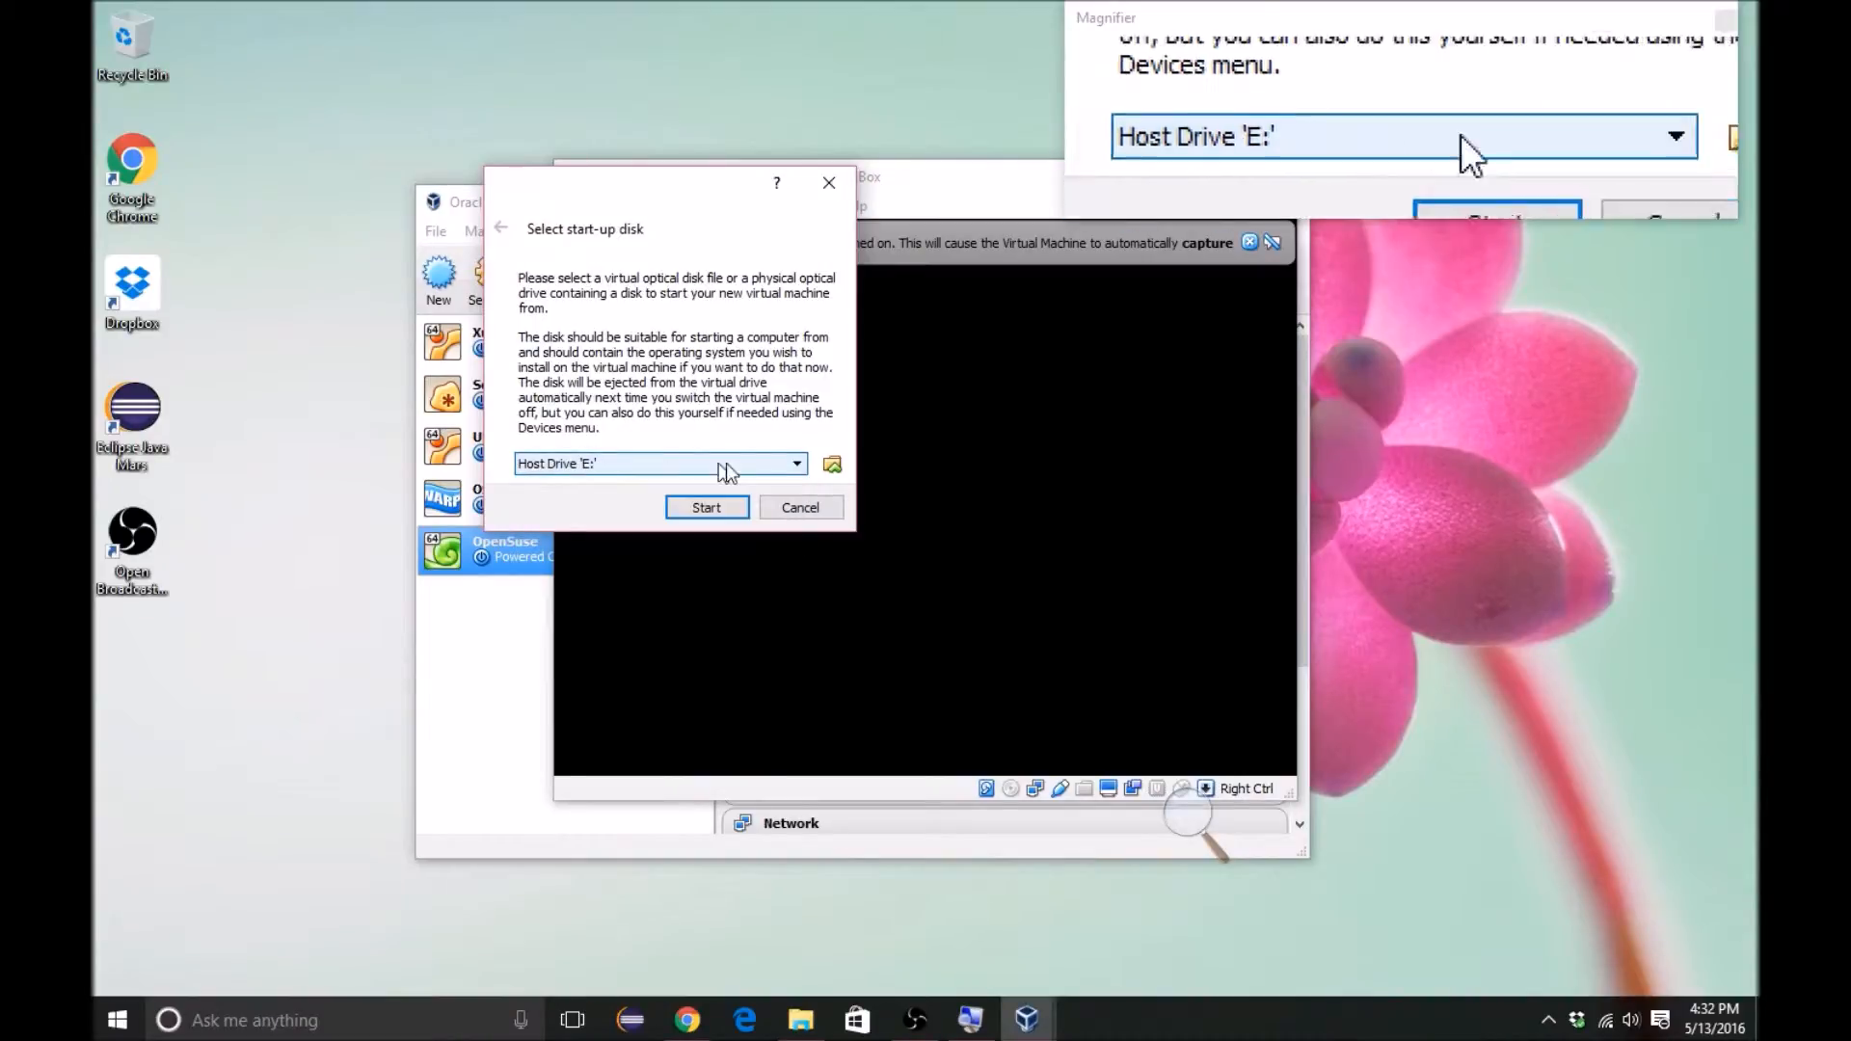
Step: Start the VM from openSUSE-Leap-42.1-NET-x86_64.iso in the Downloads folder
{"action": "left_click", "coordinate": [832, 465]}
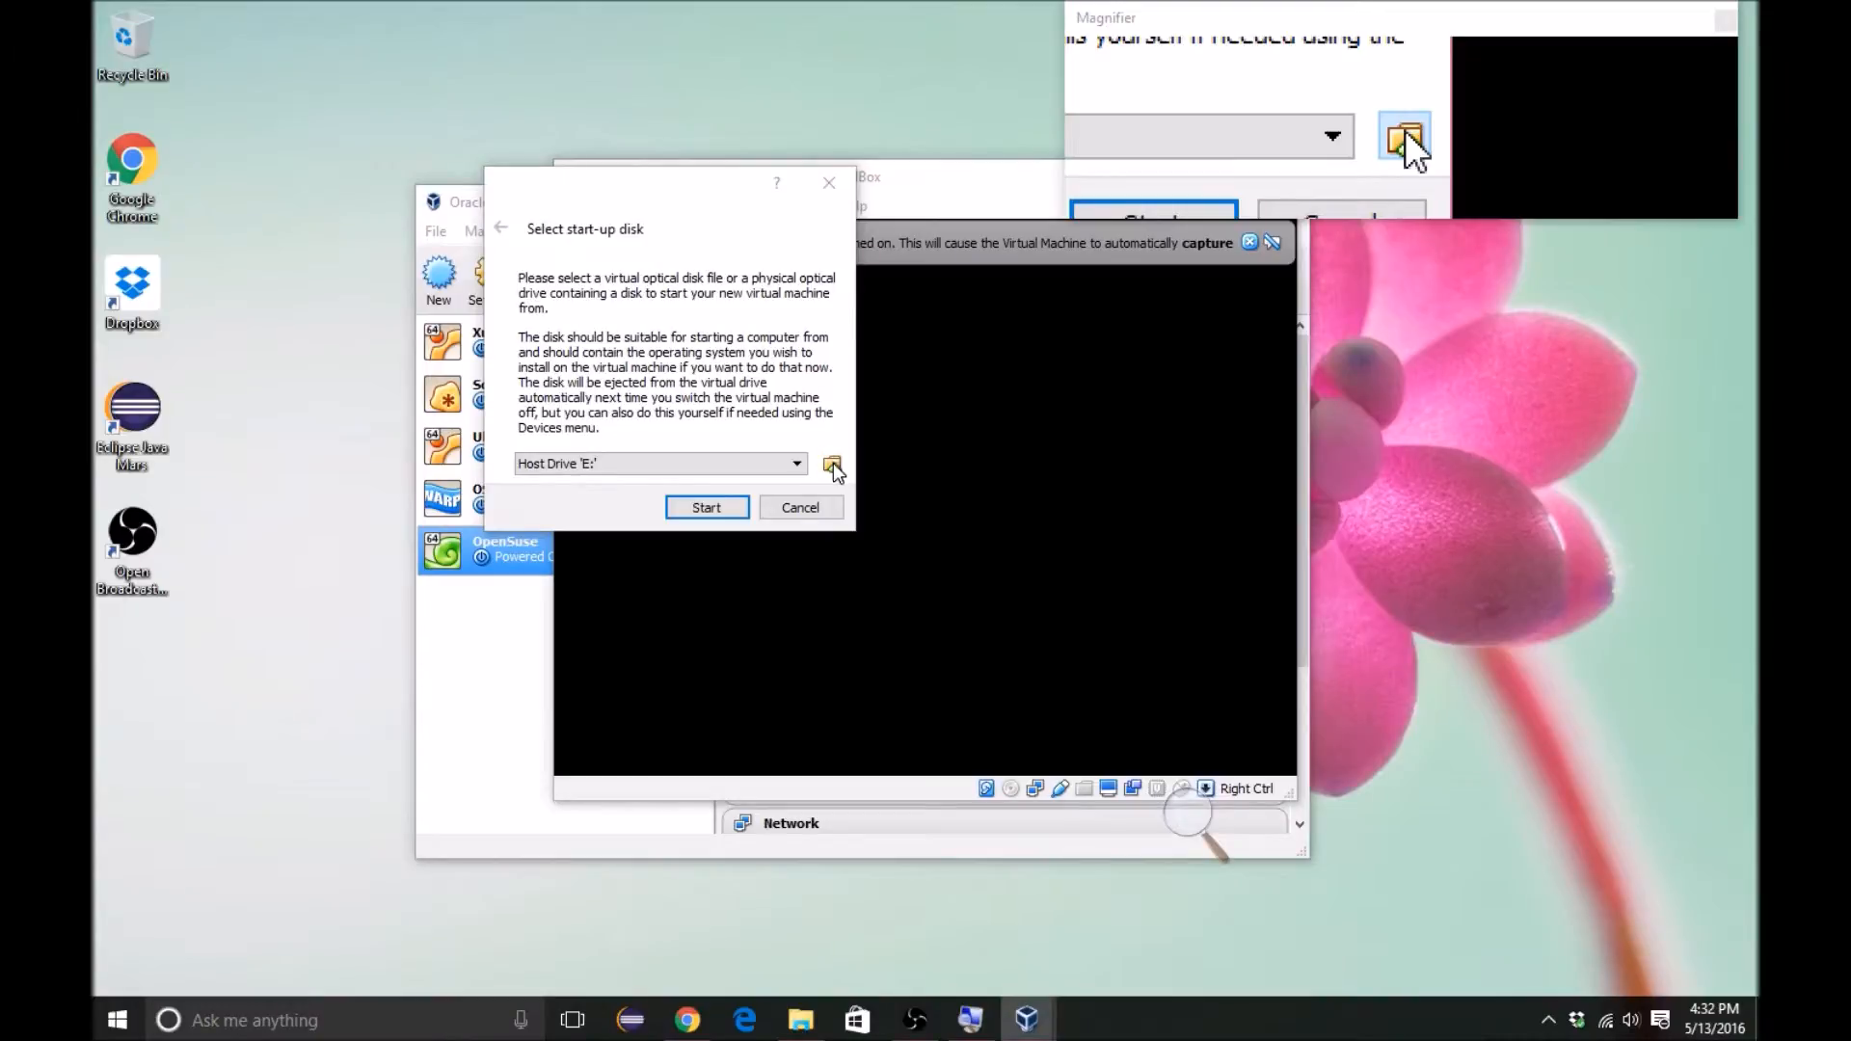
{"action": "left_click_drag", "start_coordinate": [790, 191], "coordinate": [442, 108]}
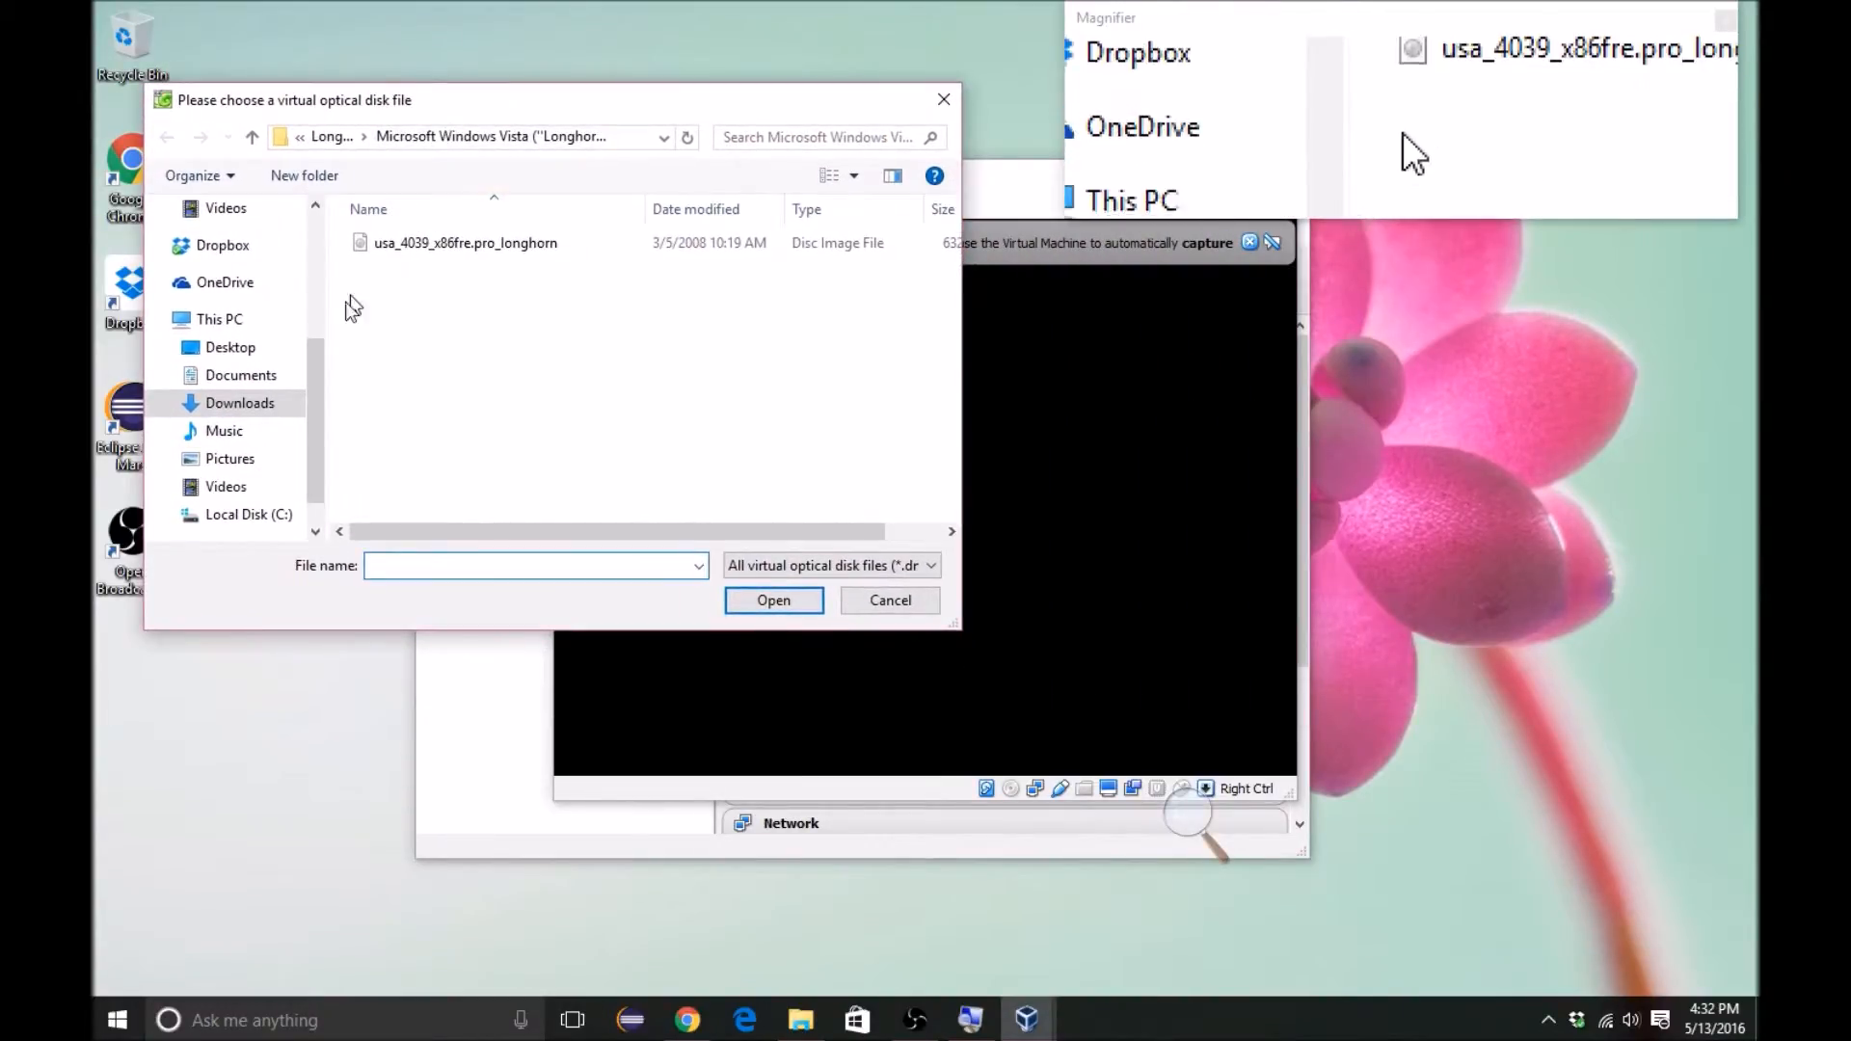
{"action": "left_click", "coordinate": [247, 405]}
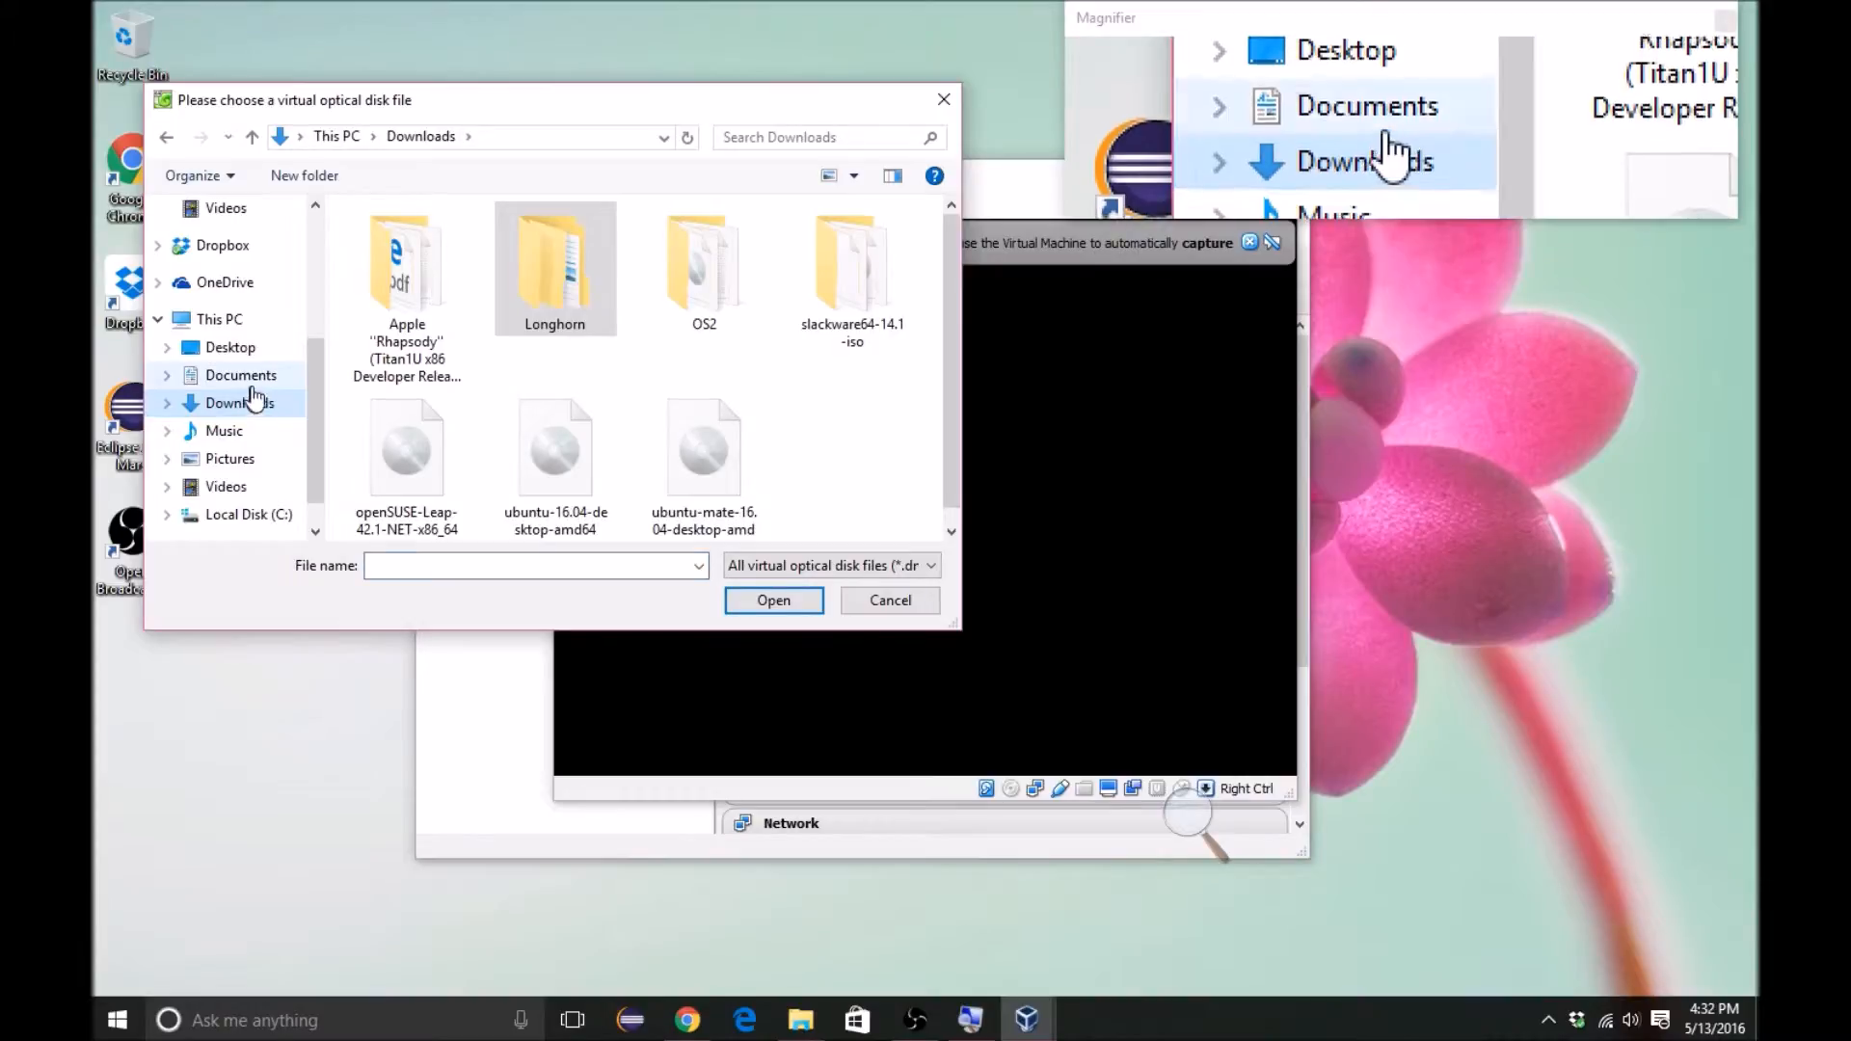
{"action": "scroll", "coordinate": [554, 414], "scroll_direction": "down", "scroll_amount": 1}
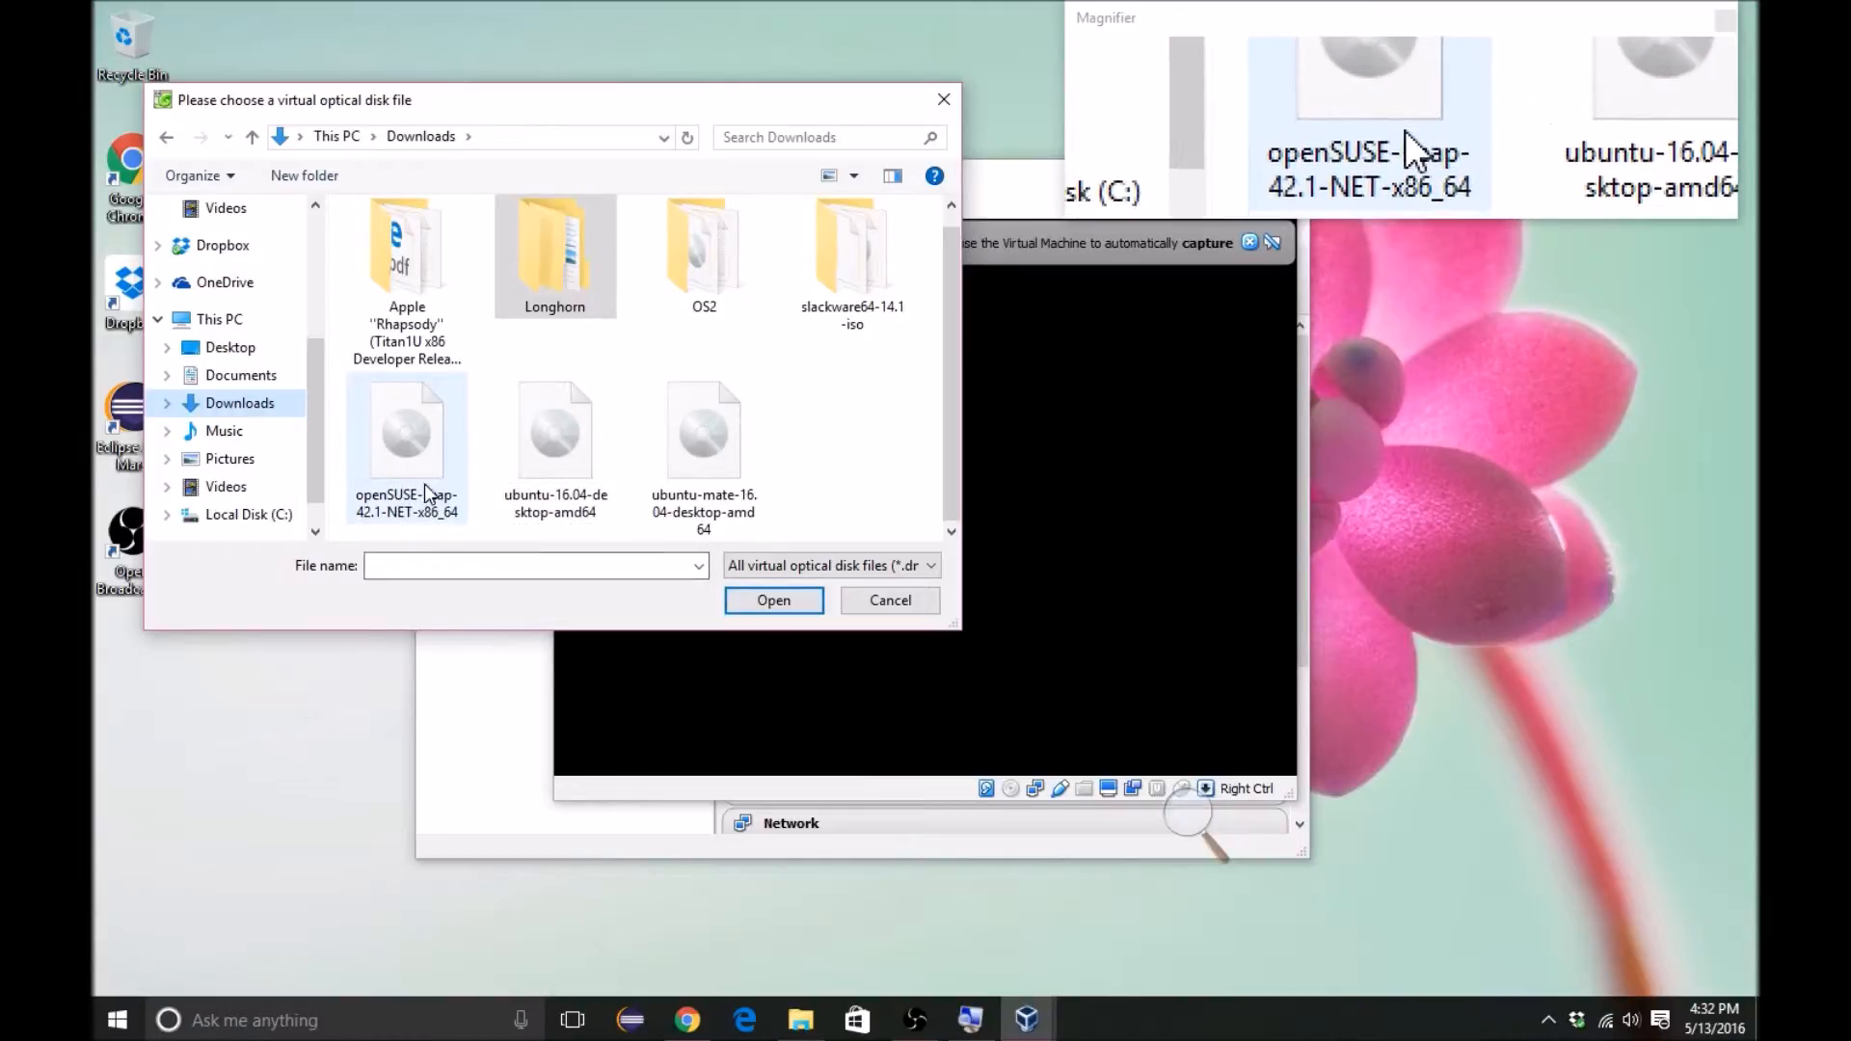
{"action": "double_click", "coordinate": [428, 495]}
{"action": "left_click", "coordinate": [705, 508]}
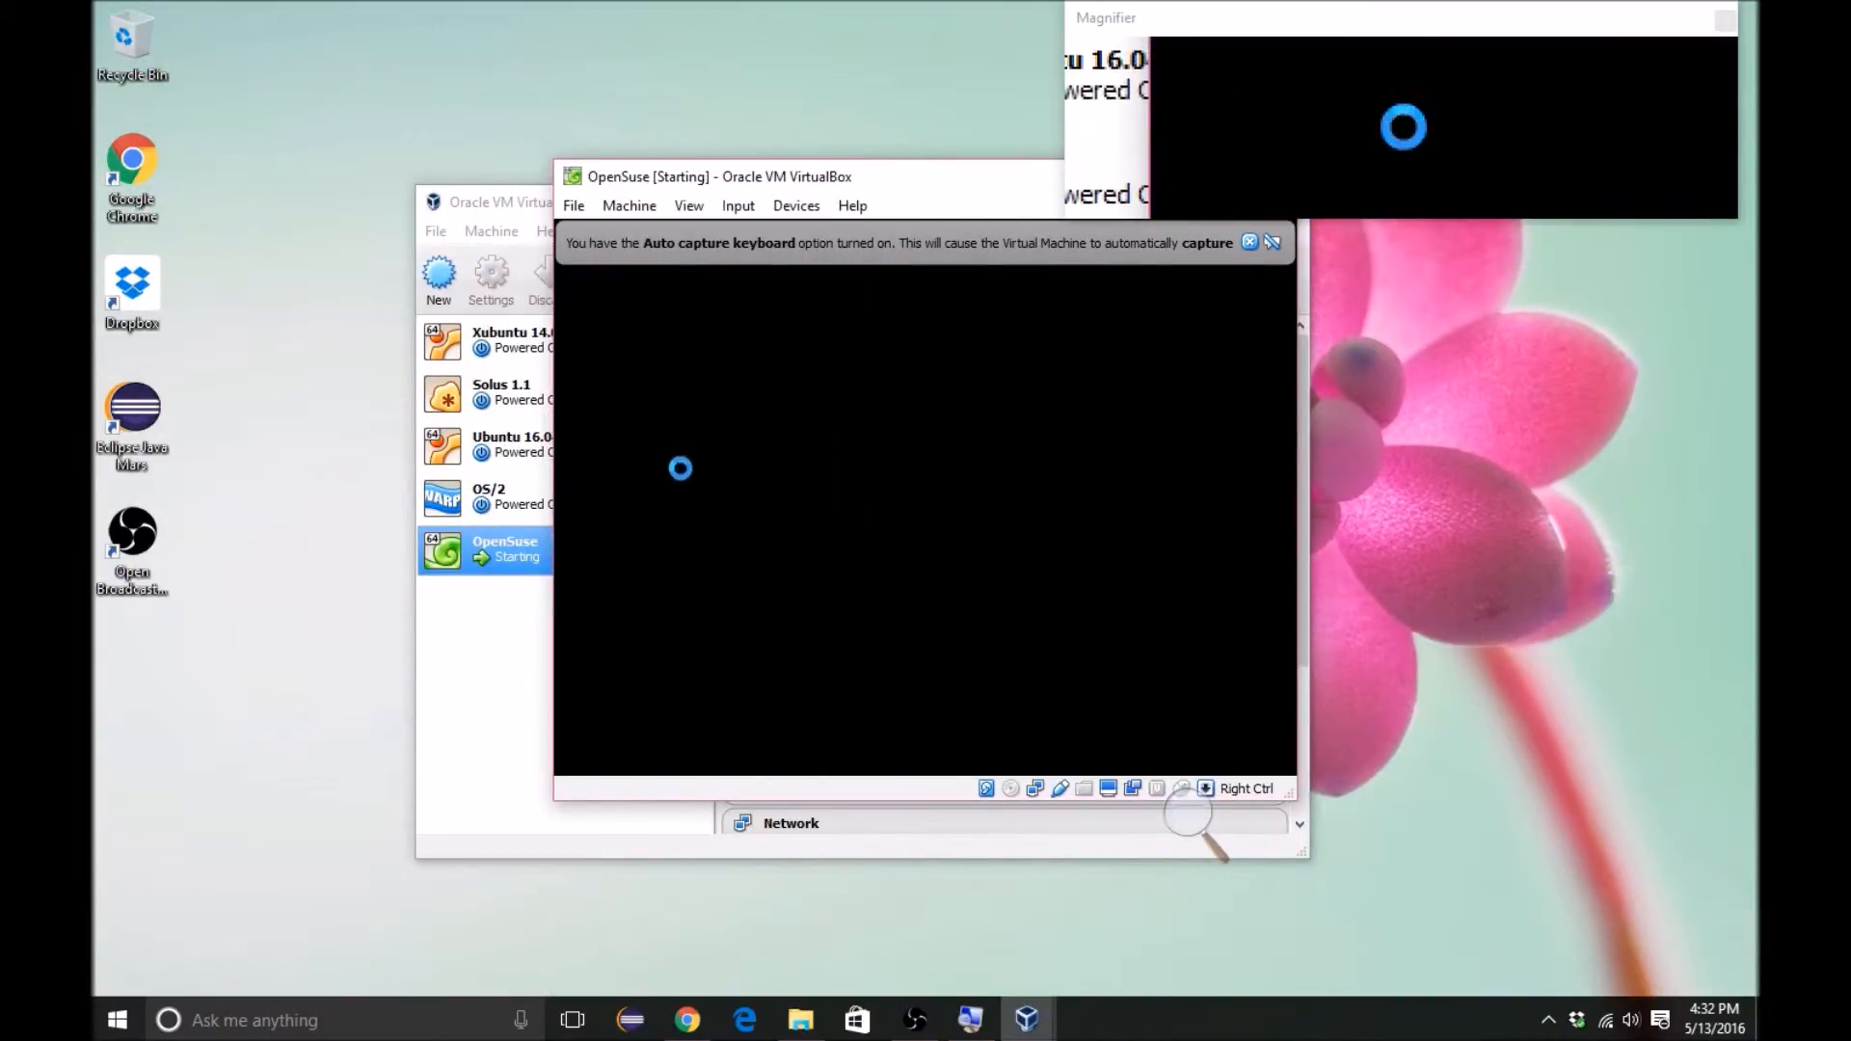
Step: Move the VM window left and launch the Installation entry from the openSUSE boot menu
{"action": "left_click_drag", "start_coordinate": [849, 185], "coordinate": [542, 171]}
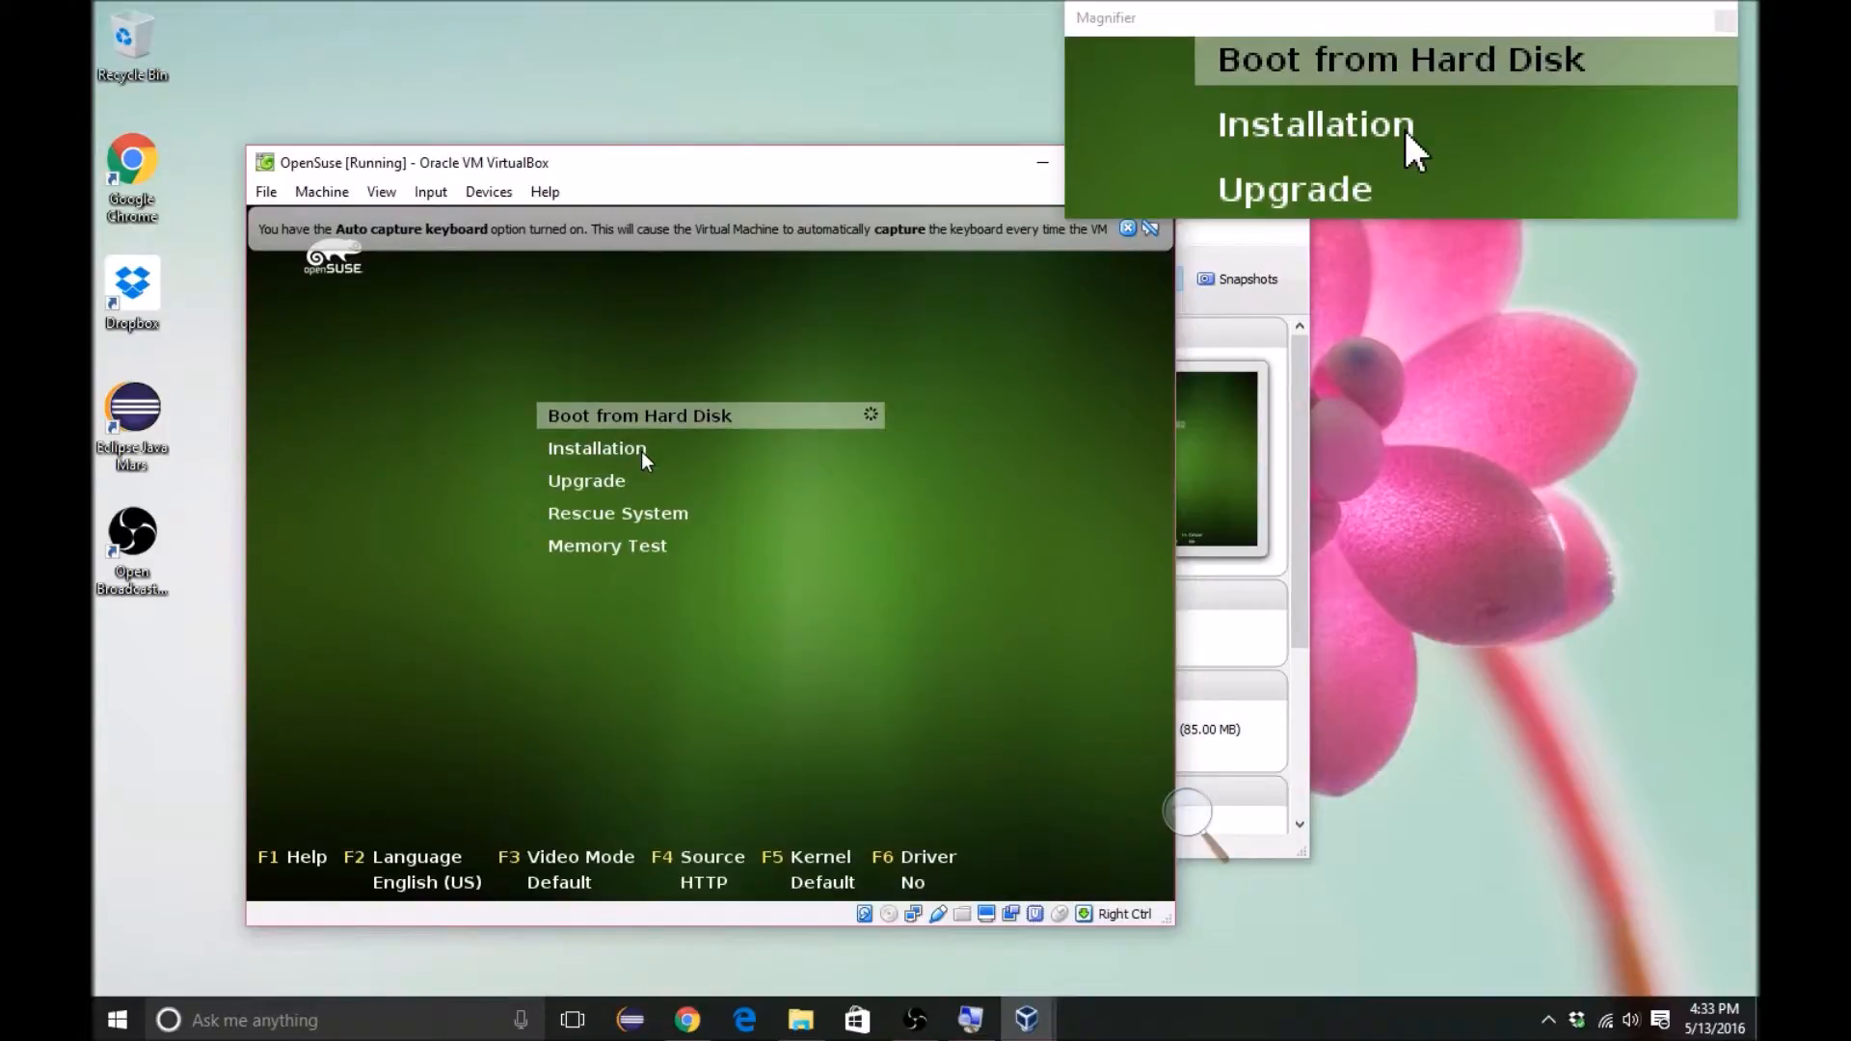
{"action": "left_click", "coordinate": [639, 450]}
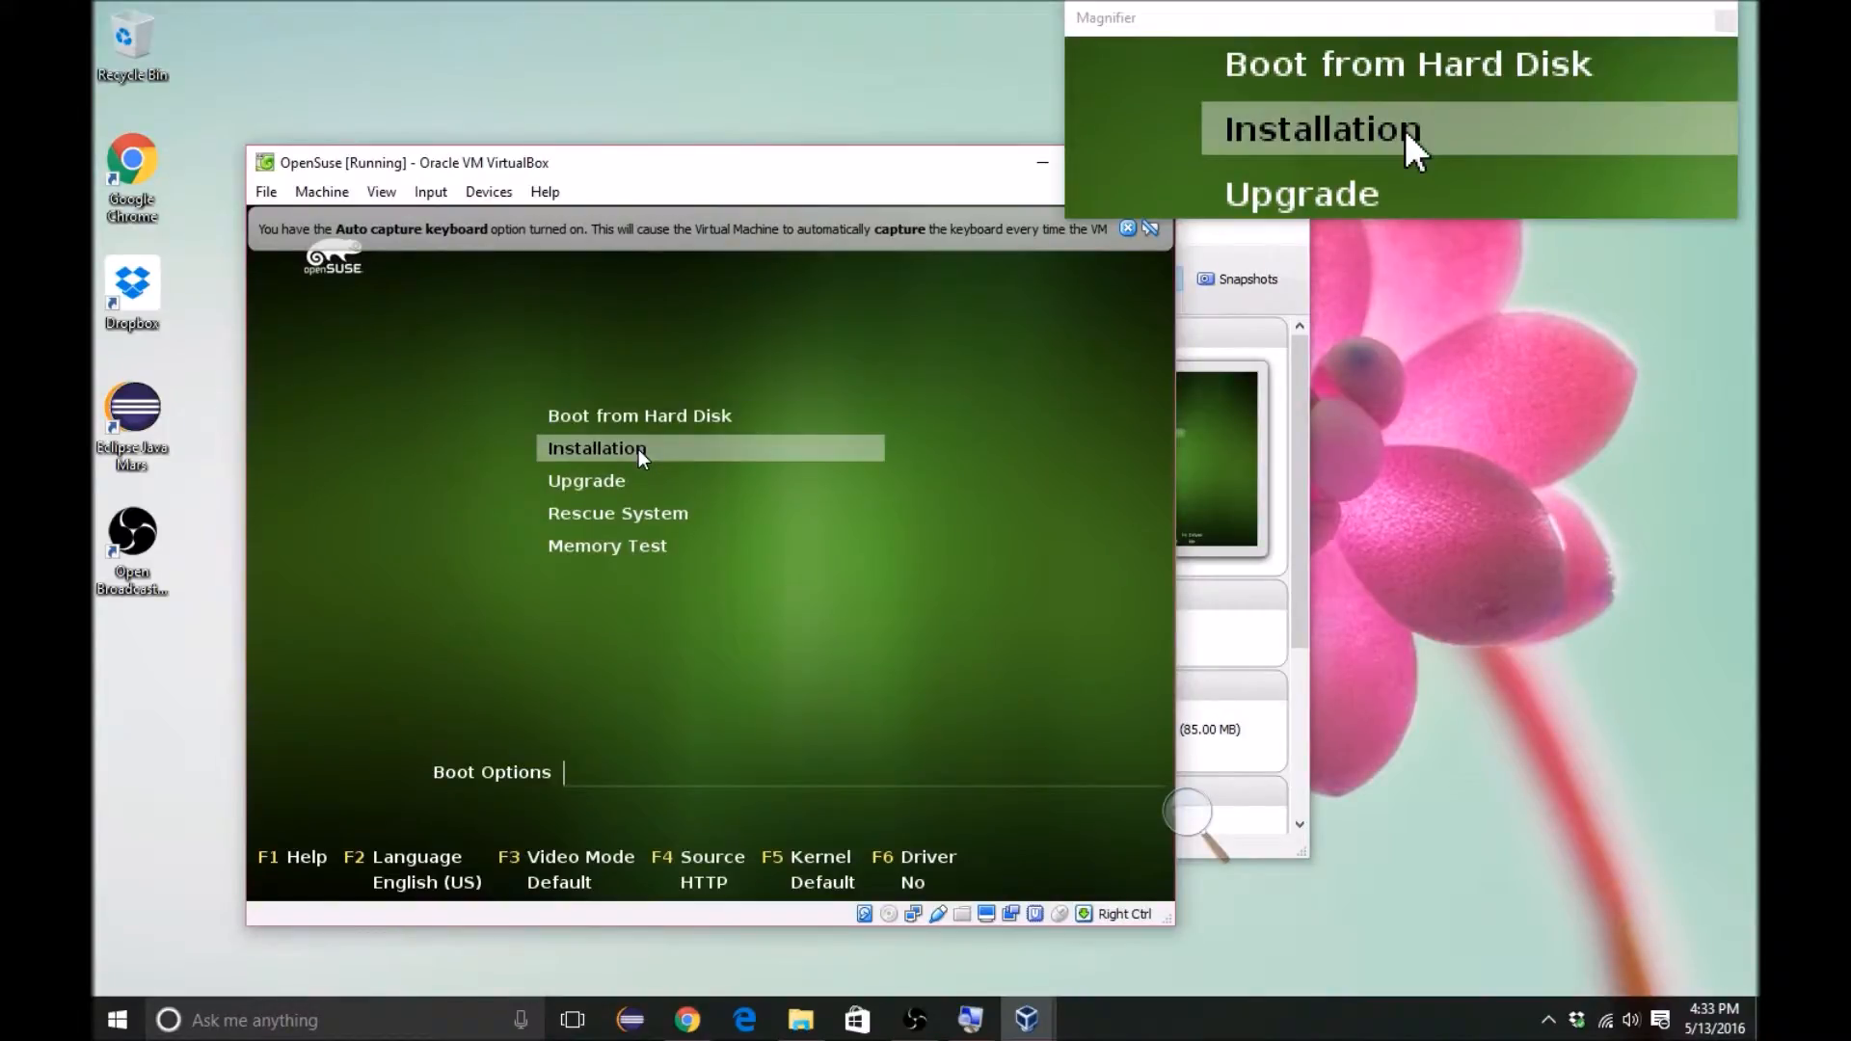
{"action": "key", "text": "Return"}
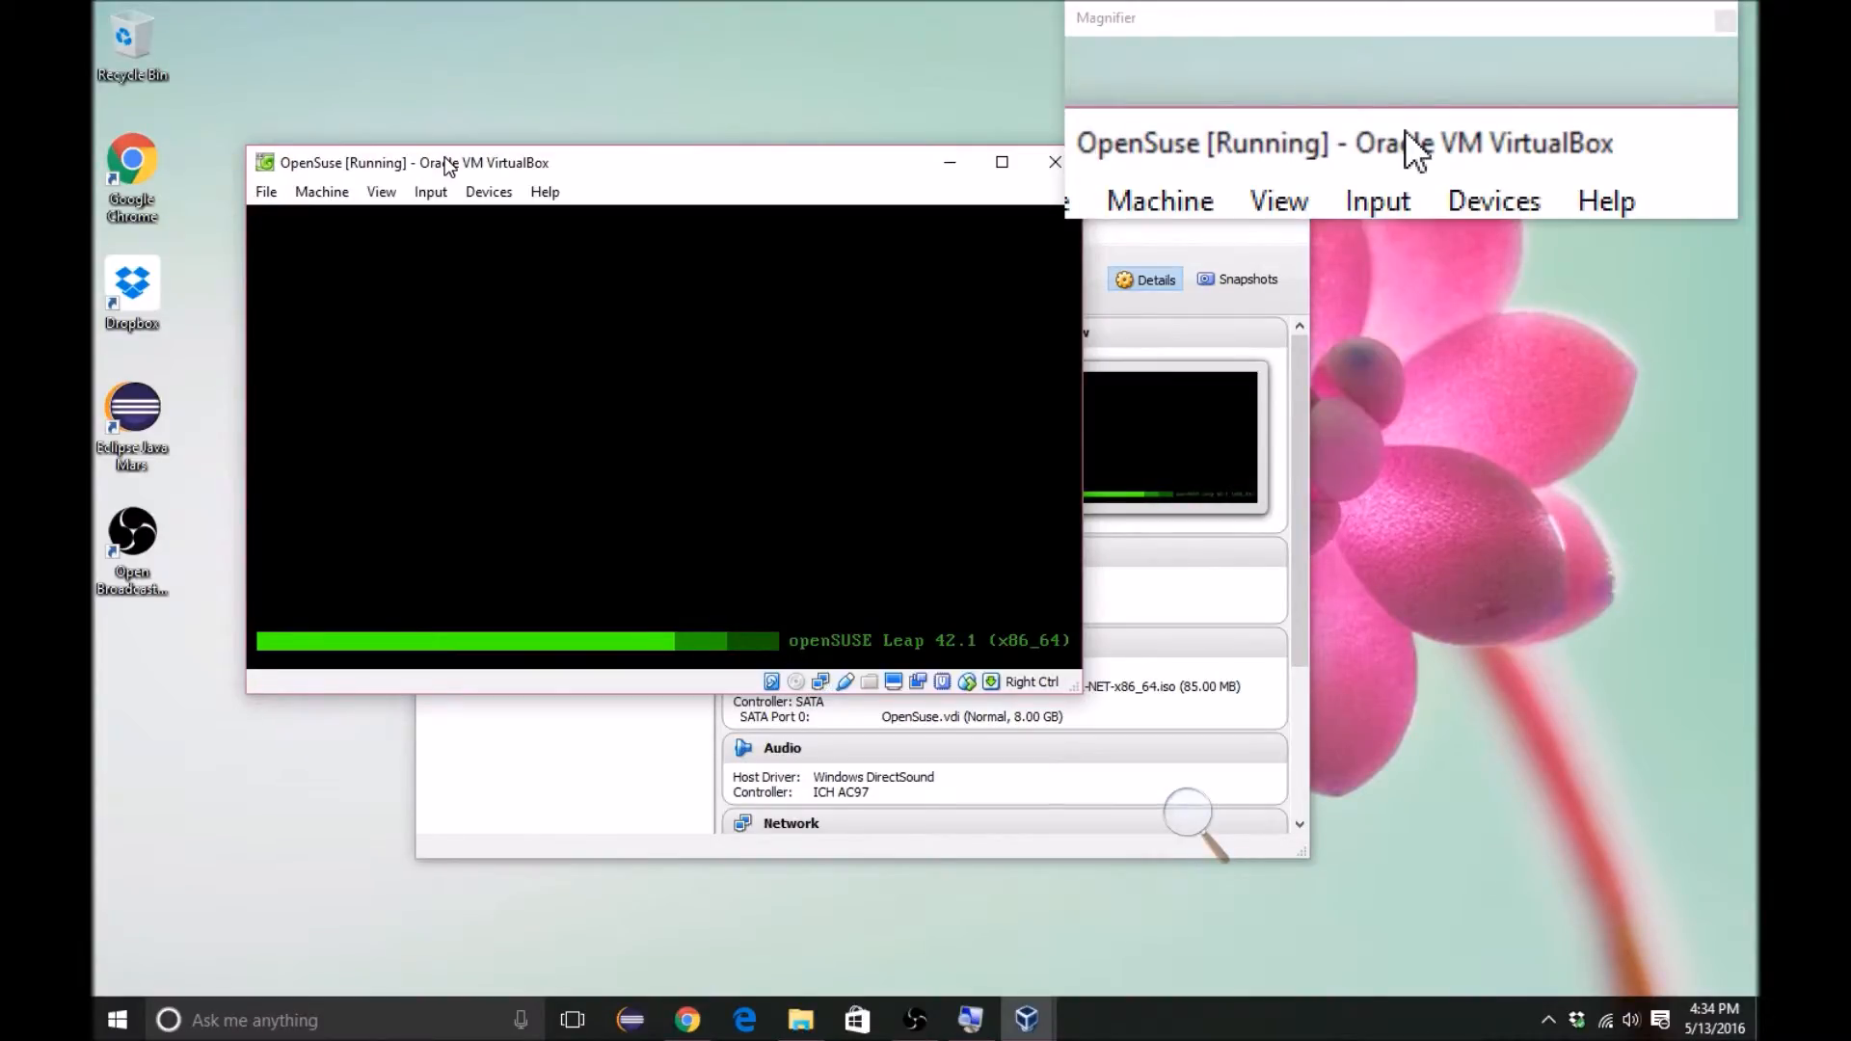
Step: Shift the OpenSuse VM window left, then higher up, while openSUSE Leap 42.1 loads
{"action": "left_click_drag", "start_coordinate": [449, 166], "coordinate": [397, 188]}
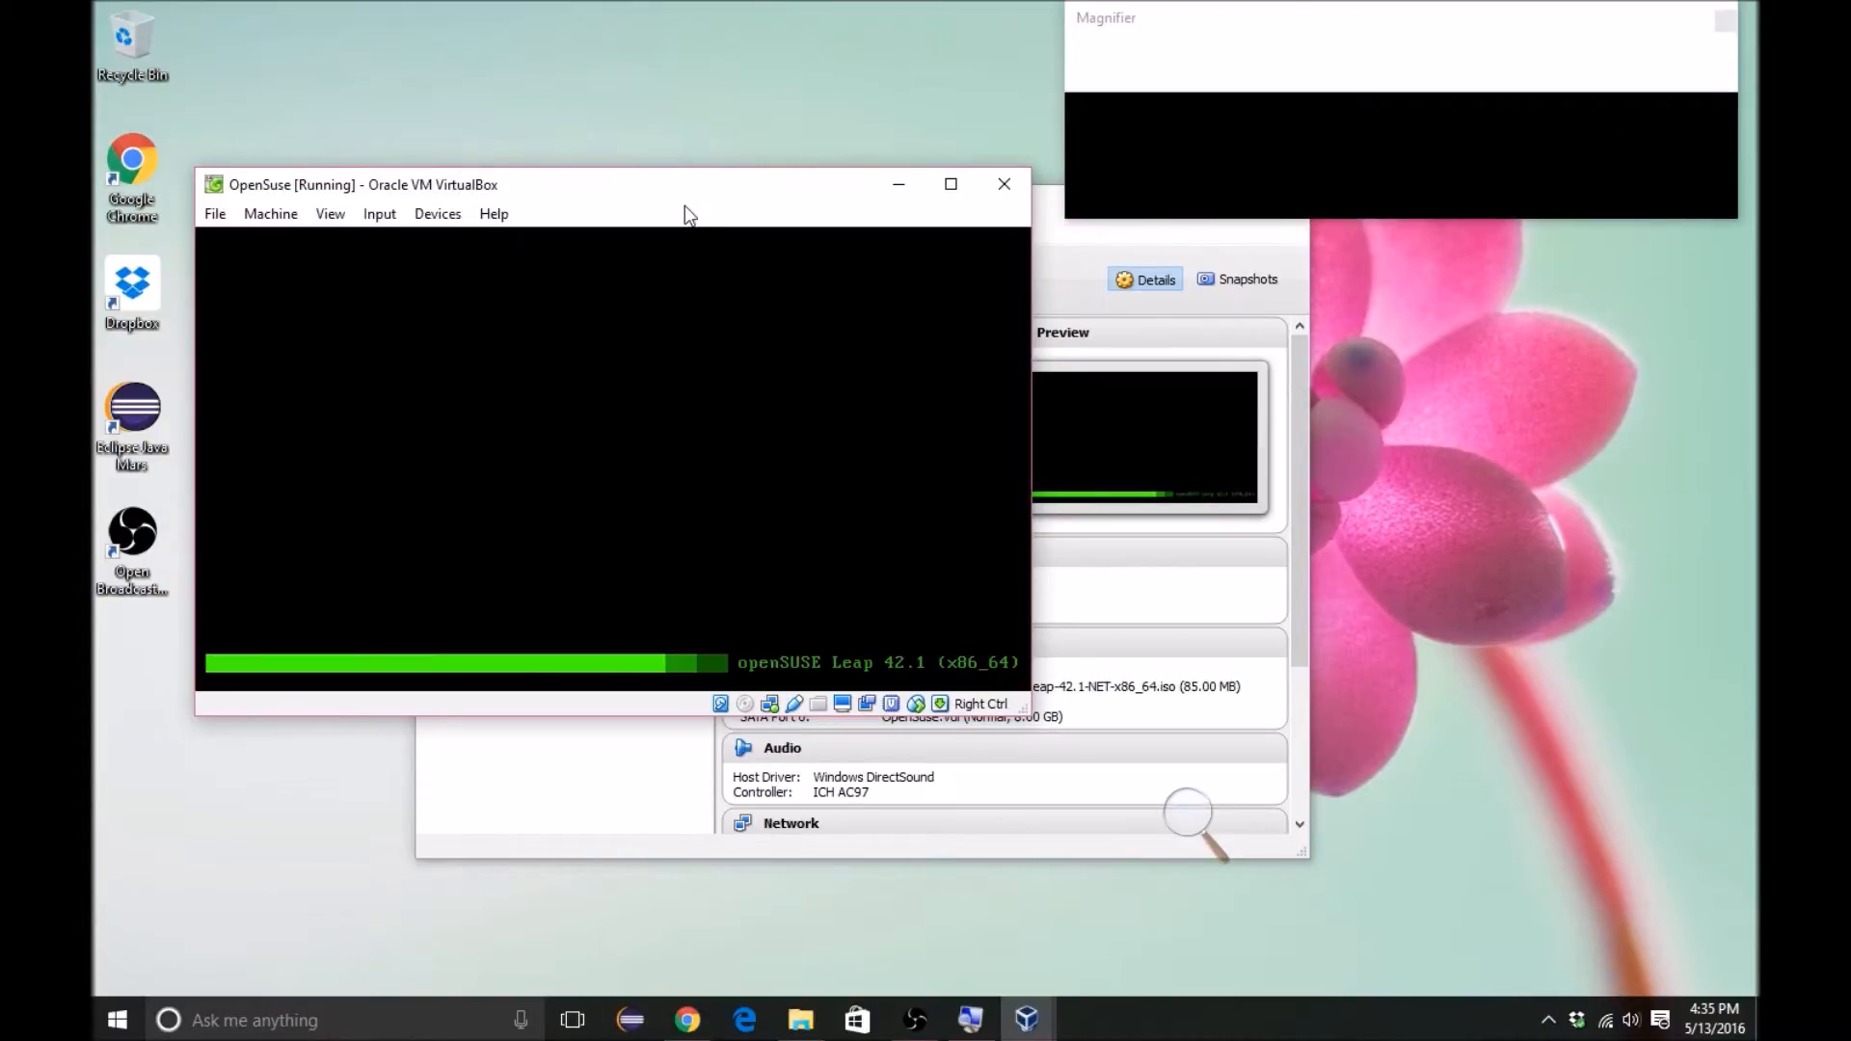
{"action": "left_click_drag", "start_coordinate": [715, 190], "coordinate": [707, 73]}
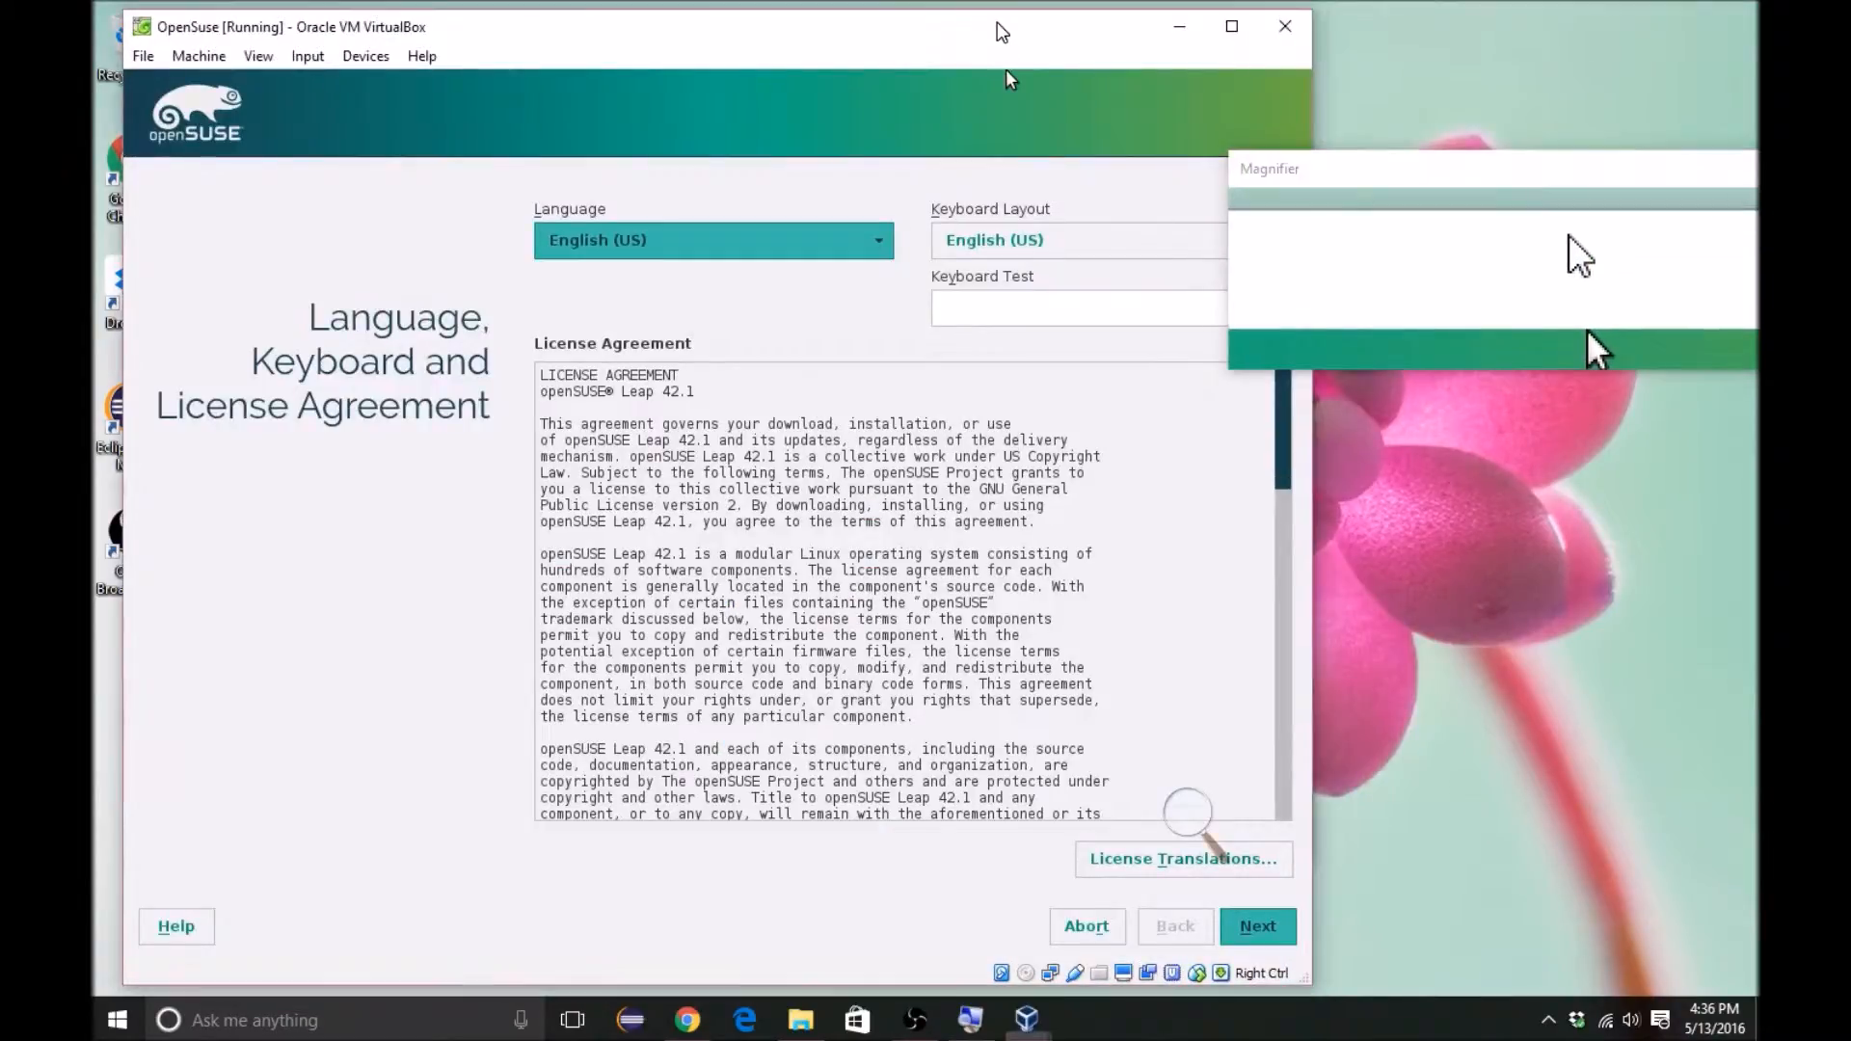
Step: Nudge the installer window right along the screen top and scroll the License Agreement down
{"action": "left_click_drag", "start_coordinate": [1003, 23], "coordinate": [1066, 24]}
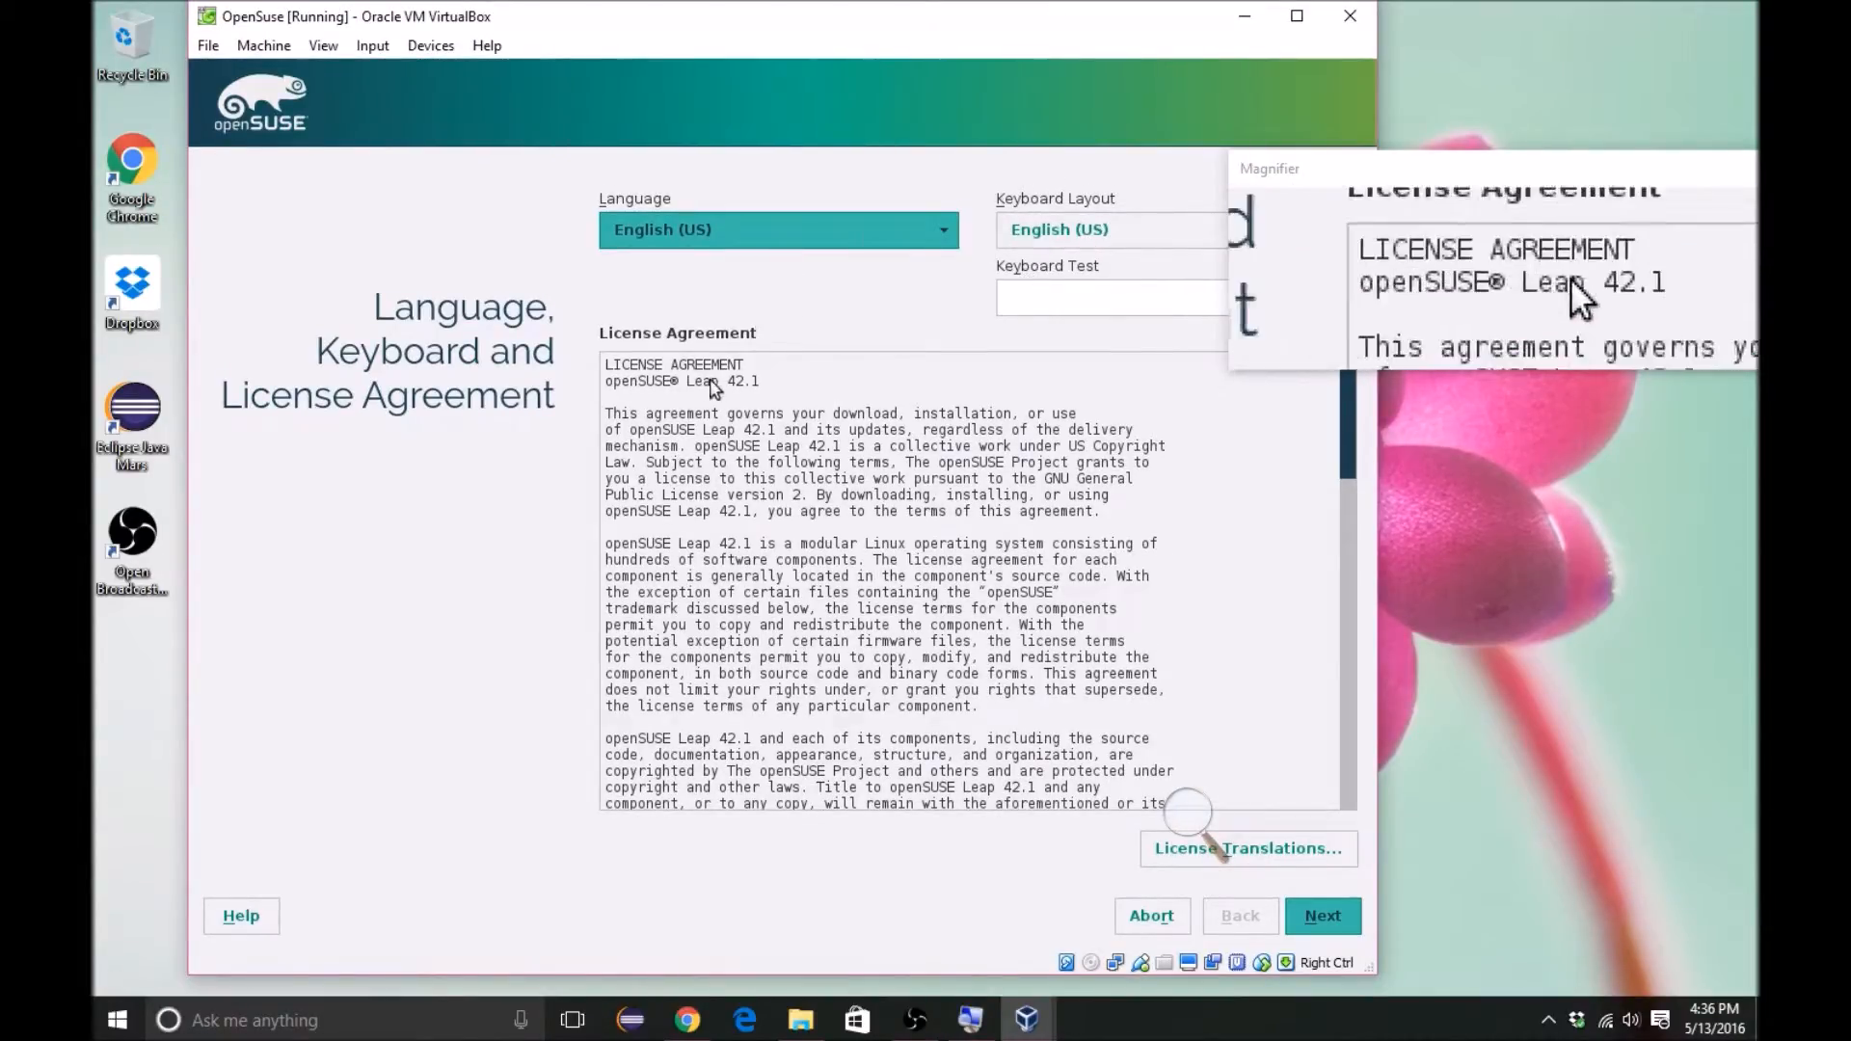
{"action": "scroll", "coordinate": [868, 559], "scroll_direction": "down", "scroll_amount": 20}
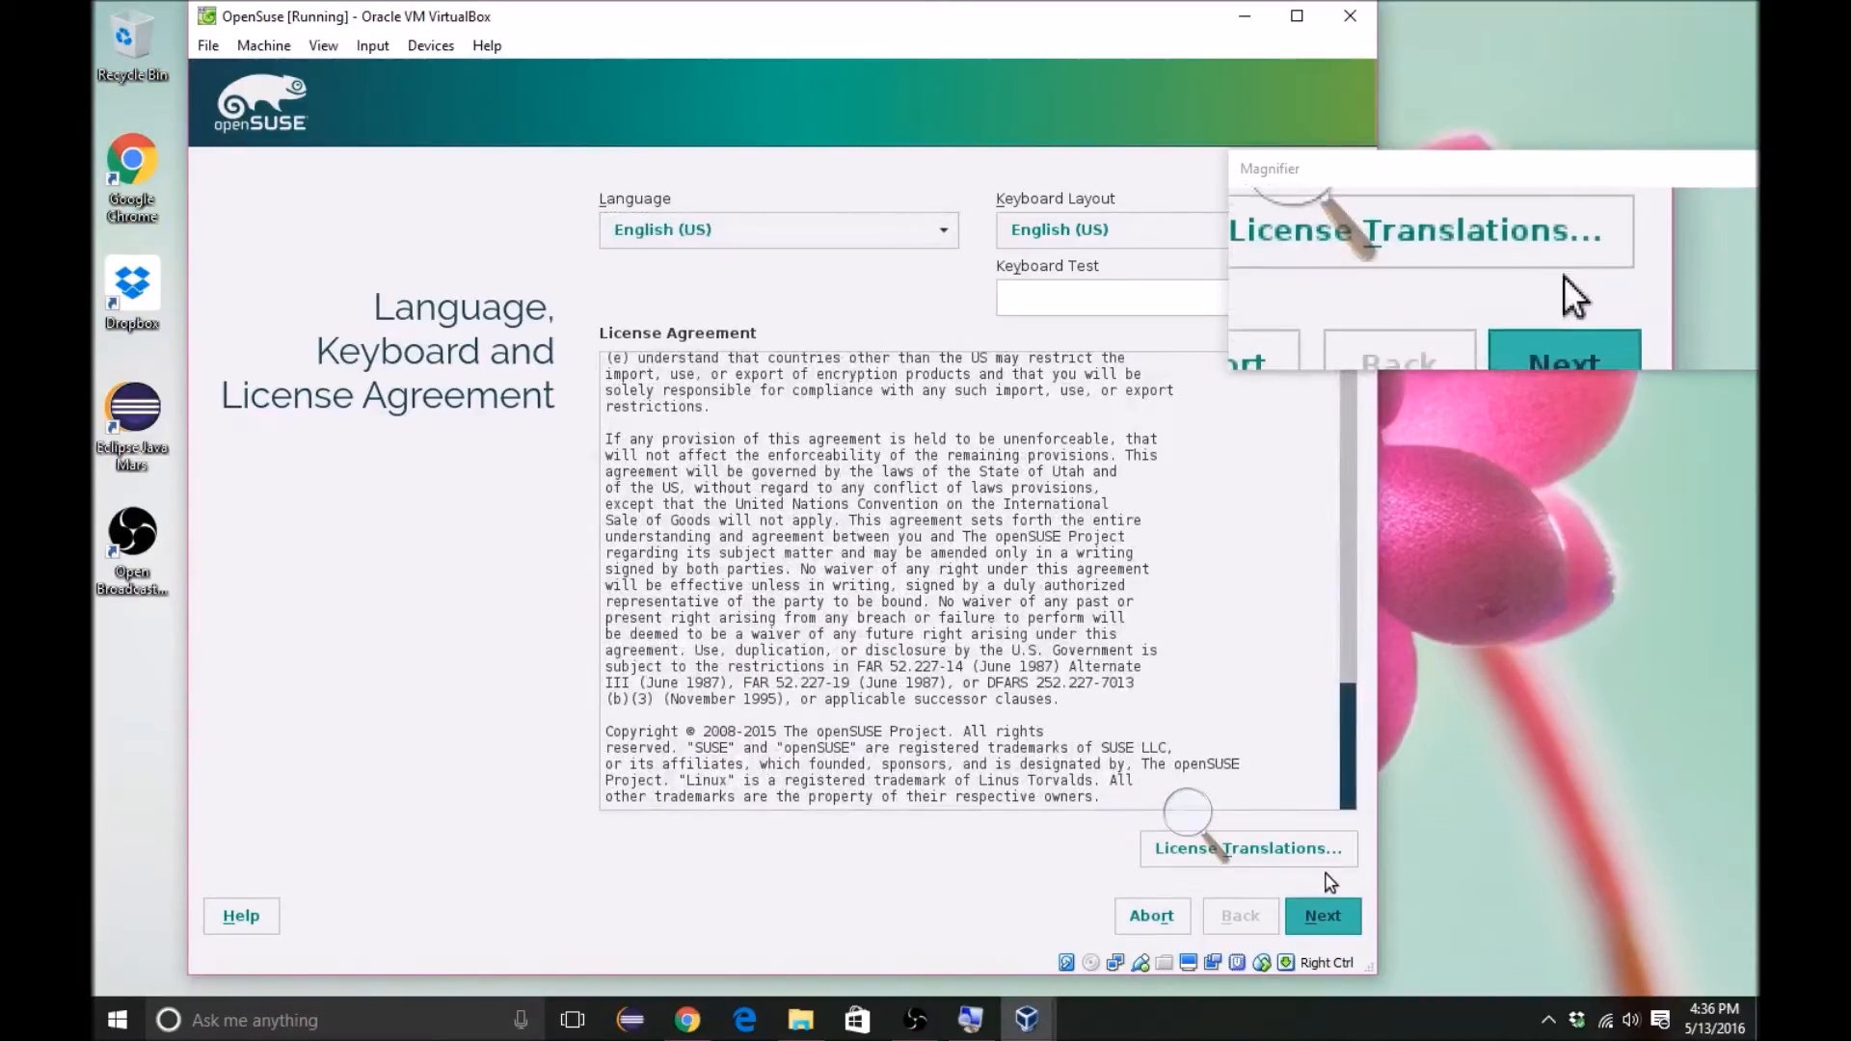
Step: Accept the license and continue past the unchecked Installation Options to Suggested Partitioning
{"action": "left_click", "coordinate": [1338, 928]}
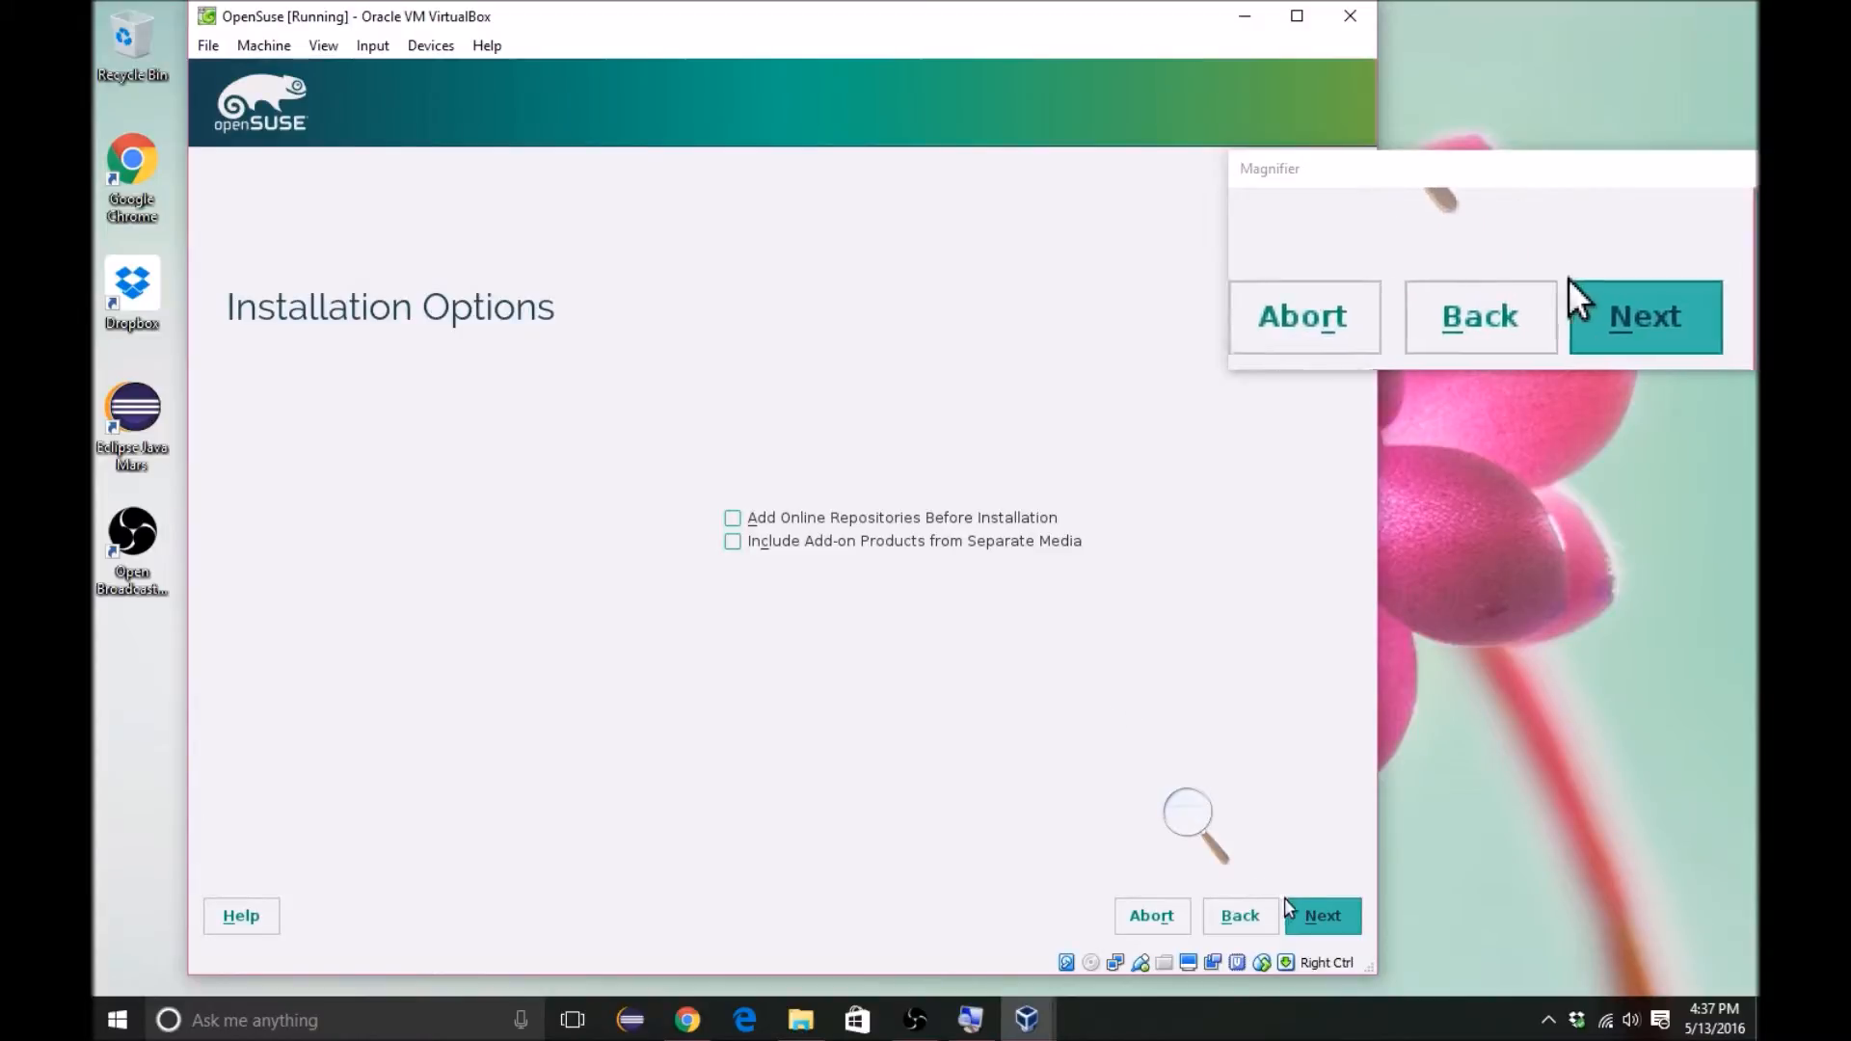
{"action": "left_click", "coordinate": [1191, 815]}
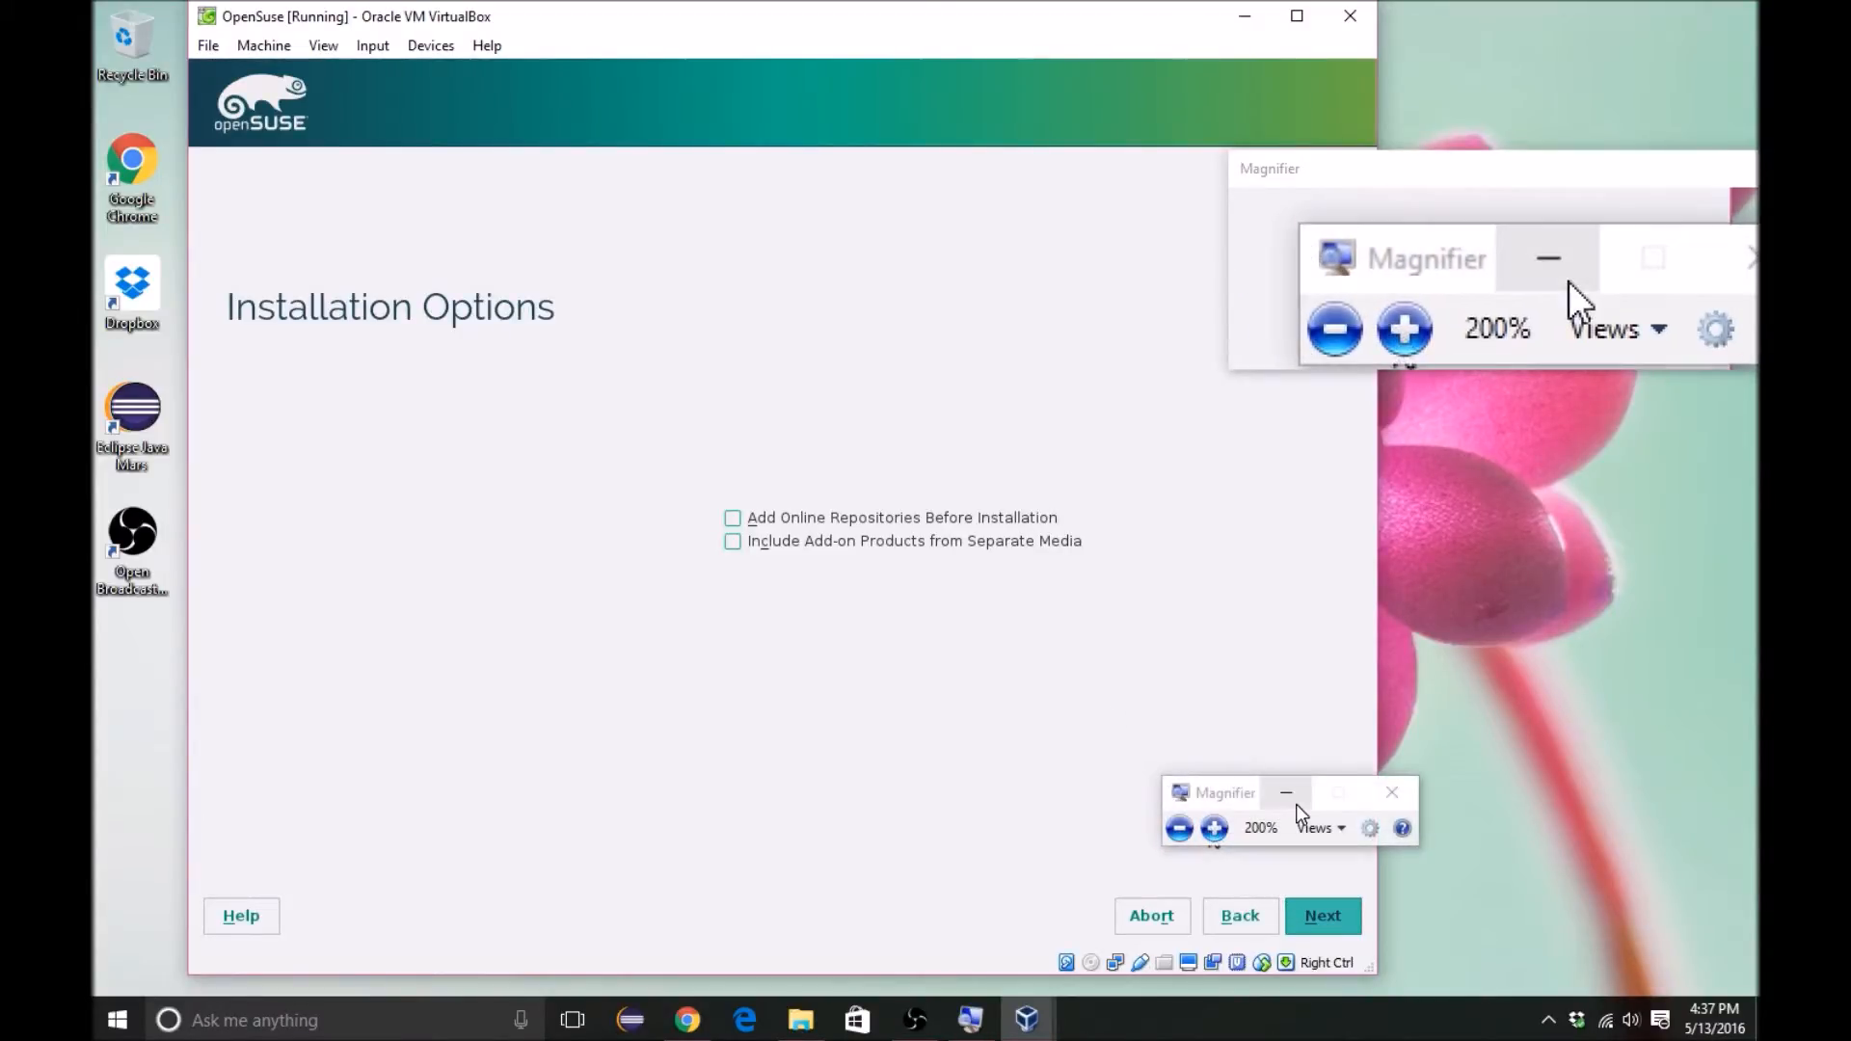
{"action": "left_click_drag", "start_coordinate": [1226, 795], "coordinate": [1572, 668]}
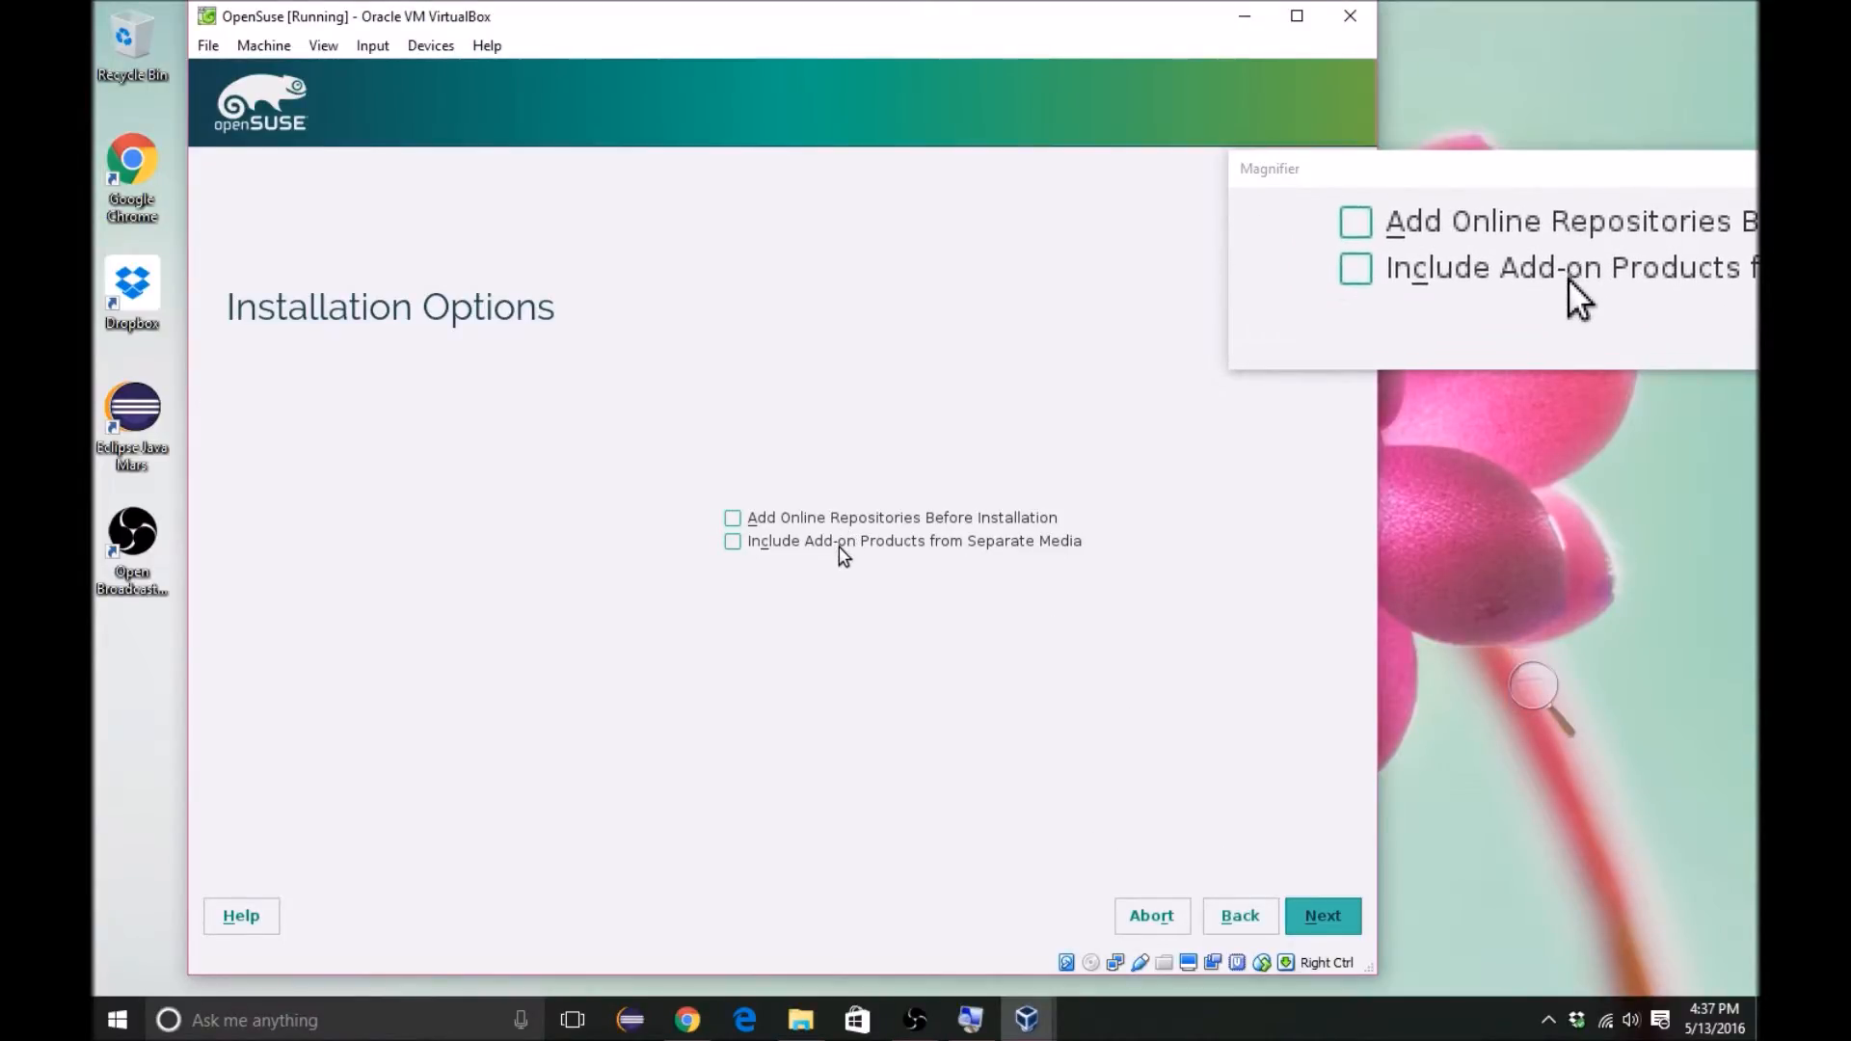
{"action": "left_click", "coordinate": [1327, 916]}
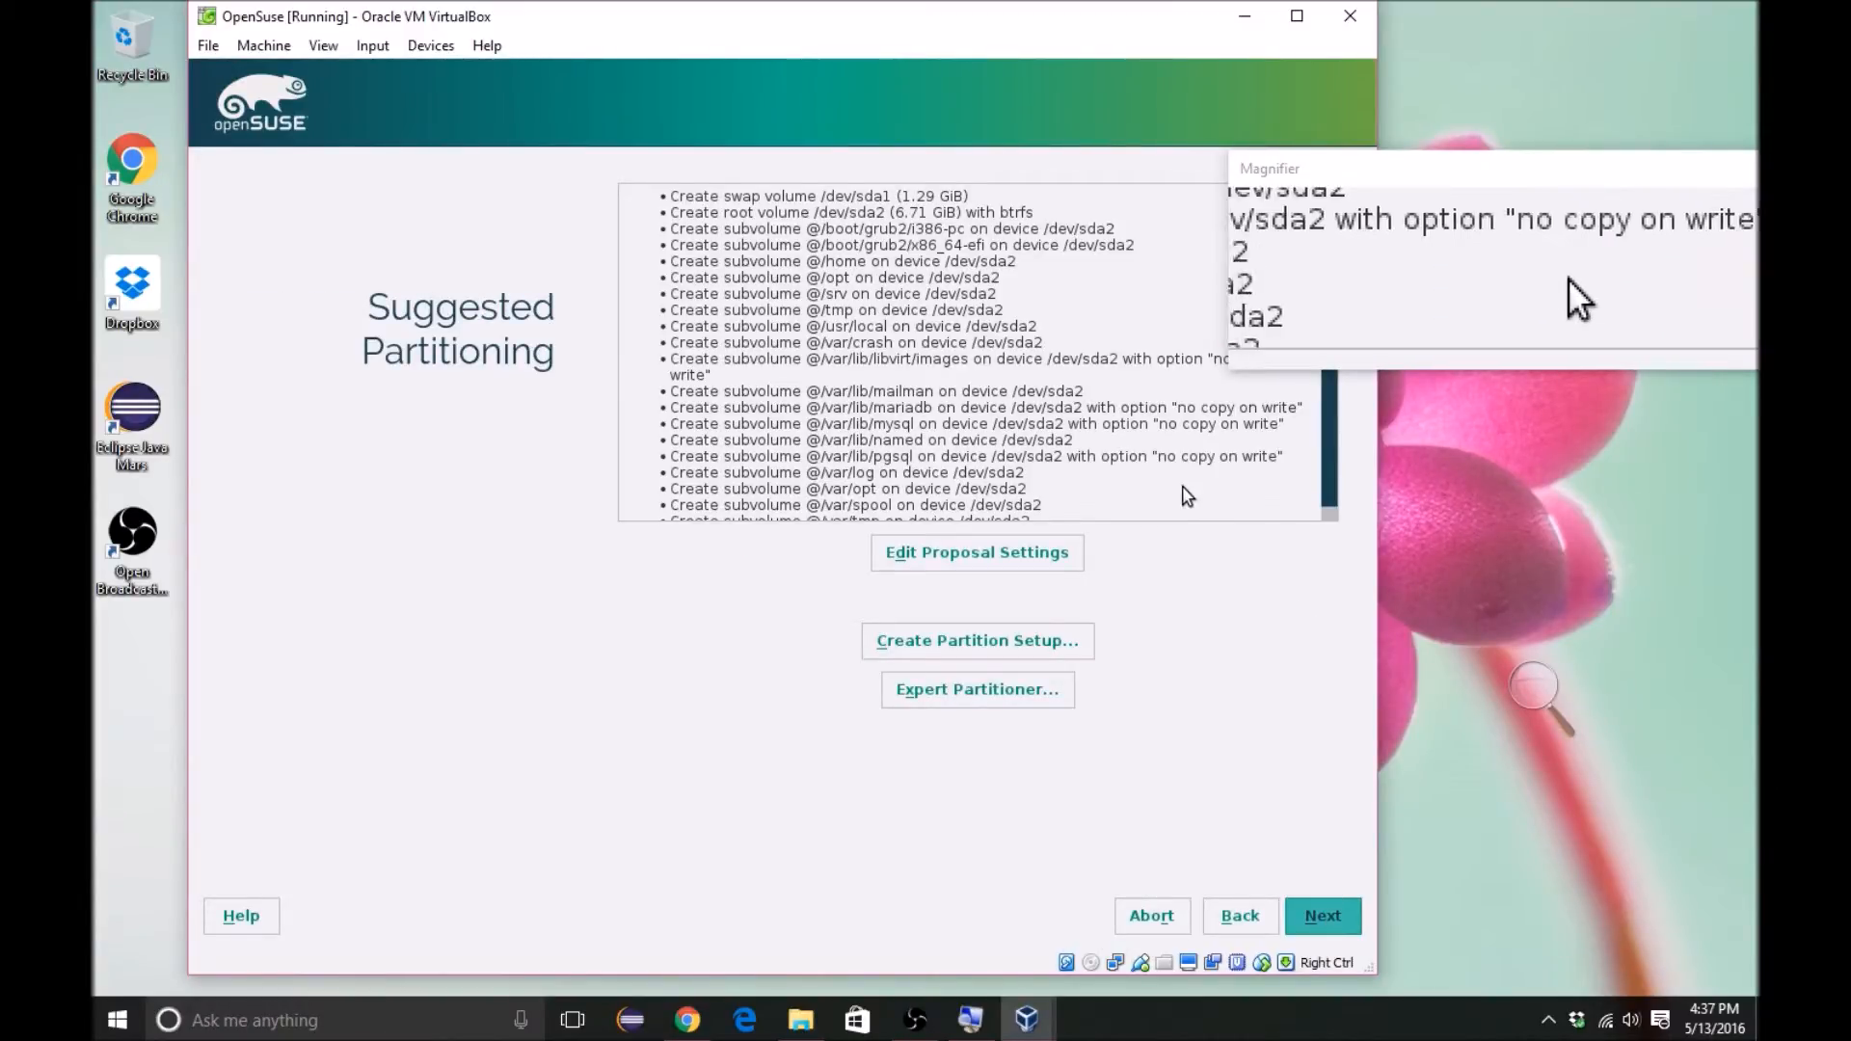
{"action": "scroll", "coordinate": [1186, 491], "scroll_direction": "down", "scroll_amount": 1}
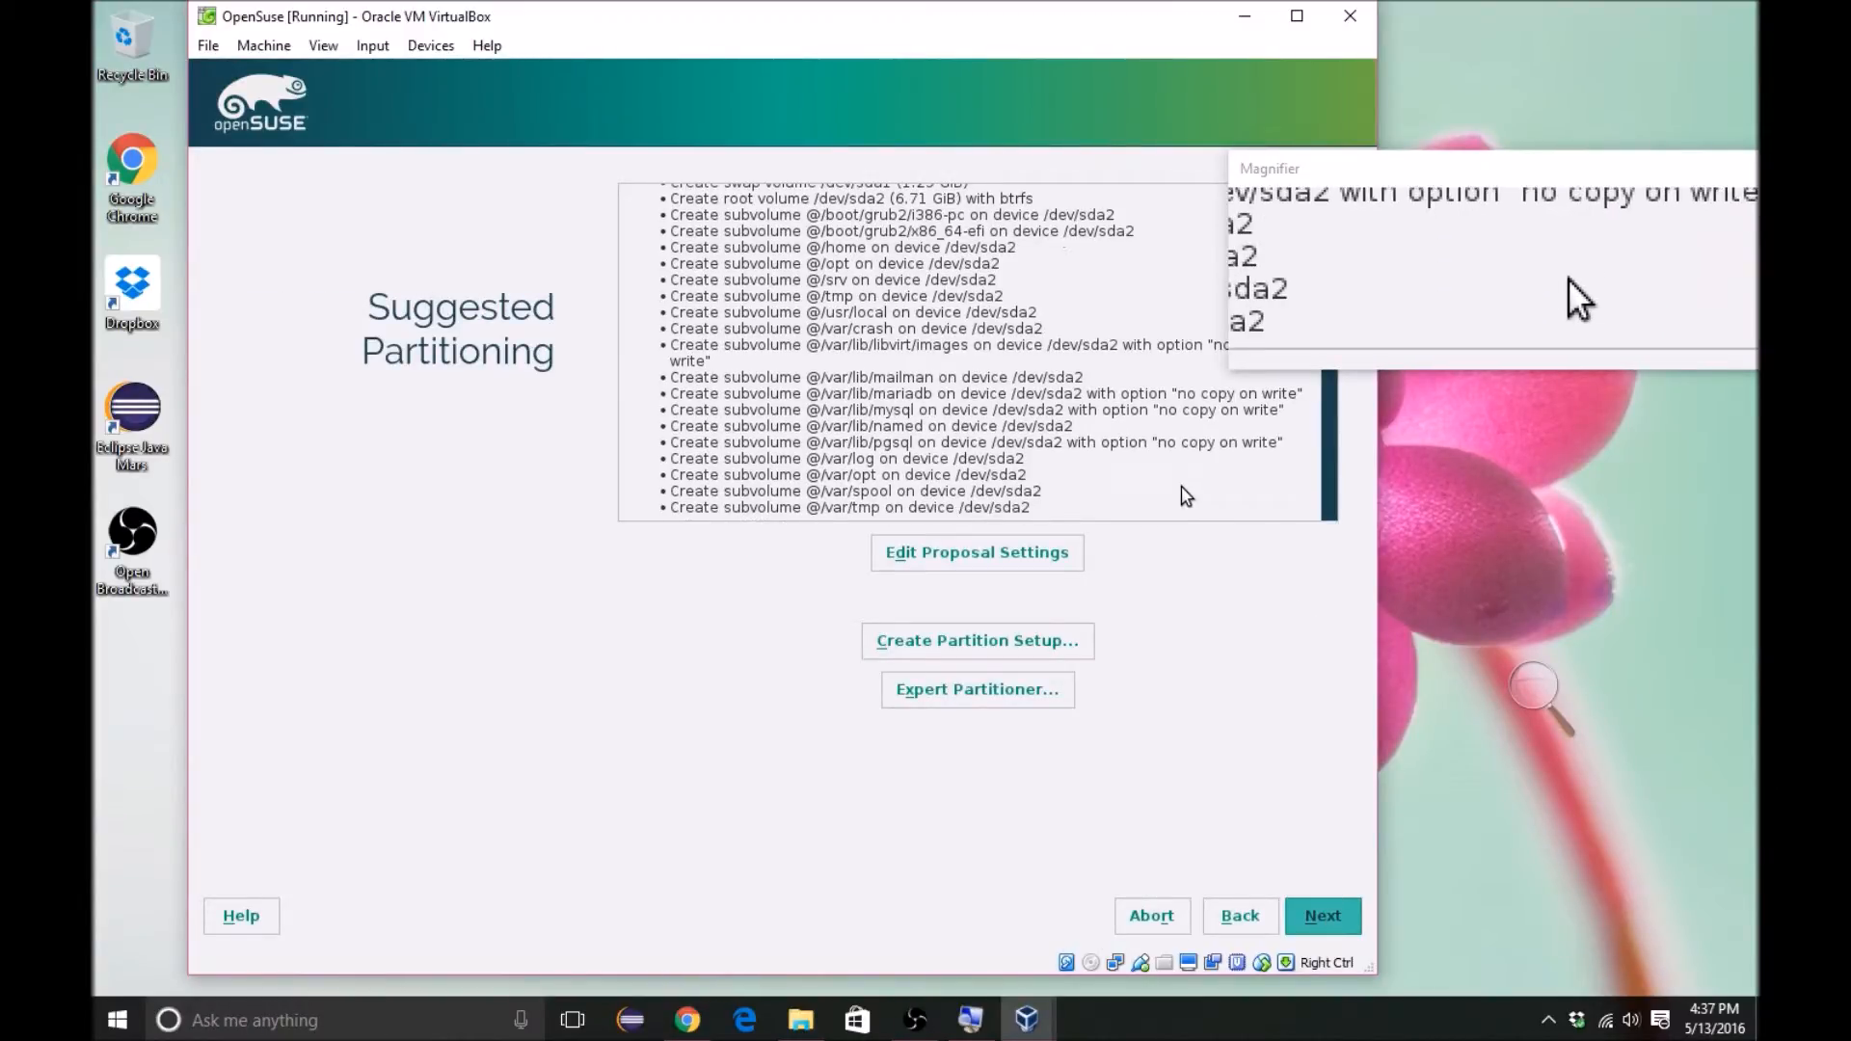
Step: Keep the suggested partitioning, pick Mexico / Monterrey on the time zone map, and continue
{"action": "left_click", "coordinate": [1311, 918]}
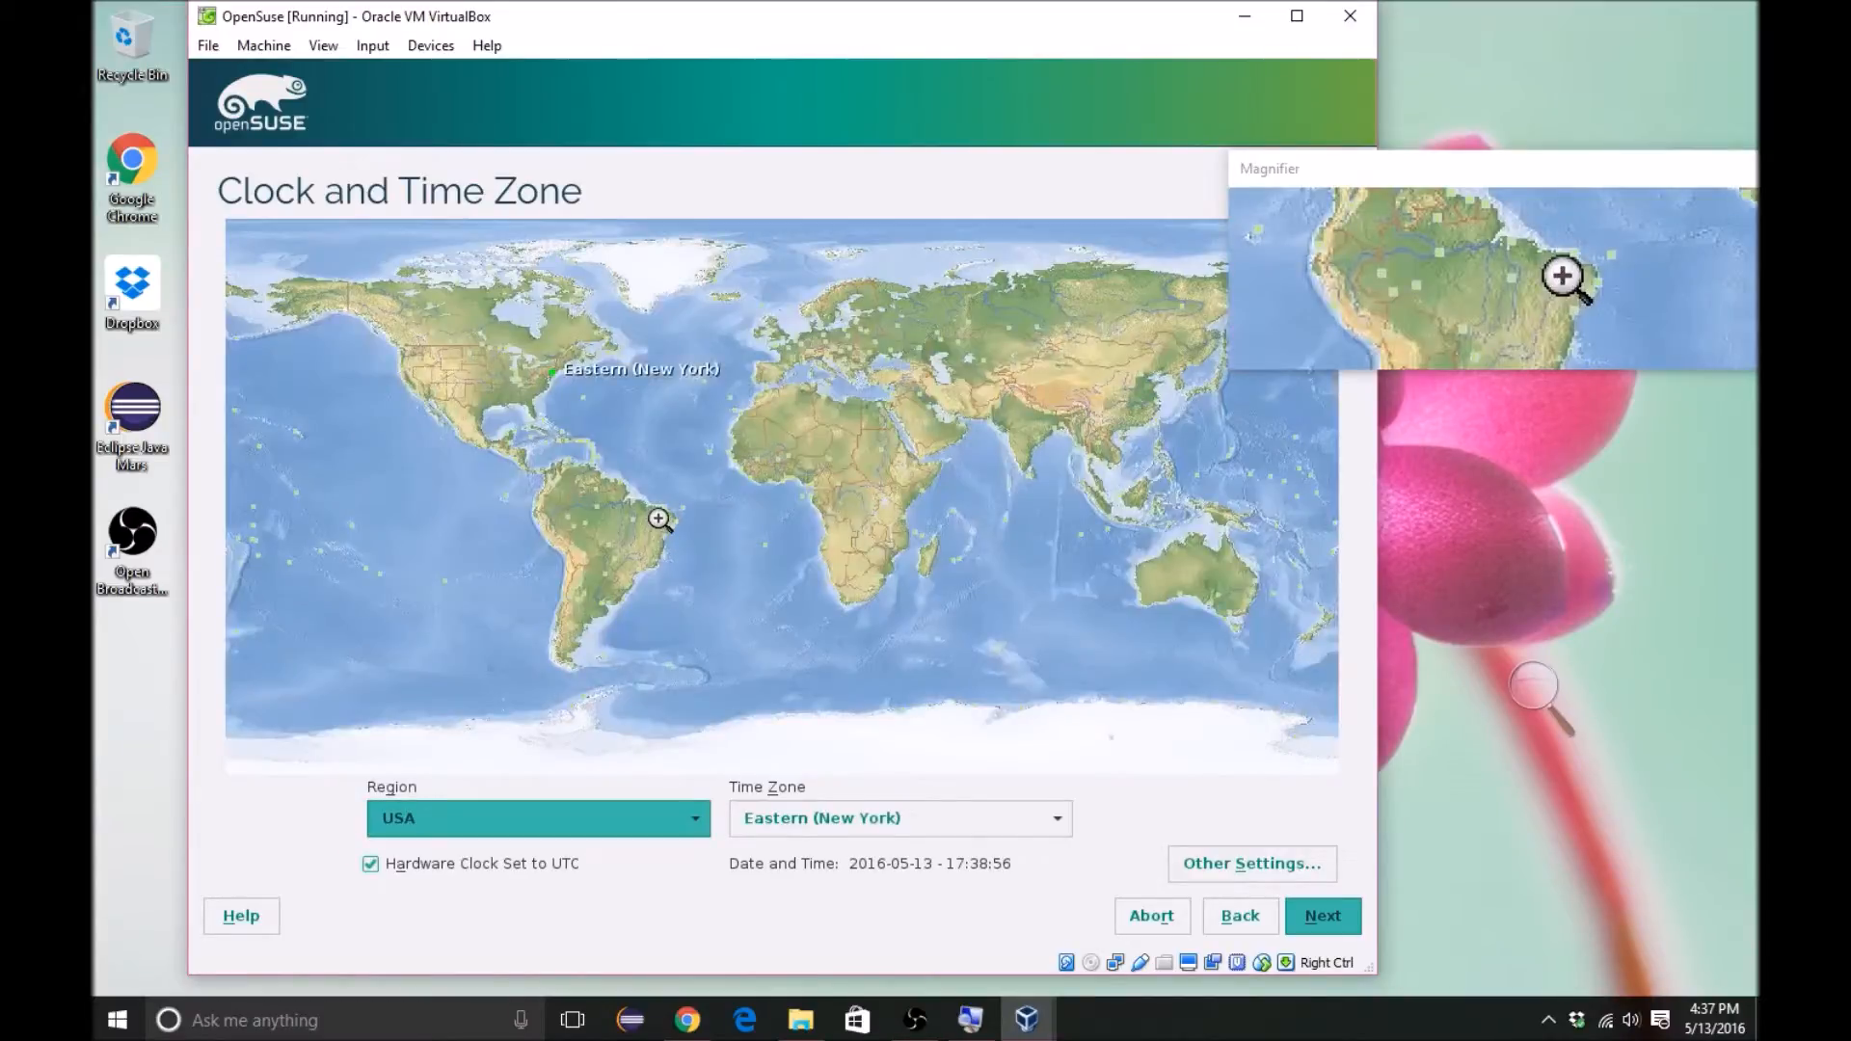
{"action": "left_click", "coordinate": [504, 401]}
{"action": "left_click", "coordinate": [723, 506]}
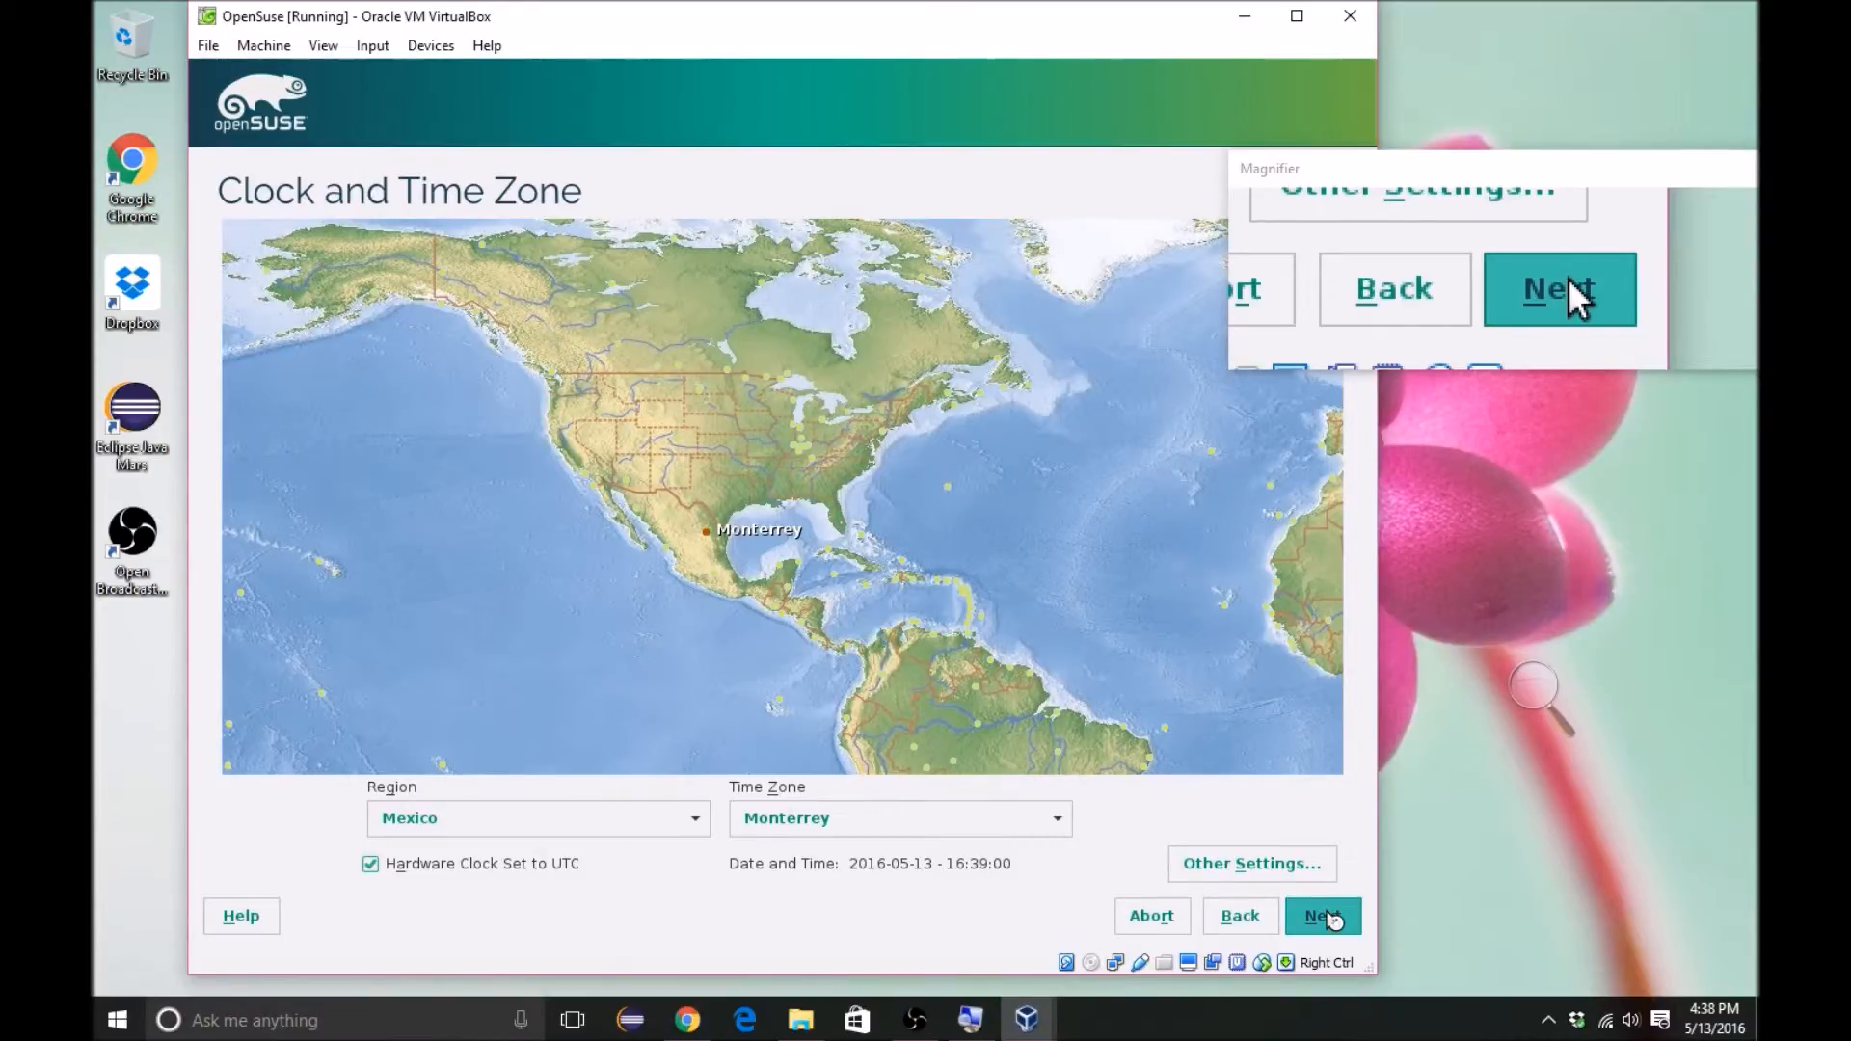
{"action": "left_click", "coordinate": [1329, 914]}
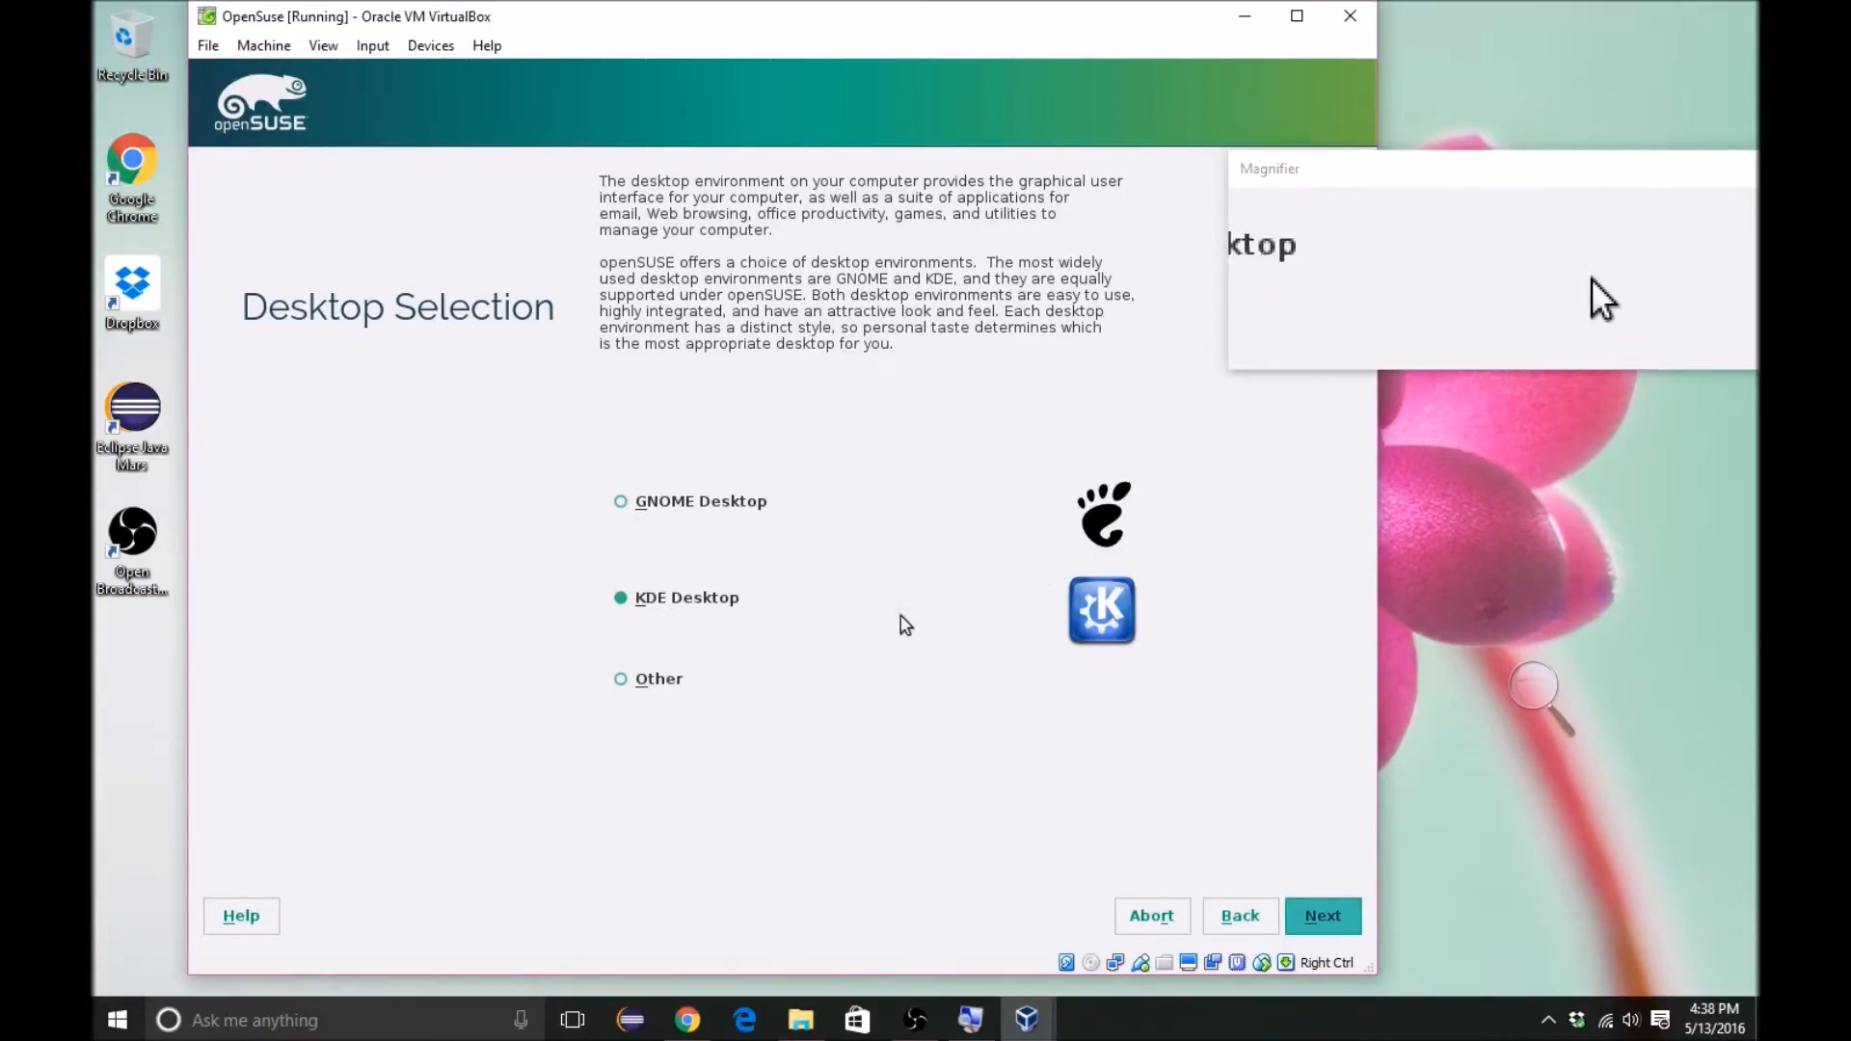
Step: Select GNOME Desktop instead of KDE and continue to Create New User
{"action": "left_click", "coordinate": [700, 503]}
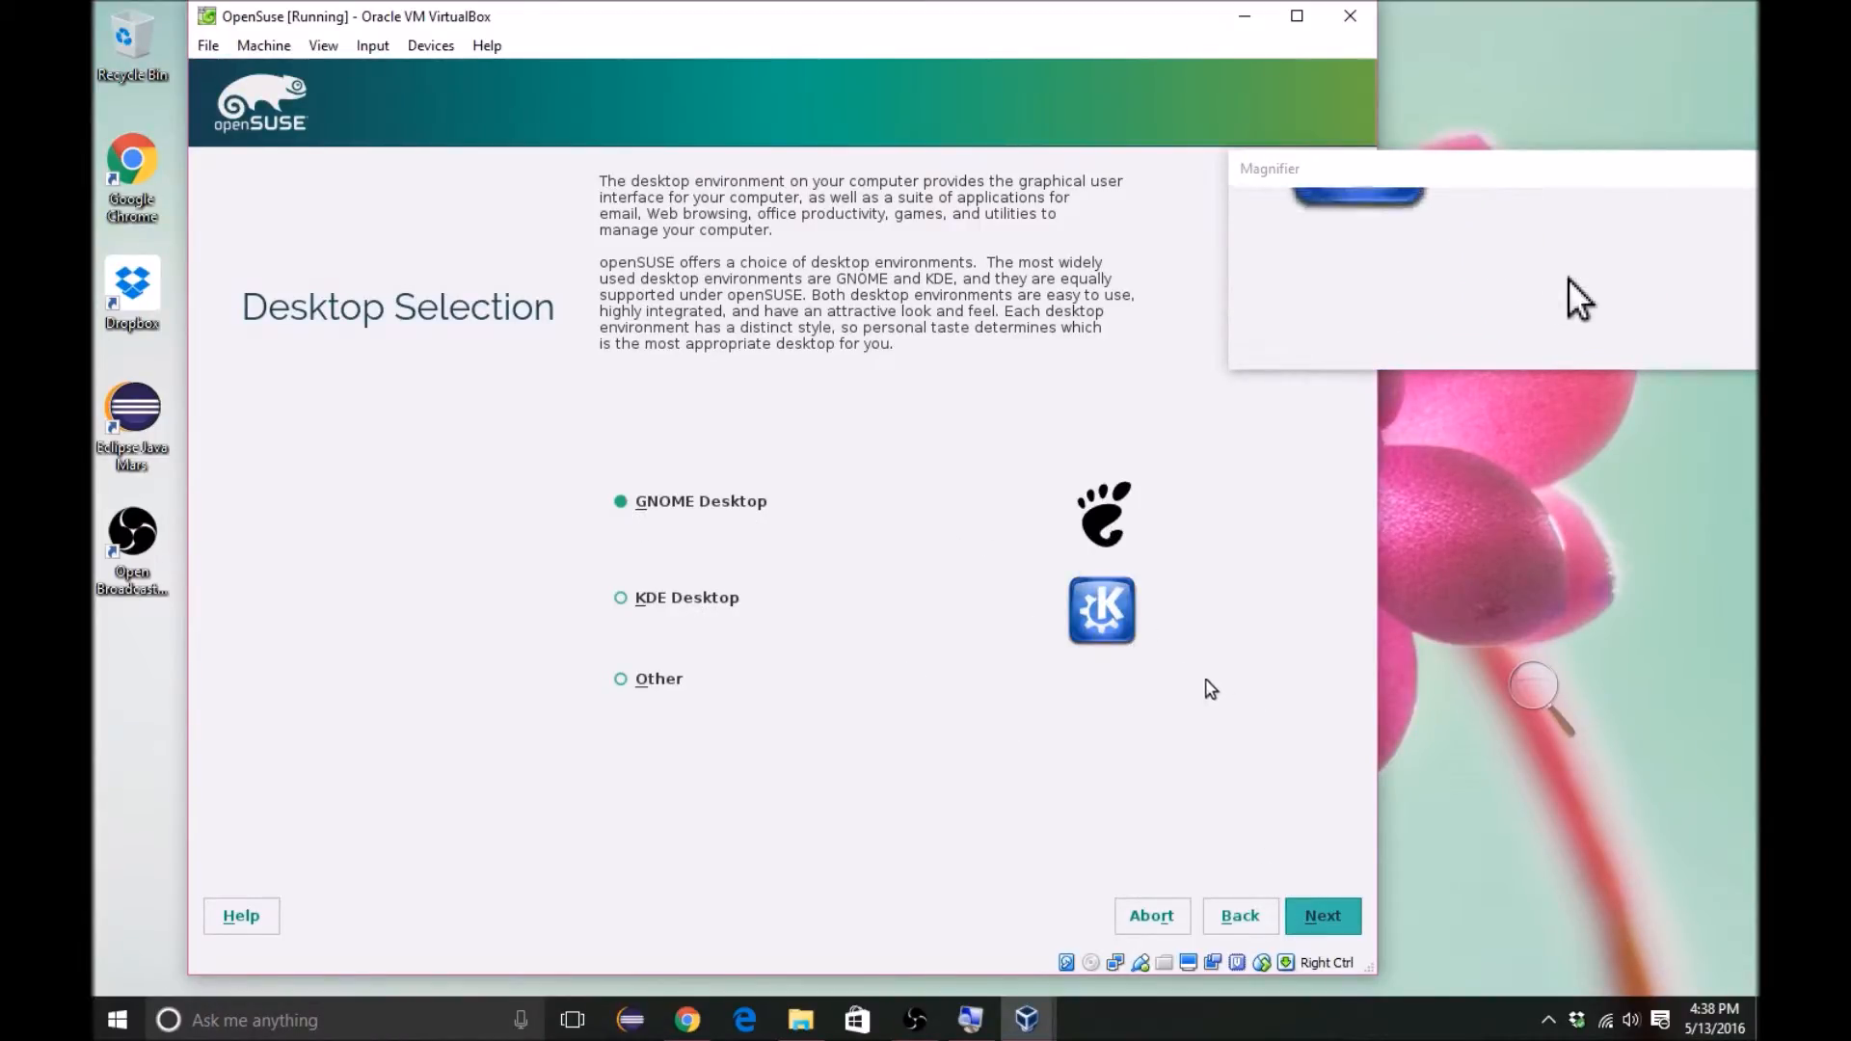
{"action": "left_click", "coordinate": [1315, 921]}
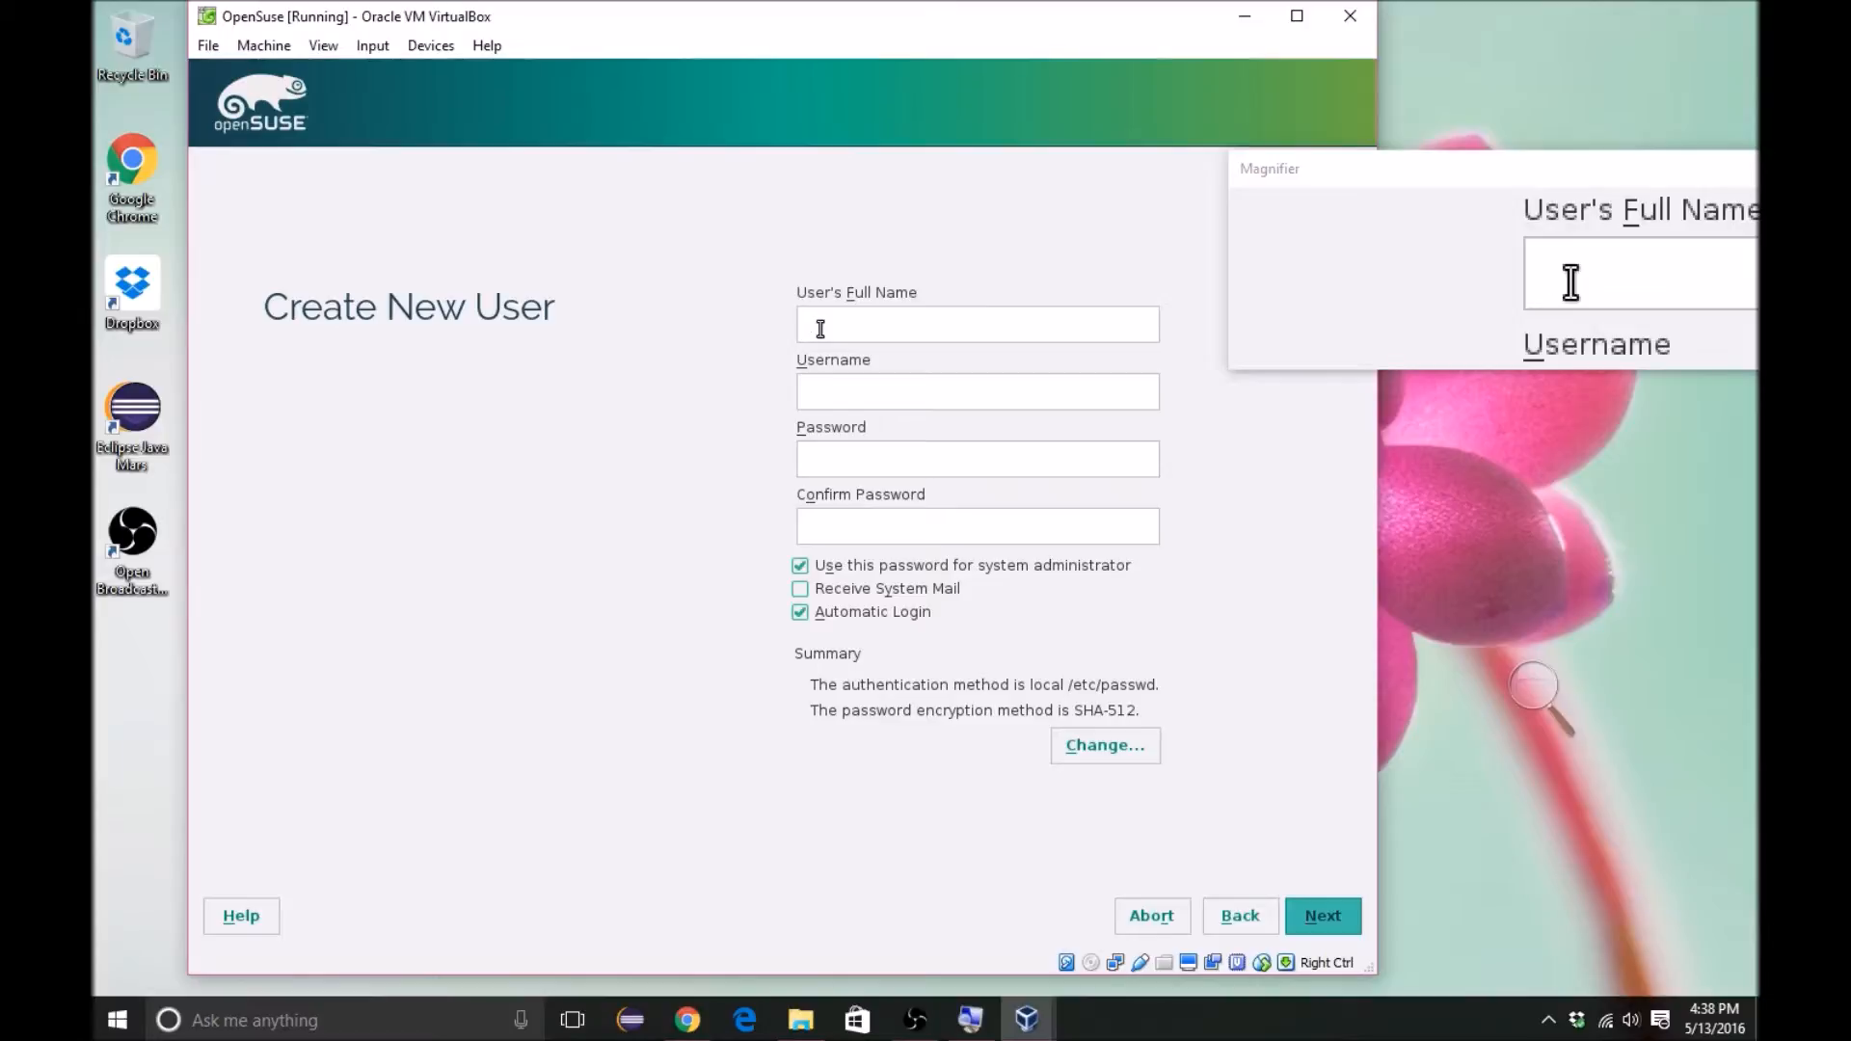
Step: Enter the user's full name, type and confirm the account password, and continue
{"action": "type", "text": "Debarshi Kundu"}
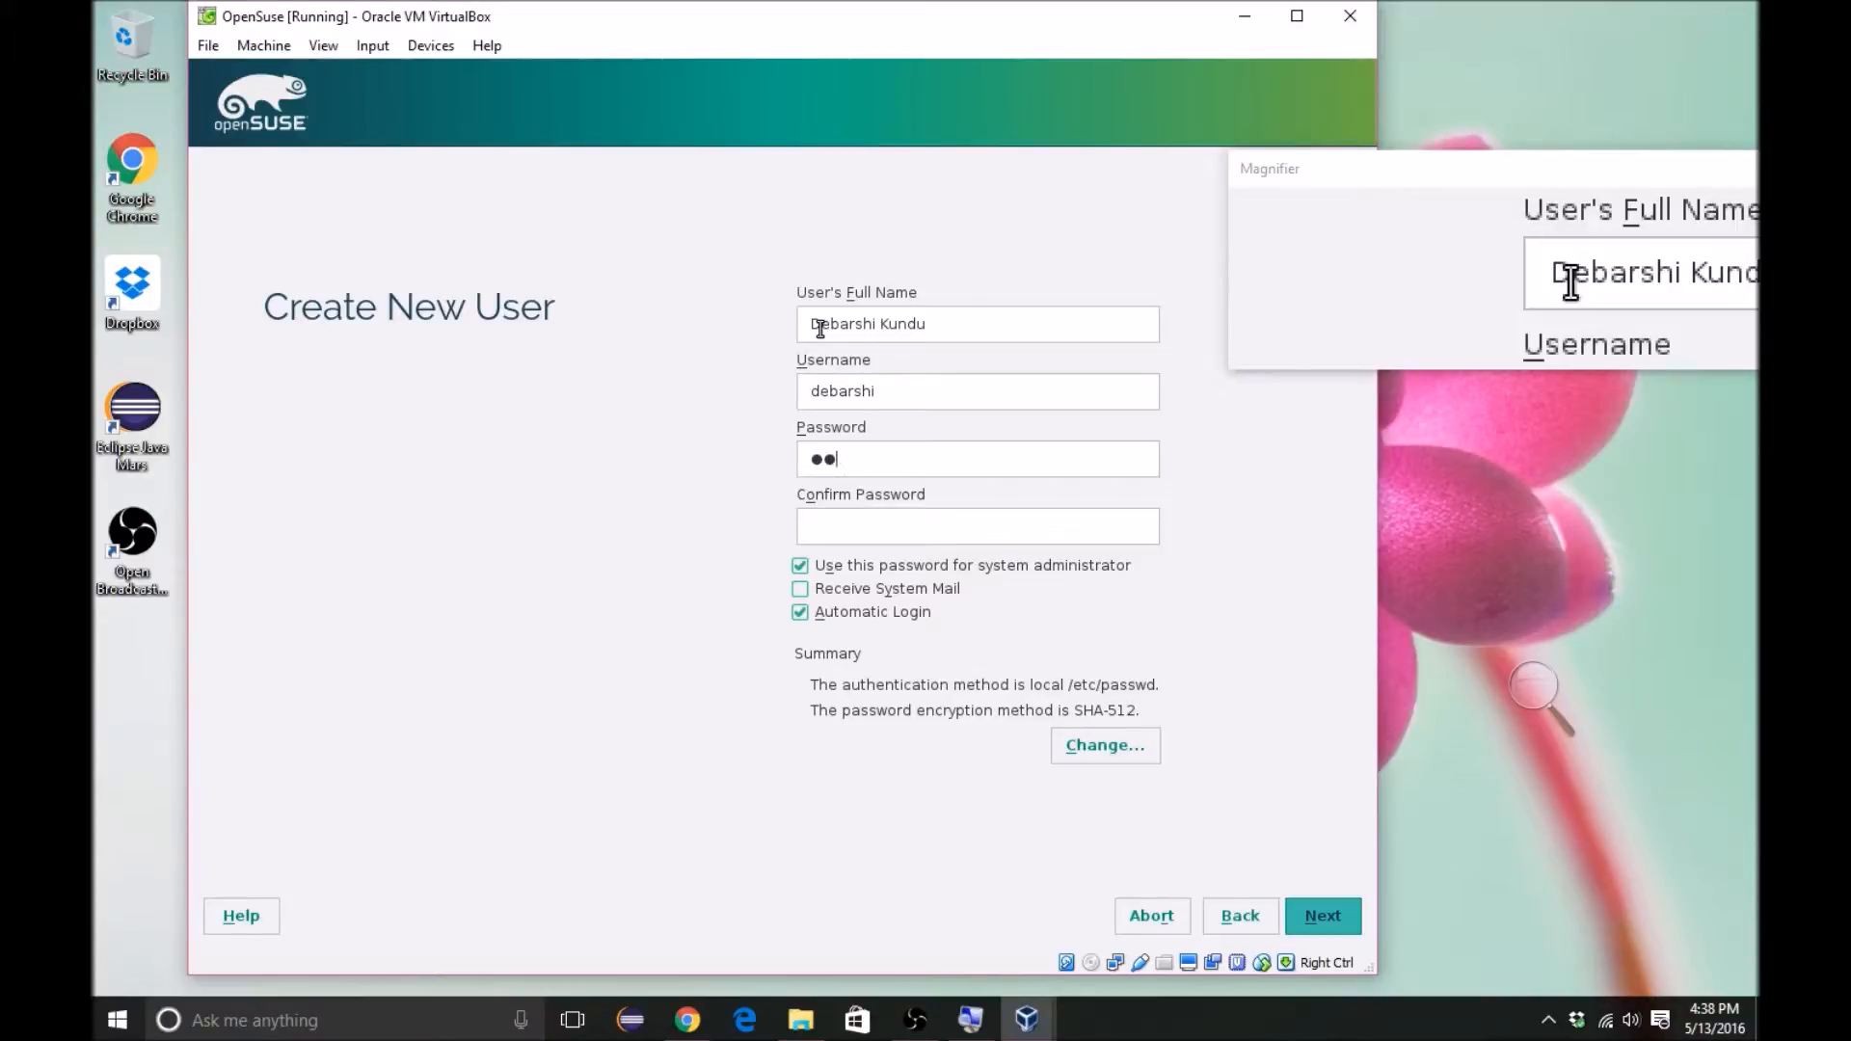
{"action": "key", "text": "BackSpace"}
{"action": "key", "text": "BackSpace"}
{"action": "key", "text": "BackSpace"}
{"action": "type", "text": "••••••"}
{"action": "key", "text": "BackSpace"}
{"action": "key", "text": "BackSpace"}
{"action": "key", "text": "BackSpace"}
{"action": "key", "text": "BackSpace"}
{"action": "key", "text": "BackSpace"}
{"action": "key", "text": "BackSpace"}
{"action": "key", "text": "BackSpace"}
{"action": "type", "text": "••••••••••••••••••••••••"}
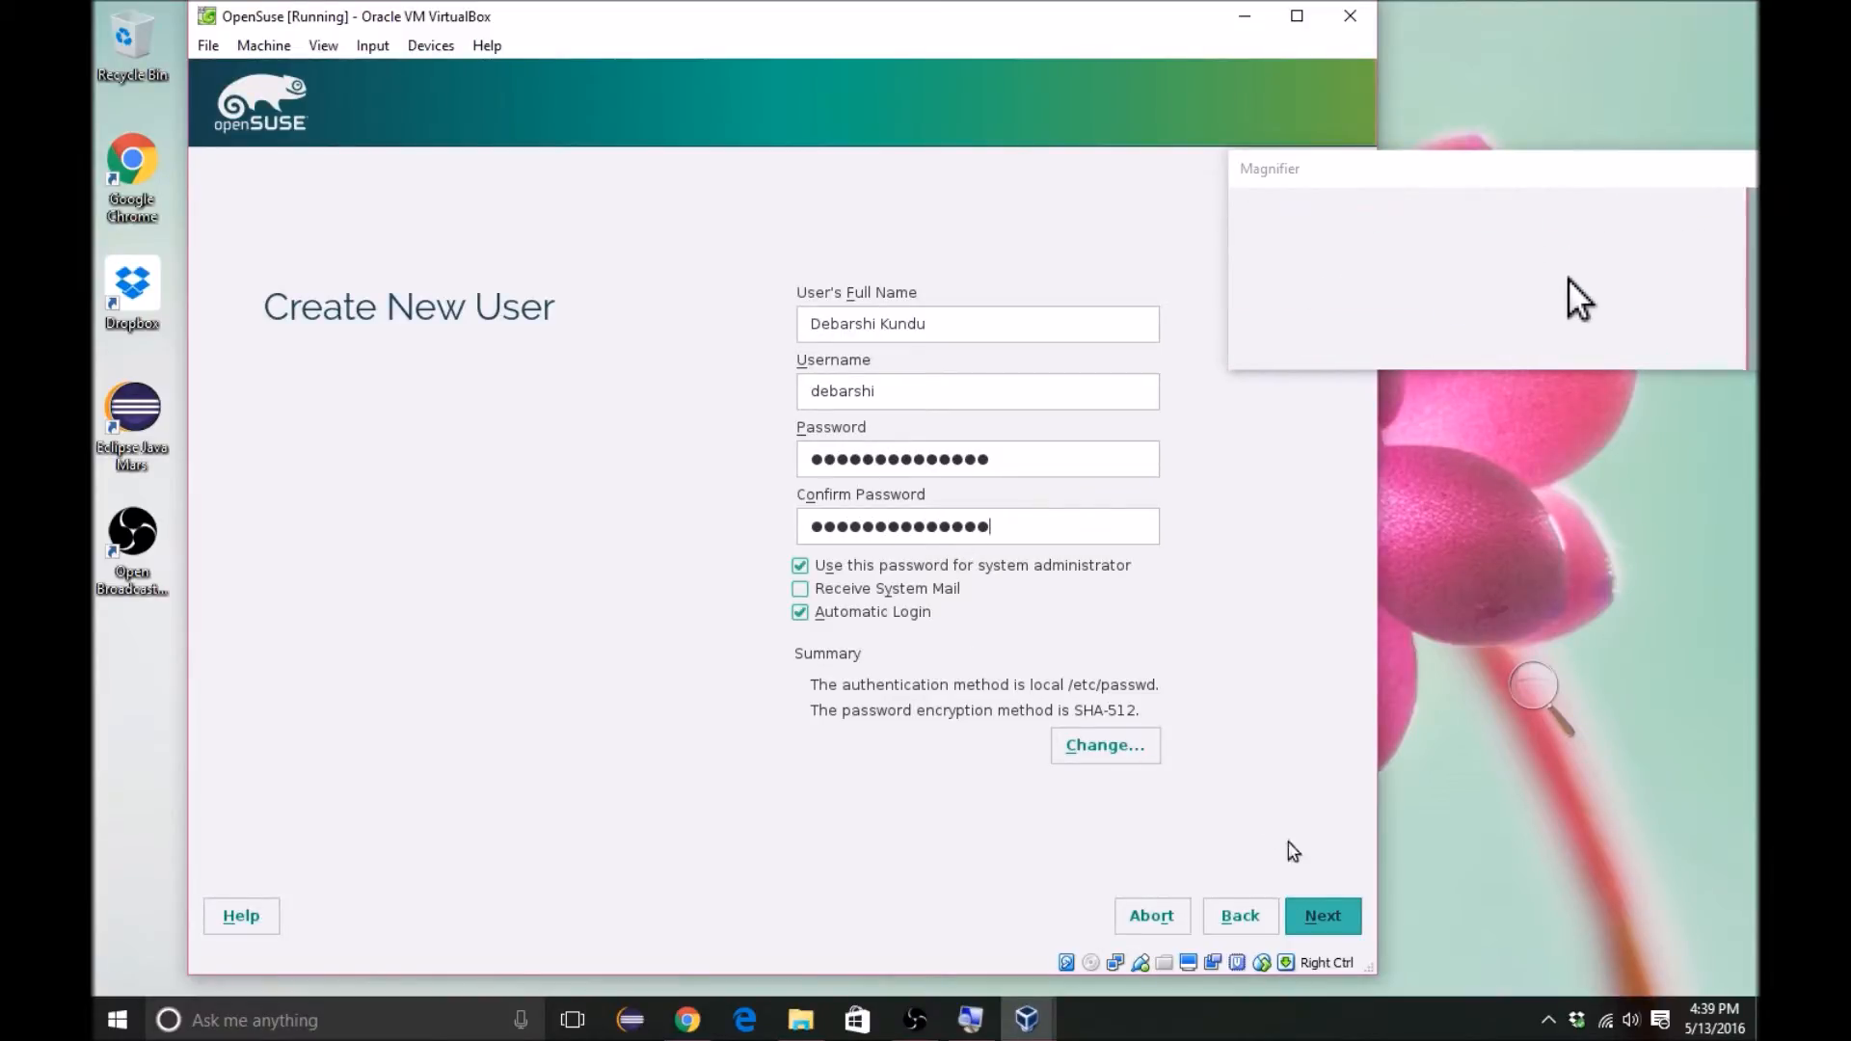
{"action": "left_click", "coordinate": [1323, 919]}
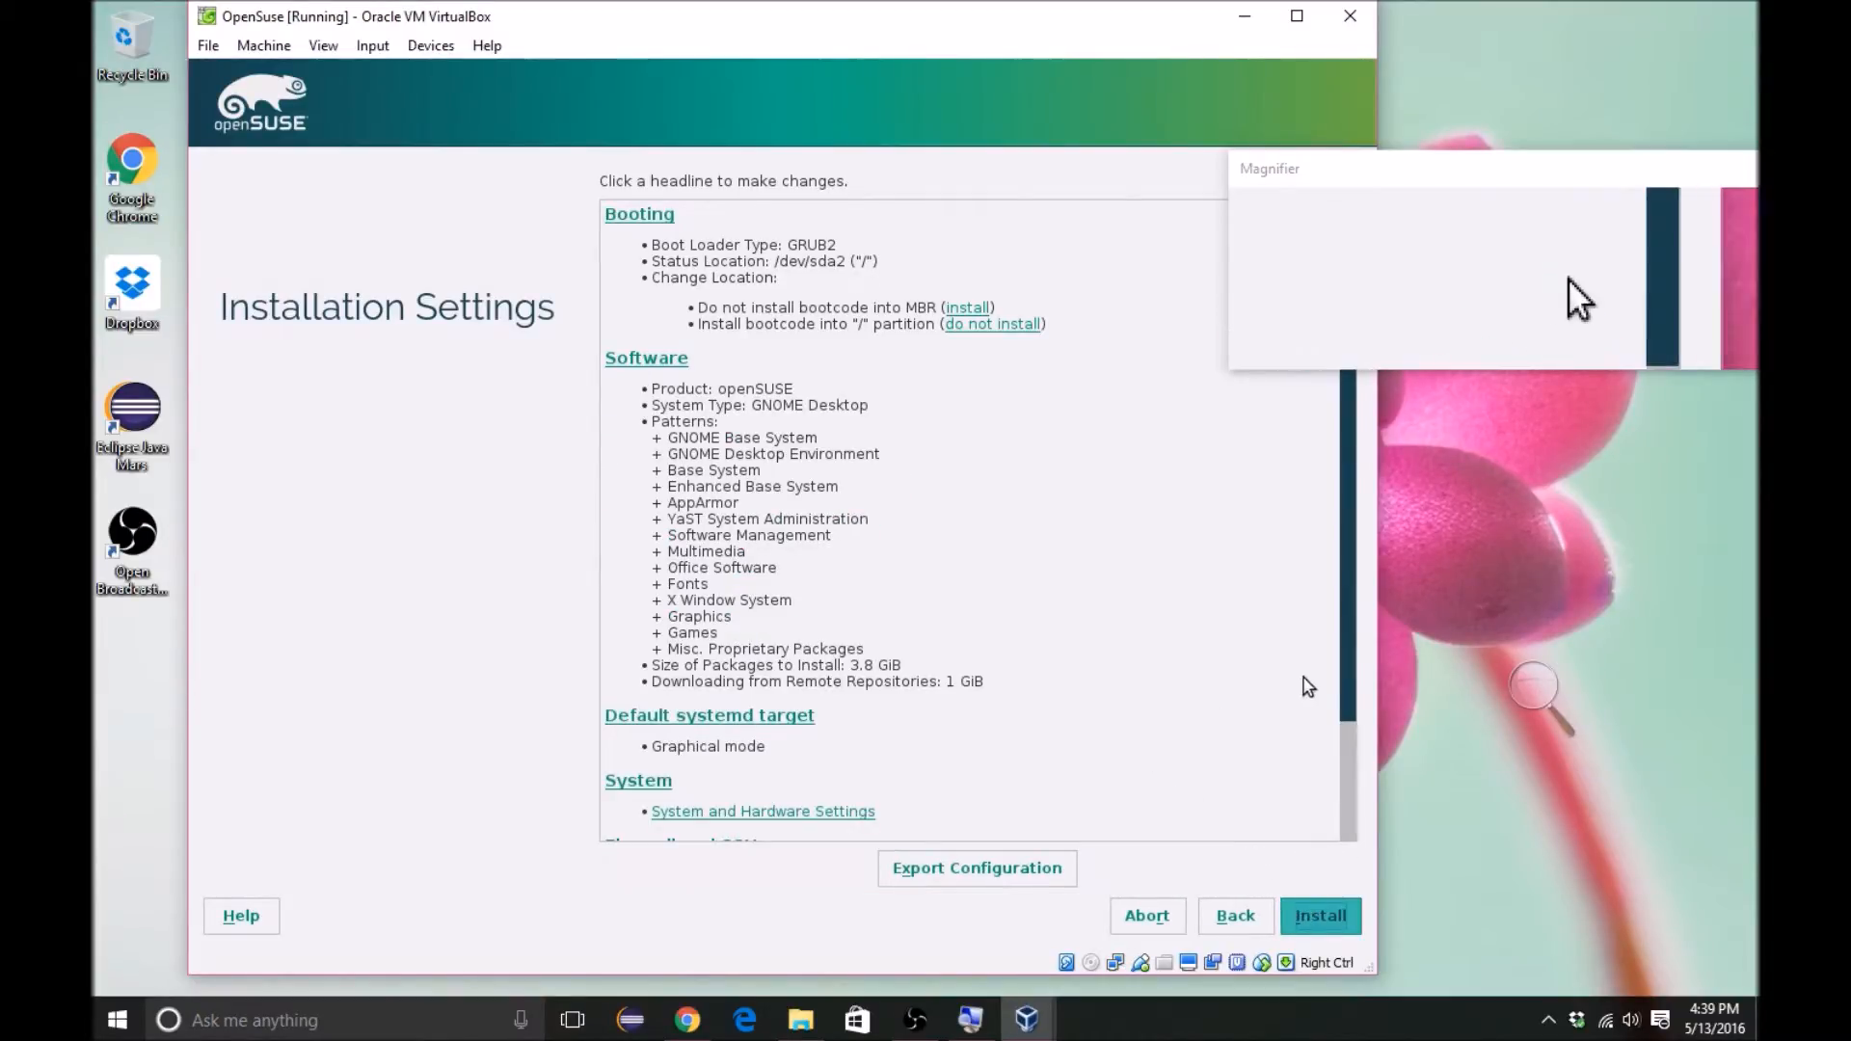
Step: Review the Installation Settings summary (GNOME Desktop, 3.8 GiB packages) and request the install
{"action": "left_click_drag", "start_coordinate": [1336, 659], "coordinate": [1352, 798]}
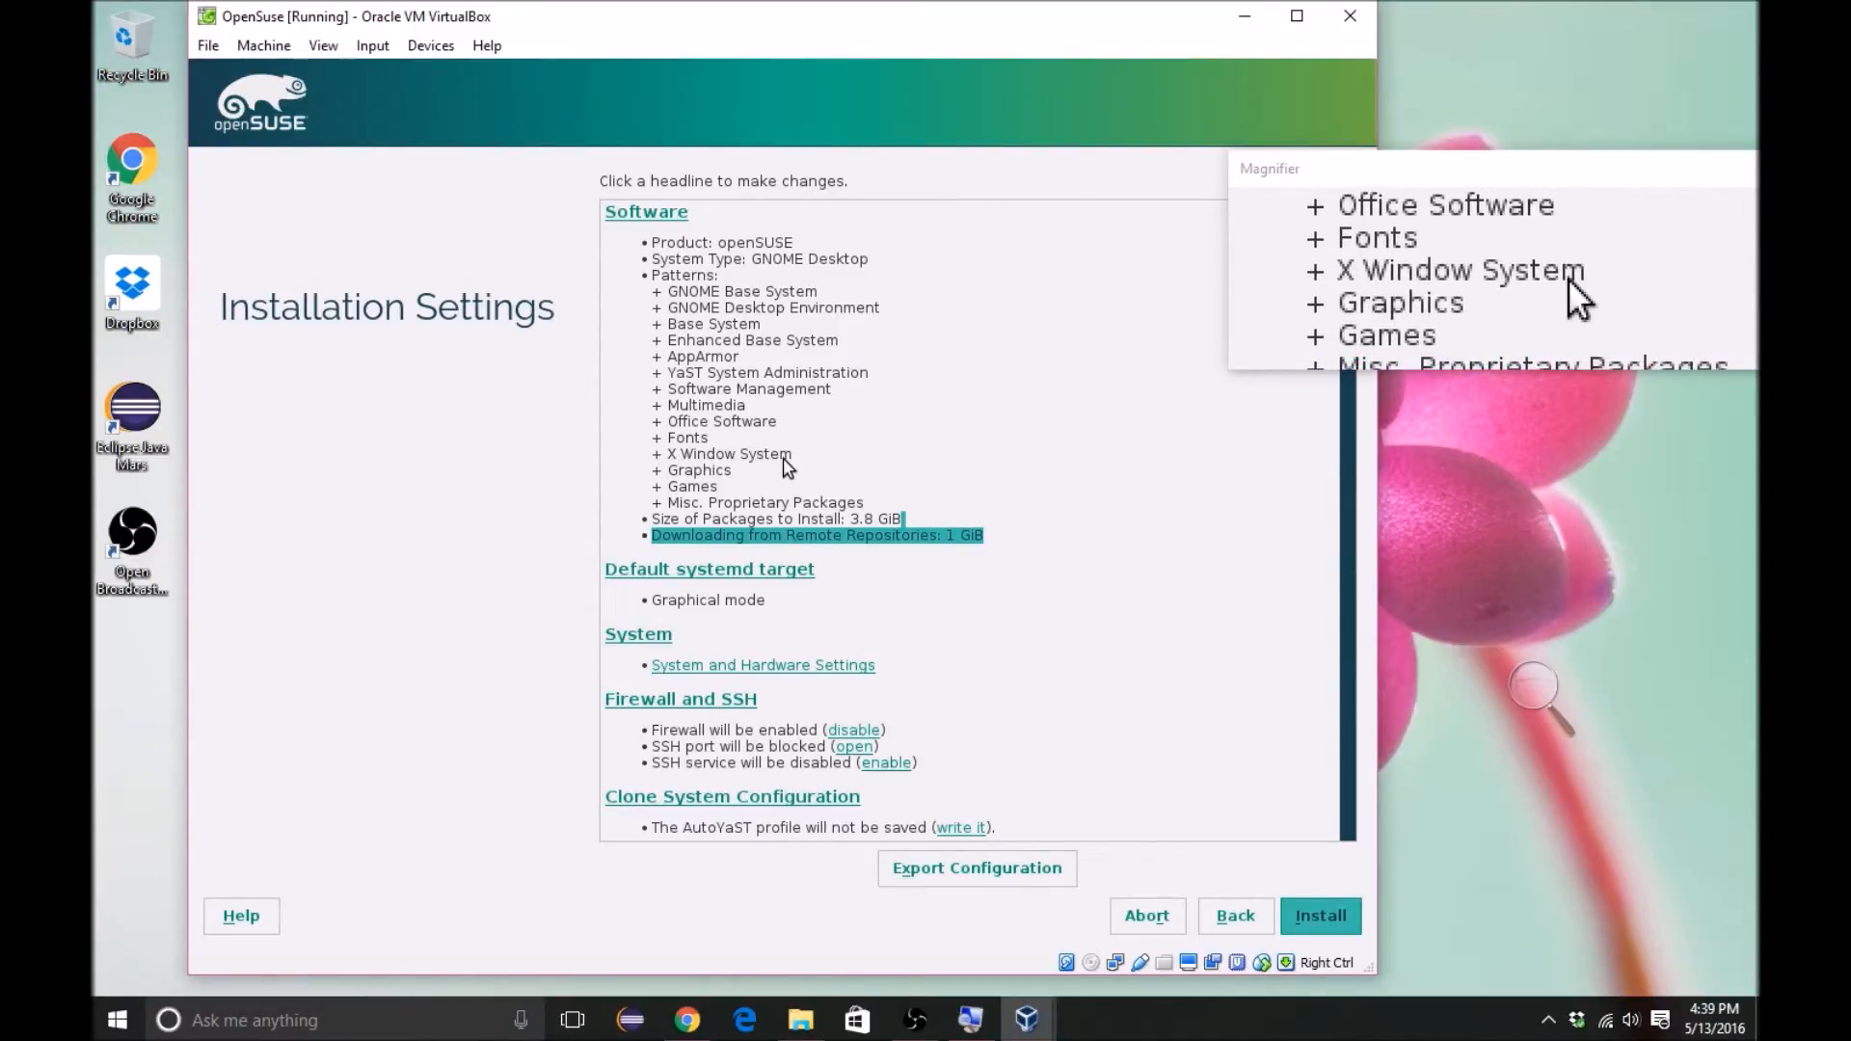
{"action": "left_click_drag", "start_coordinate": [699, 421], "coordinate": [692, 488]}
{"action": "left_click", "coordinate": [657, 423]}
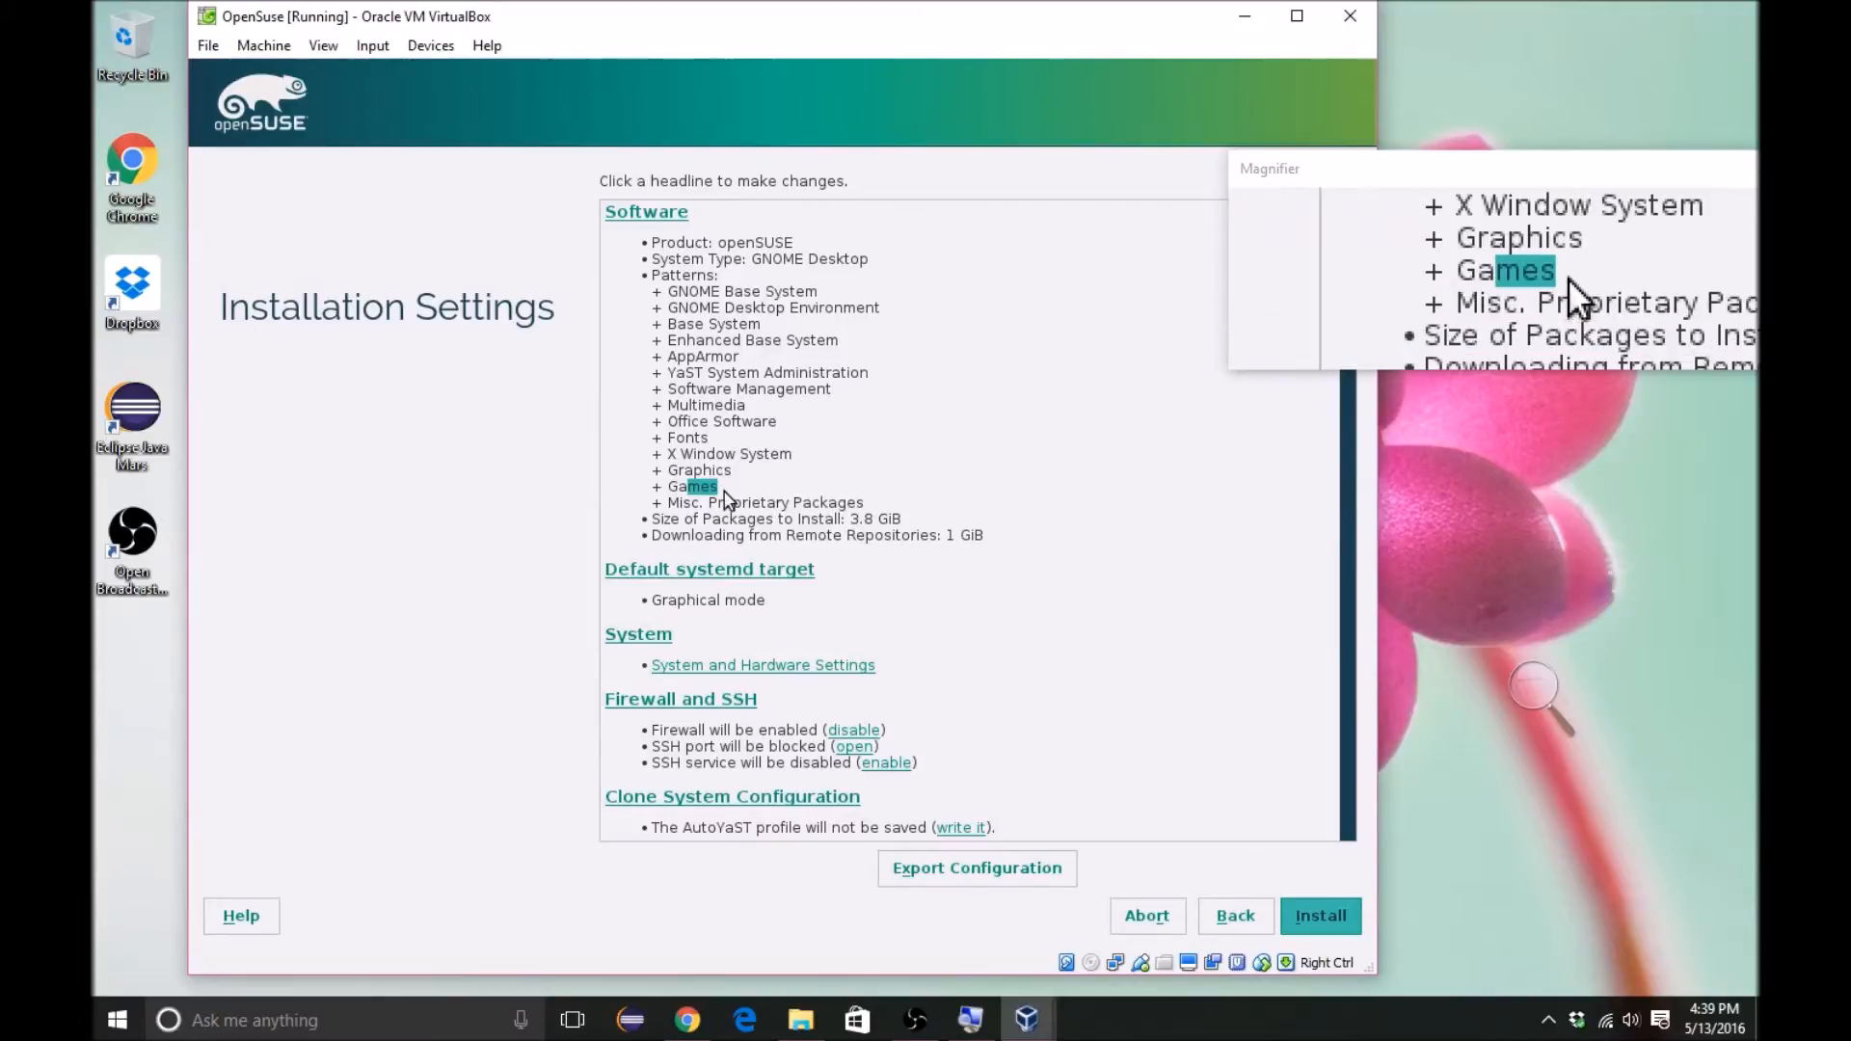
{"action": "scroll", "coordinate": [829, 505], "scroll_direction": "up", "scroll_amount": 1}
{"action": "scroll", "coordinate": [831, 505], "scroll_direction": "down", "scroll_amount": 1}
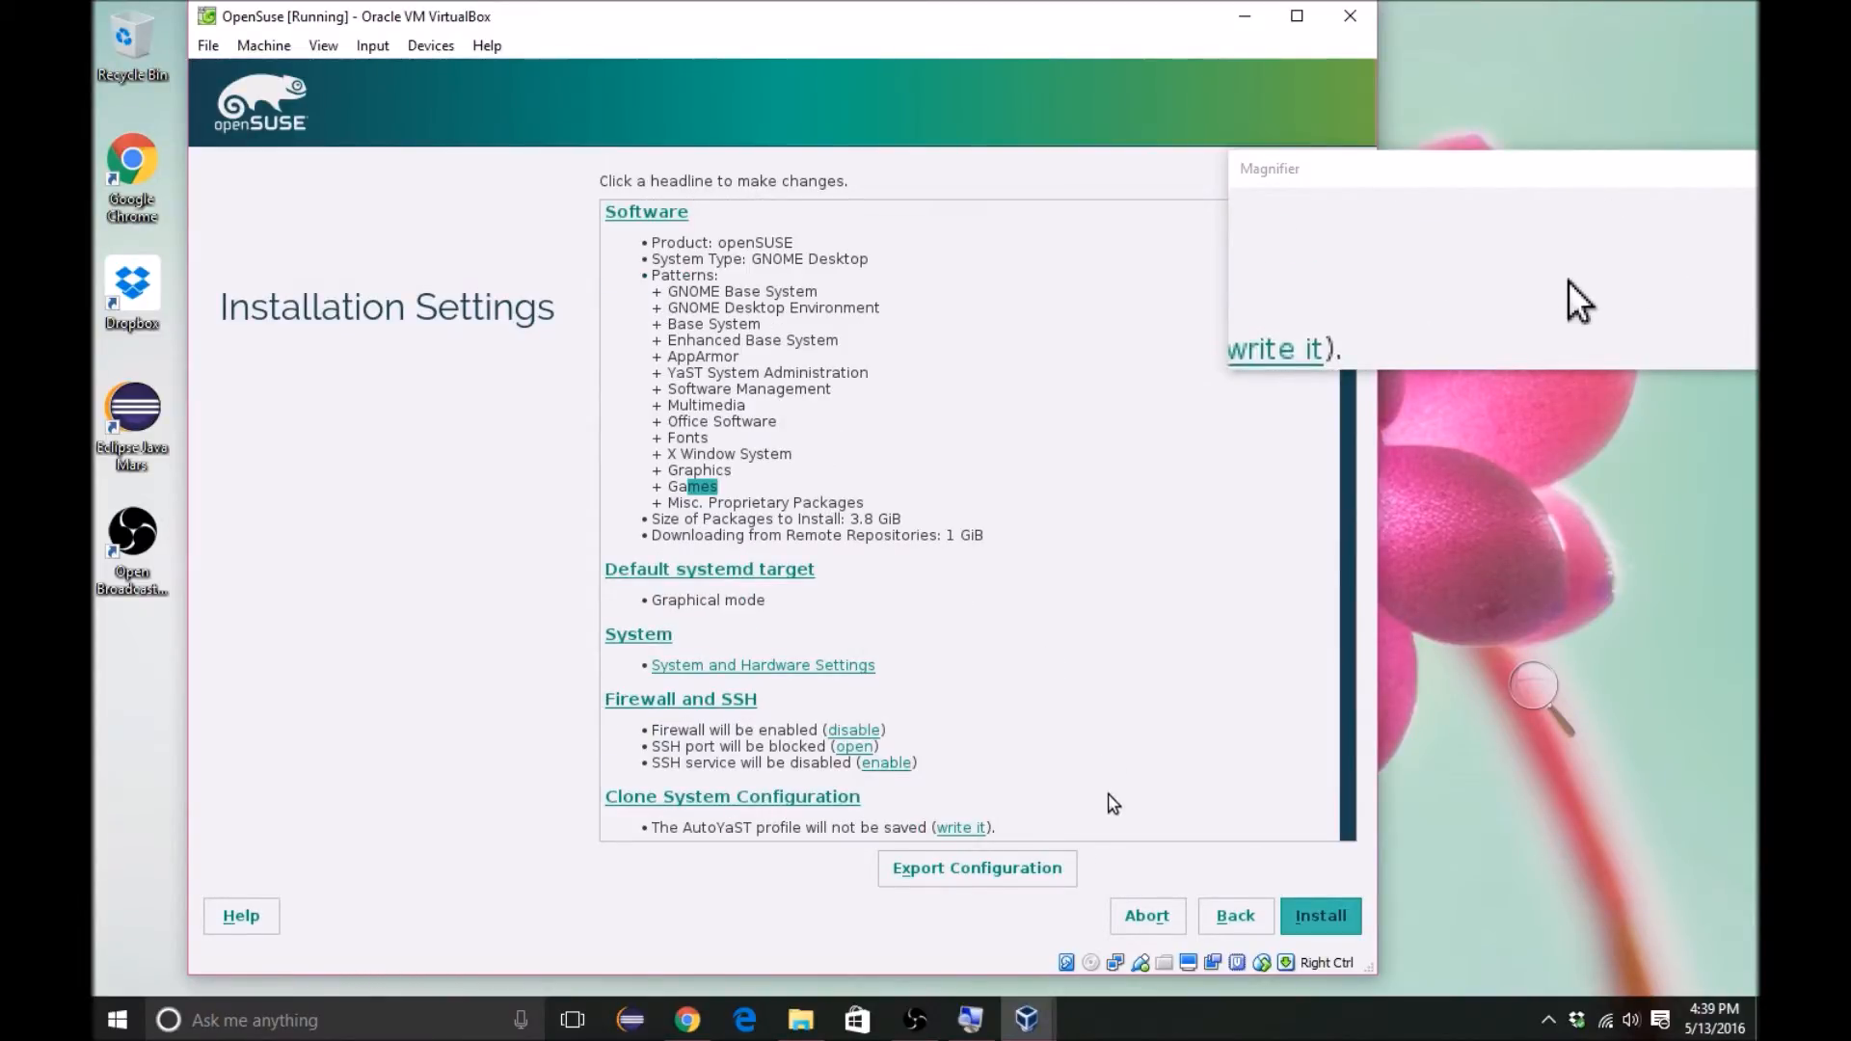
{"action": "left_click", "coordinate": [1316, 919]}
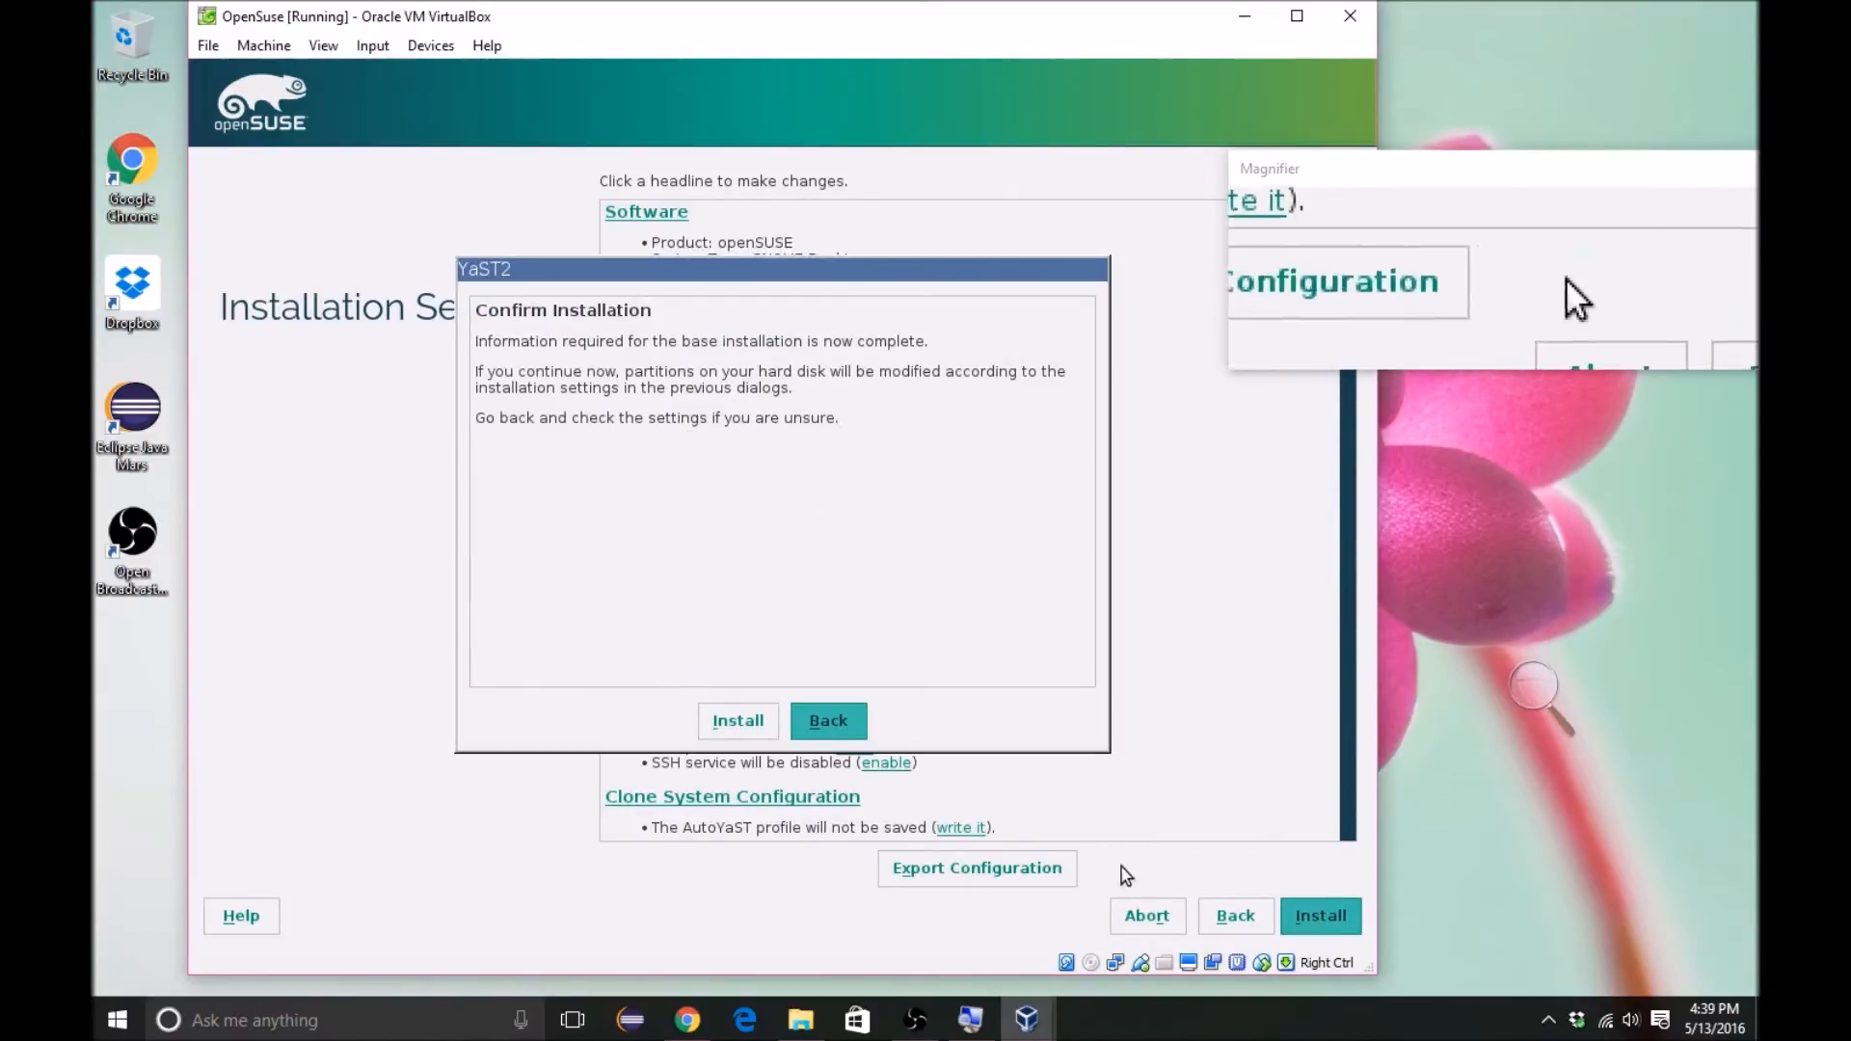
Step: Confirm the openSUSE install so partitions and subvolumes are created, then bring OBS forward
{"action": "left_click", "coordinate": [771, 723]}
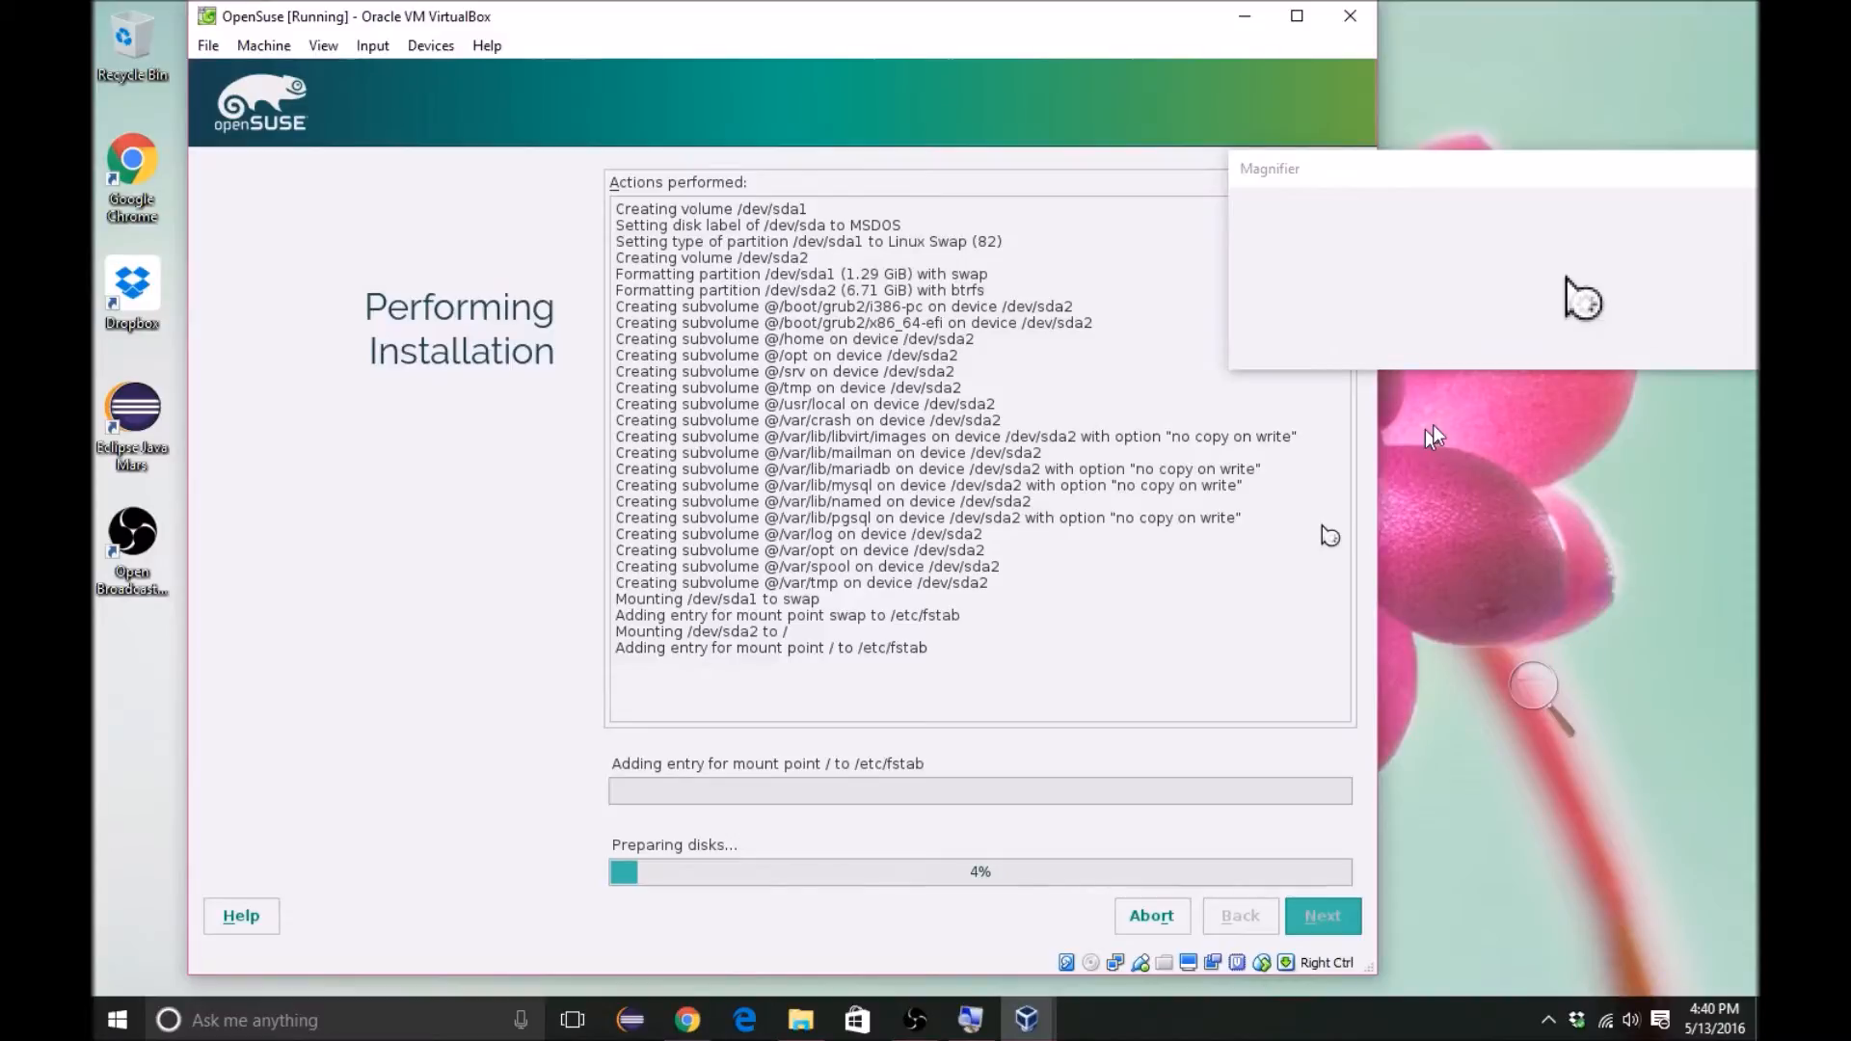
{"action": "left_click", "coordinate": [915, 1020]}
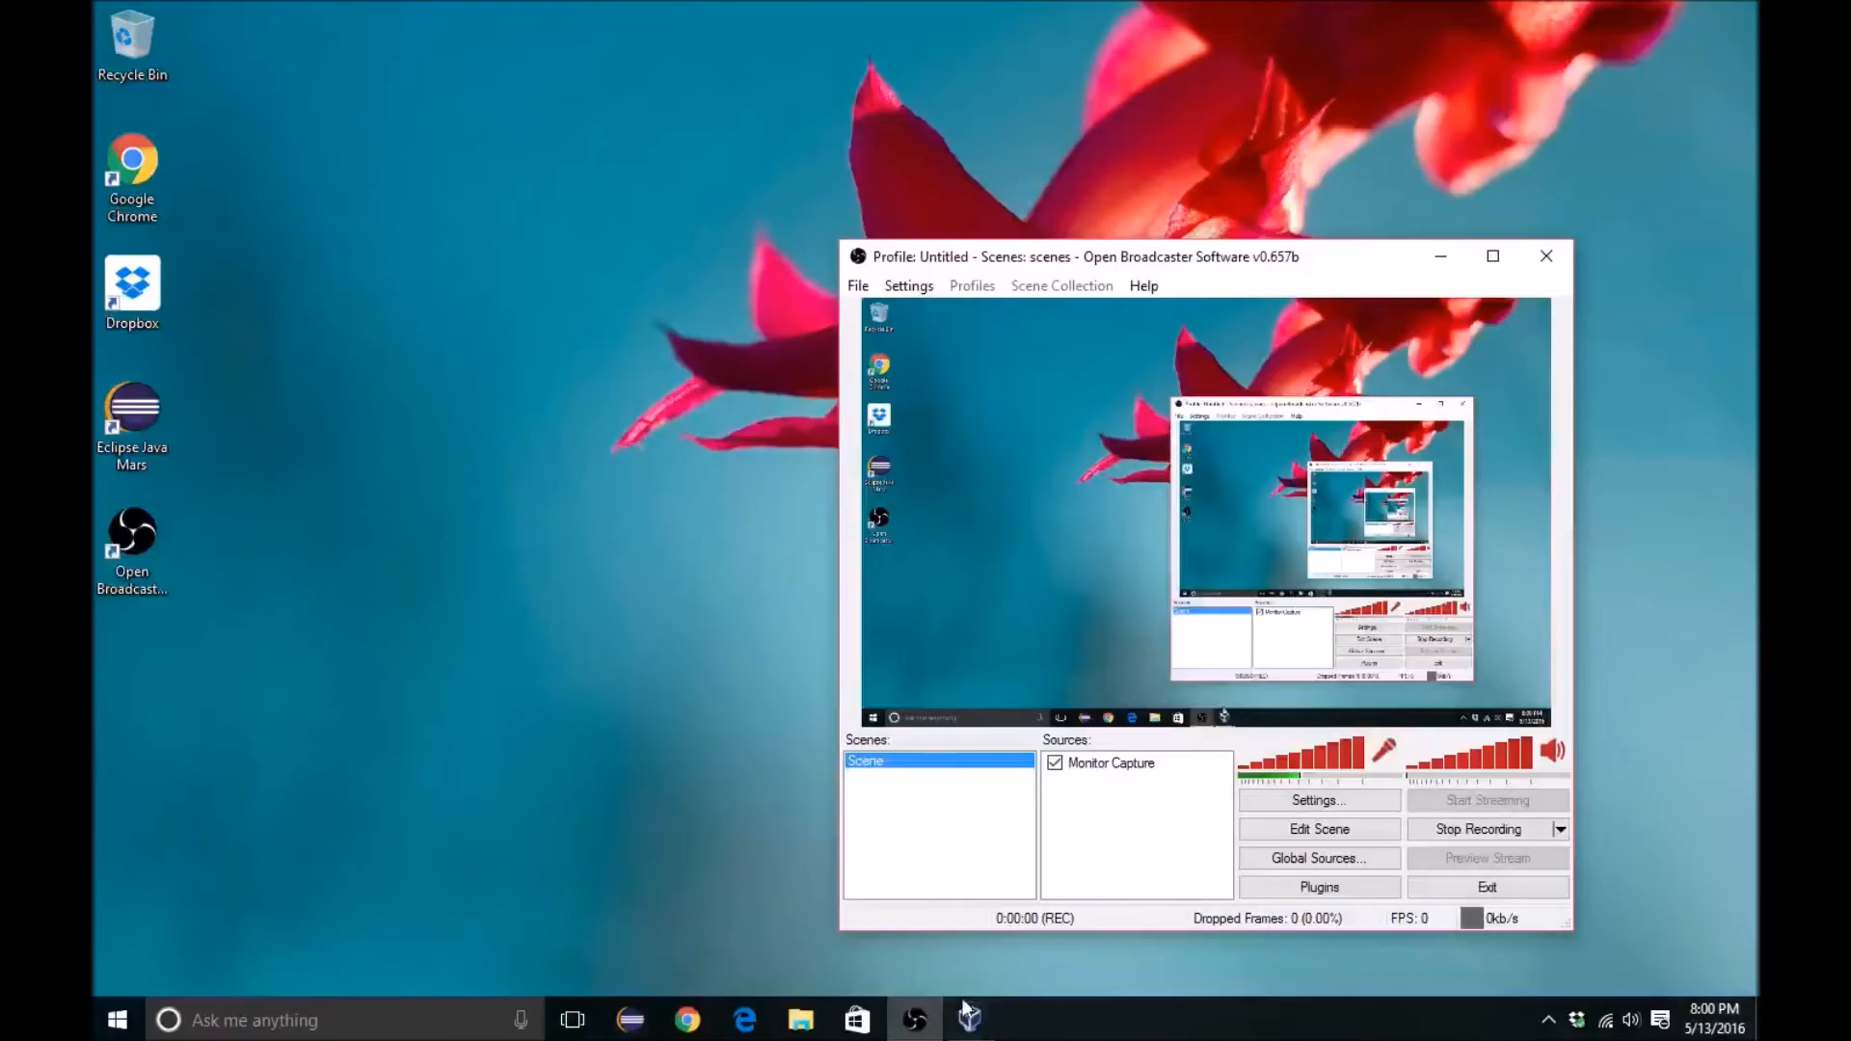
Step: Minimize OBS, restore the OpenSuse VirtualBox window, and slide the lock-screen curtain up
{"action": "left_click", "coordinate": [913, 1012]}
{"action": "mouse_move", "coordinate": [957, 1024]}
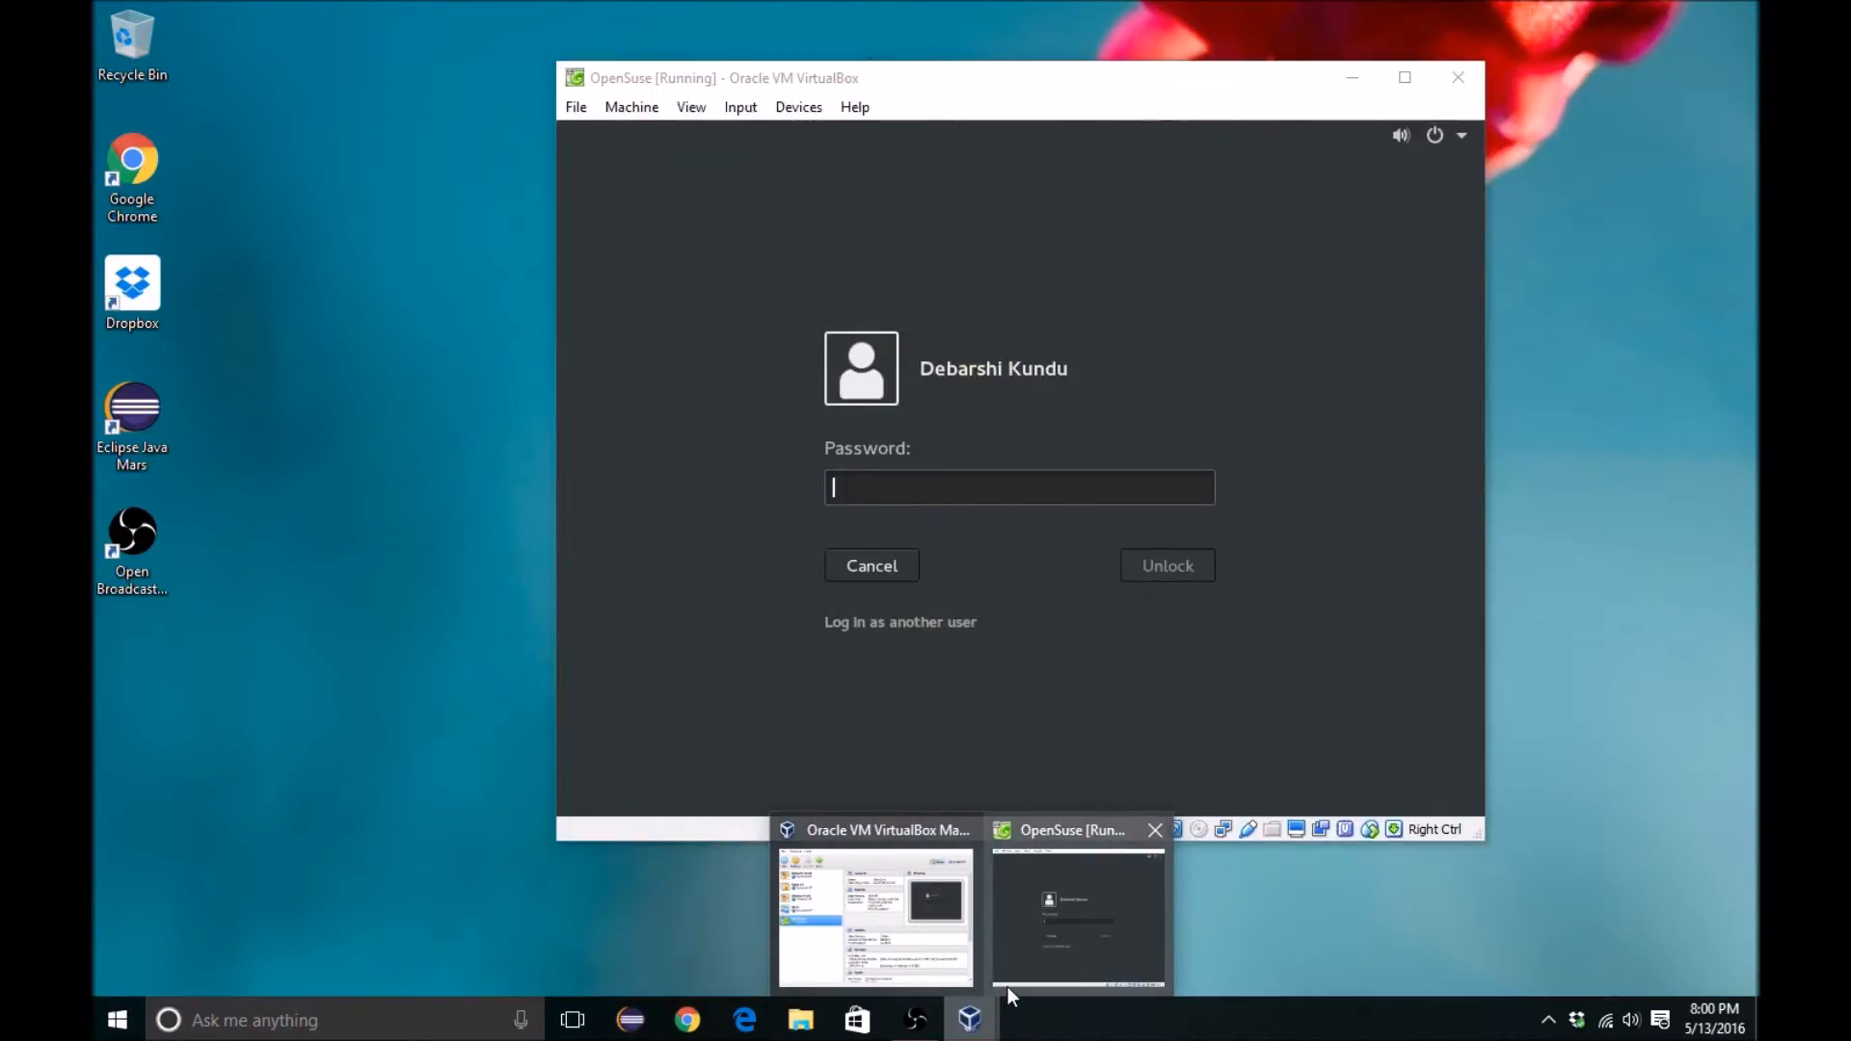
{"action": "left_click", "coordinate": [1008, 986]}
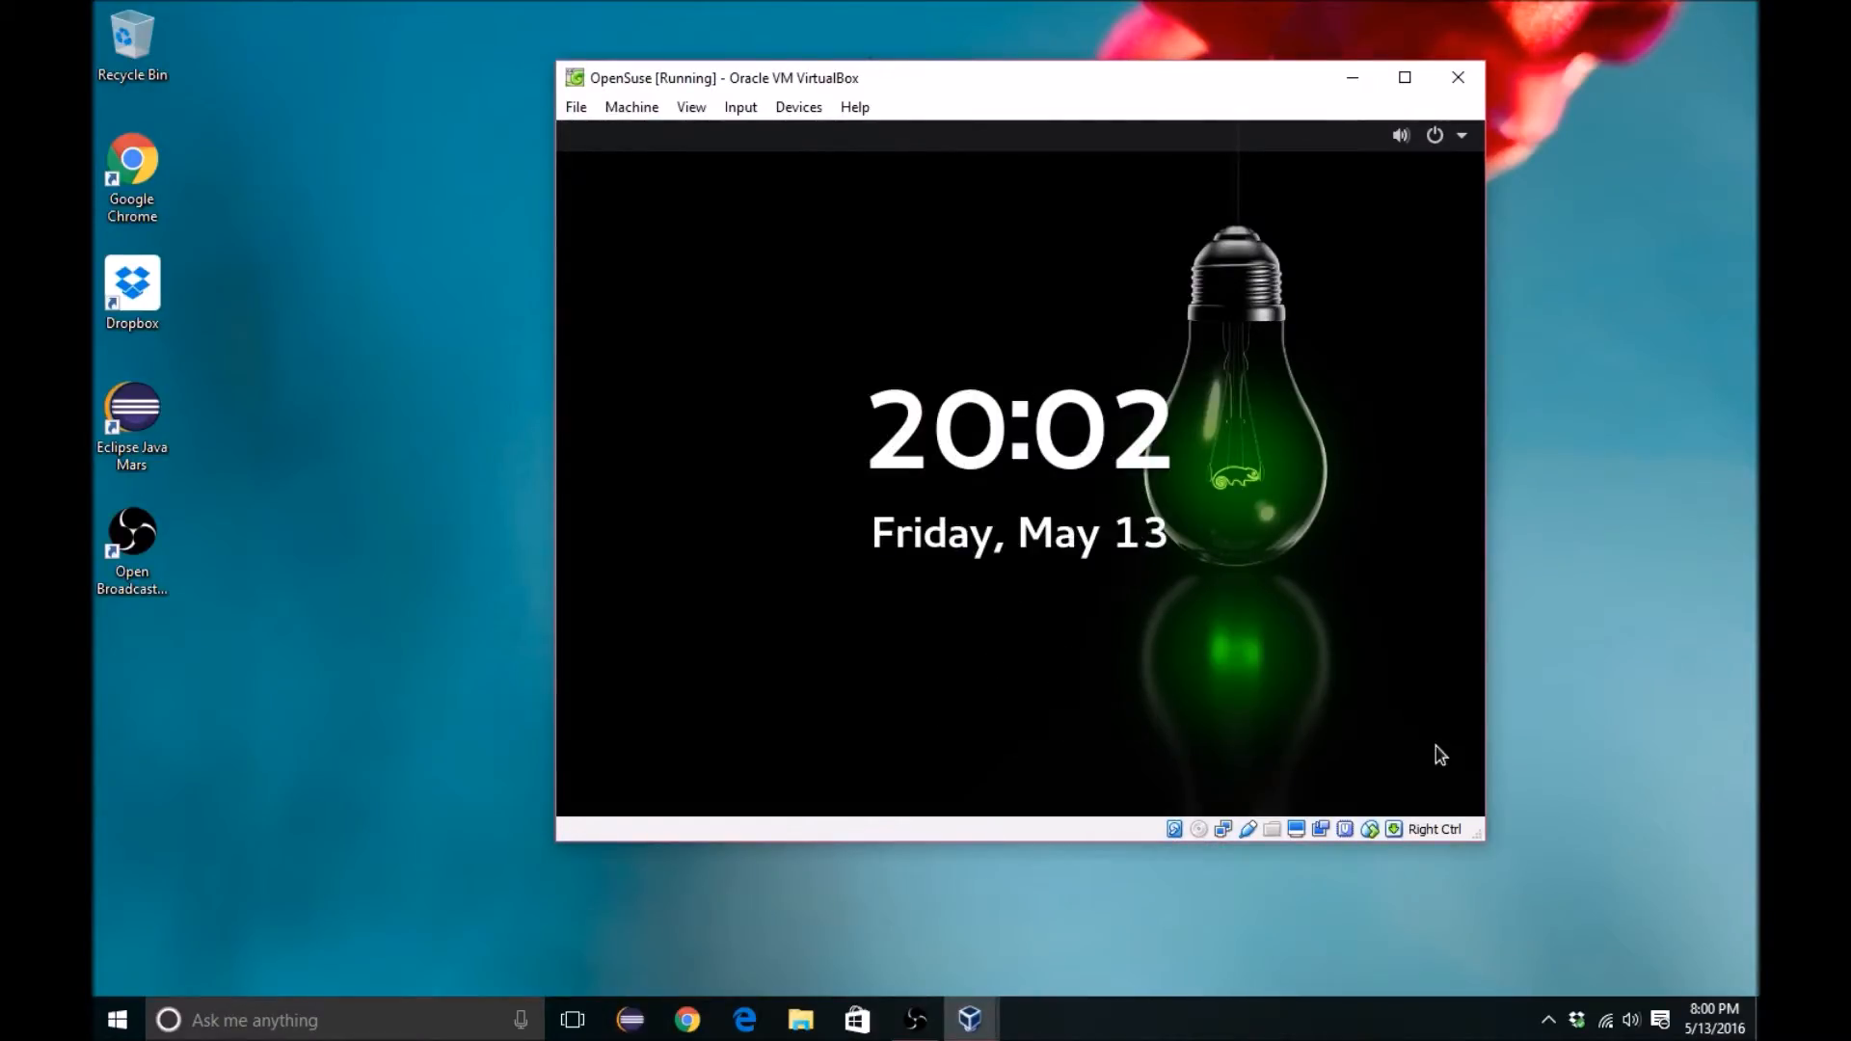
{"action": "mouse_move", "coordinate": [1003, 91]}
{"action": "left_mouse_down"}
{"action": "mouse_move", "coordinate": [1173, 135]}
{"action": "mouse_move", "coordinate": [974, 114]}
{"action": "left_mouse_up"}
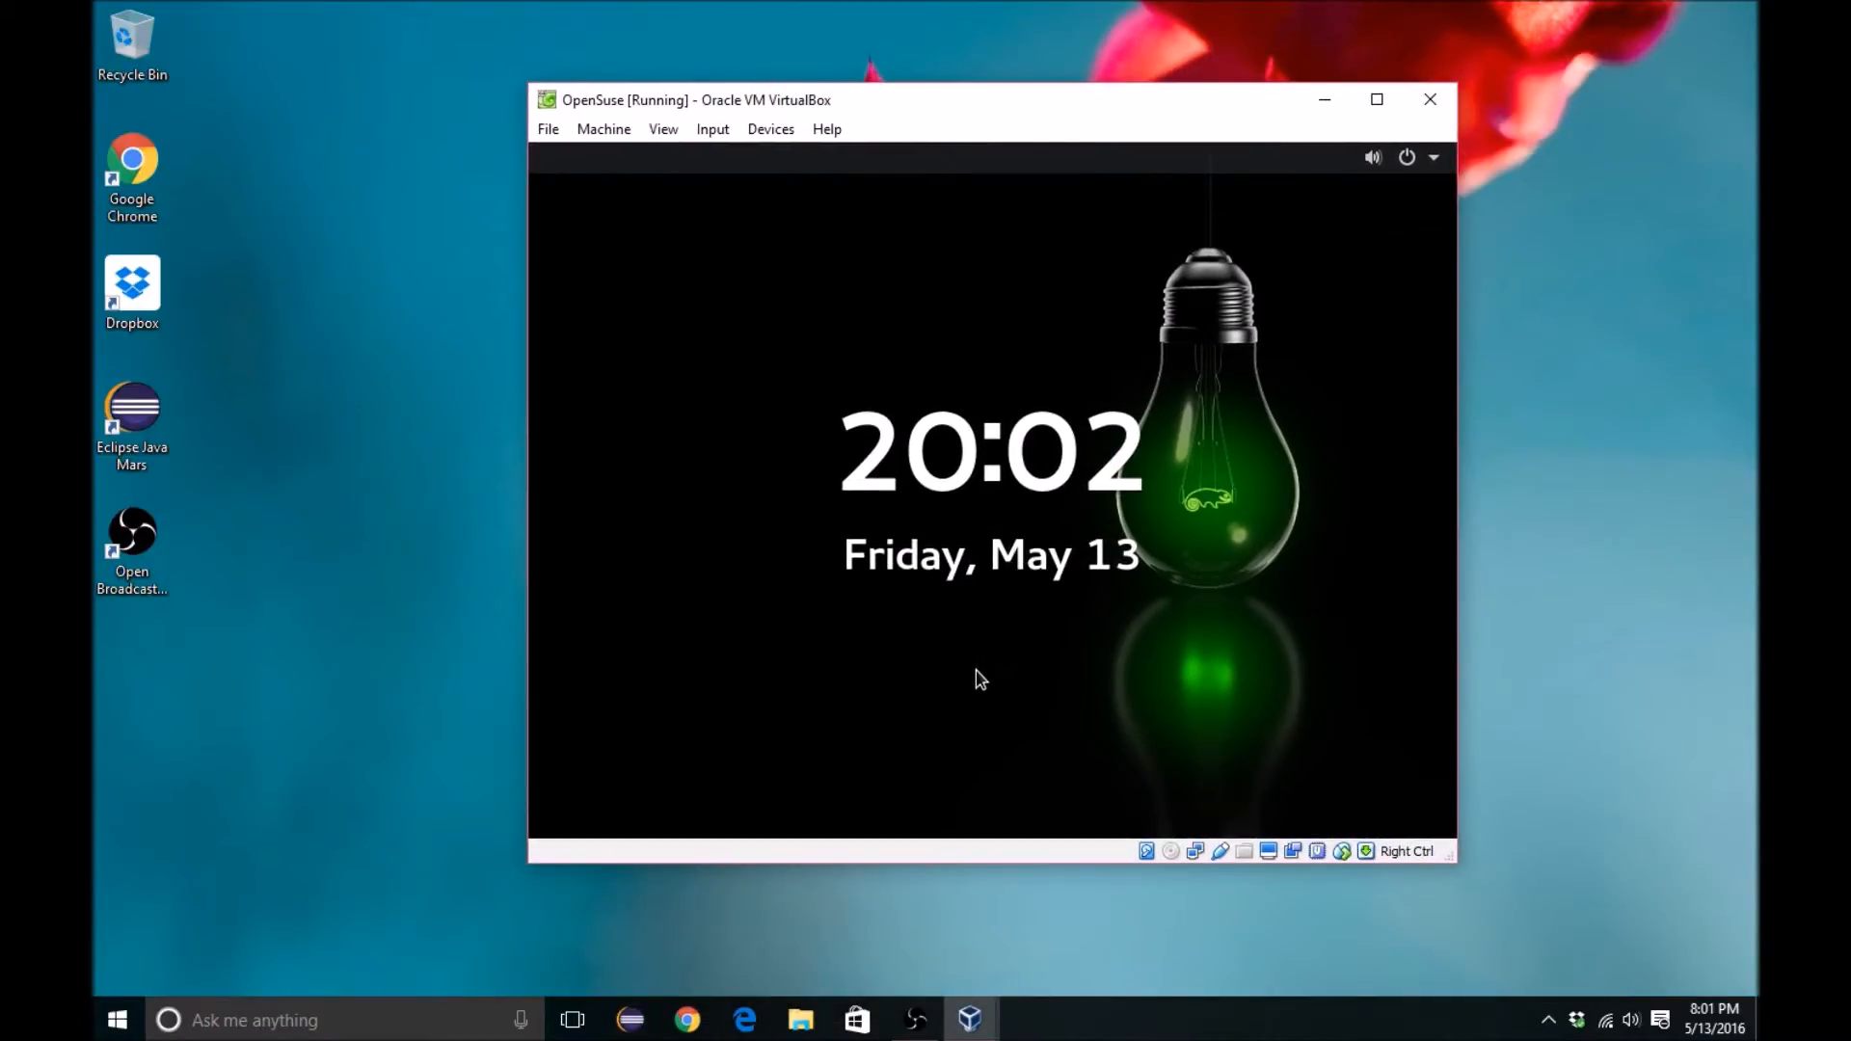
{"action": "left_click_drag", "start_coordinate": [978, 669], "coordinate": [979, 586]}
{"action": "left_click_drag", "start_coordinate": [970, 725], "coordinate": [947, 183]}
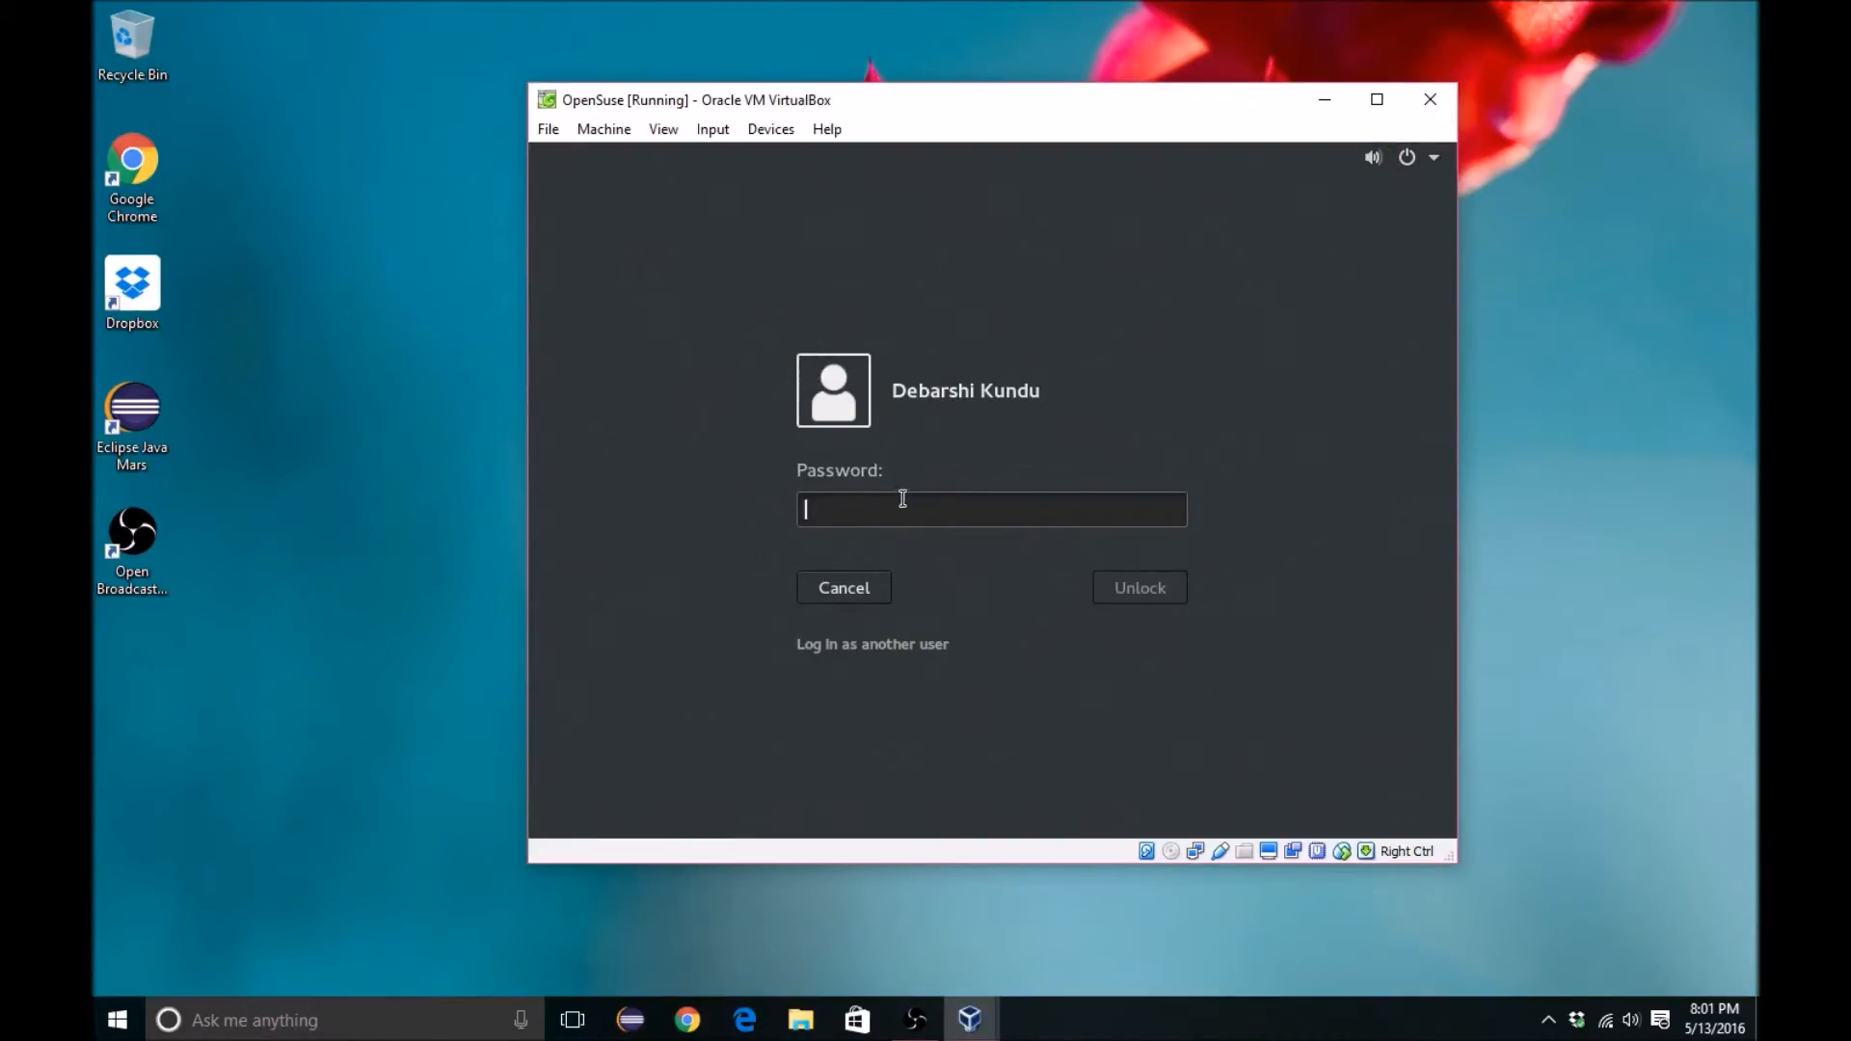
Step: Unlock the openSUSE session by entering the user's password
{"action": "type", "text": "••"}
{"action": "key", "text": "BackSpace"}
{"action": "key", "text": "BackSpace"}
{"action": "type", "text": "•••••••"}
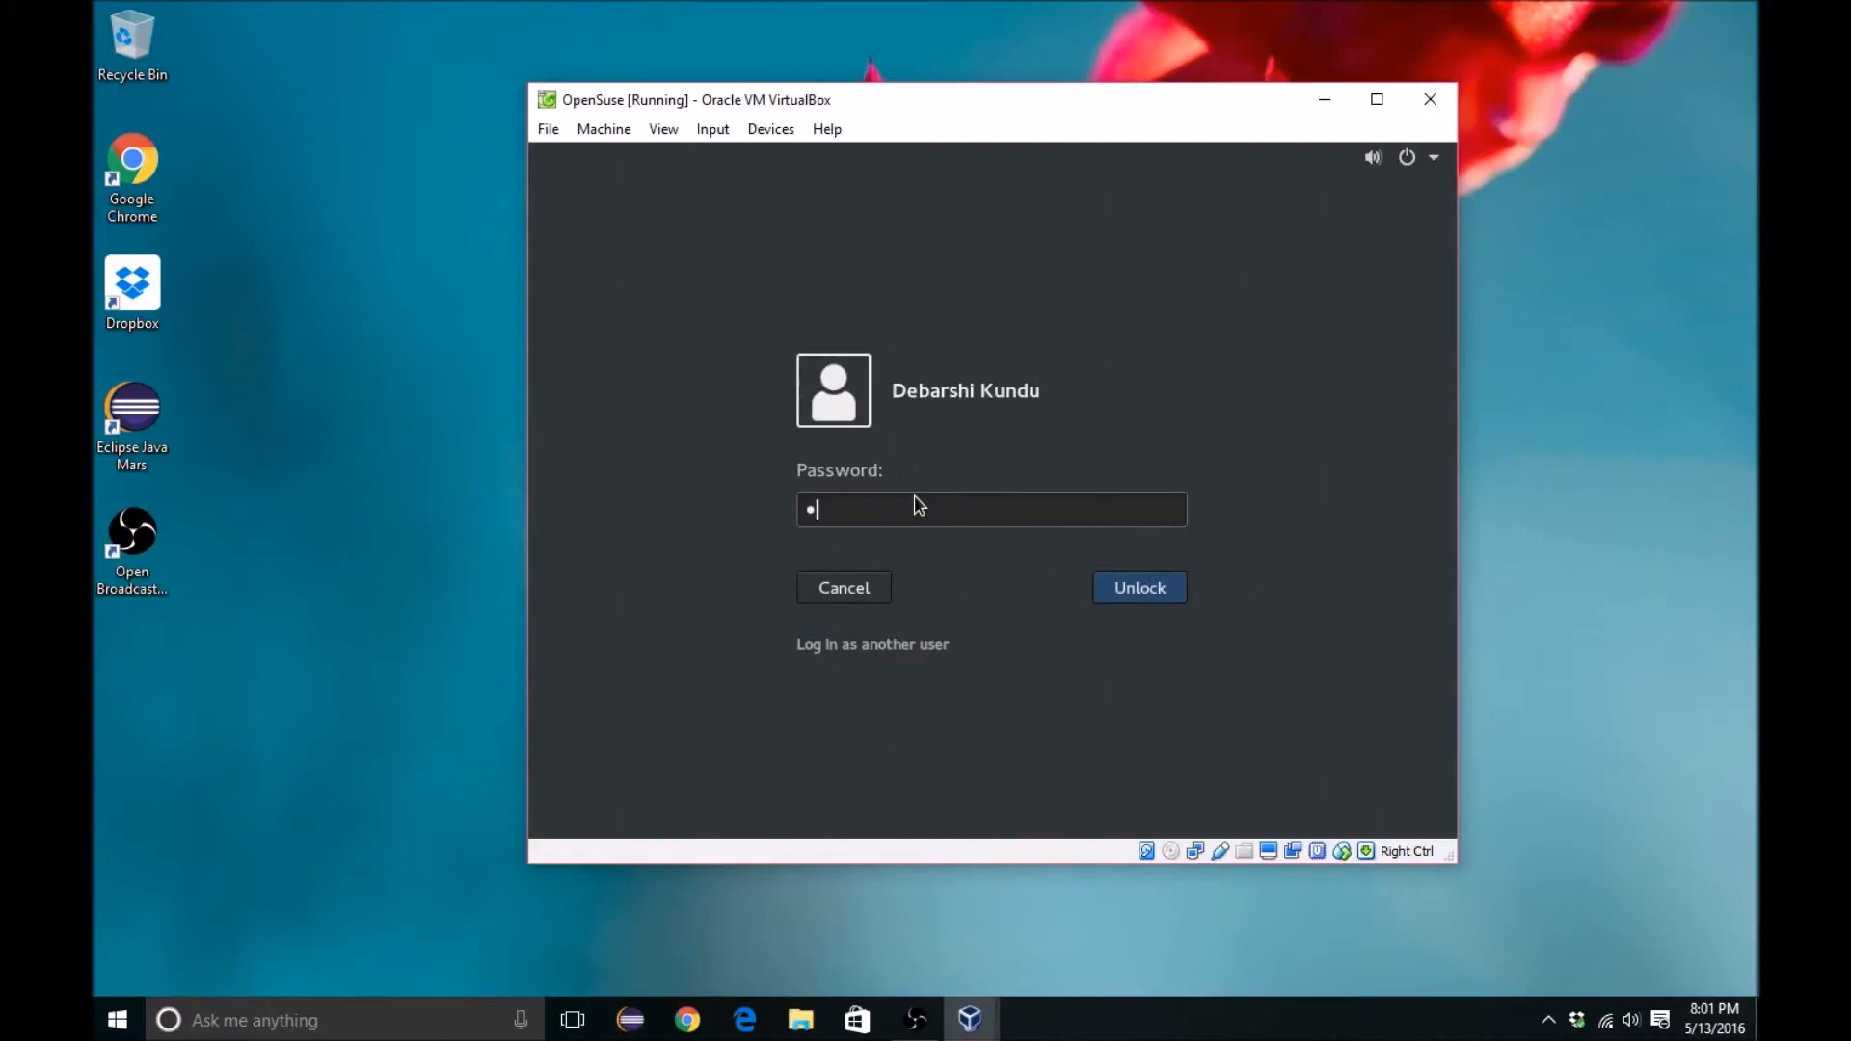
{"action": "type", "text": "•••••••"}
{"action": "key", "text": "Return"}
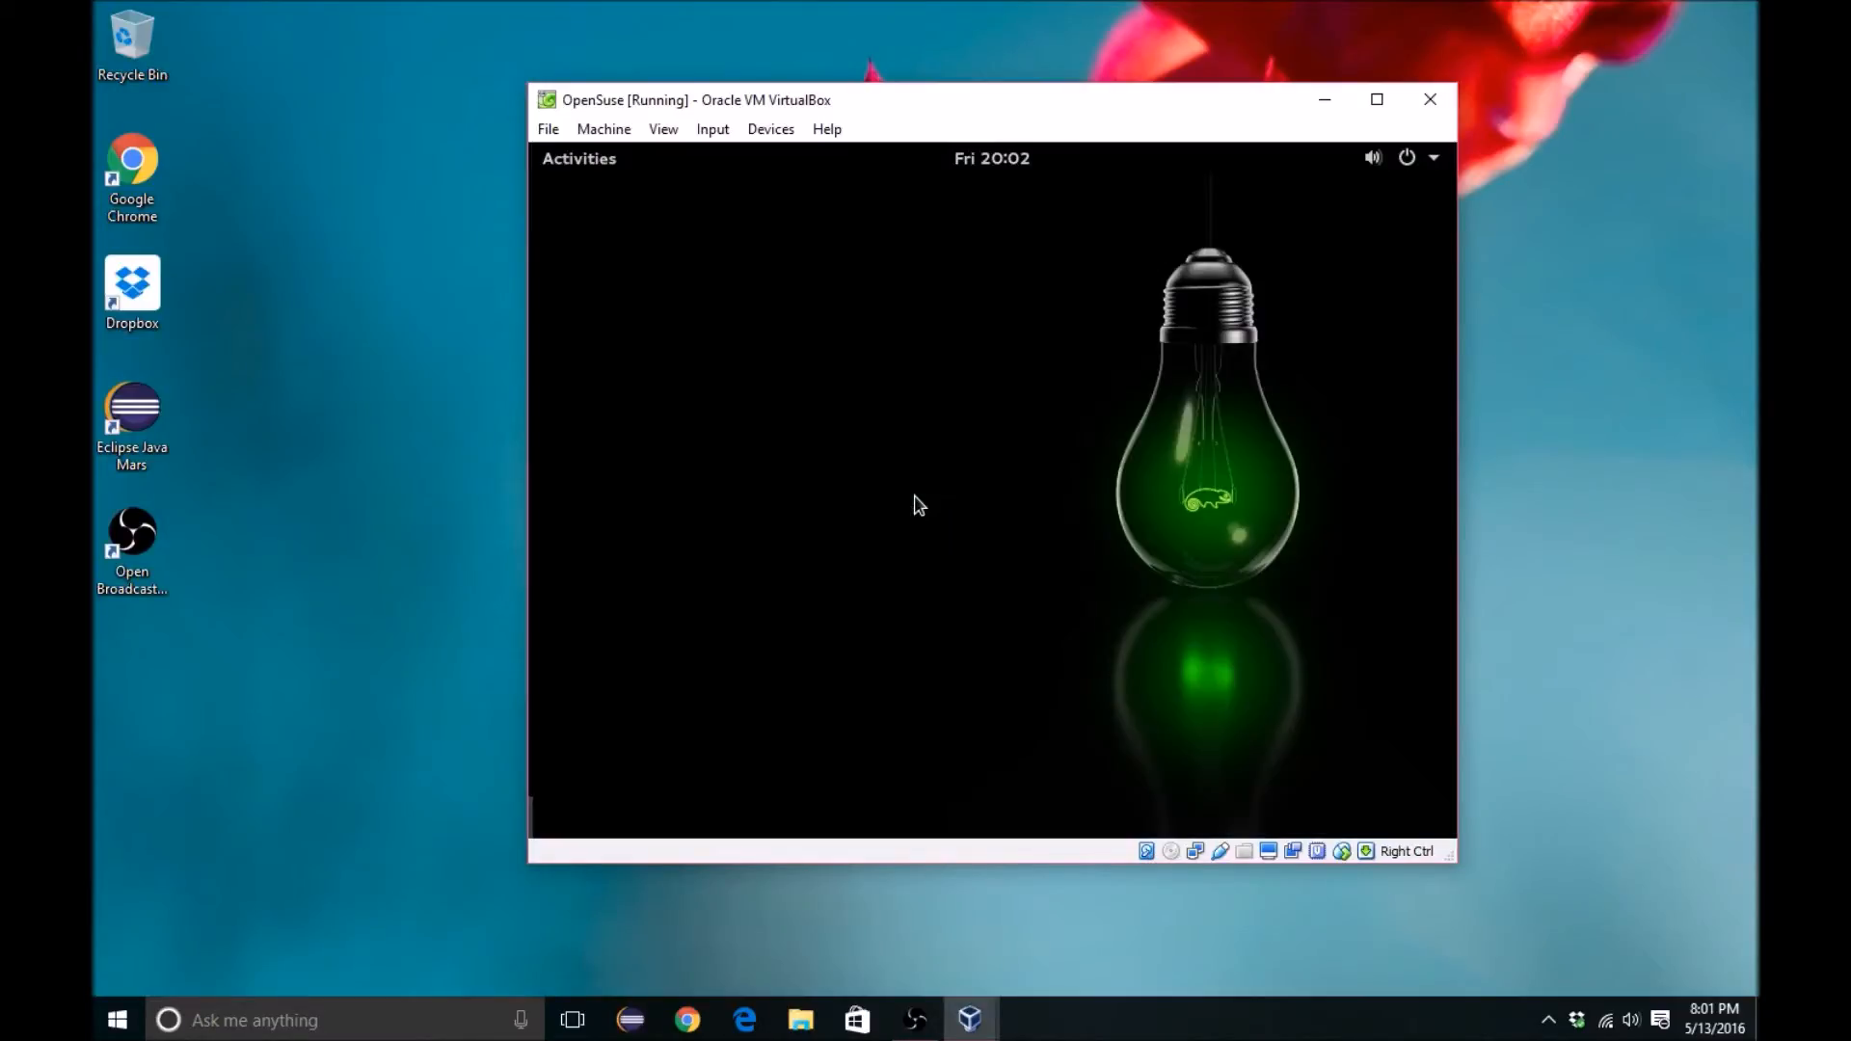
Step: Maximize the VM window and show the GNOME Activities overview
{"action": "left_click_drag", "start_coordinate": [1007, 105], "coordinate": [962, 2]}
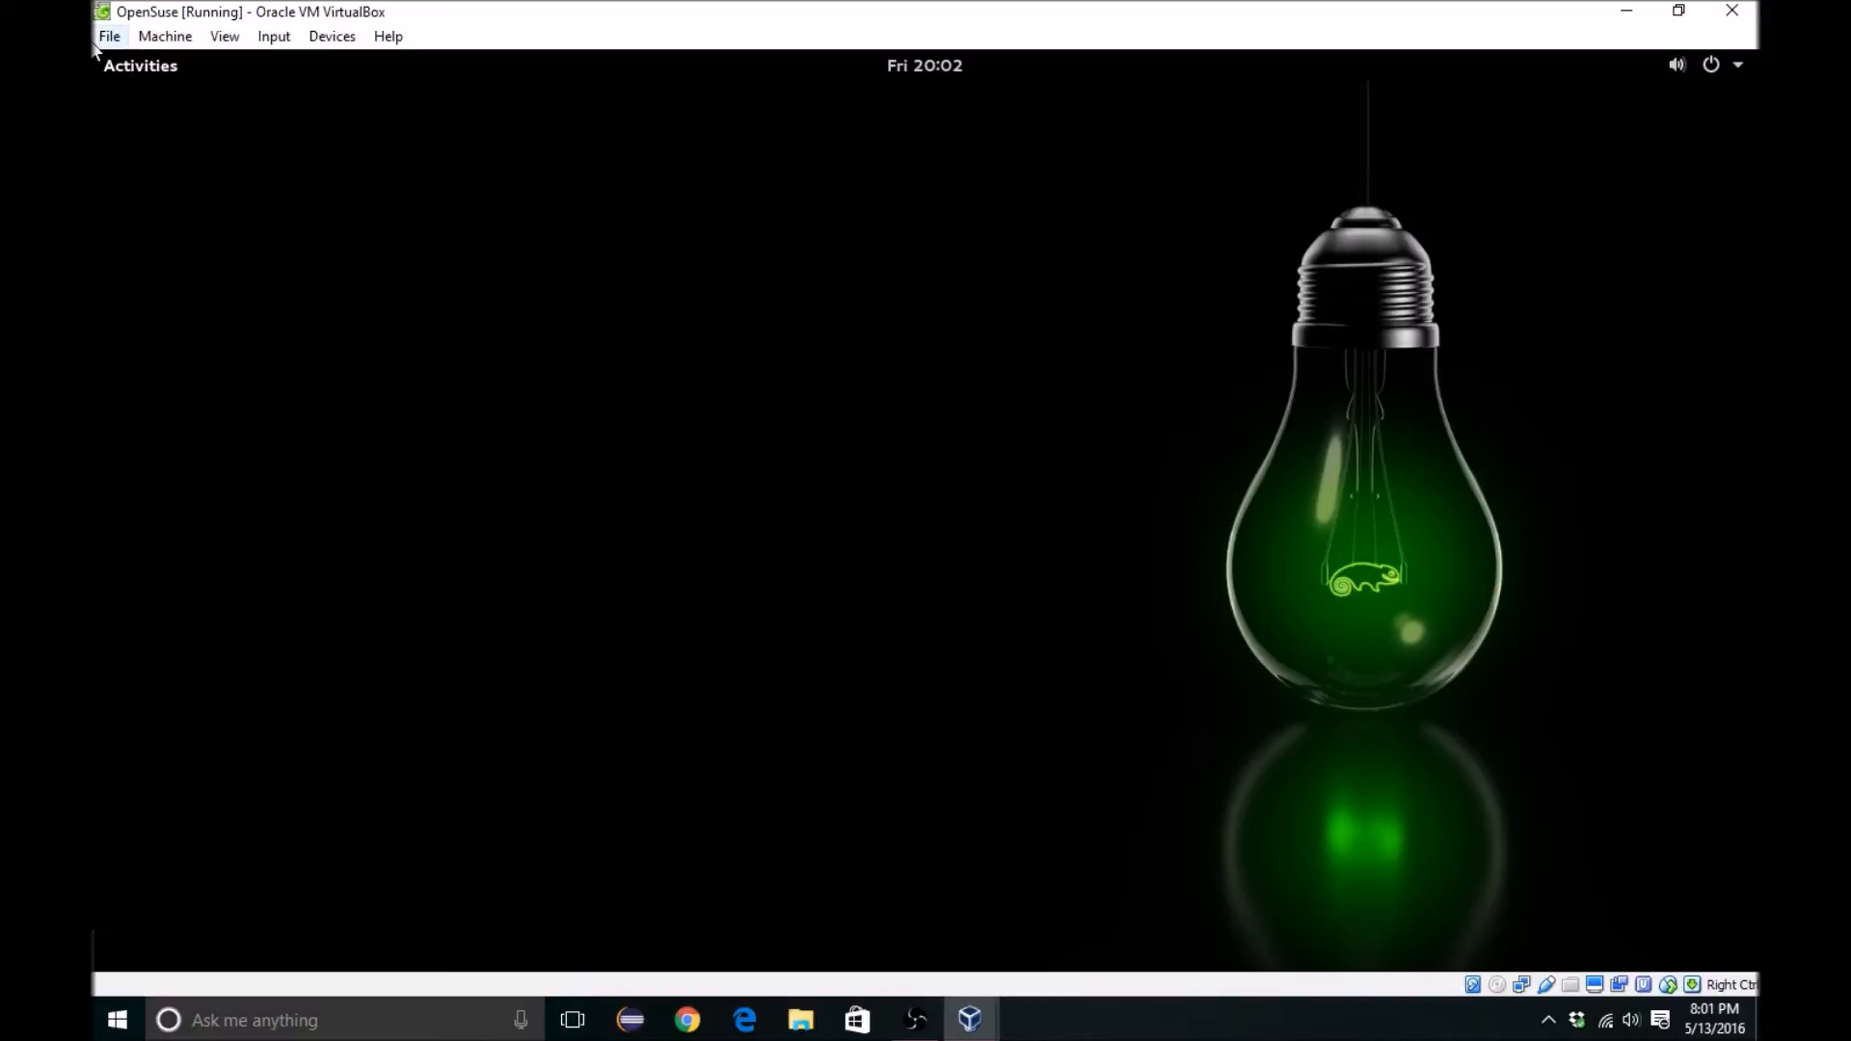
{"action": "key", "text": "super"}
{"action": "key", "text": "super"}
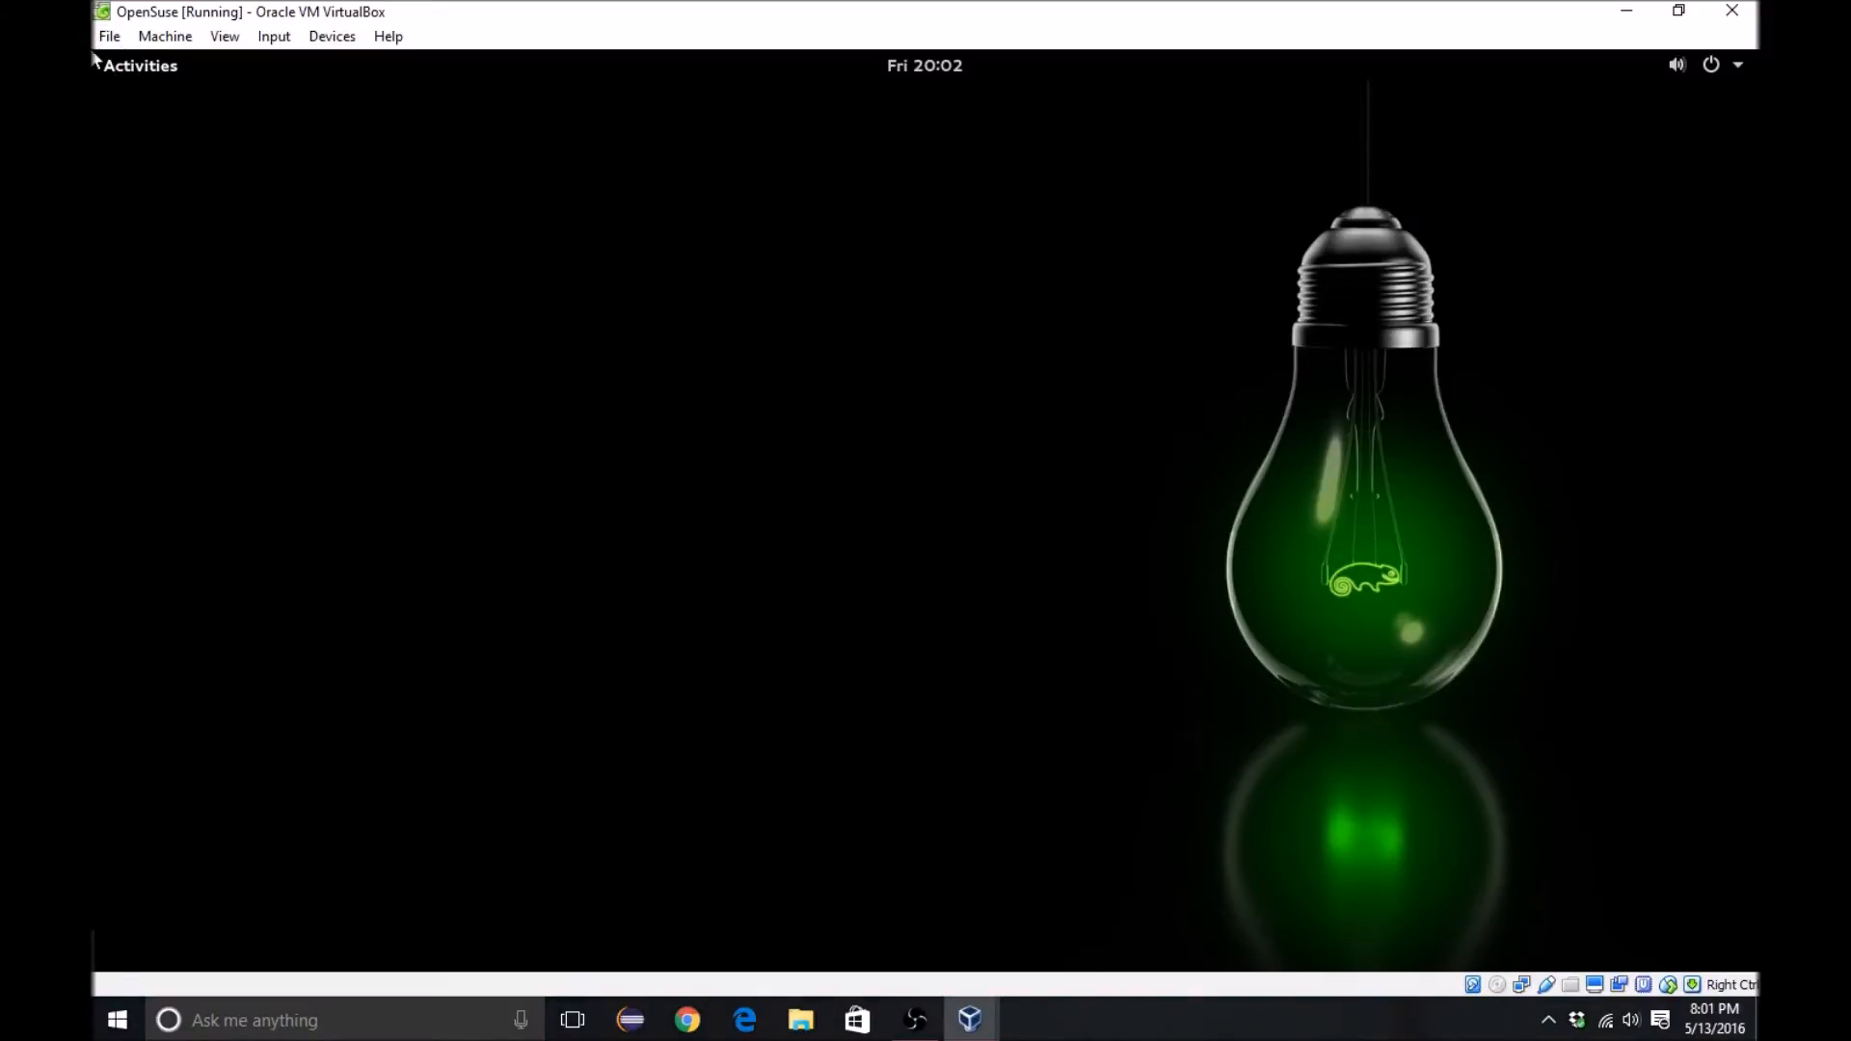
{"action": "mouse_move", "coordinate": [94, 52]}
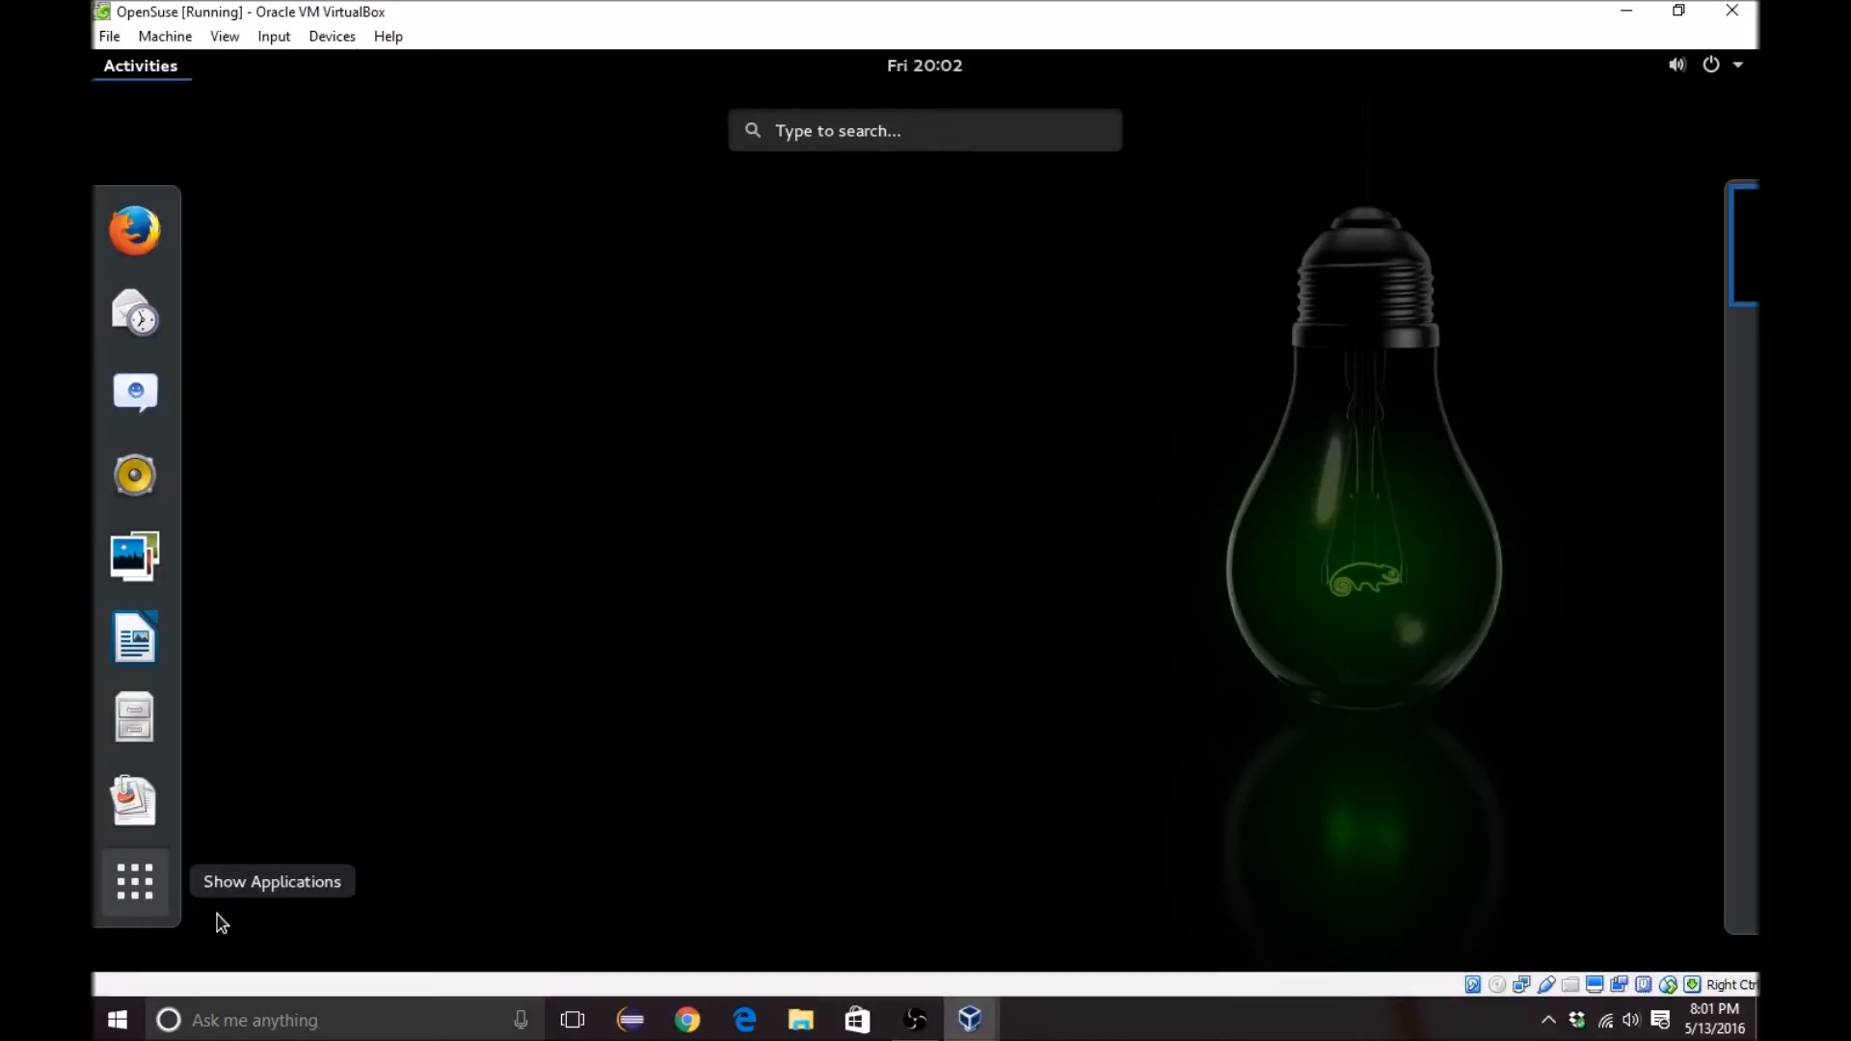
Step: Open Show Applications and scroll to the last page listing XTerm, YaST and YaST2 Modules
{"action": "left_click", "coordinate": [145, 882]}
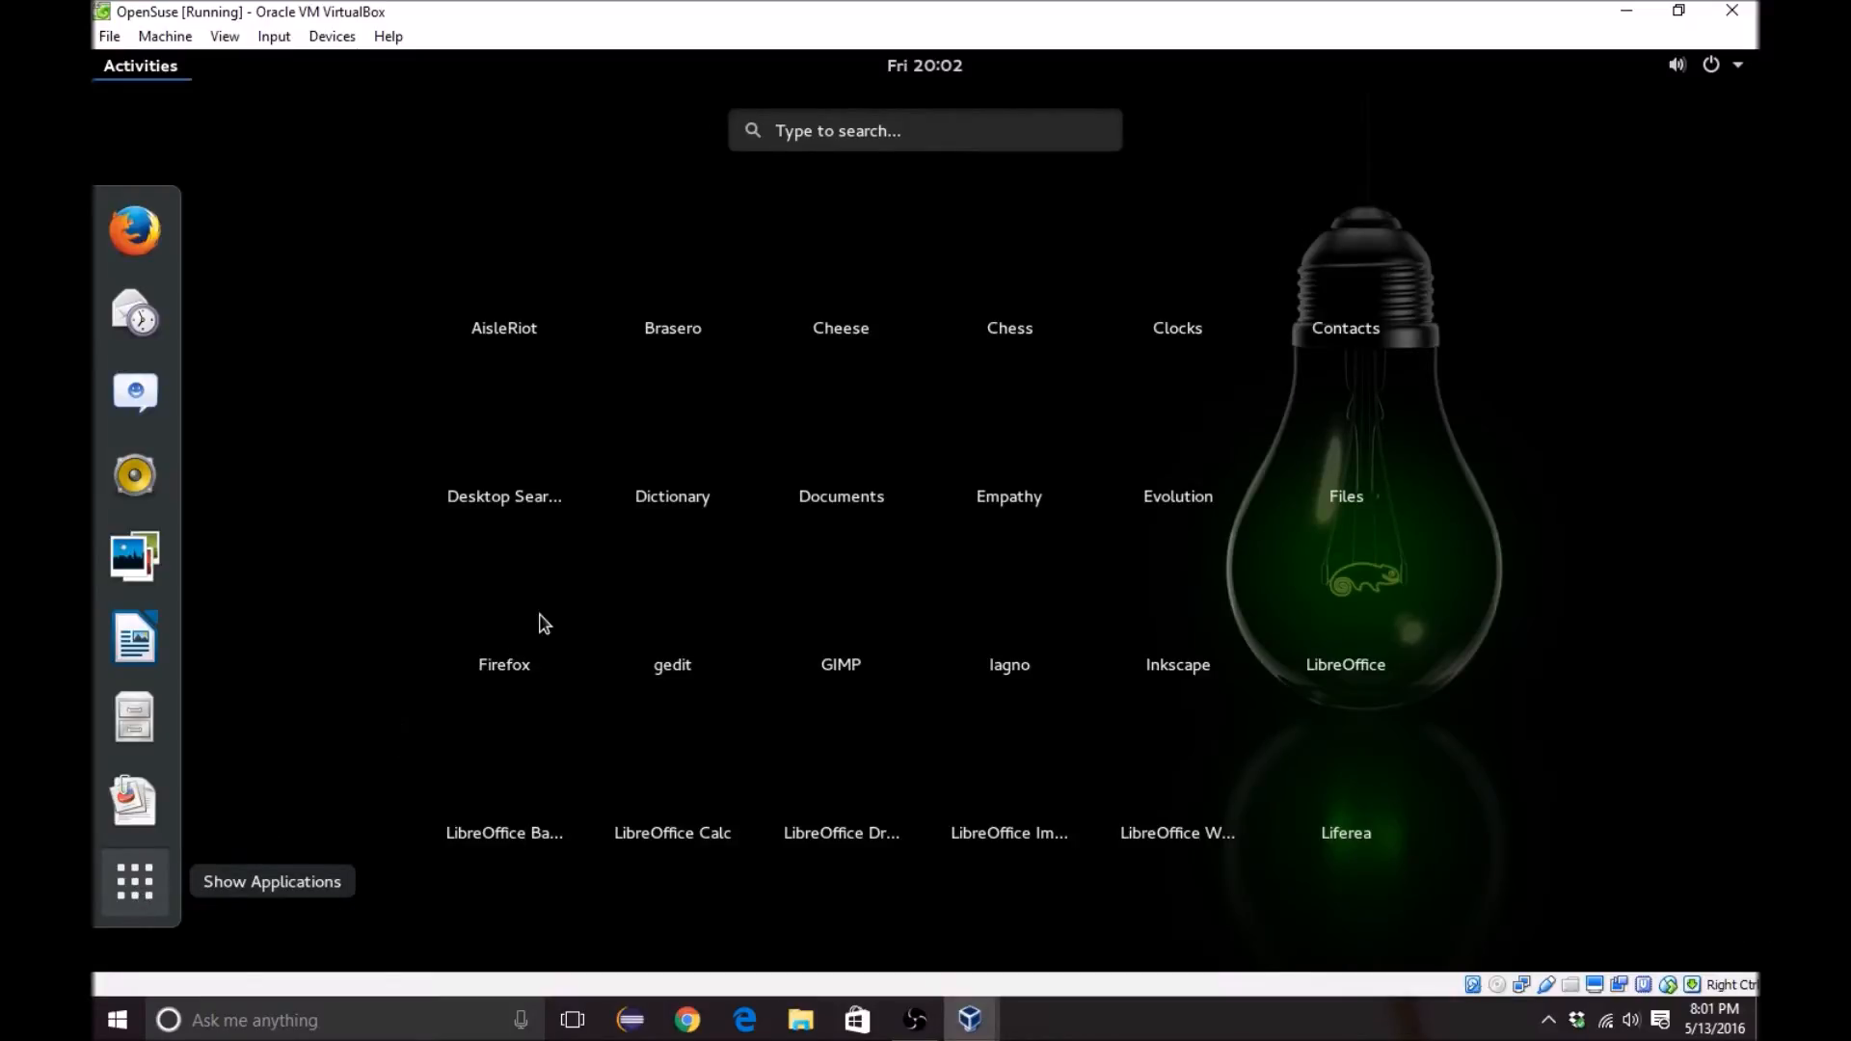
{"action": "scroll", "coordinate": [583, 391], "scroll_direction": "down", "scroll_amount": 1}
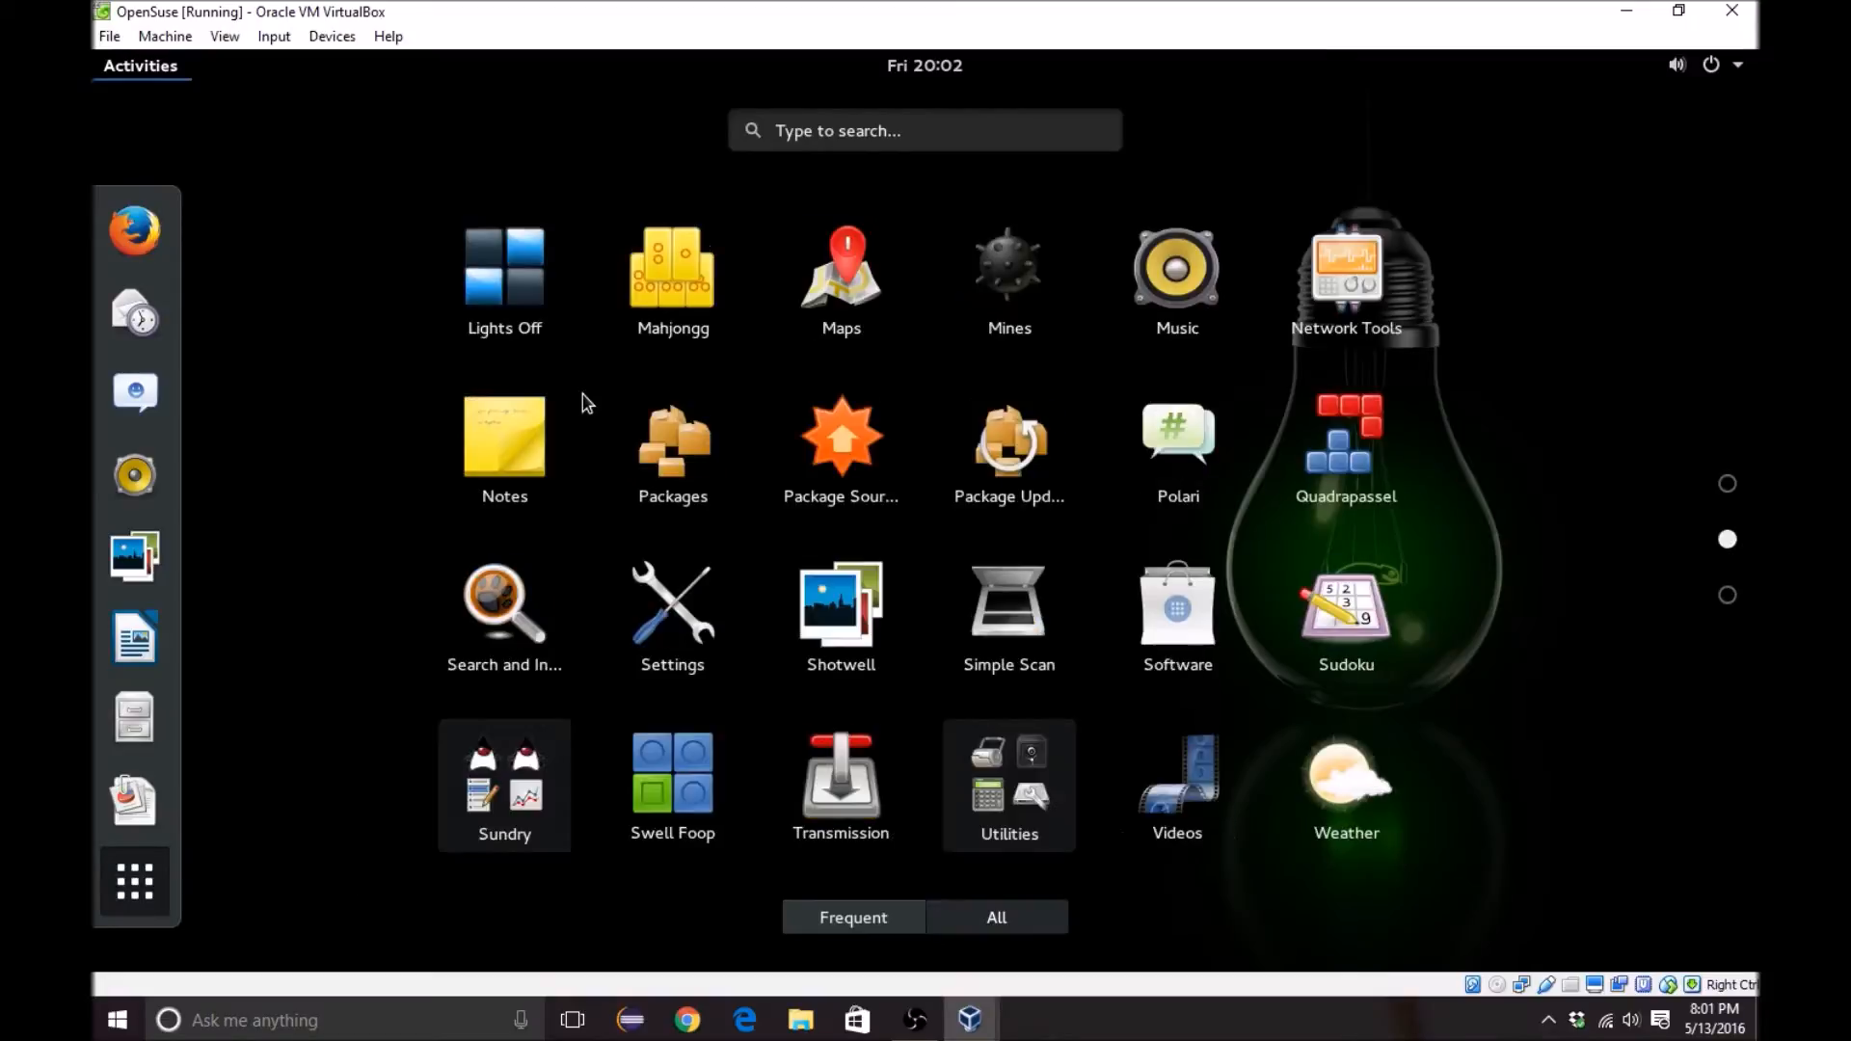
{"action": "scroll", "coordinate": [582, 397], "scroll_direction": "down", "scroll_amount": 1}
{"action": "scroll", "coordinate": [582, 399], "scroll_direction": "up", "scroll_amount": 2}
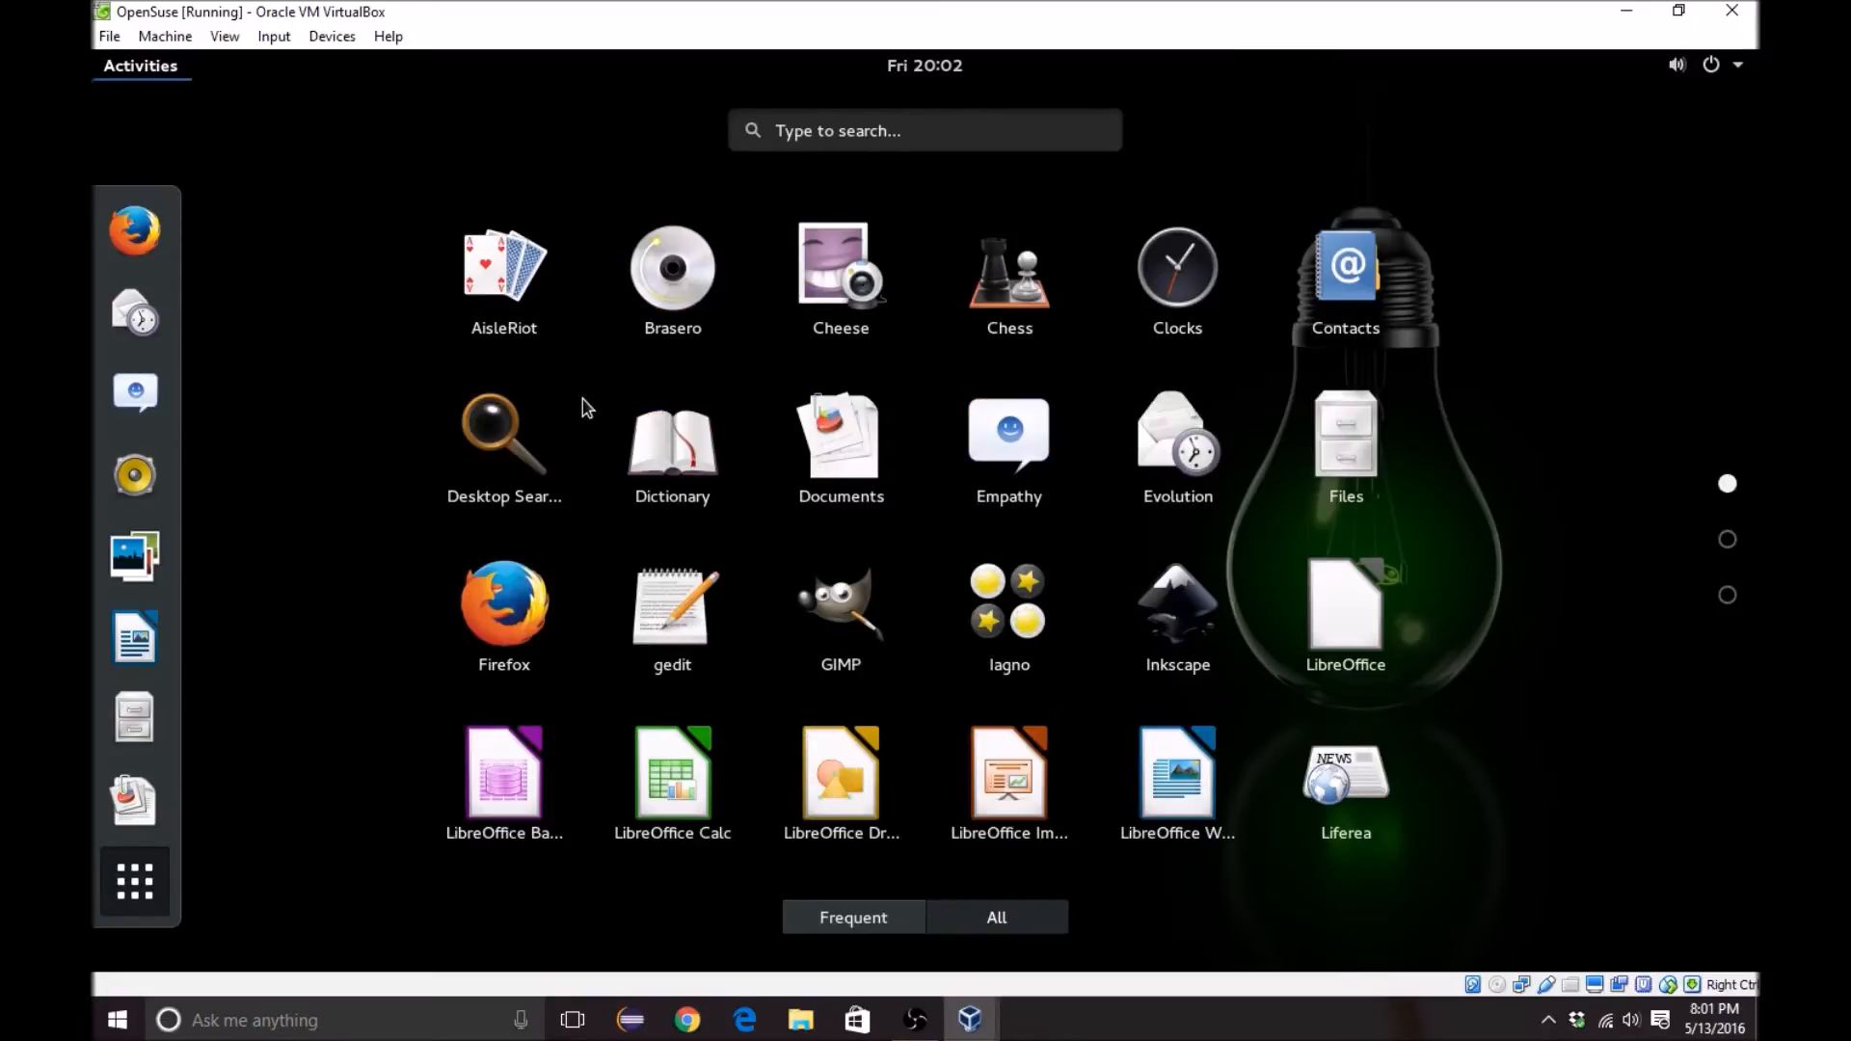
{"action": "scroll", "coordinate": [582, 399], "scroll_direction": "down", "scroll_amount": 2}
{"action": "scroll", "coordinate": [583, 399], "scroll_direction": "up", "scroll_amount": 2}
{"action": "scroll", "coordinate": [583, 399], "scroll_direction": "down", "scroll_amount": 2}
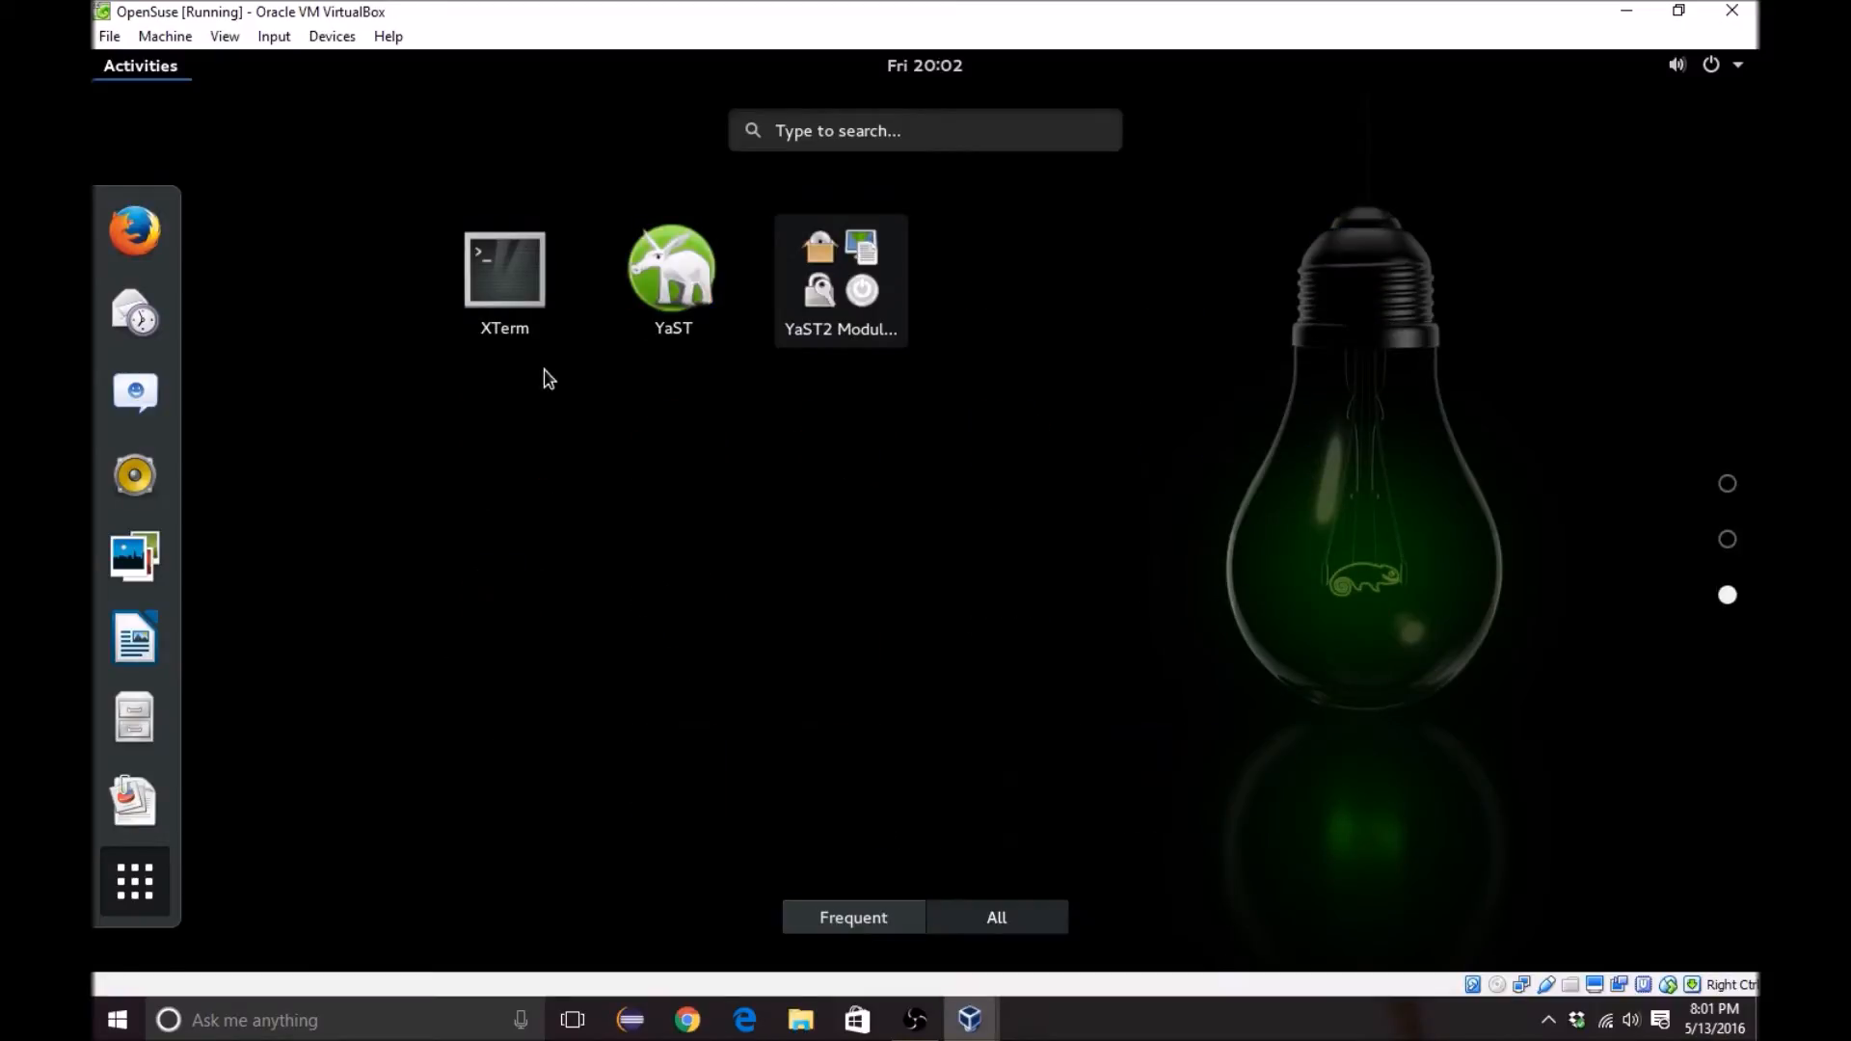
Step: Launch XTerm, reposition its window, and list the home folder with ls
{"action": "left_click", "coordinate": [520, 328]}
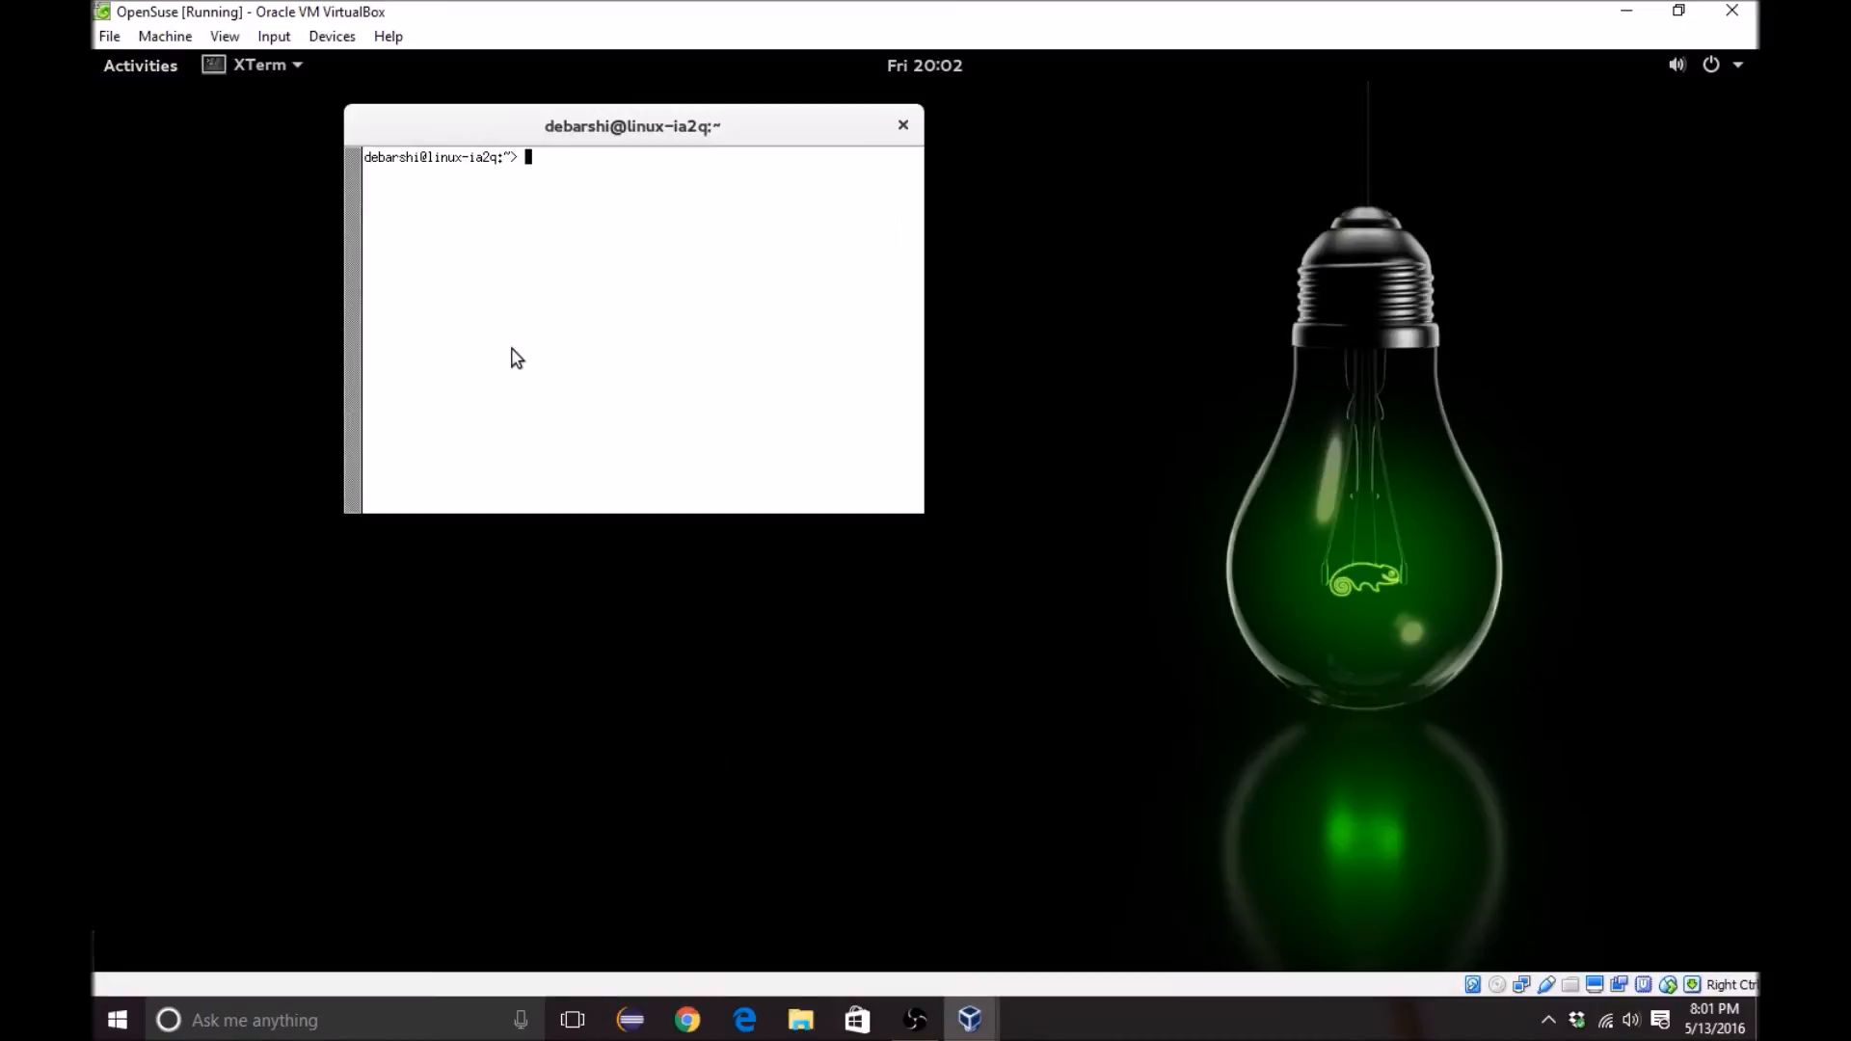
{"action": "left_click_drag", "start_coordinate": [619, 121], "coordinate": [789, 220]}
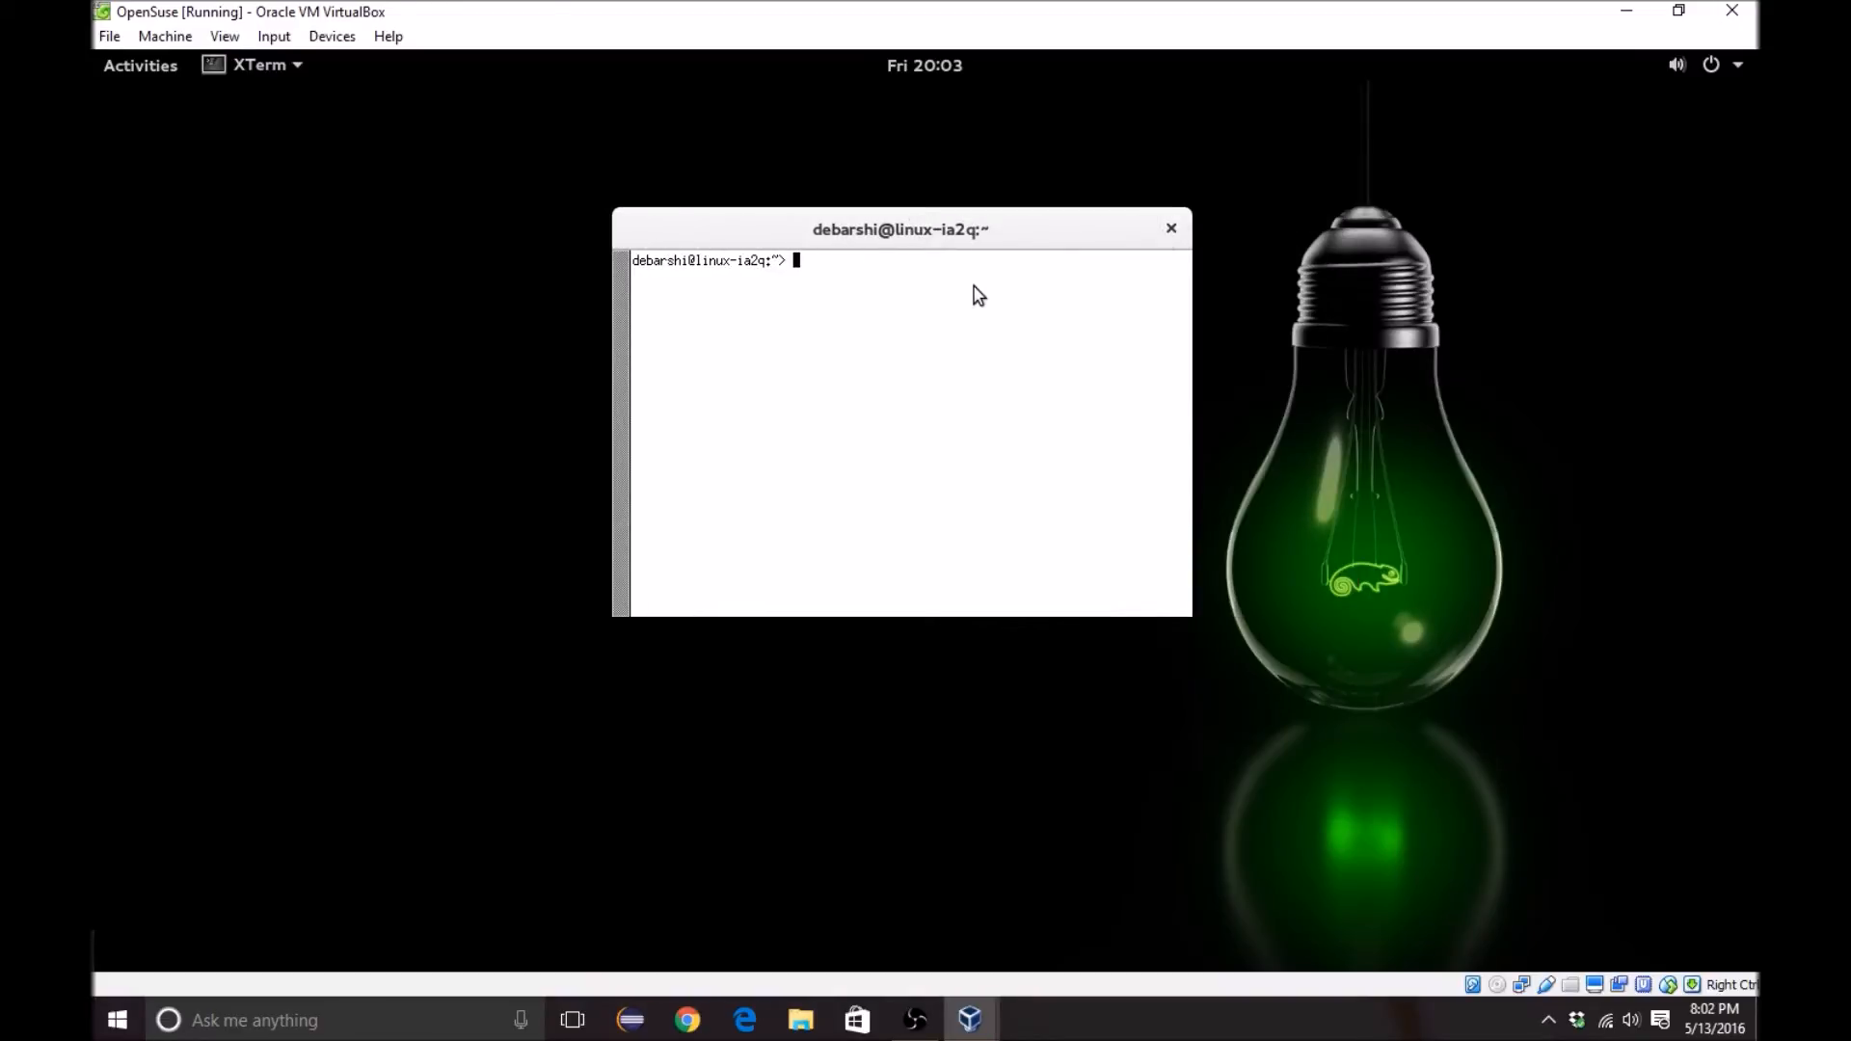
{"action": "type", "text": "ls"}
{"action": "key", "text": "Return"}
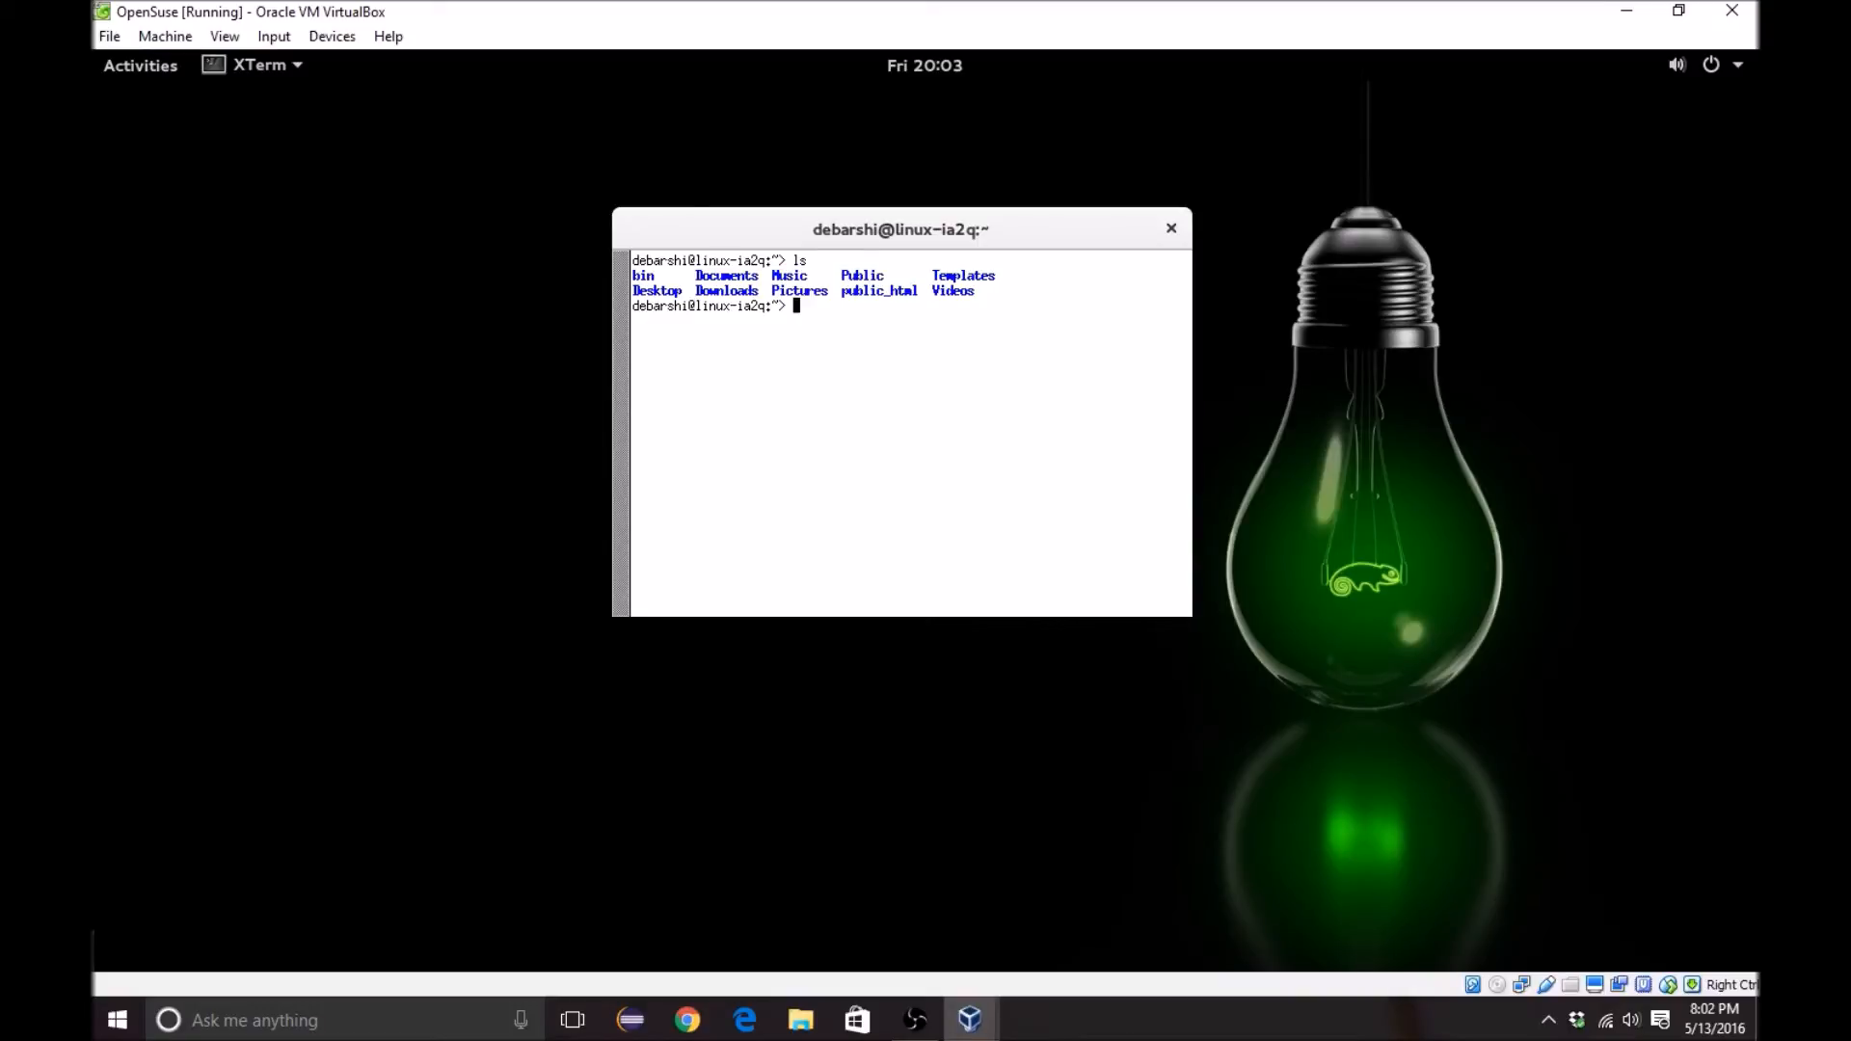
Step: Run cd Documents, cd .., and ls again, then start Vim with vi
{"action": "type", "text": "cd Documents"}
{"action": "key", "text": "Return"}
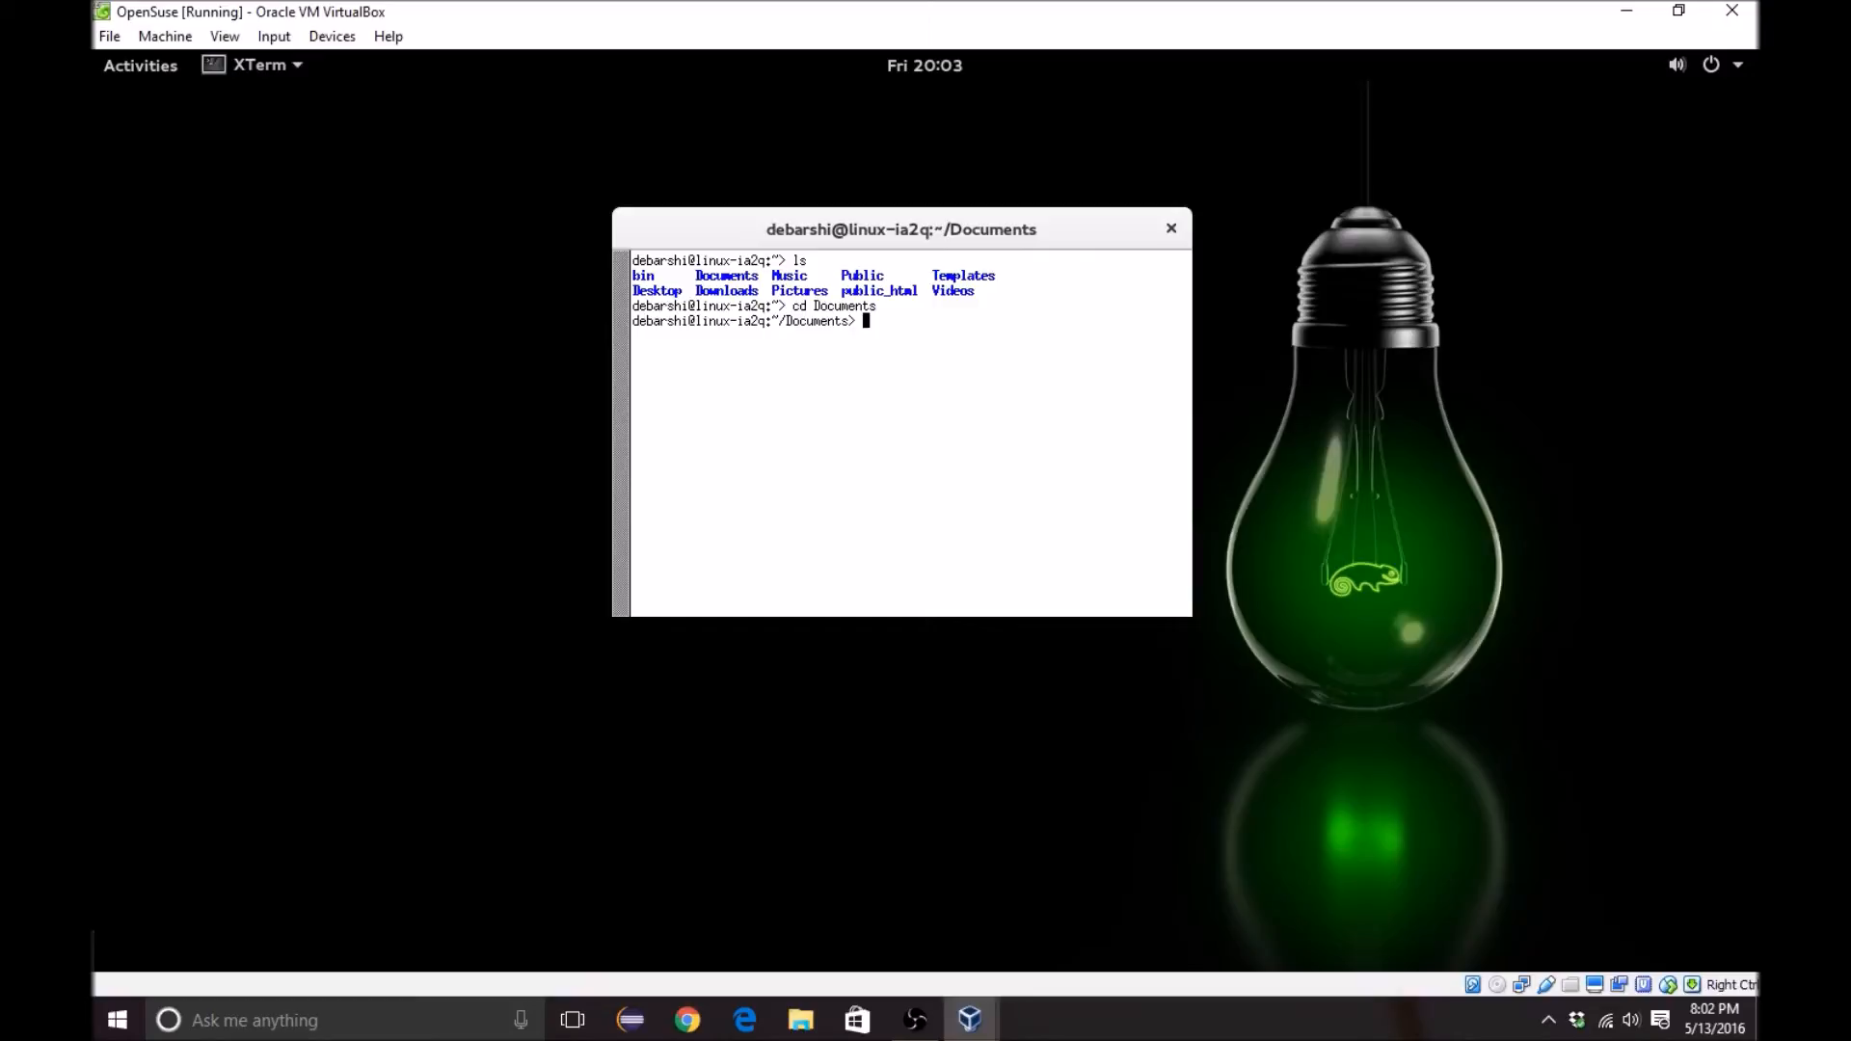
{"action": "type", "text": "cd .."}
{"action": "key", "text": "Return"}
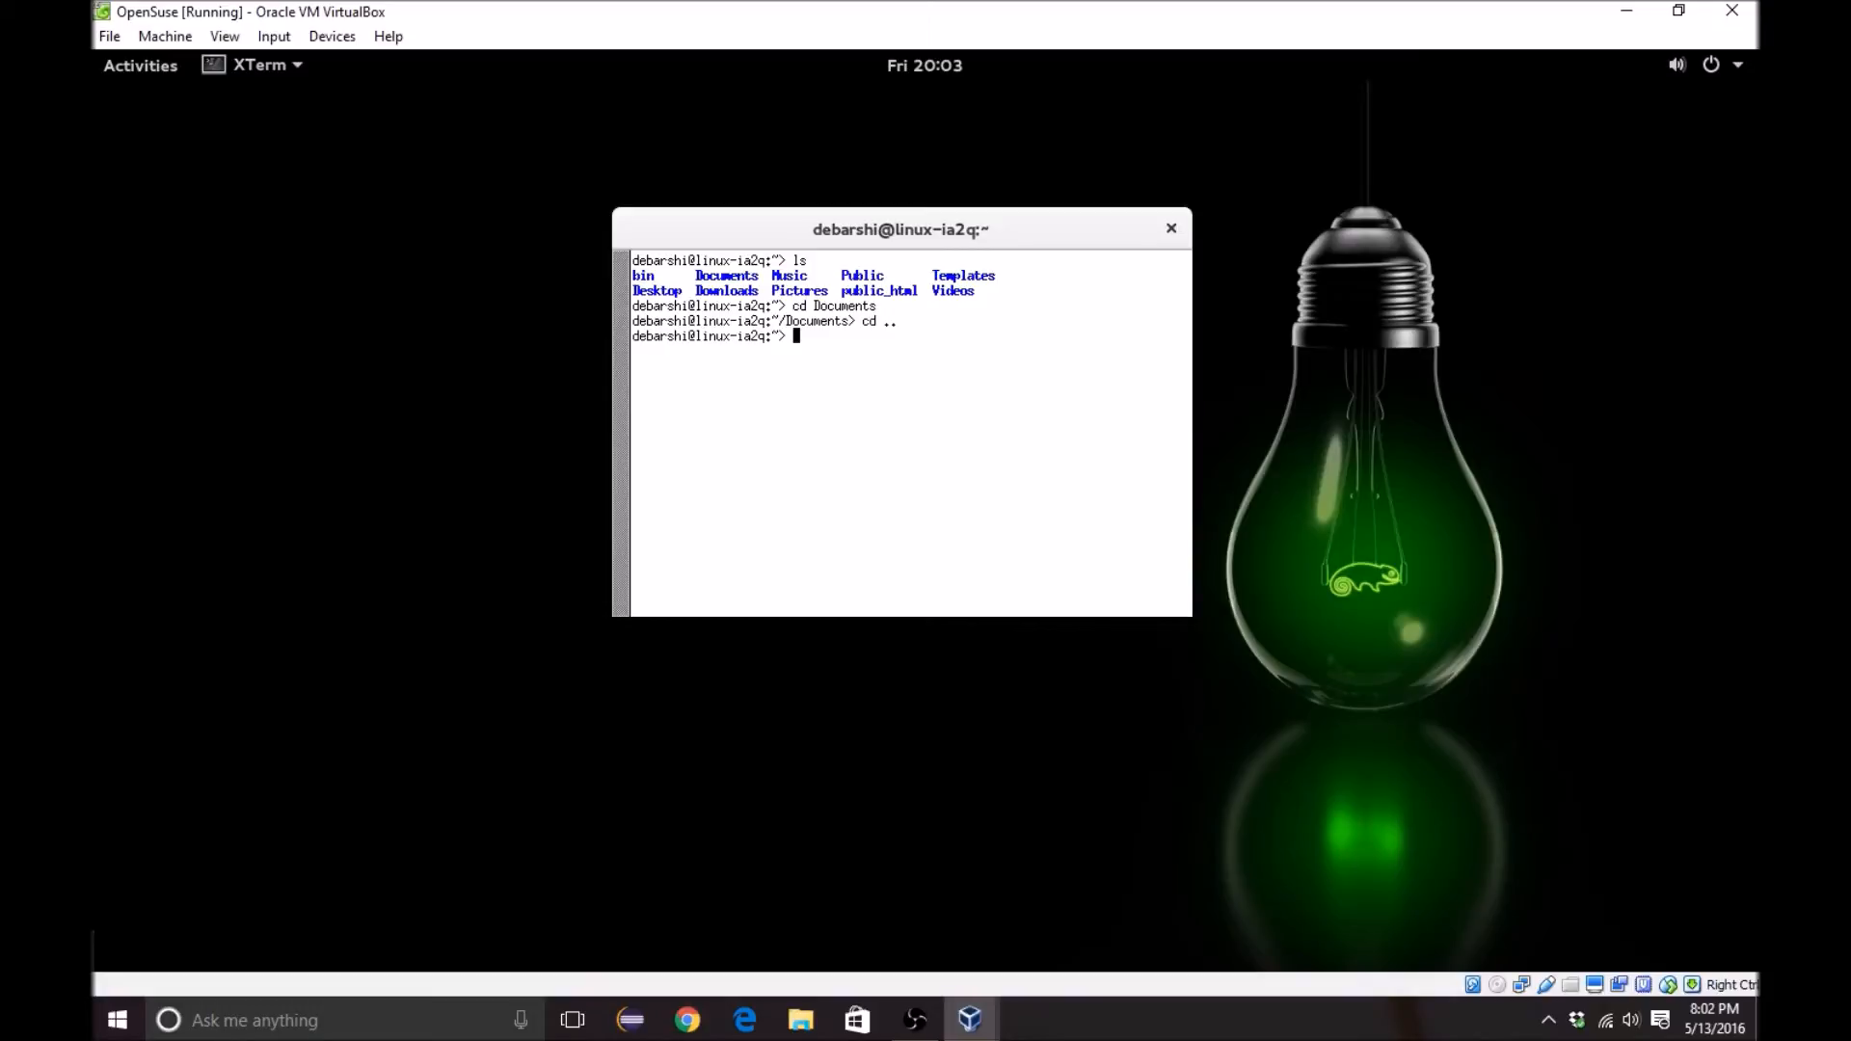
{"action": "type", "text": "ls"}
{"action": "key", "text": "Return"}
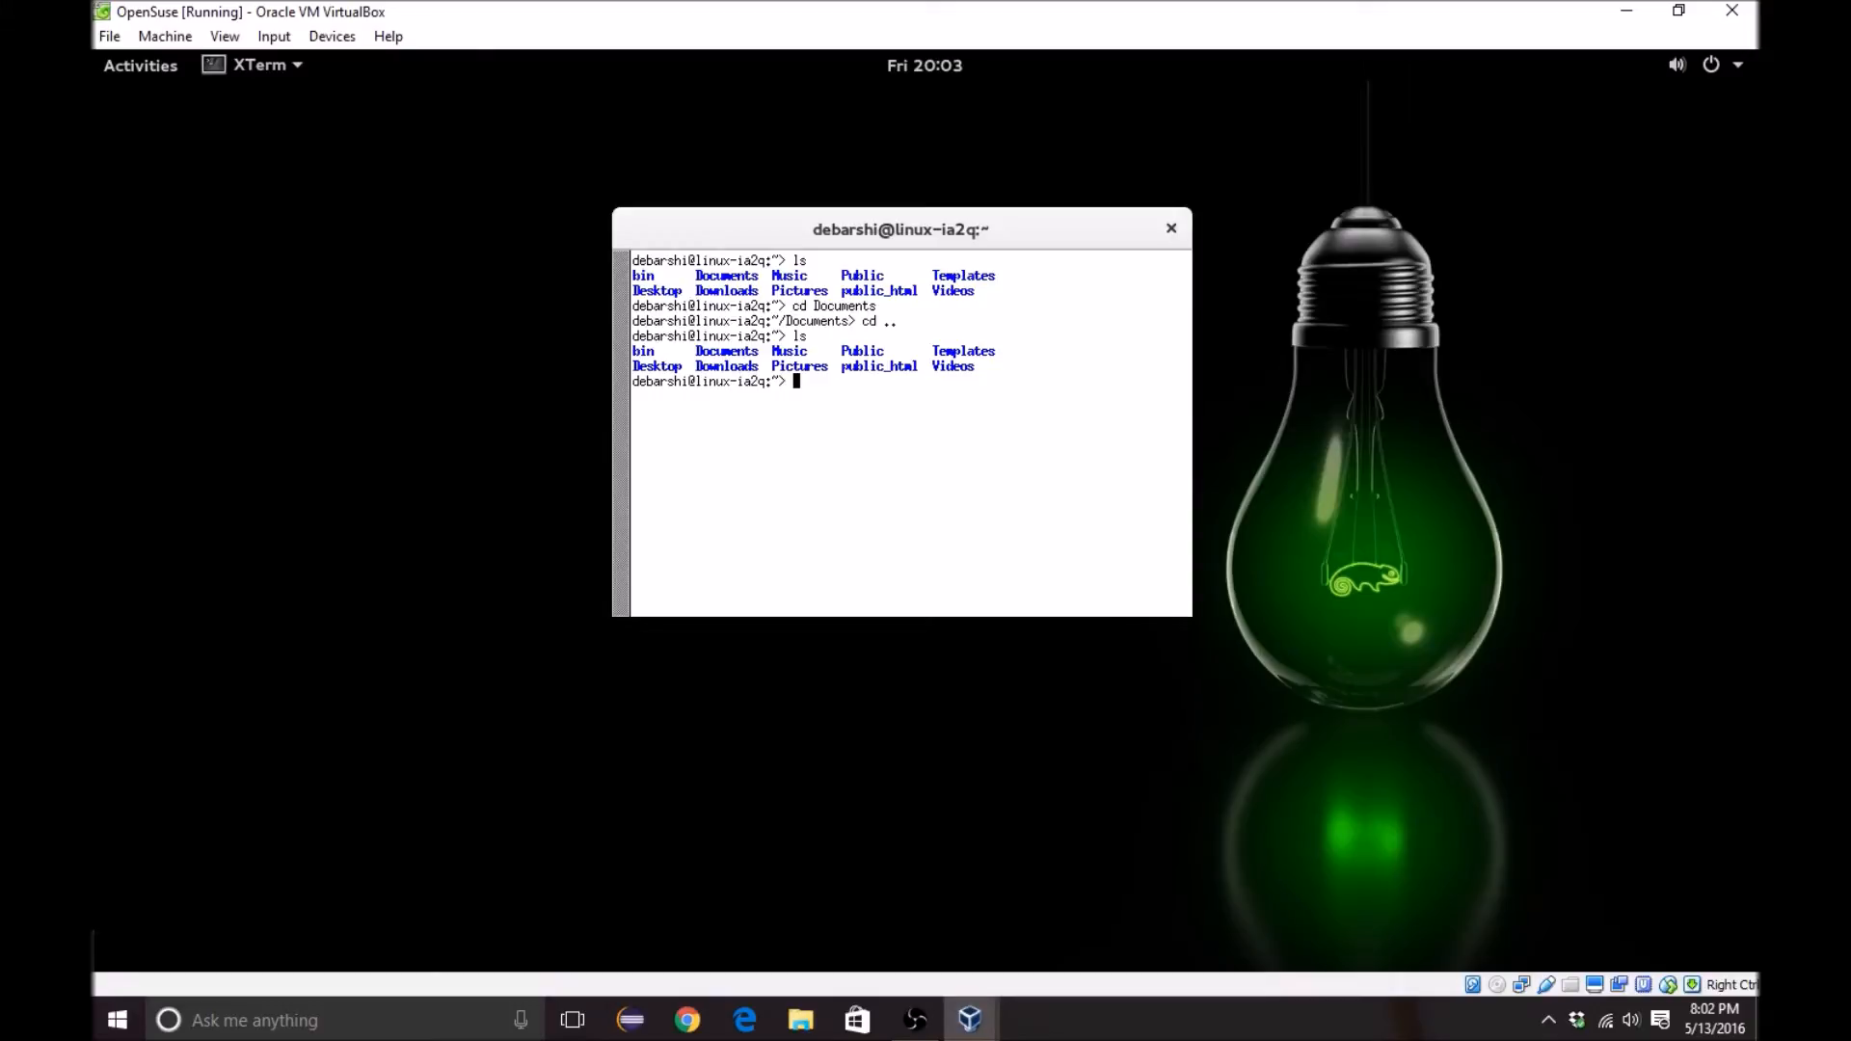
{"action": "type", "text": "vi"}
{"action": "key", "text": "Return"}
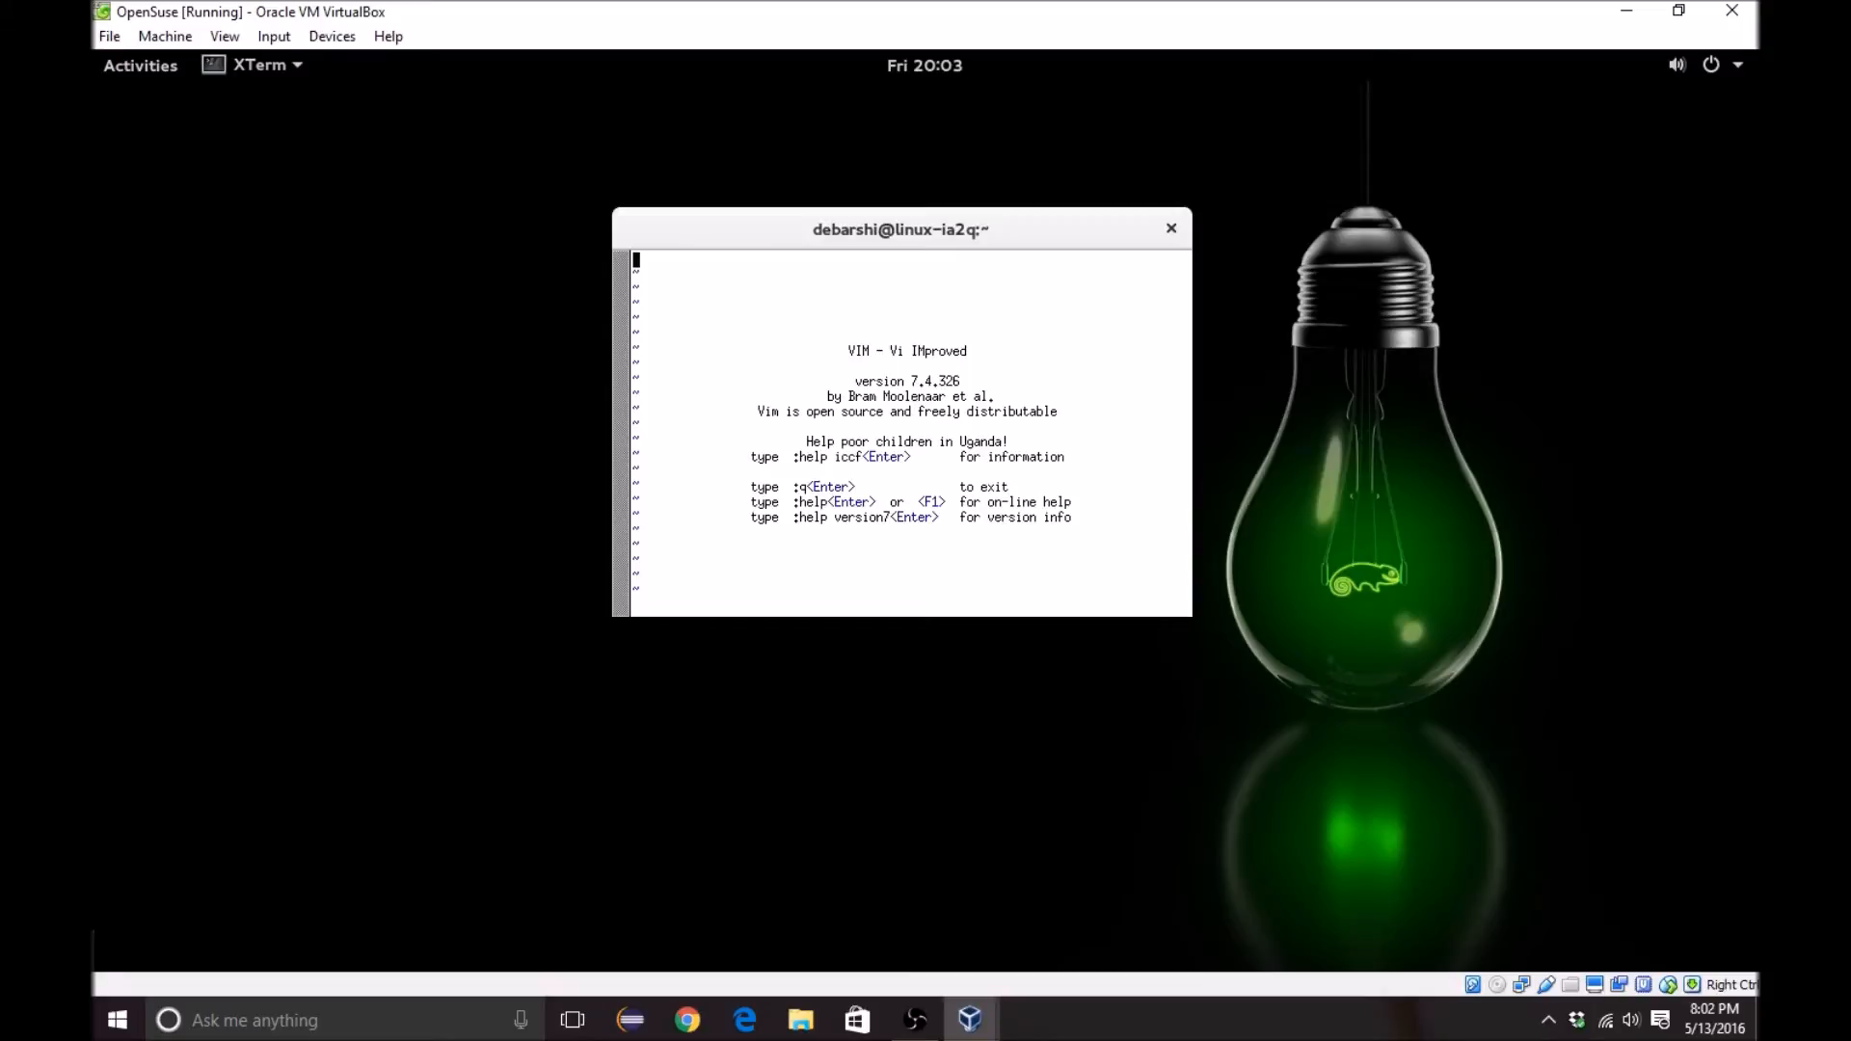
Step: Exit Vim back to the shell prompt and close the XTerm window
{"action": "type", "text": ": qw"}
{"action": "key", "text": "Return"}
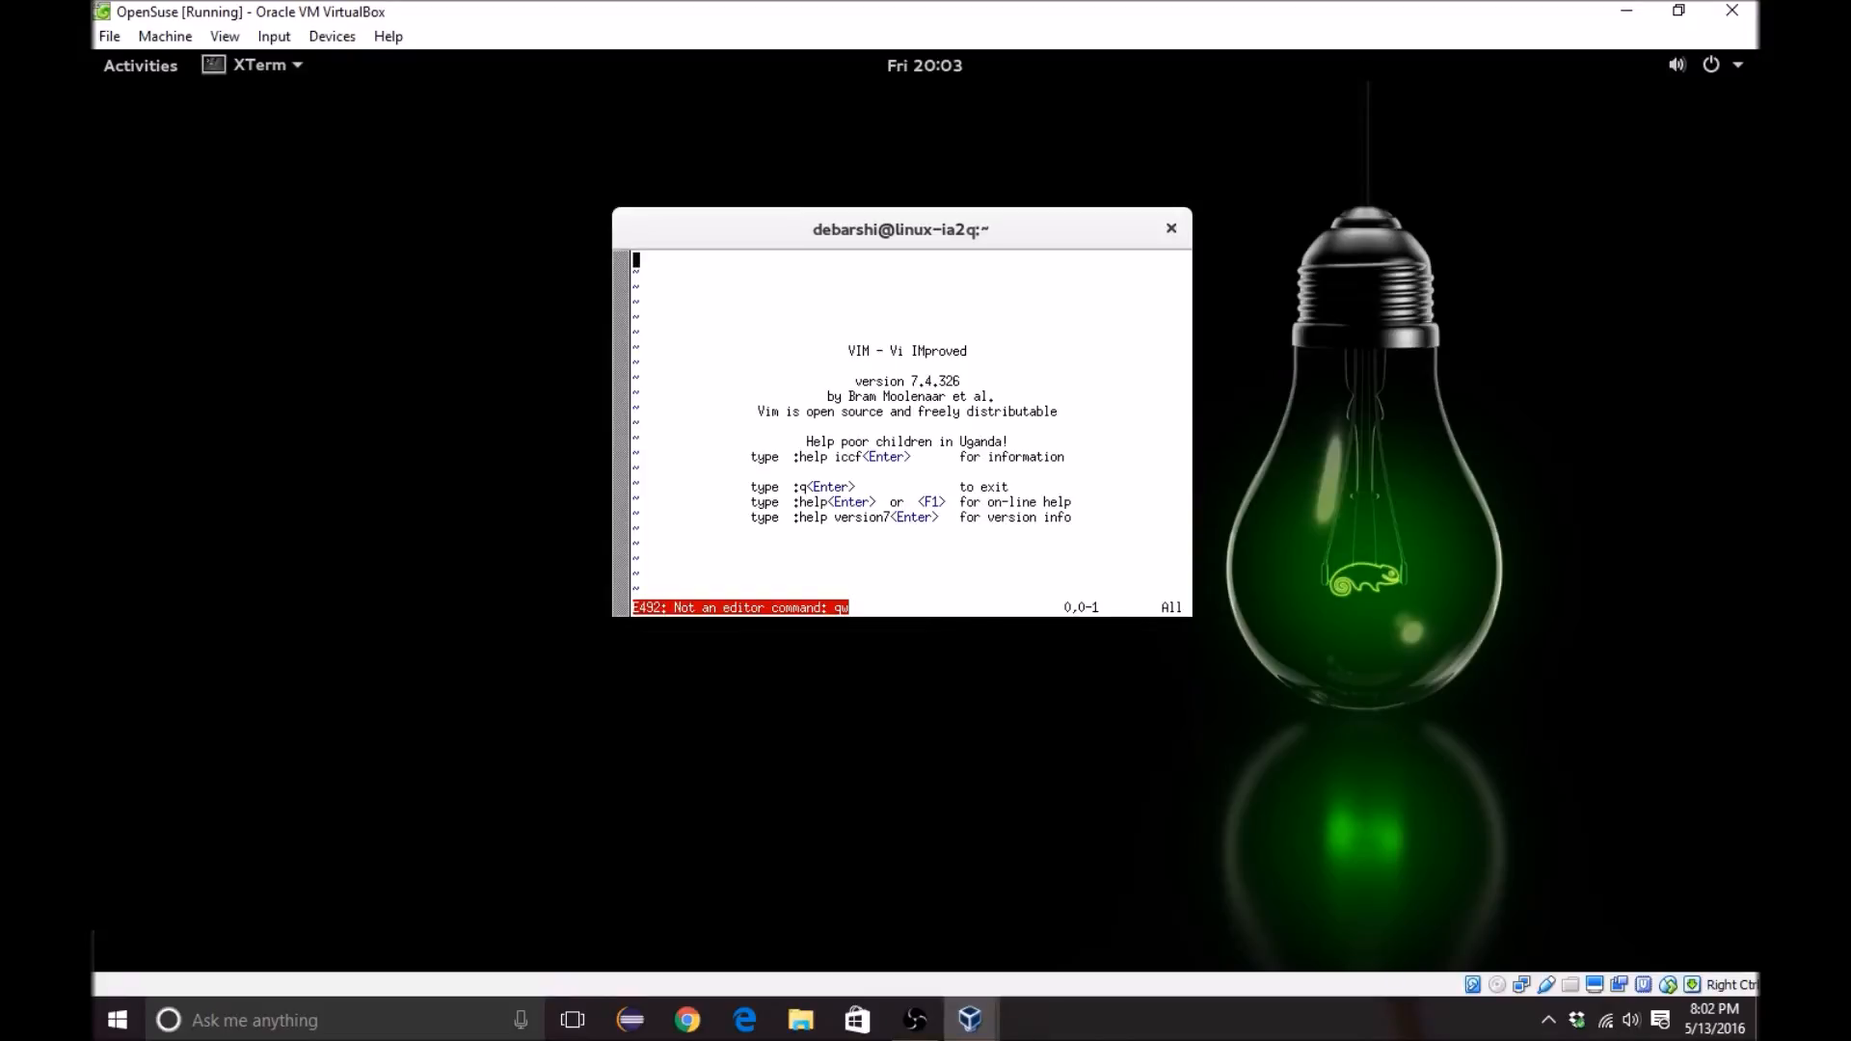
{"action": "type", "text": ":q"}
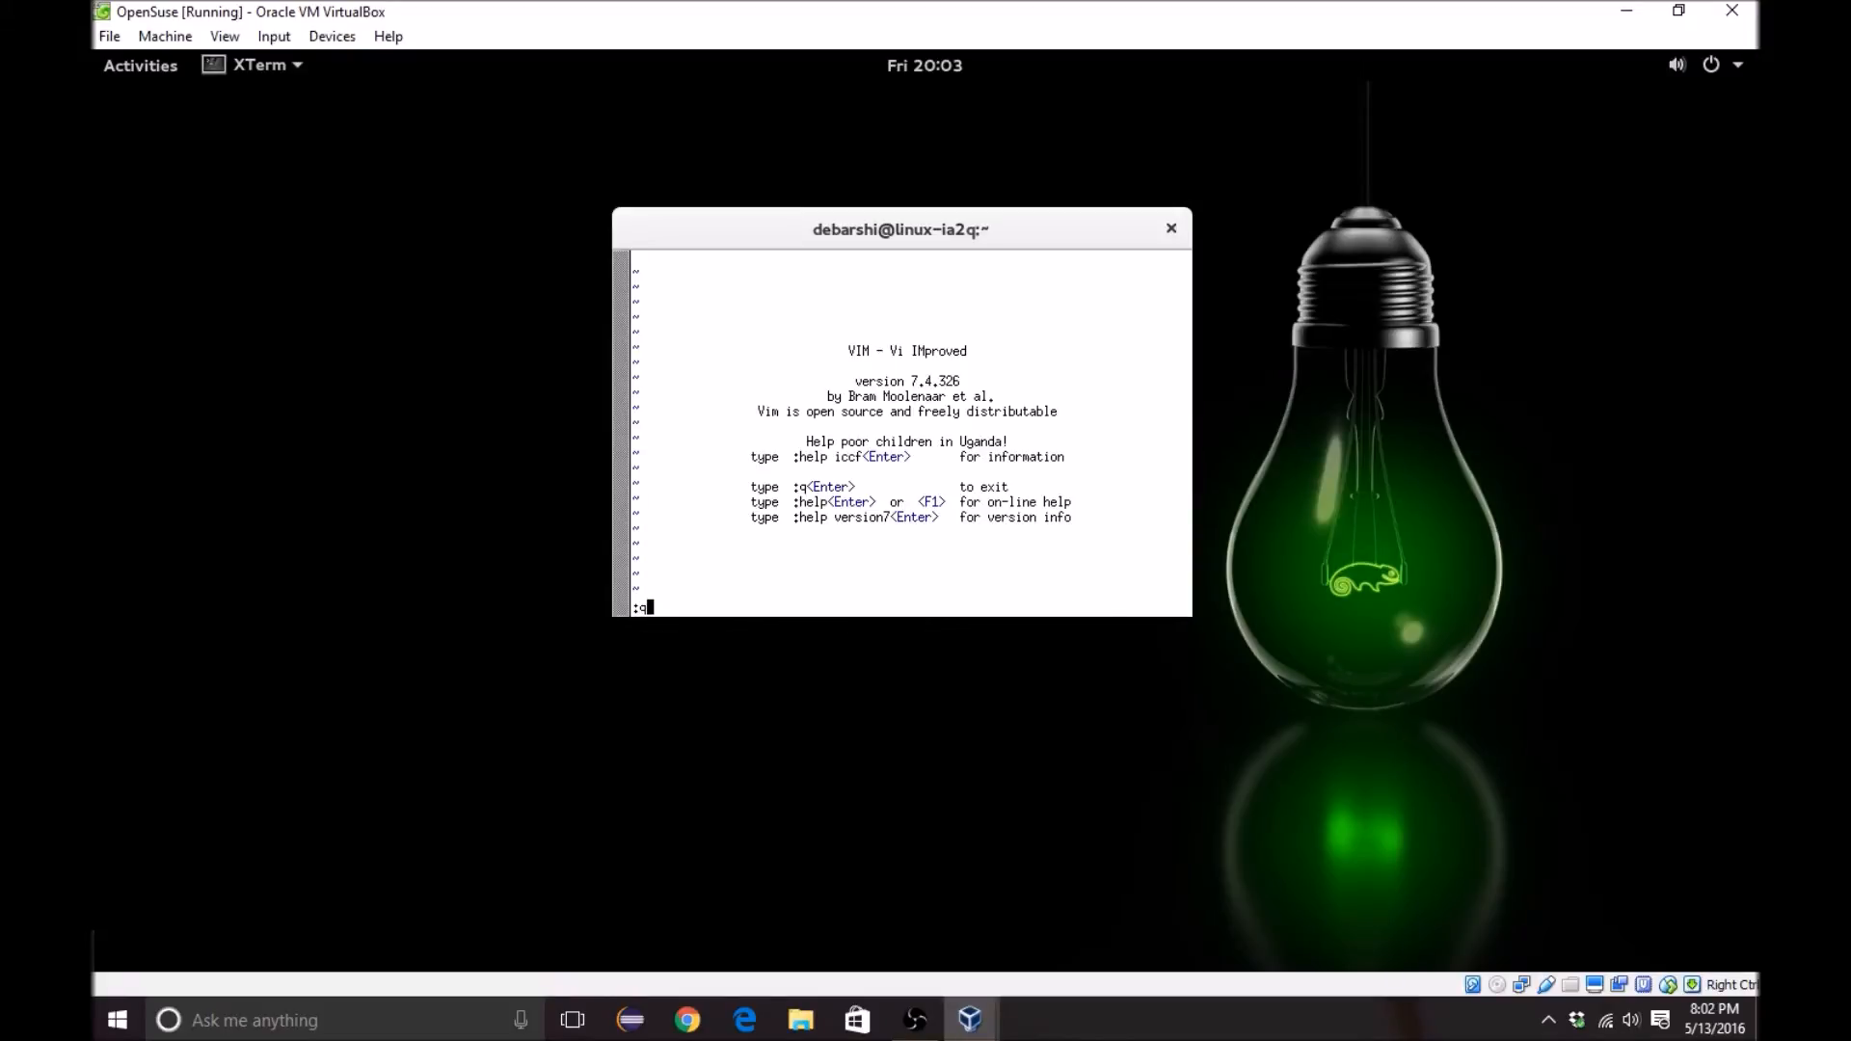
{"action": "key", "text": "Return"}
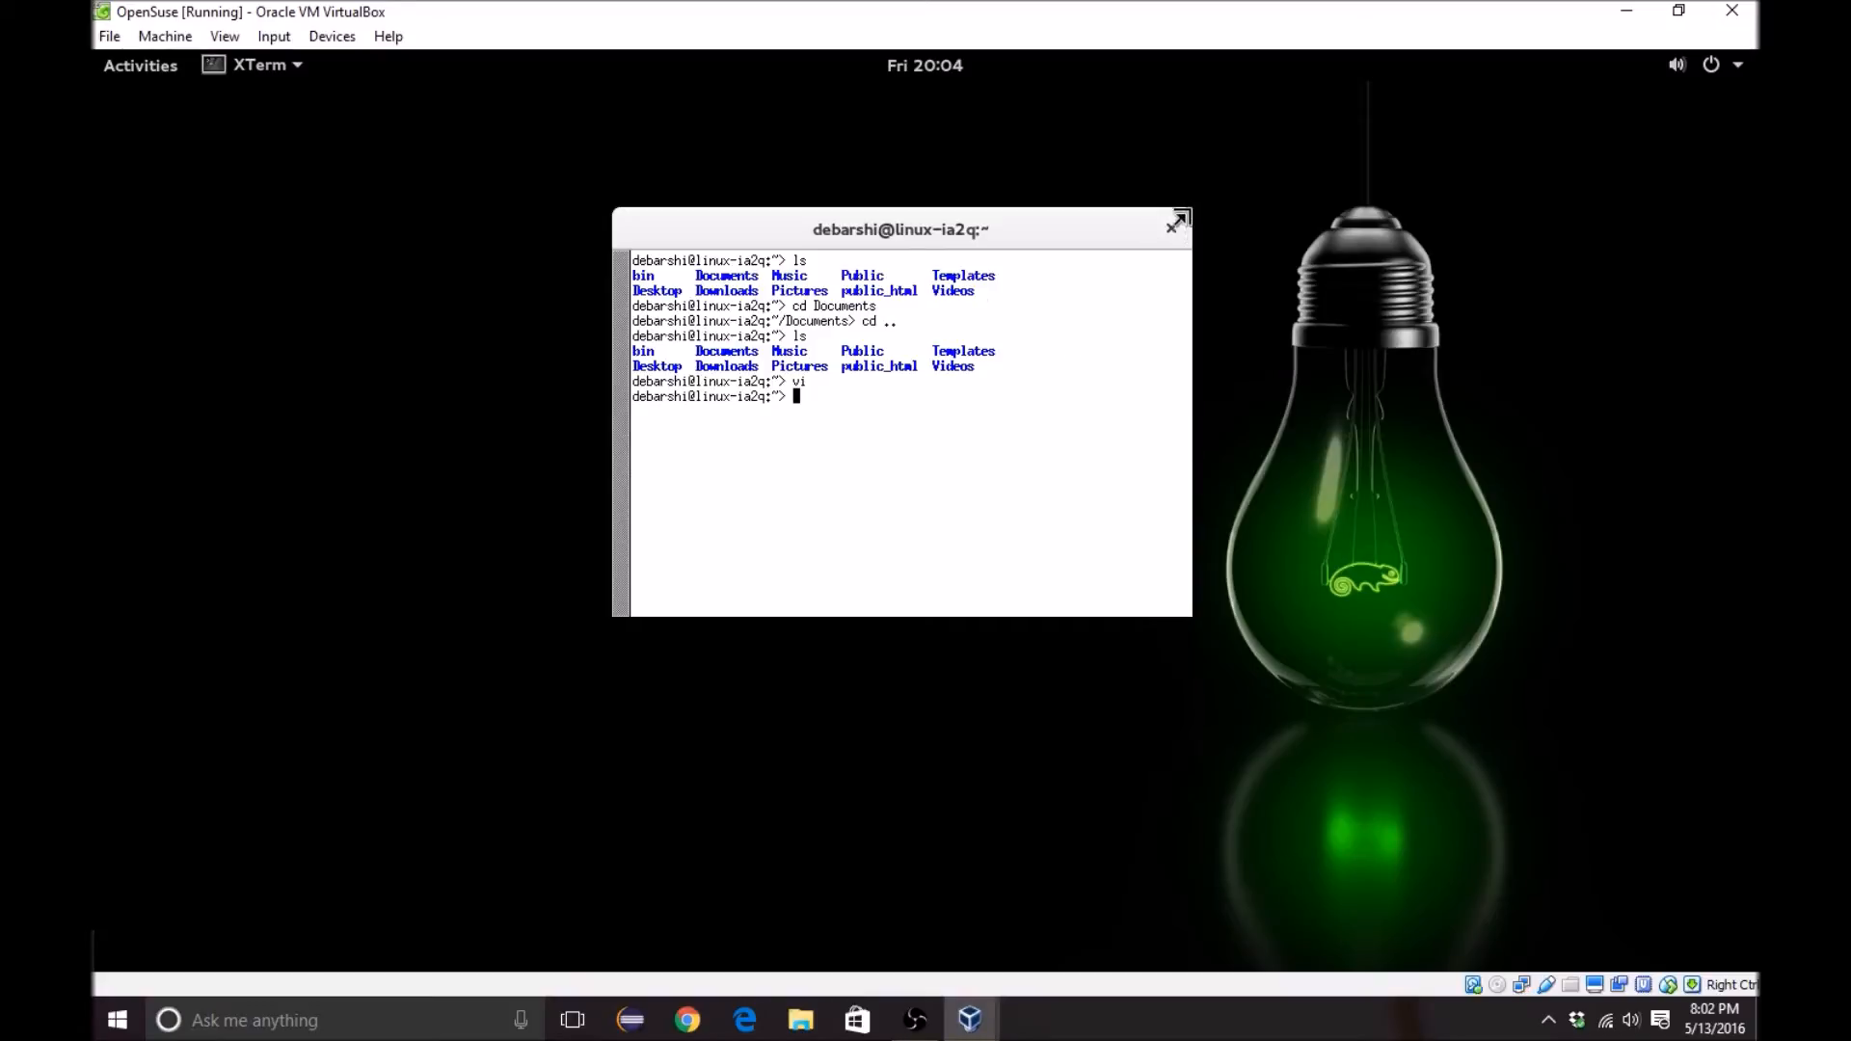
{"action": "left_click", "coordinate": [1171, 229]}
Step: Dismiss the Important Software Updates notification from the calendar panel
{"action": "left_click", "coordinate": [1727, 73]}
{"action": "left_click", "coordinate": [1508, 94]}
{"action": "left_click", "coordinate": [940, 73]}
{"action": "left_click", "coordinate": [940, 73]}
{"action": "left_click", "coordinate": [940, 73]}
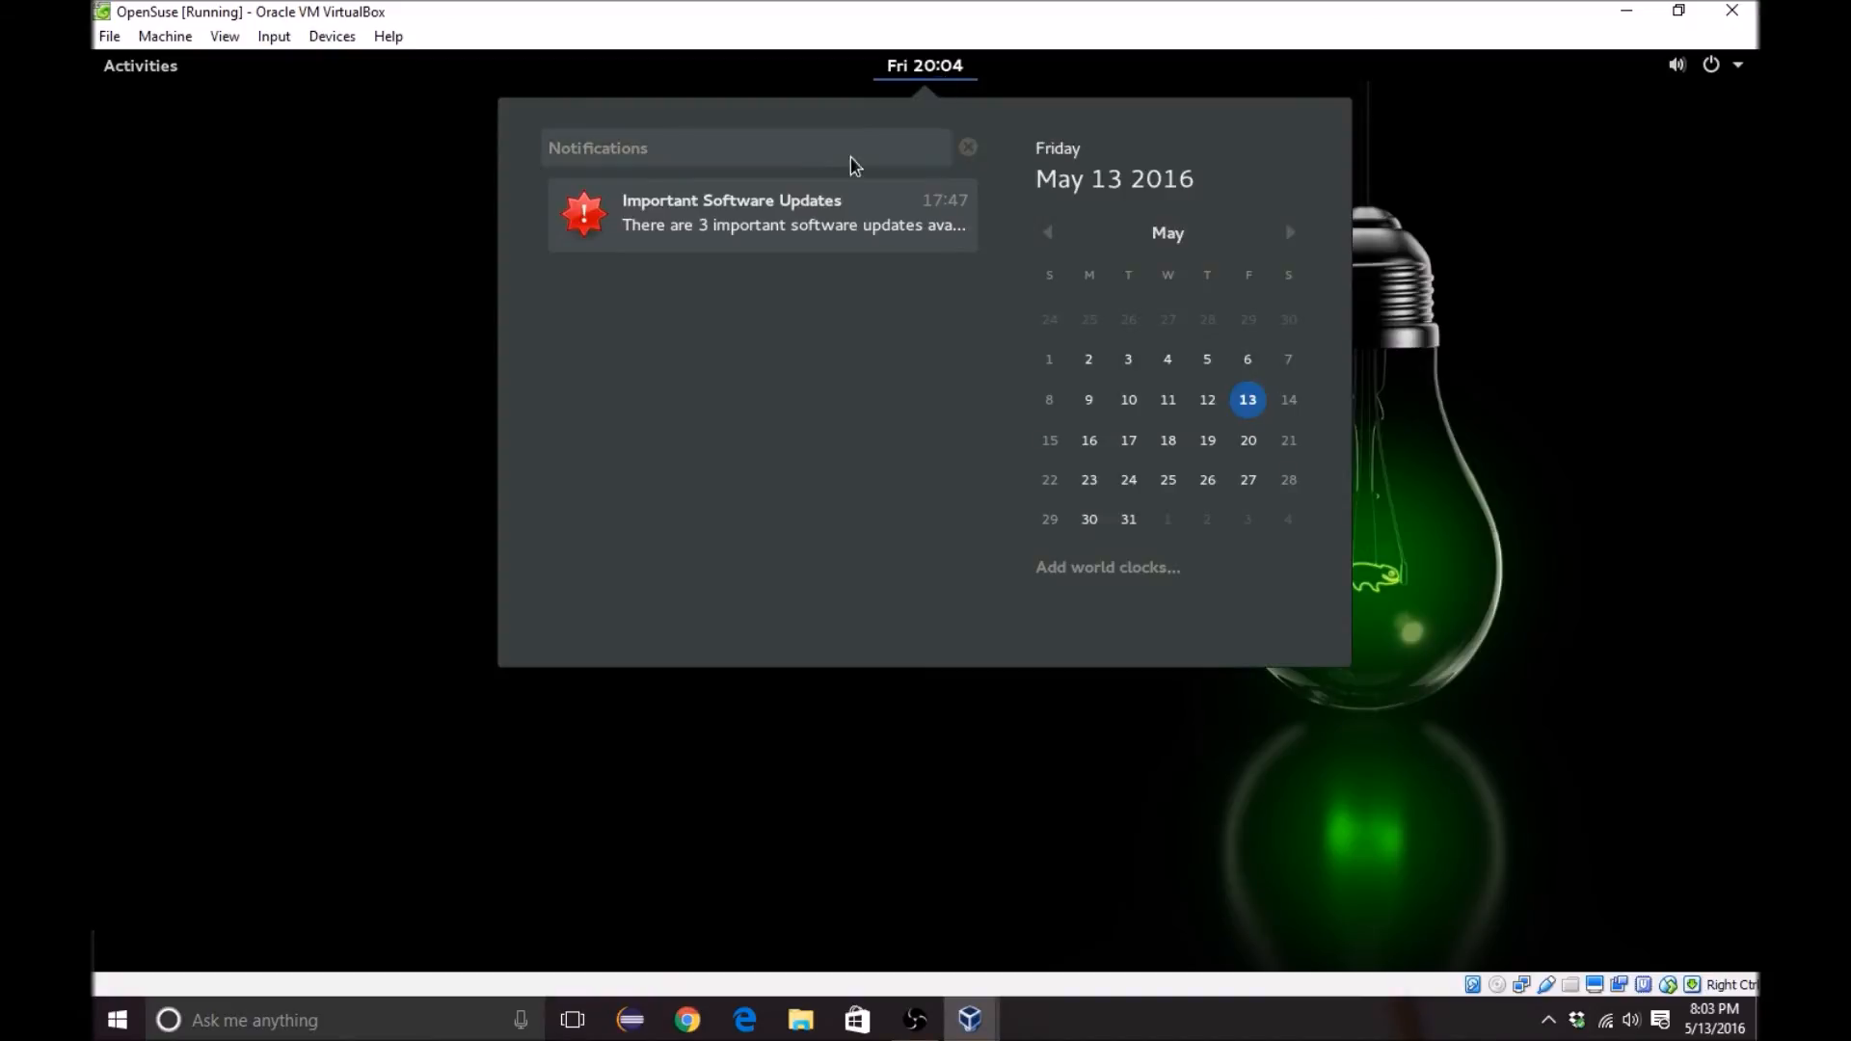
{"action": "left_click", "coordinate": [827, 196]}
{"action": "left_click", "coordinate": [917, 85]}
{"action": "left_click", "coordinate": [918, 85]}
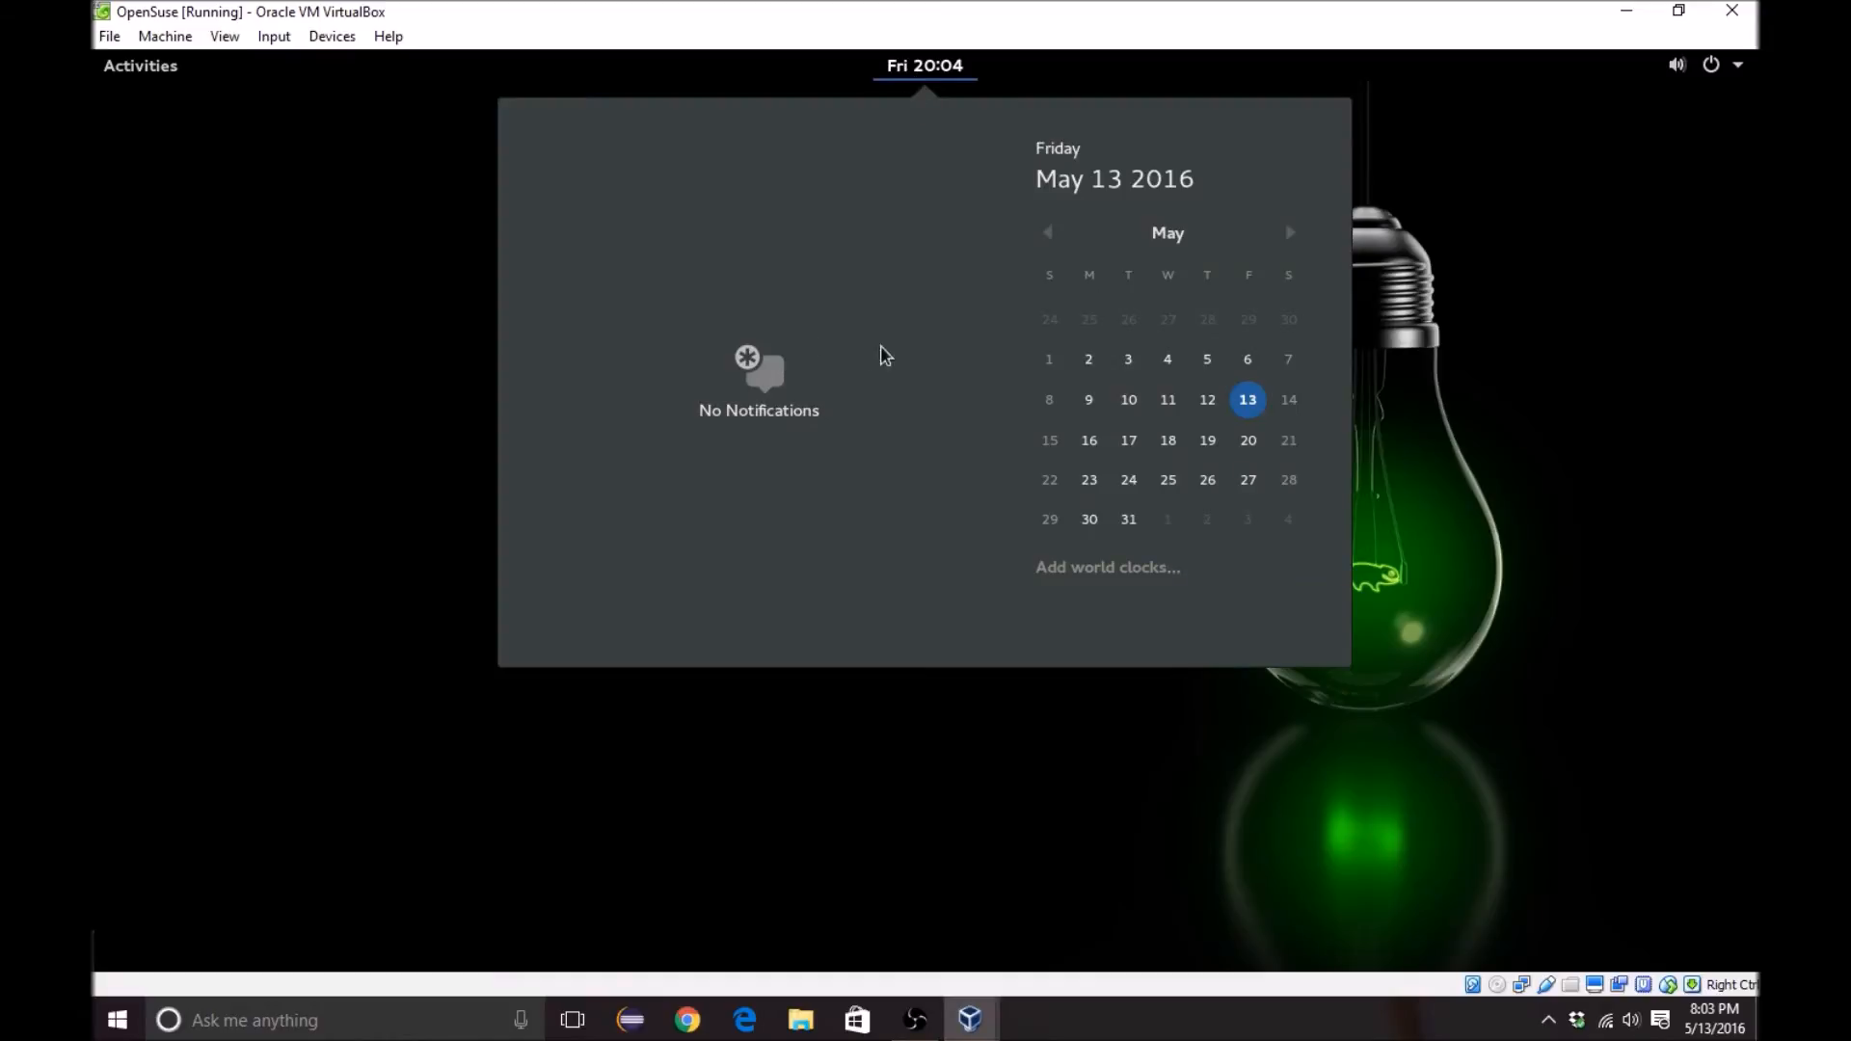
{"action": "left_click", "coordinate": [935, 83]}
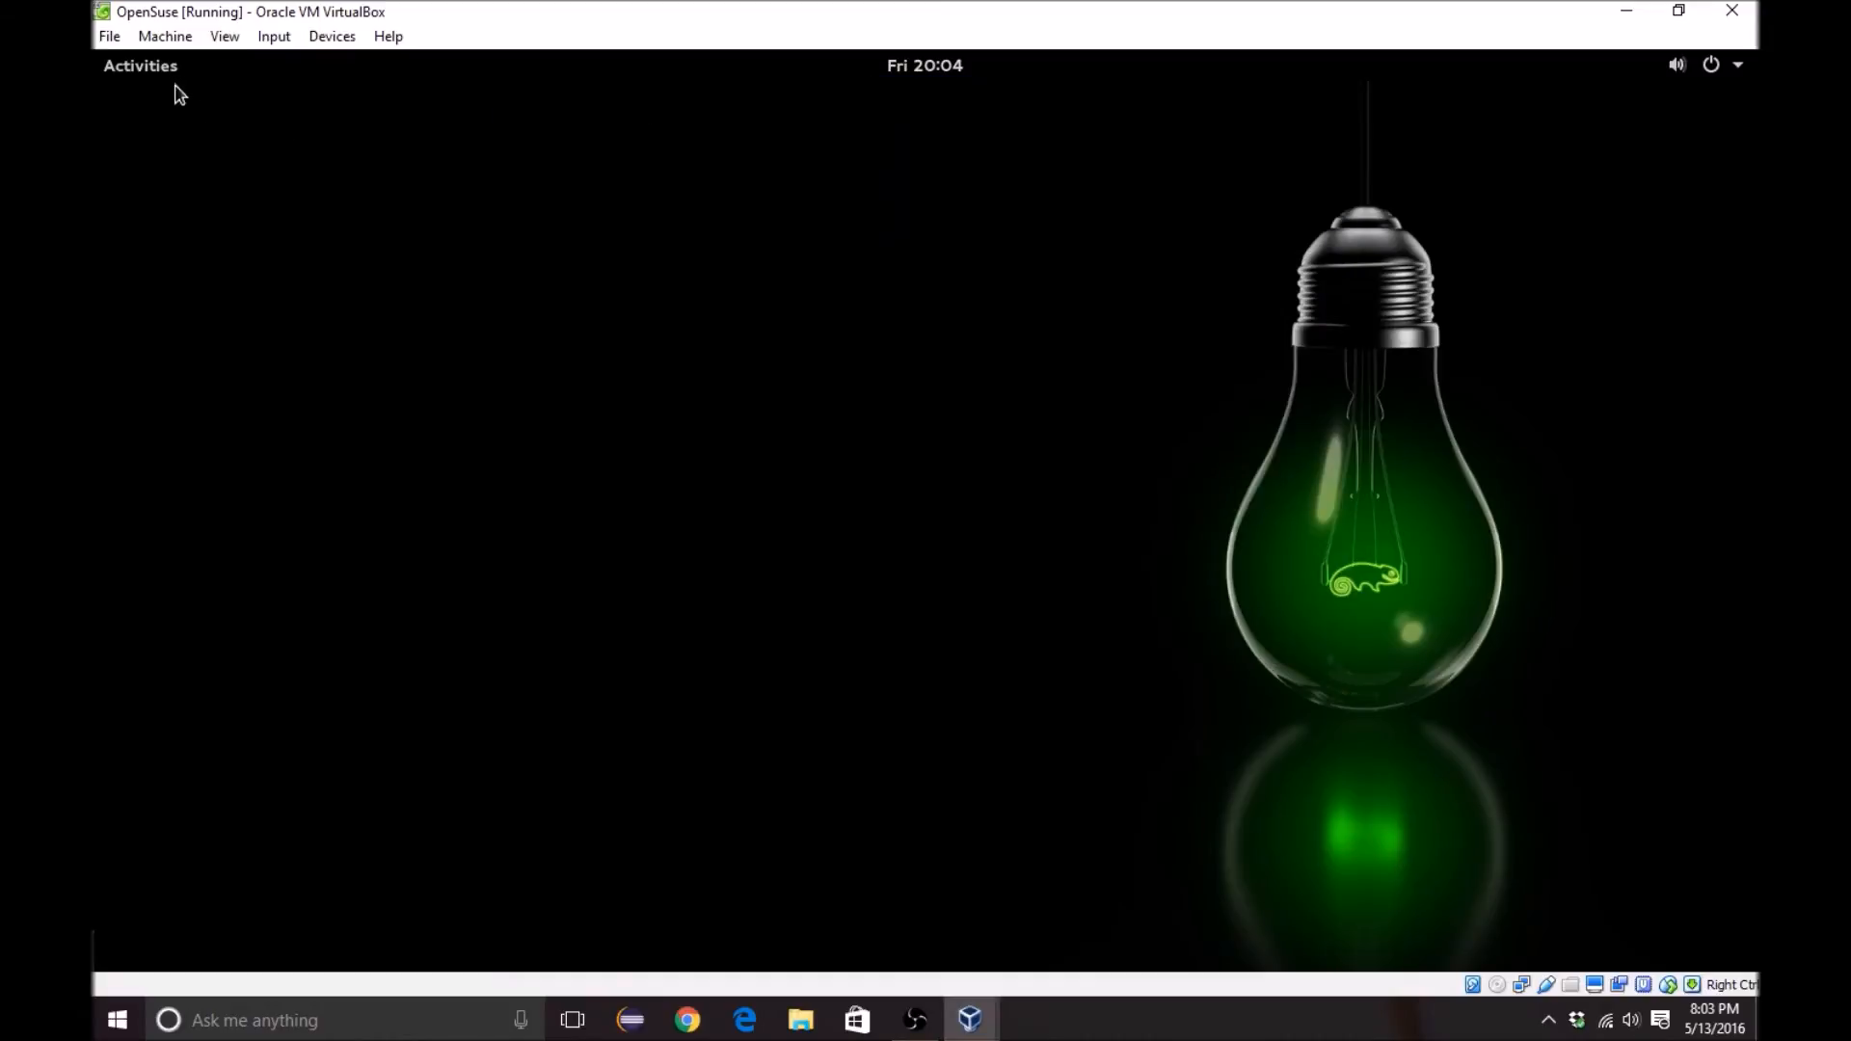
Step: Show the VirtualBox Devices > USB list of attachable host USB devices
{"action": "left_click", "coordinate": [147, 70]}
{"action": "left_click", "coordinate": [154, 61]}
{"action": "left_click", "coordinate": [160, 38]}
{"action": "mouse_move", "coordinate": [347, 35]}
{"action": "mouse_move", "coordinate": [351, 97]}
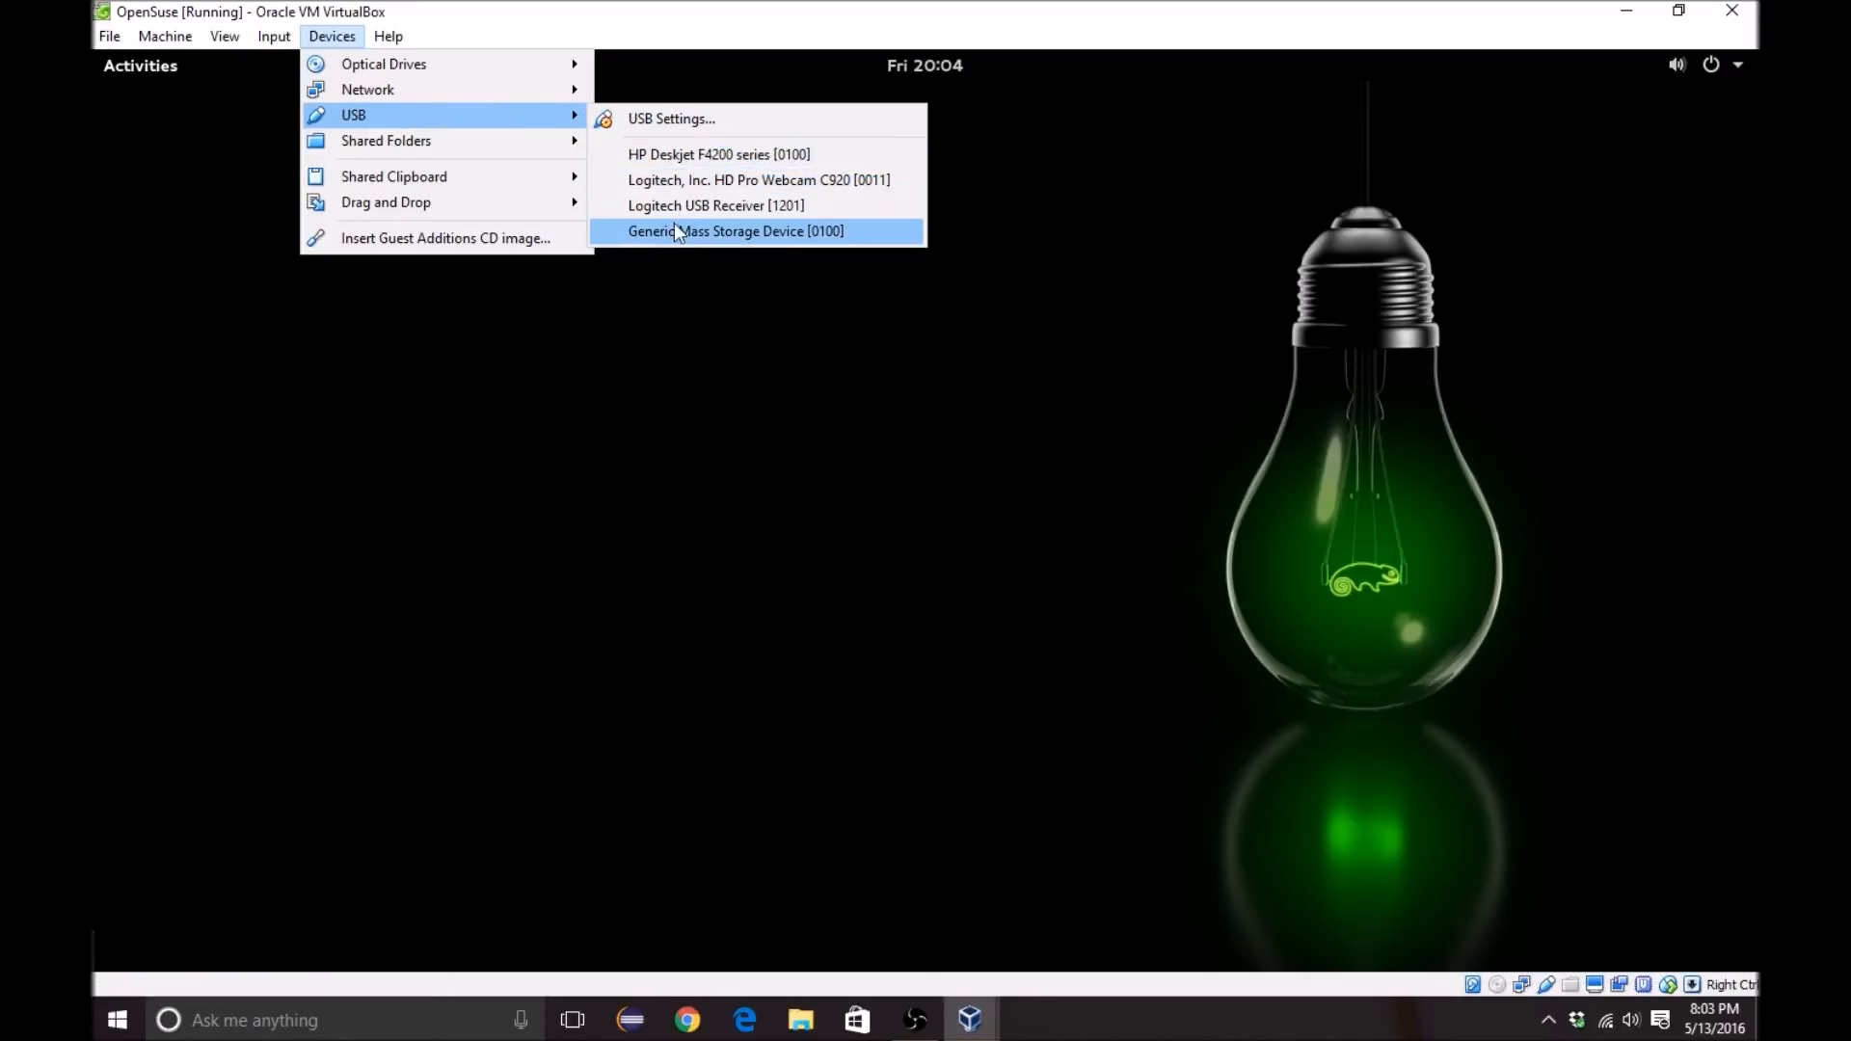
Step: Start Windows Magnifier via a taskbar search
{"action": "mouse_move", "coordinate": [528, 64]}
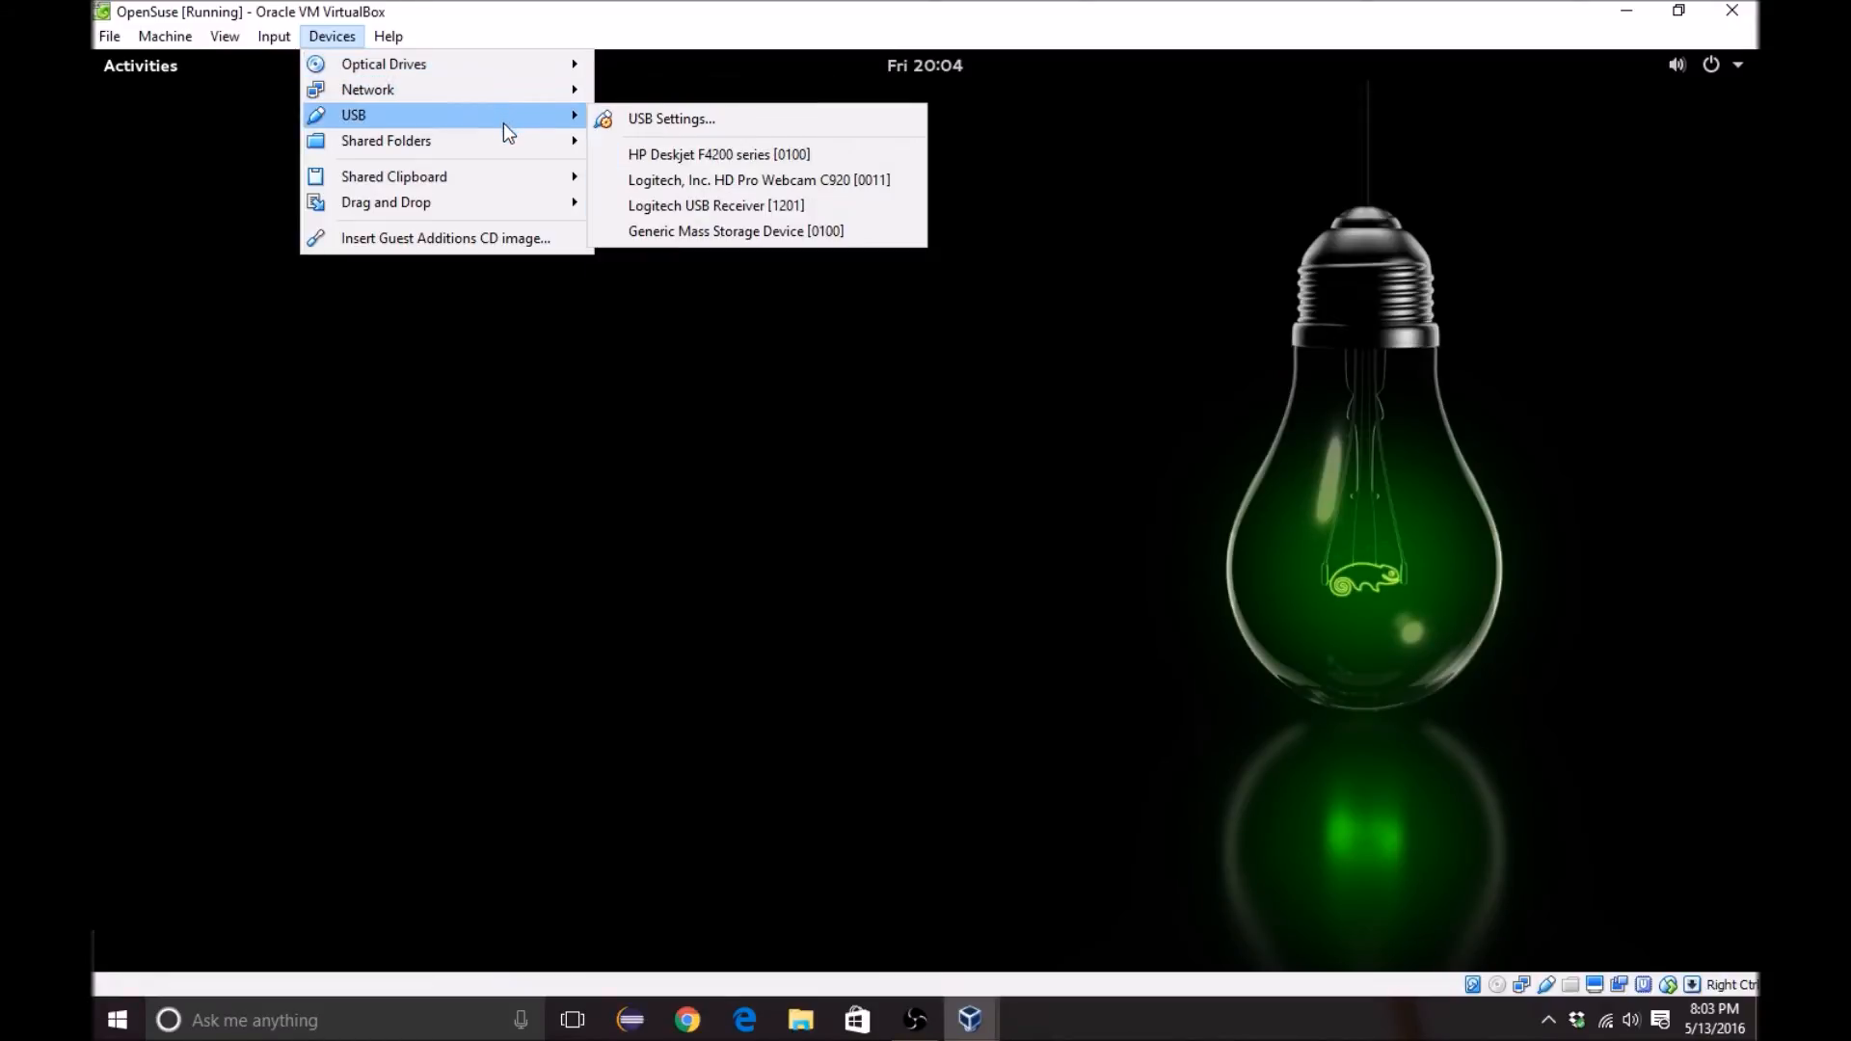
{"action": "mouse_move", "coordinate": [506, 210]}
{"action": "left_click", "coordinate": [357, 44]}
{"action": "left_click", "coordinate": [356, 42]}
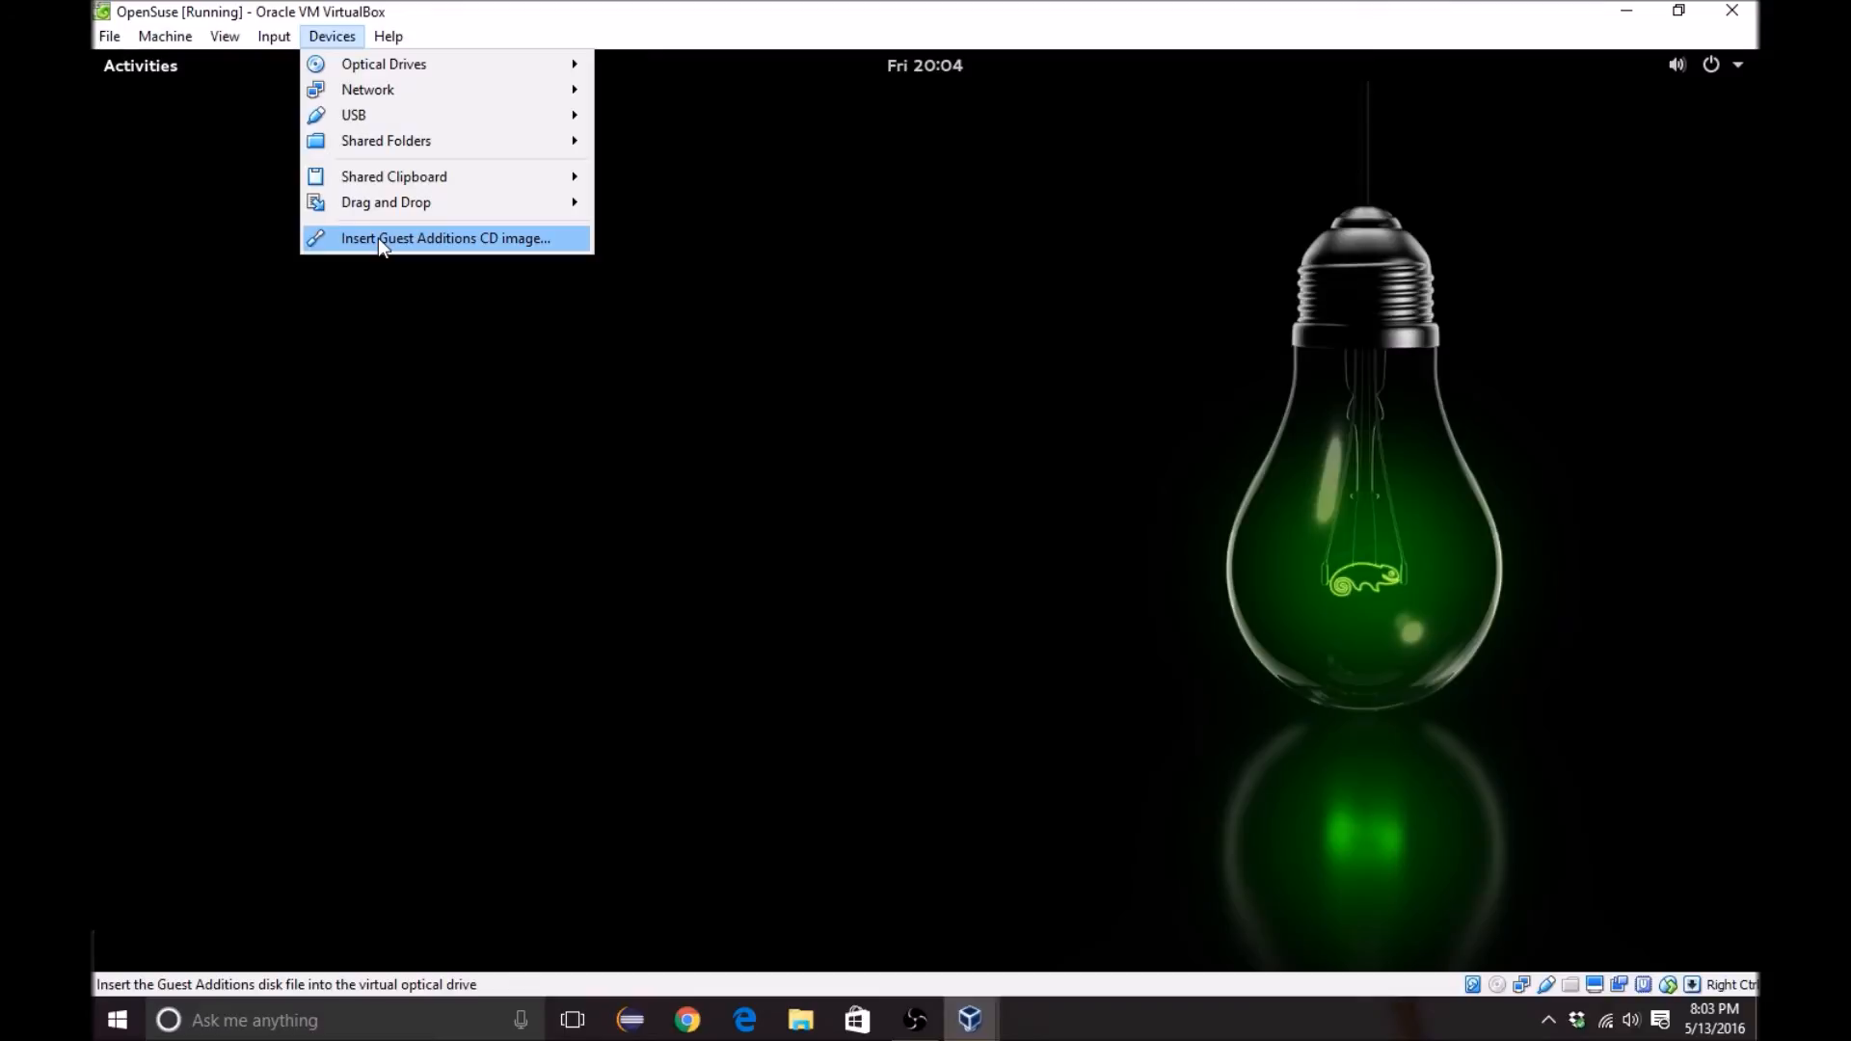
{"action": "left_click", "coordinate": [277, 1025]}
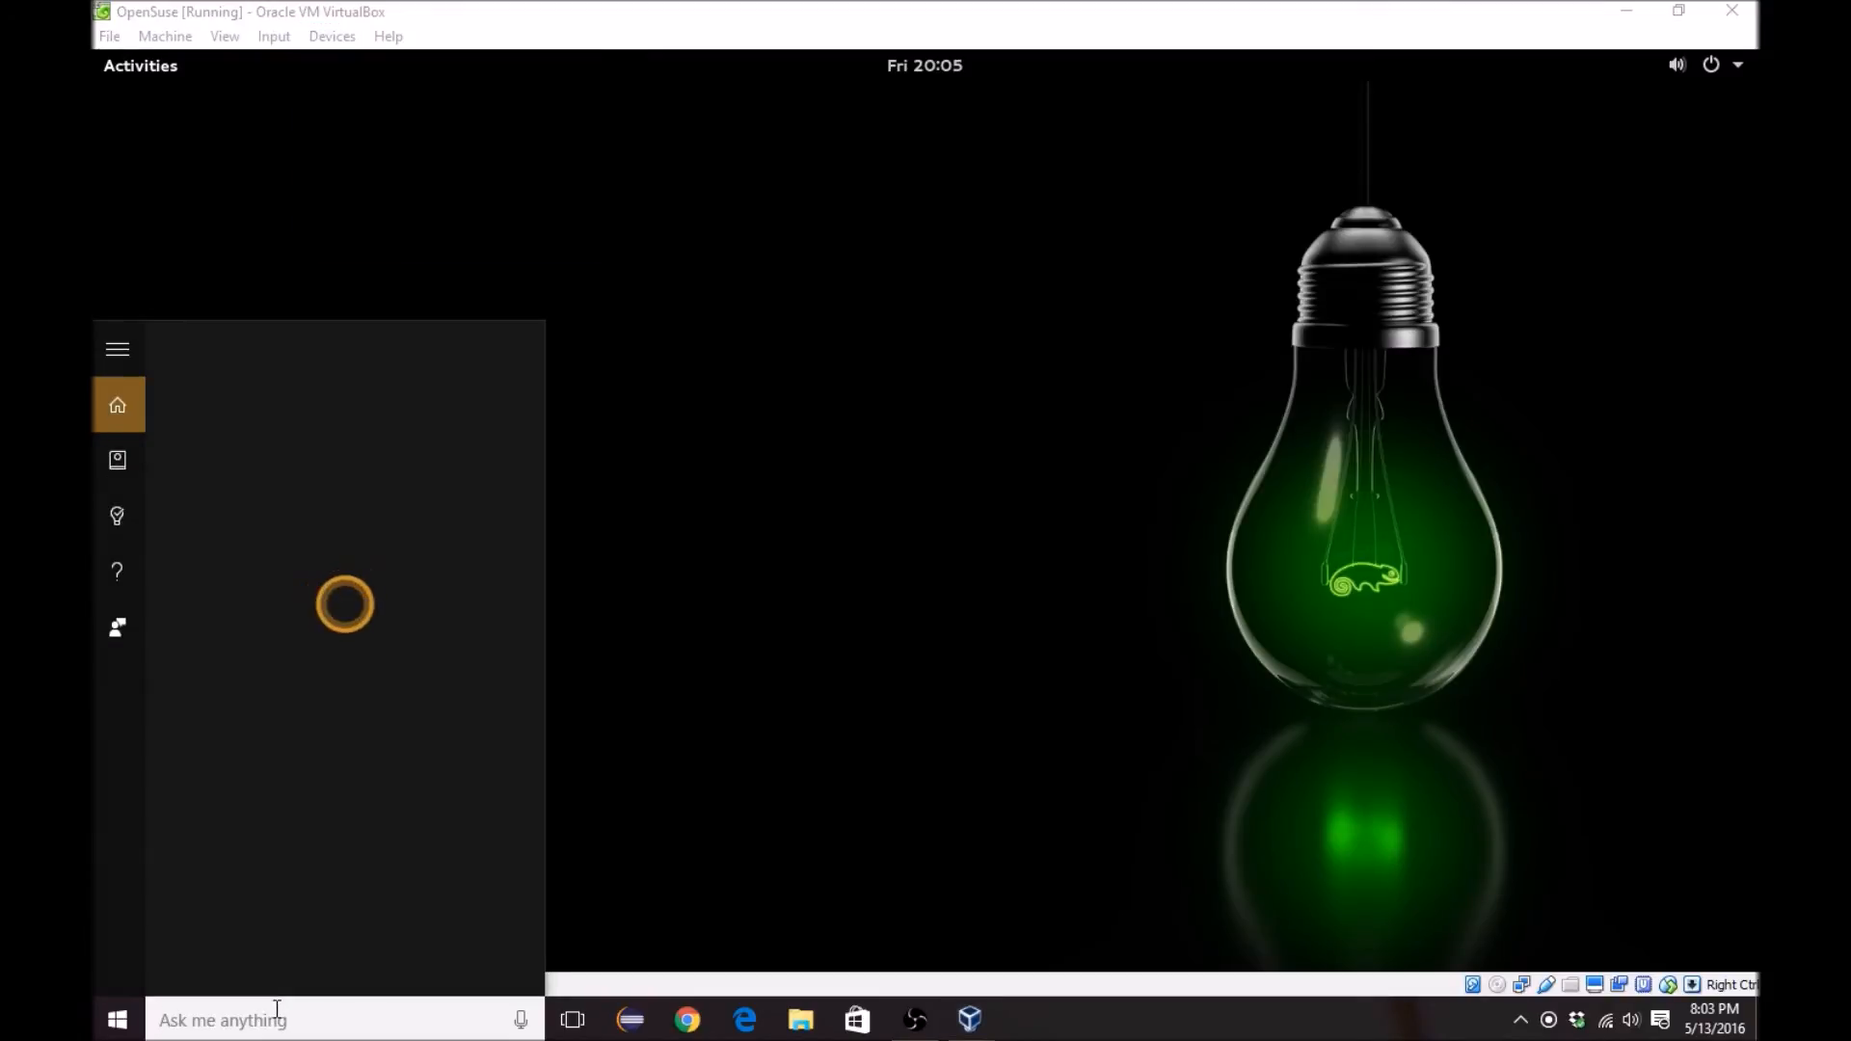
{"action": "type", "text": "magn"}
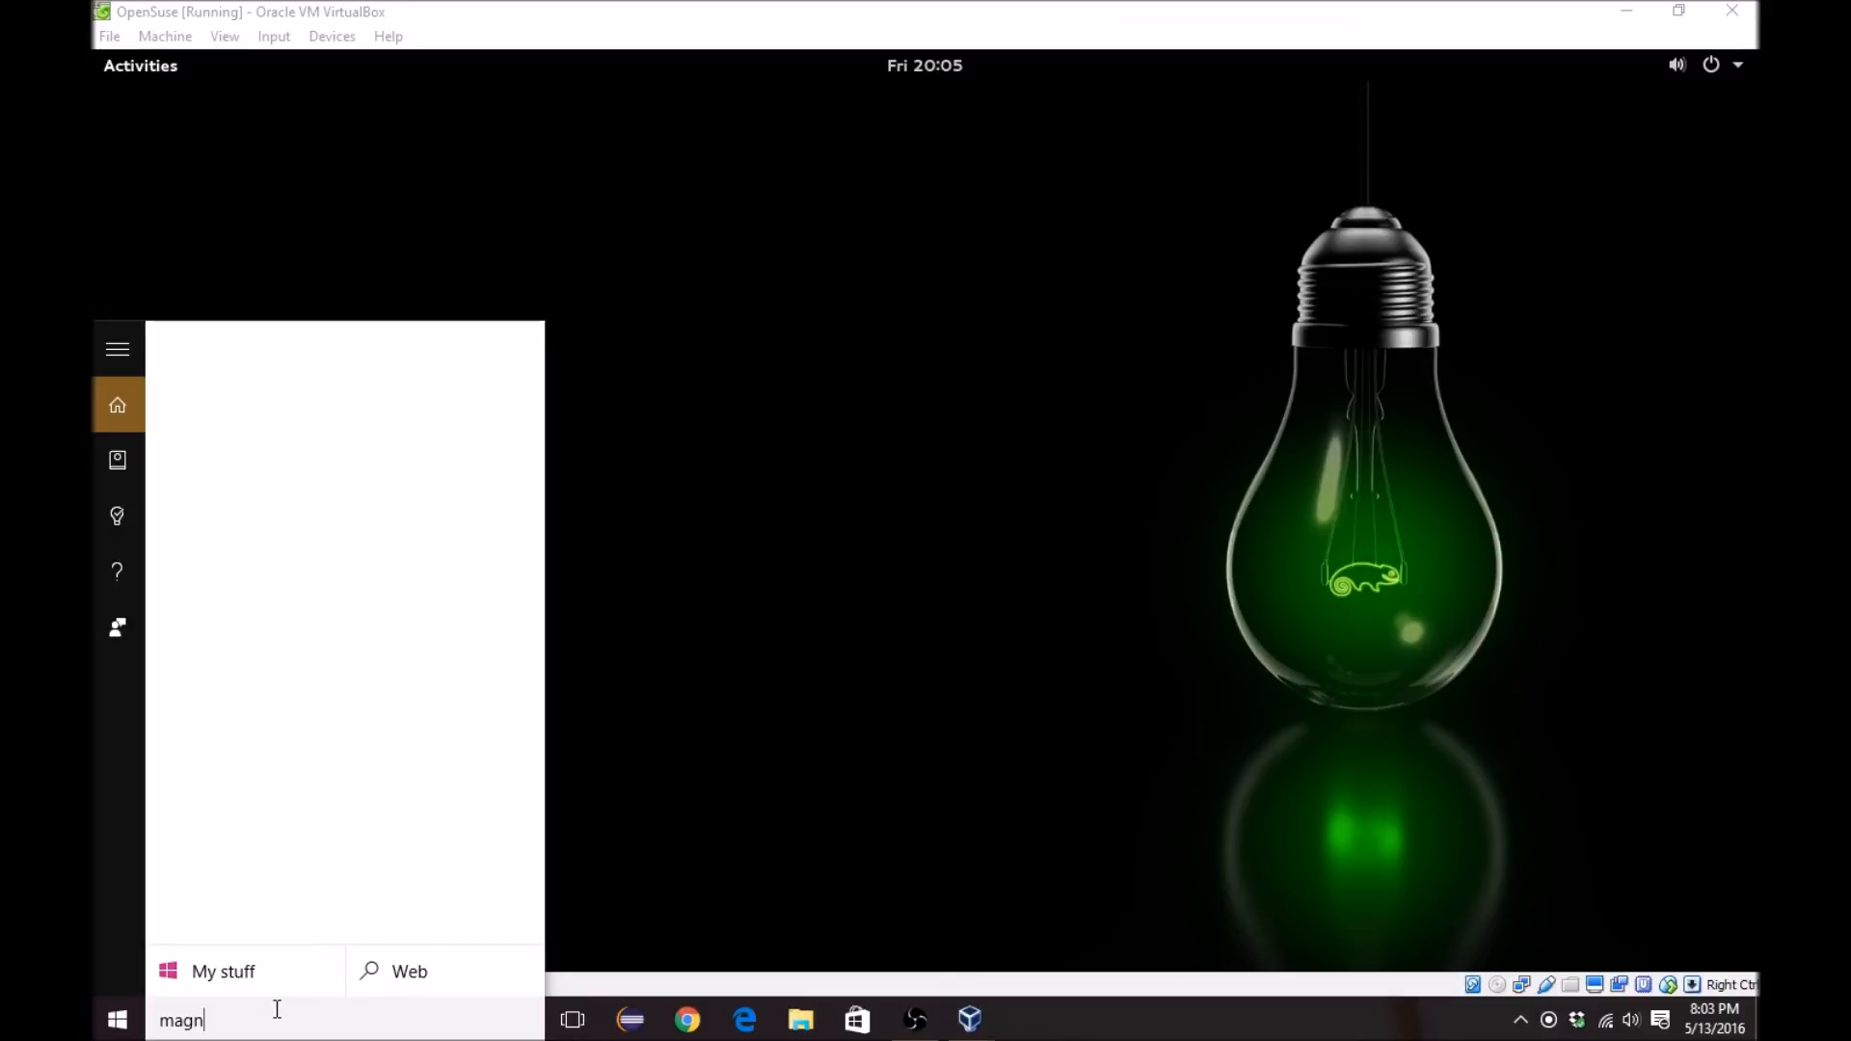
{"action": "type", "text": "igy"}
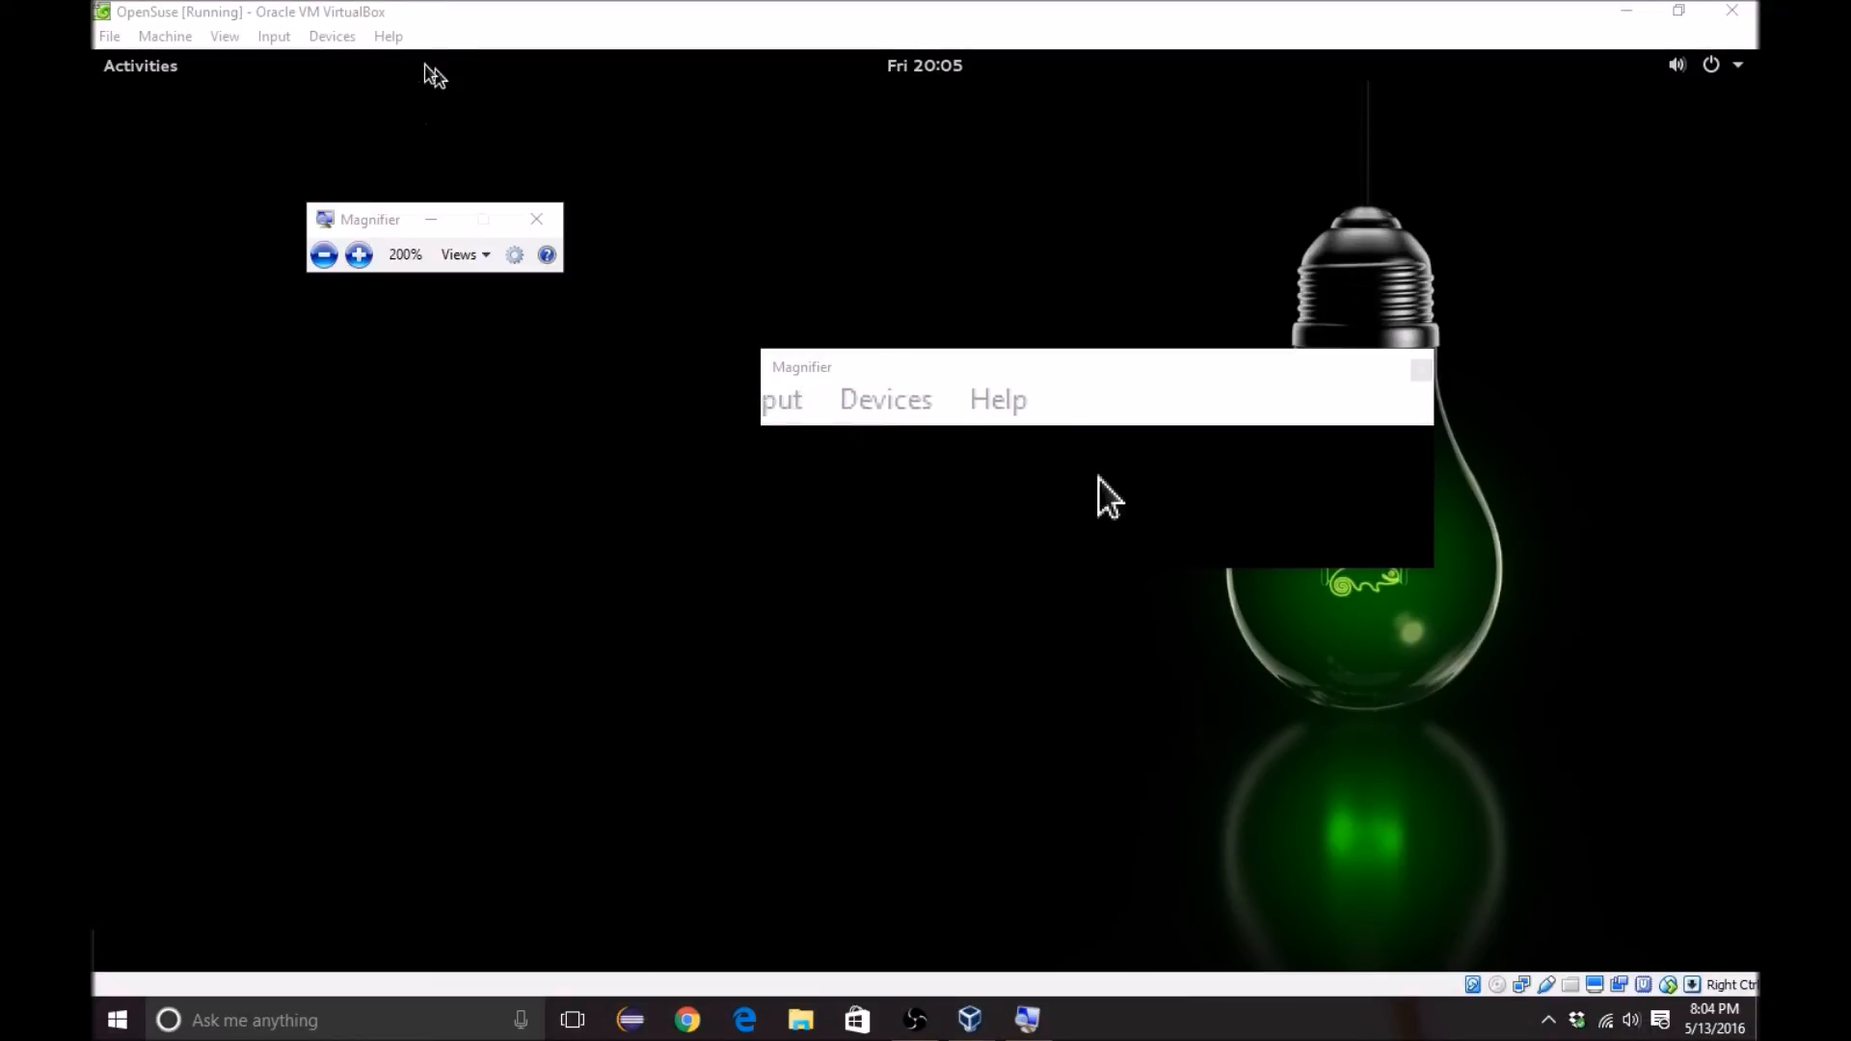
Step: Insert the Guest Additions CD image using Force Unmount, then cancel a repeated insertion
{"action": "left_click", "coordinate": [332, 35]}
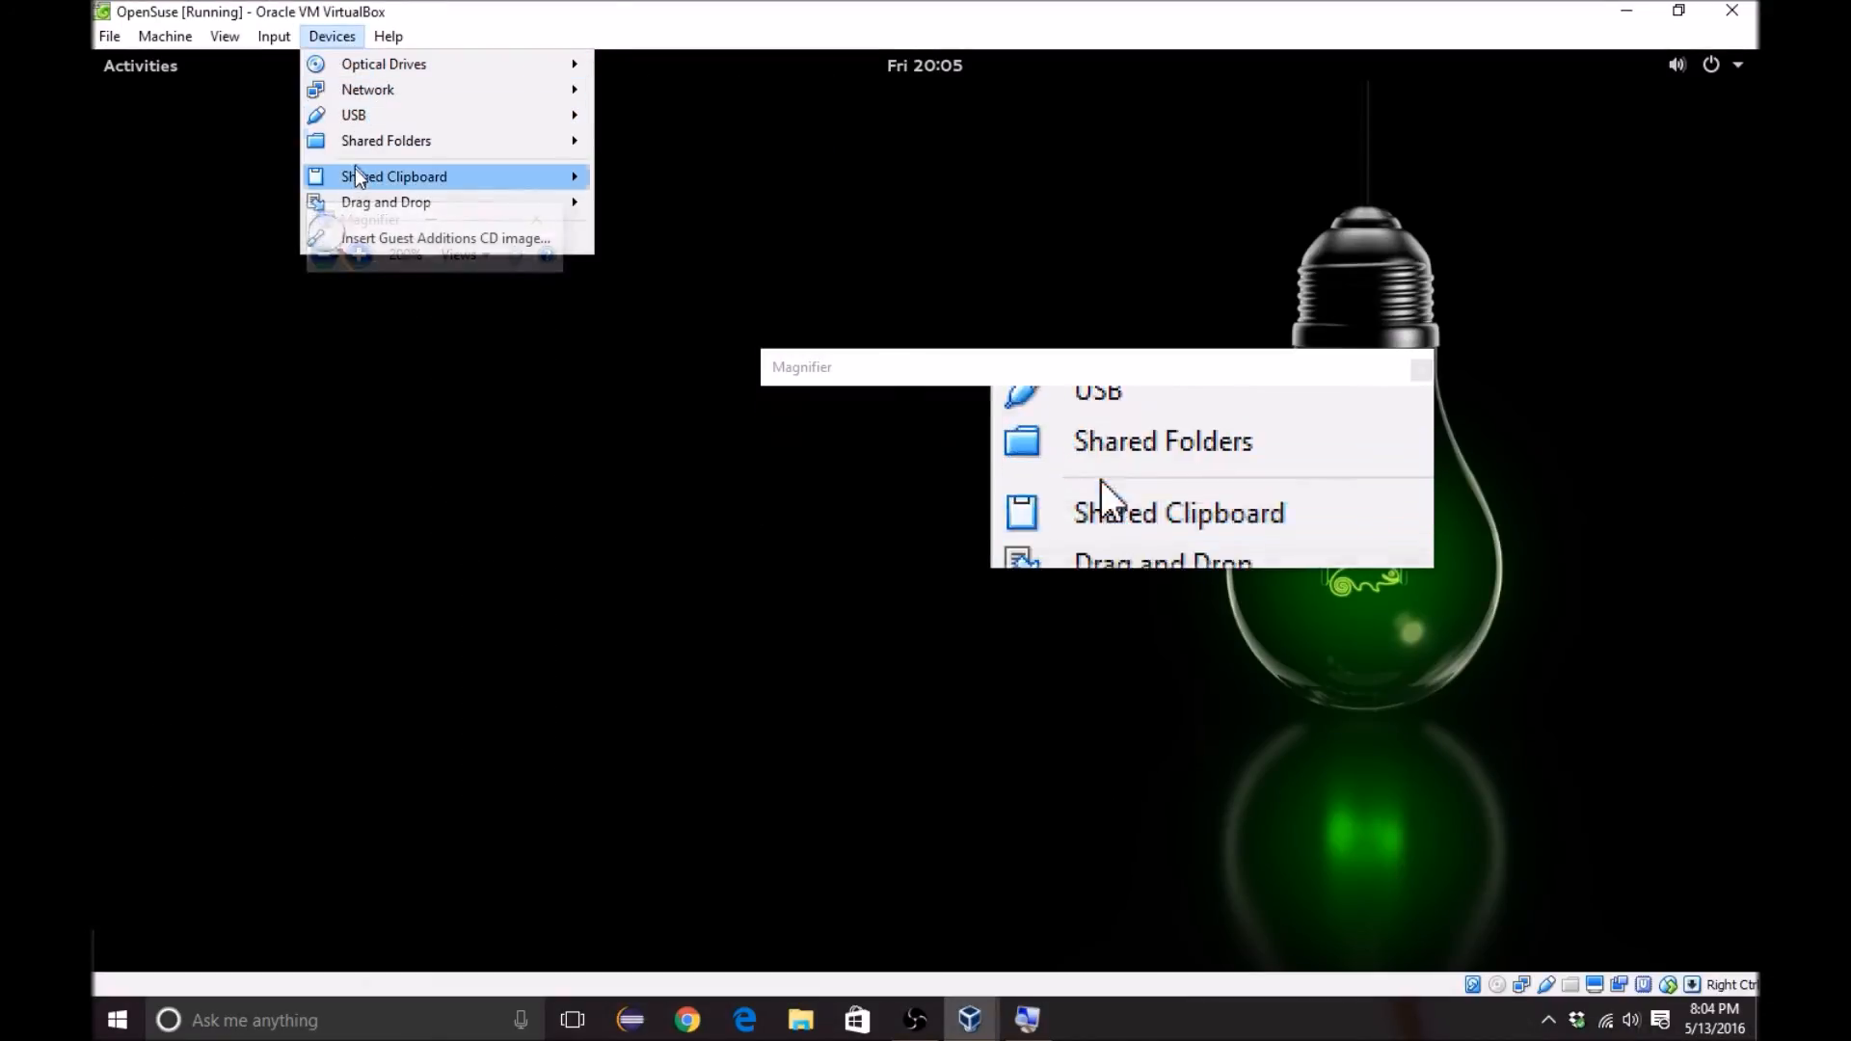
{"action": "left_click", "coordinate": [368, 238]}
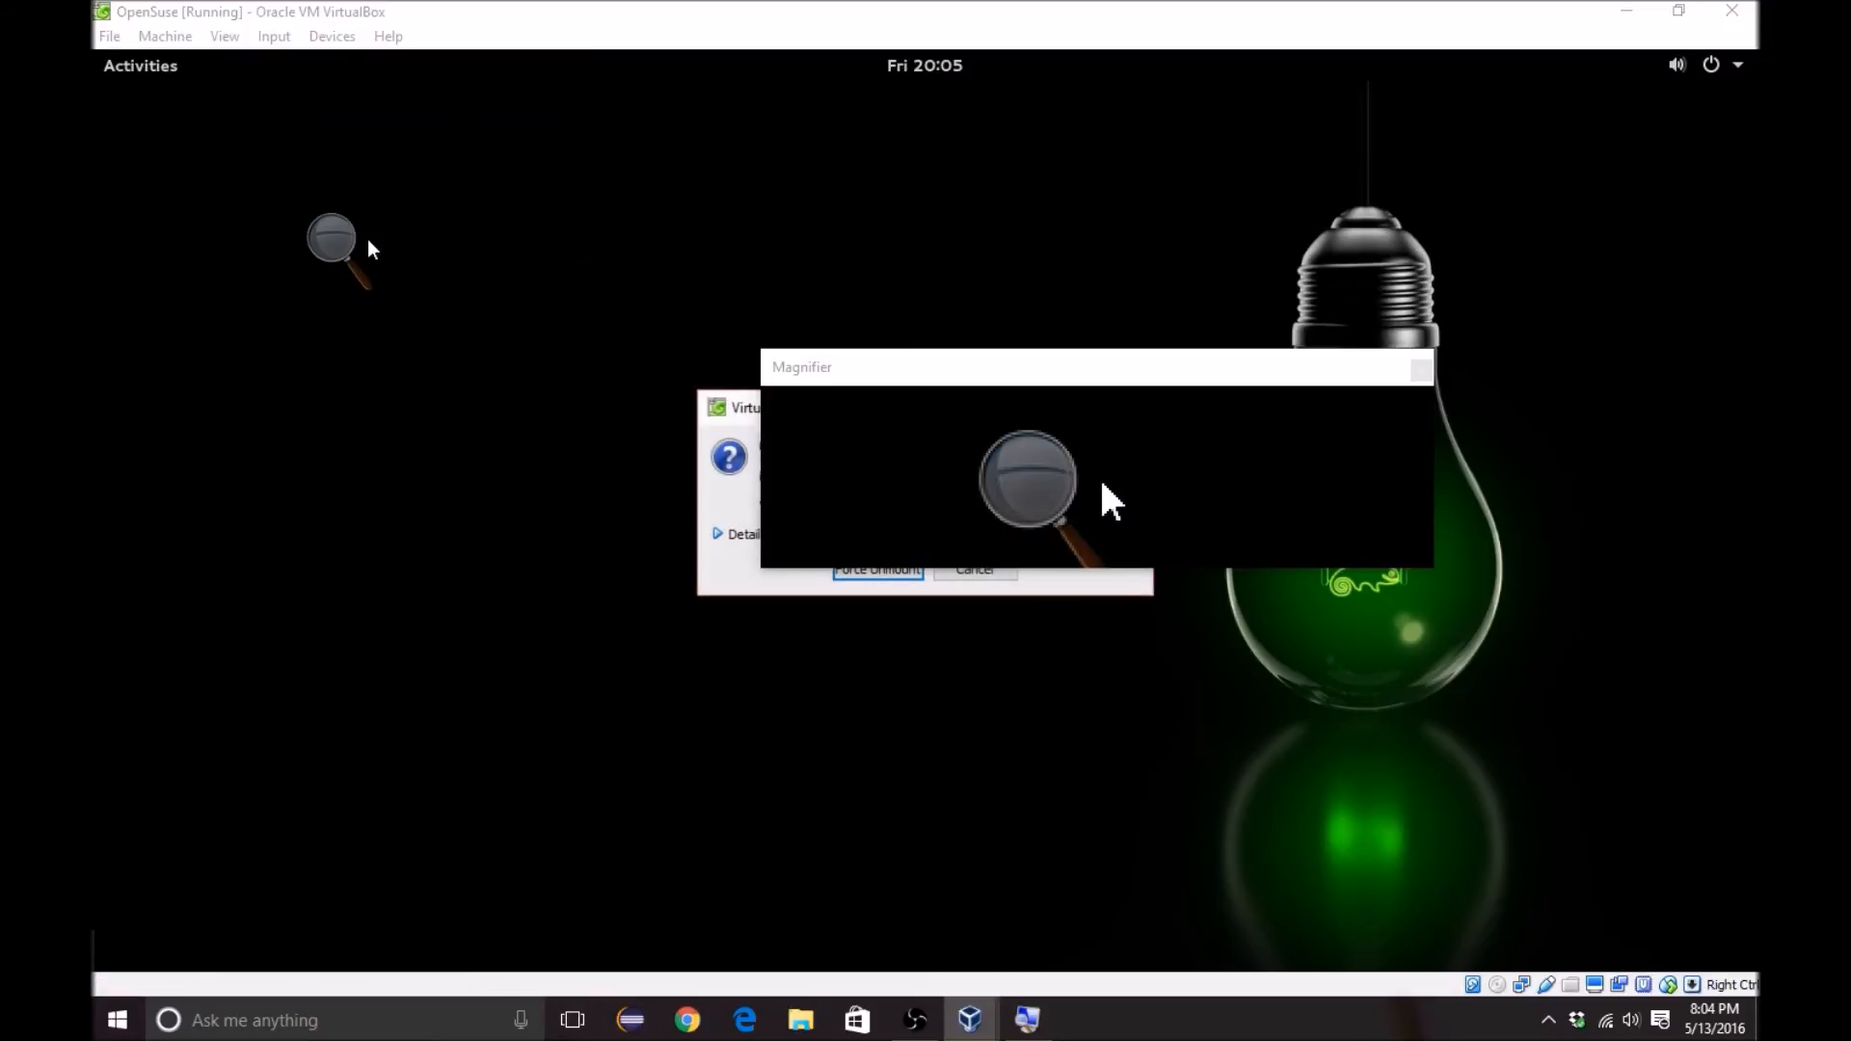
{"action": "left_click_drag", "start_coordinate": [898, 366], "coordinate": [1112, 664]}
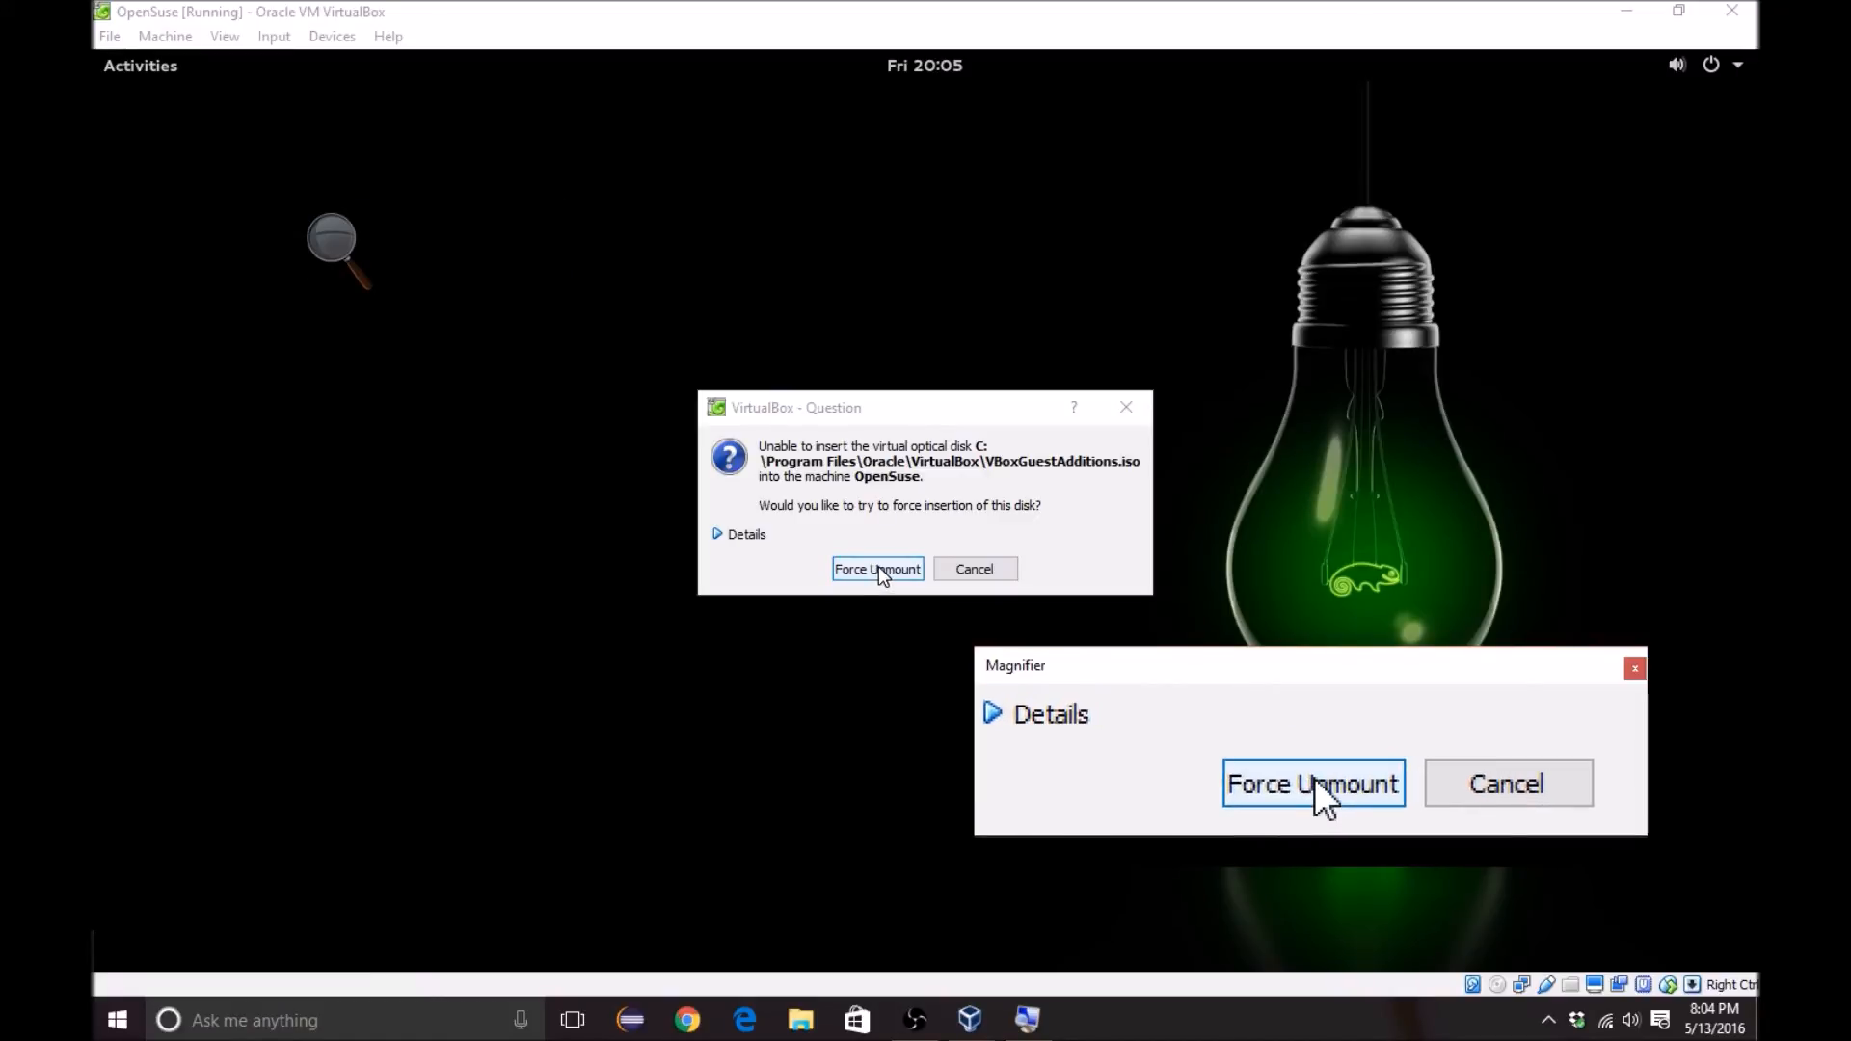
{"action": "left_click", "coordinate": [879, 570]}
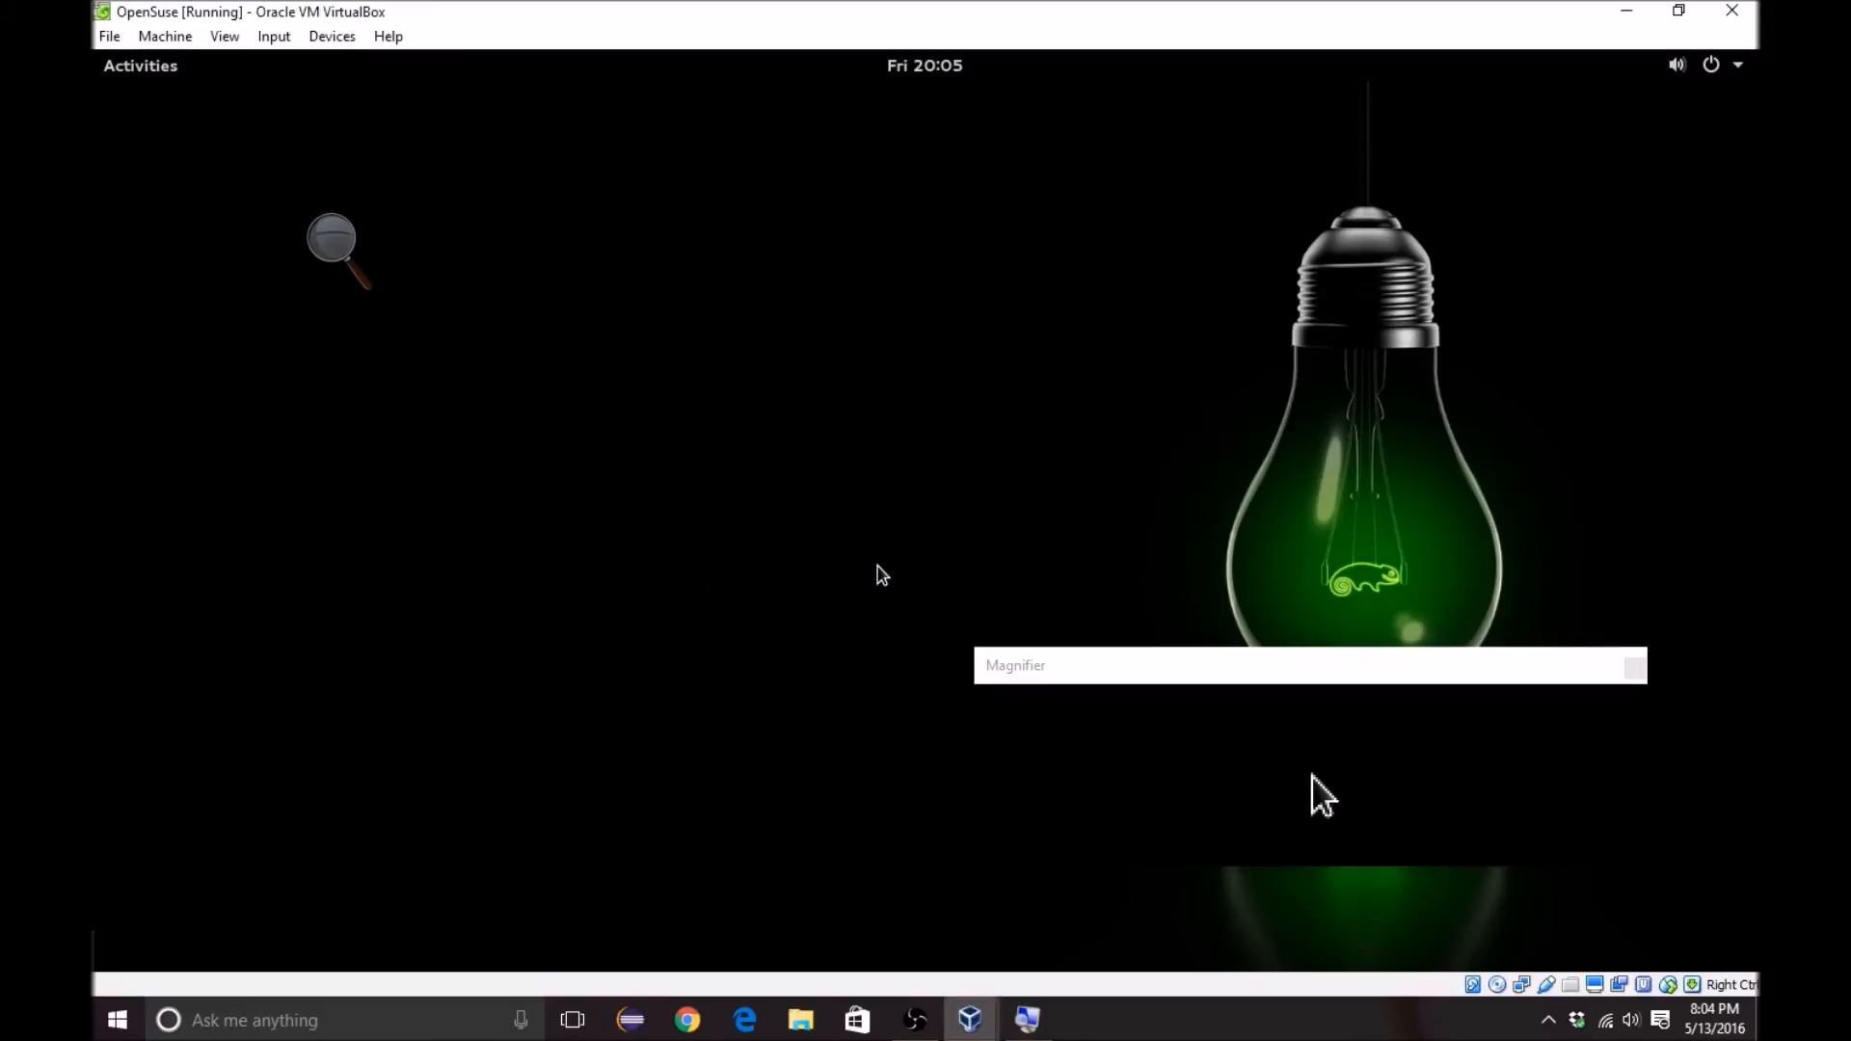
{"action": "left_click", "coordinate": [331, 35]}
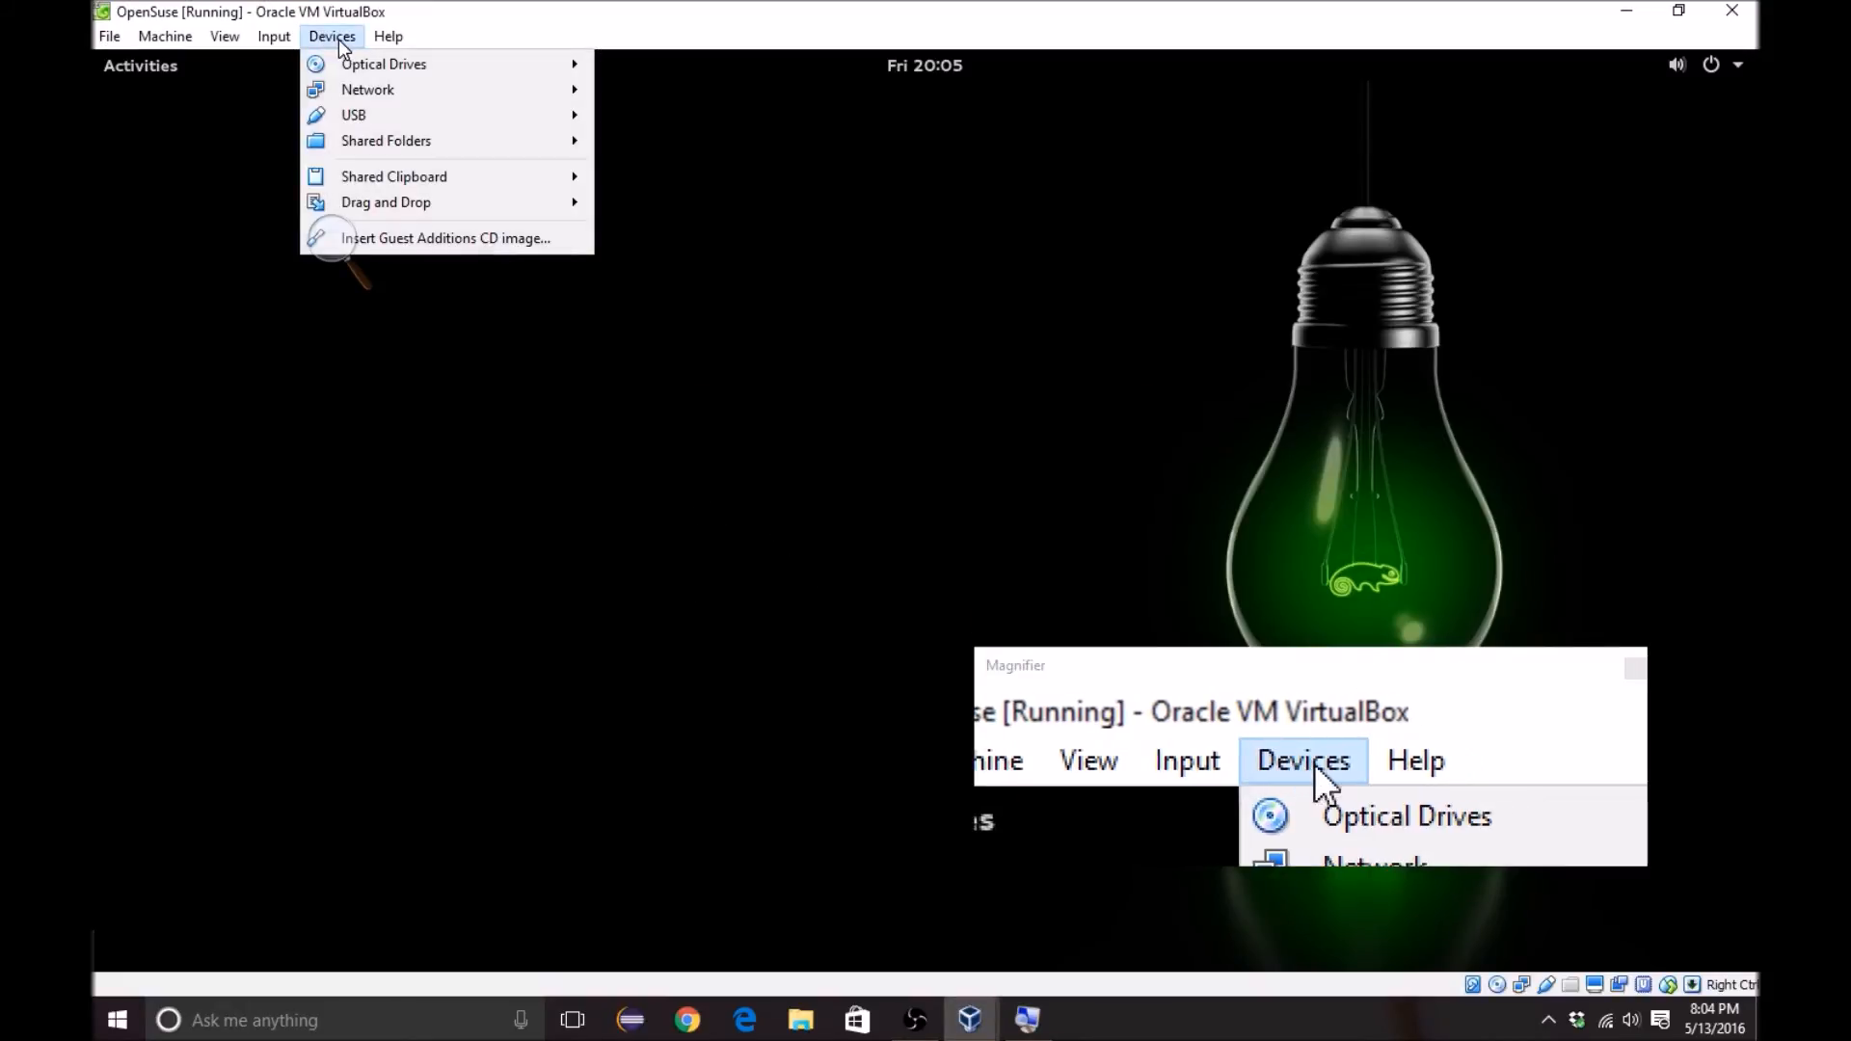
{"action": "left_click", "coordinate": [424, 238]}
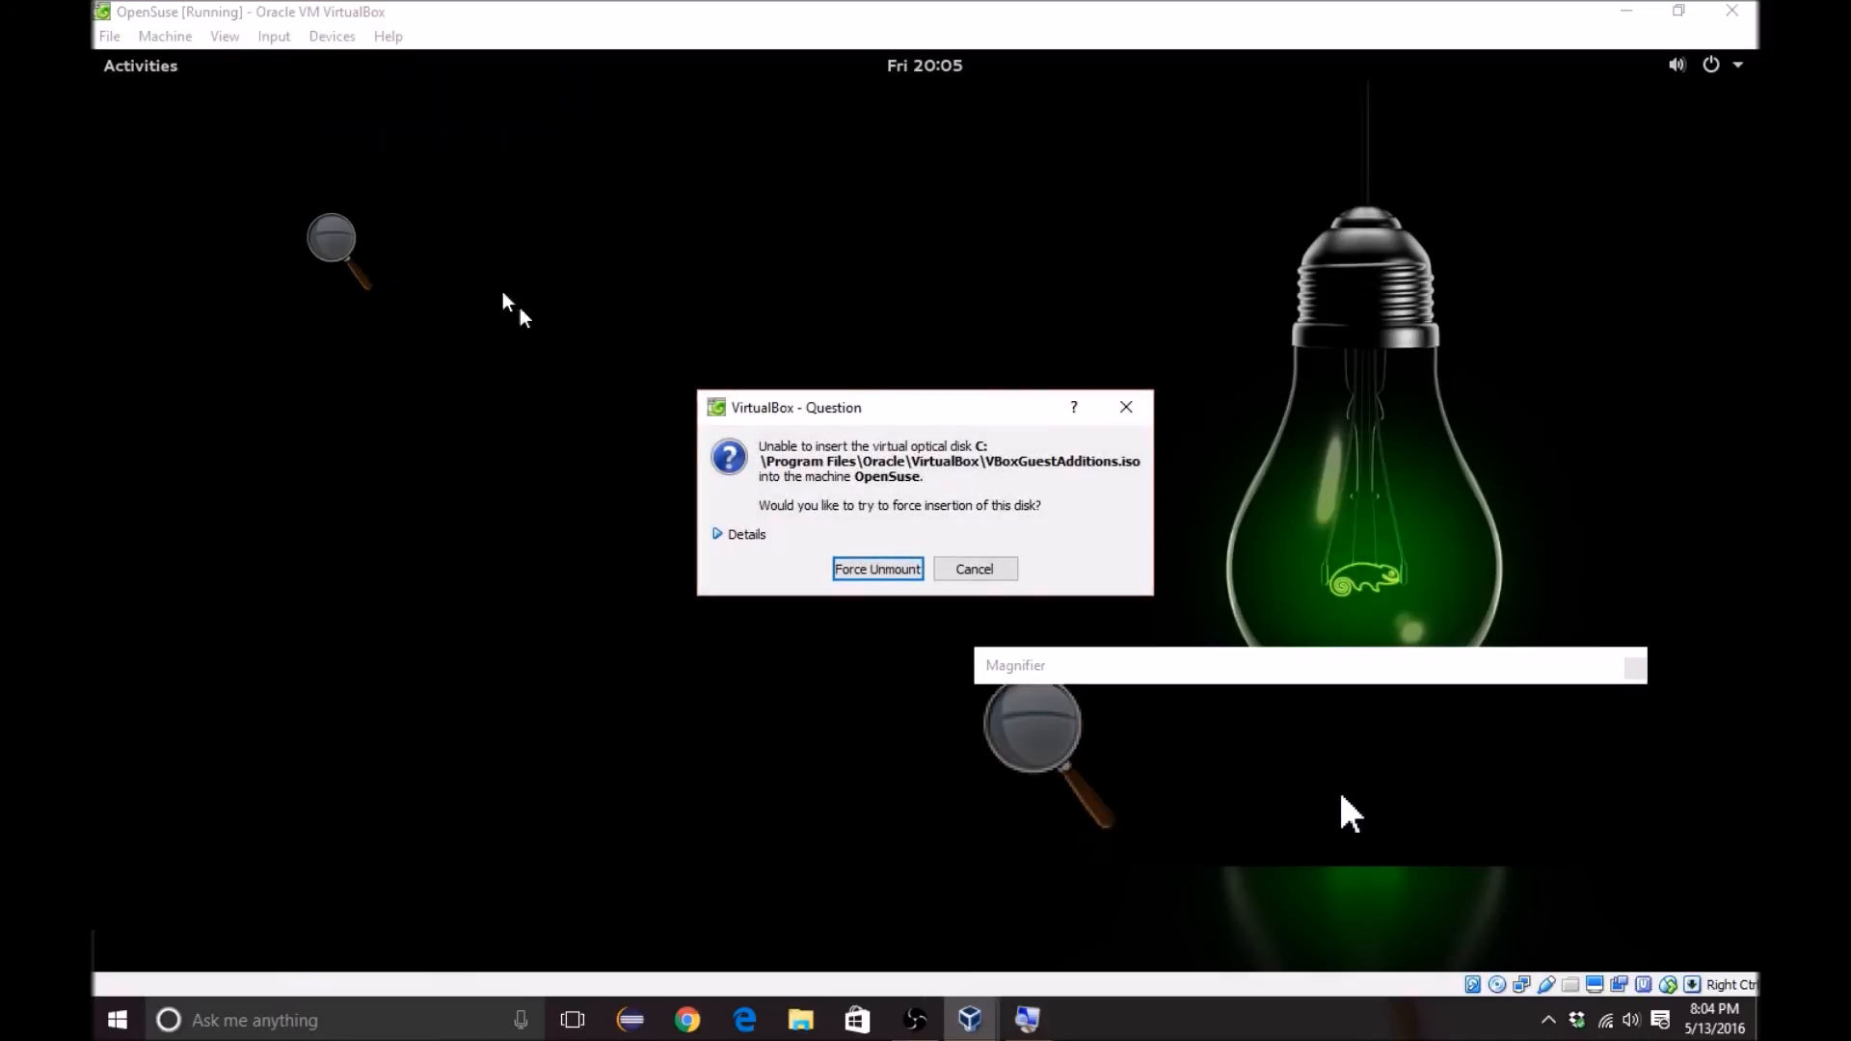
{"action": "left_click", "coordinate": [973, 569]}
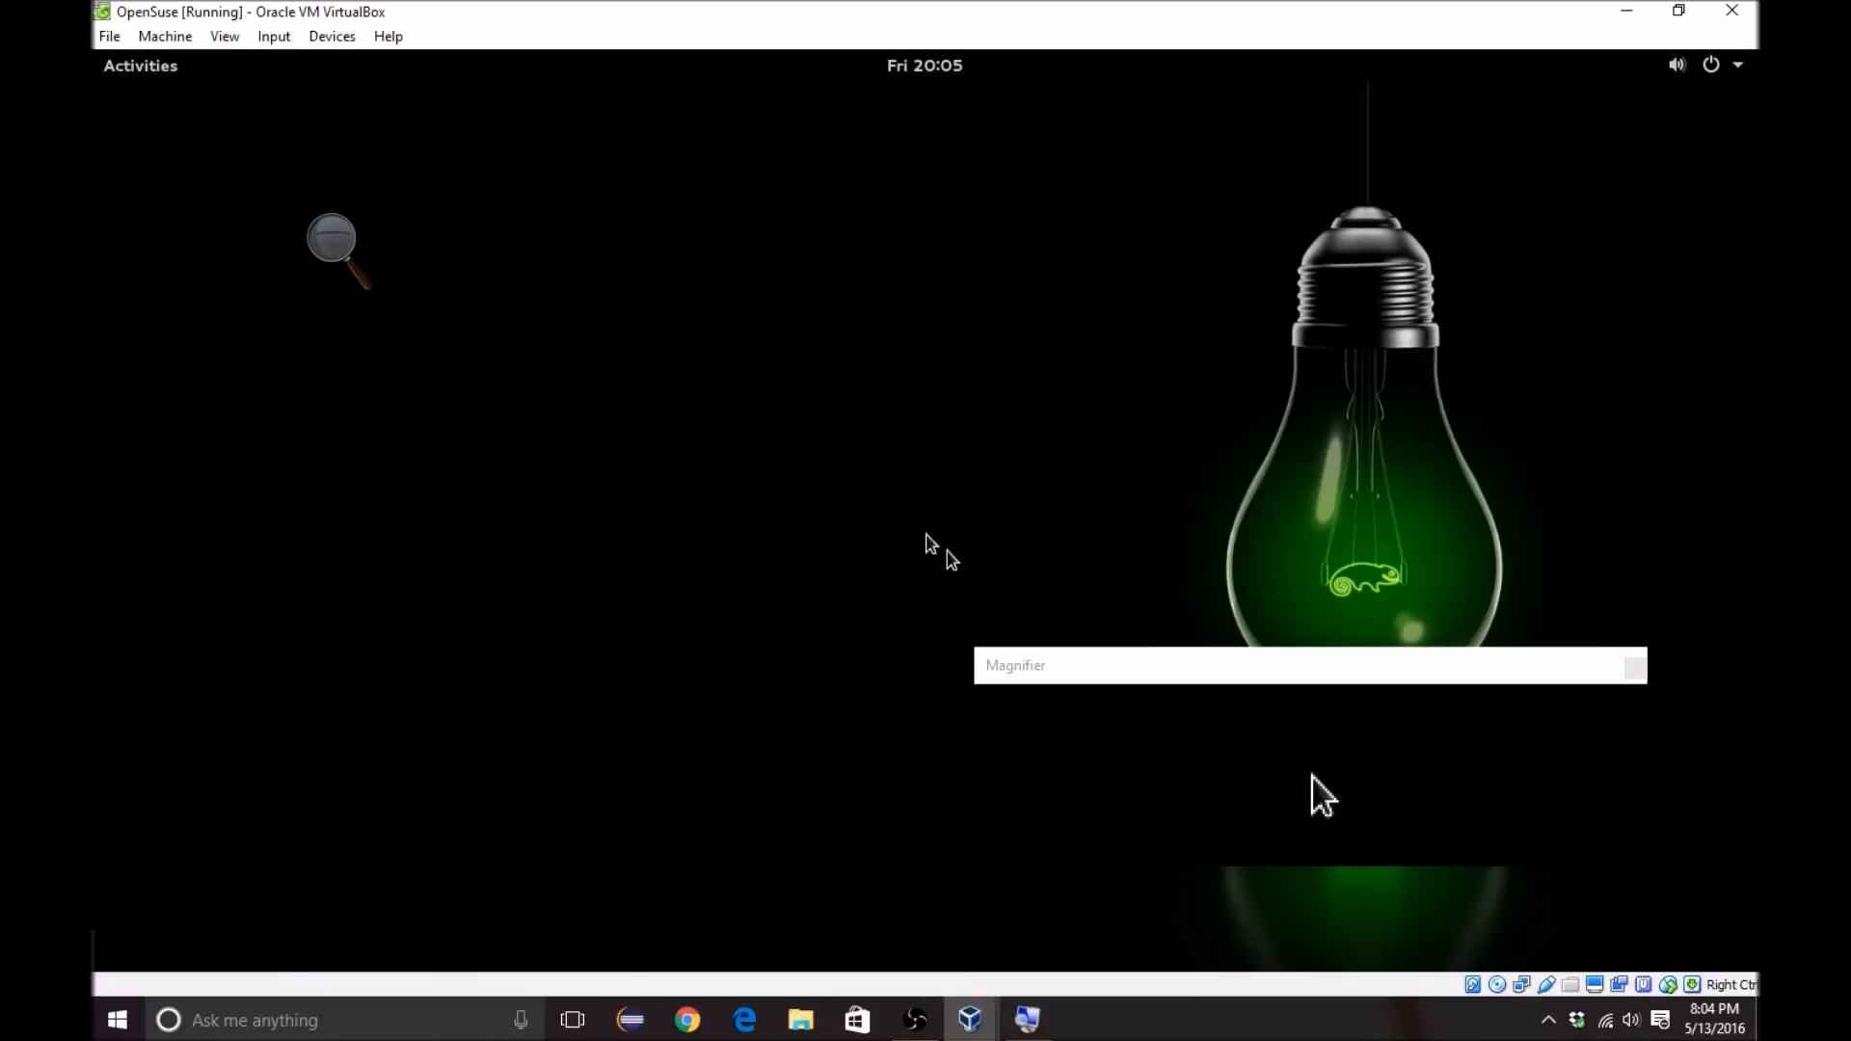
{"action": "left_click", "coordinate": [121, 67]}
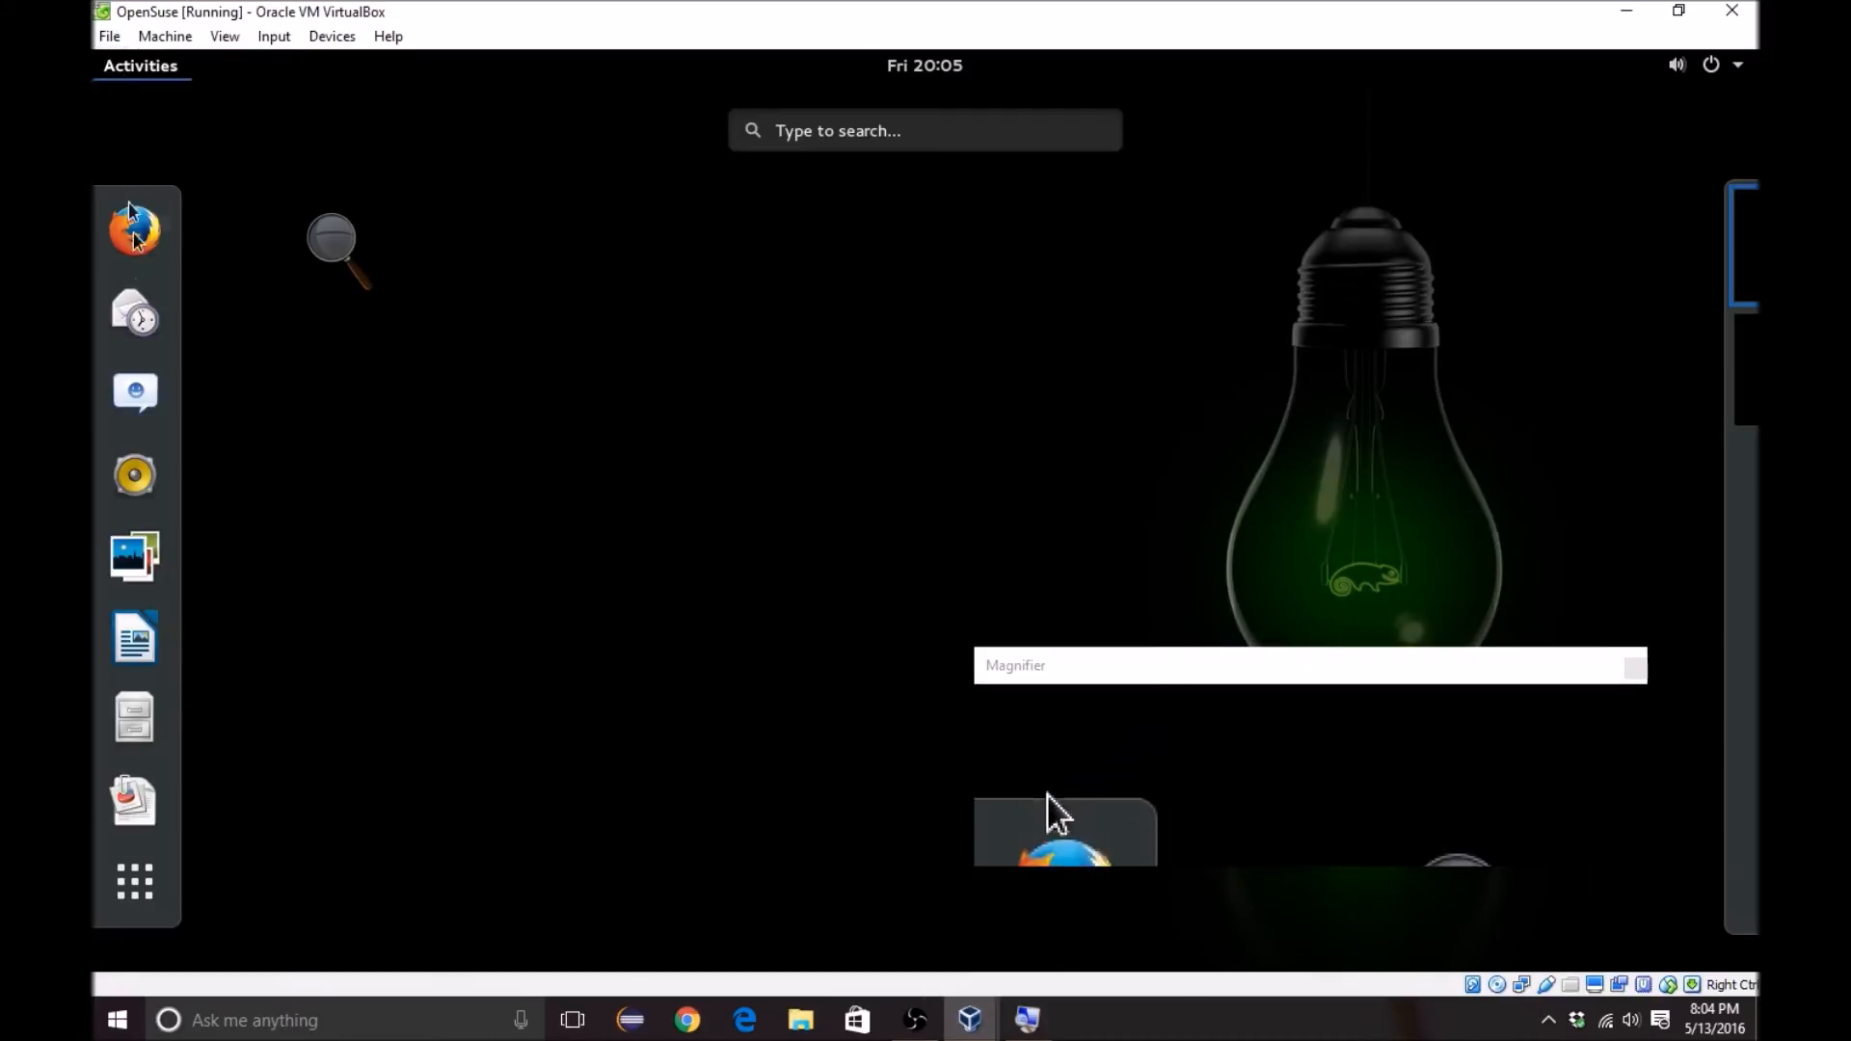
{"action": "left_click", "coordinate": [135, 709]}
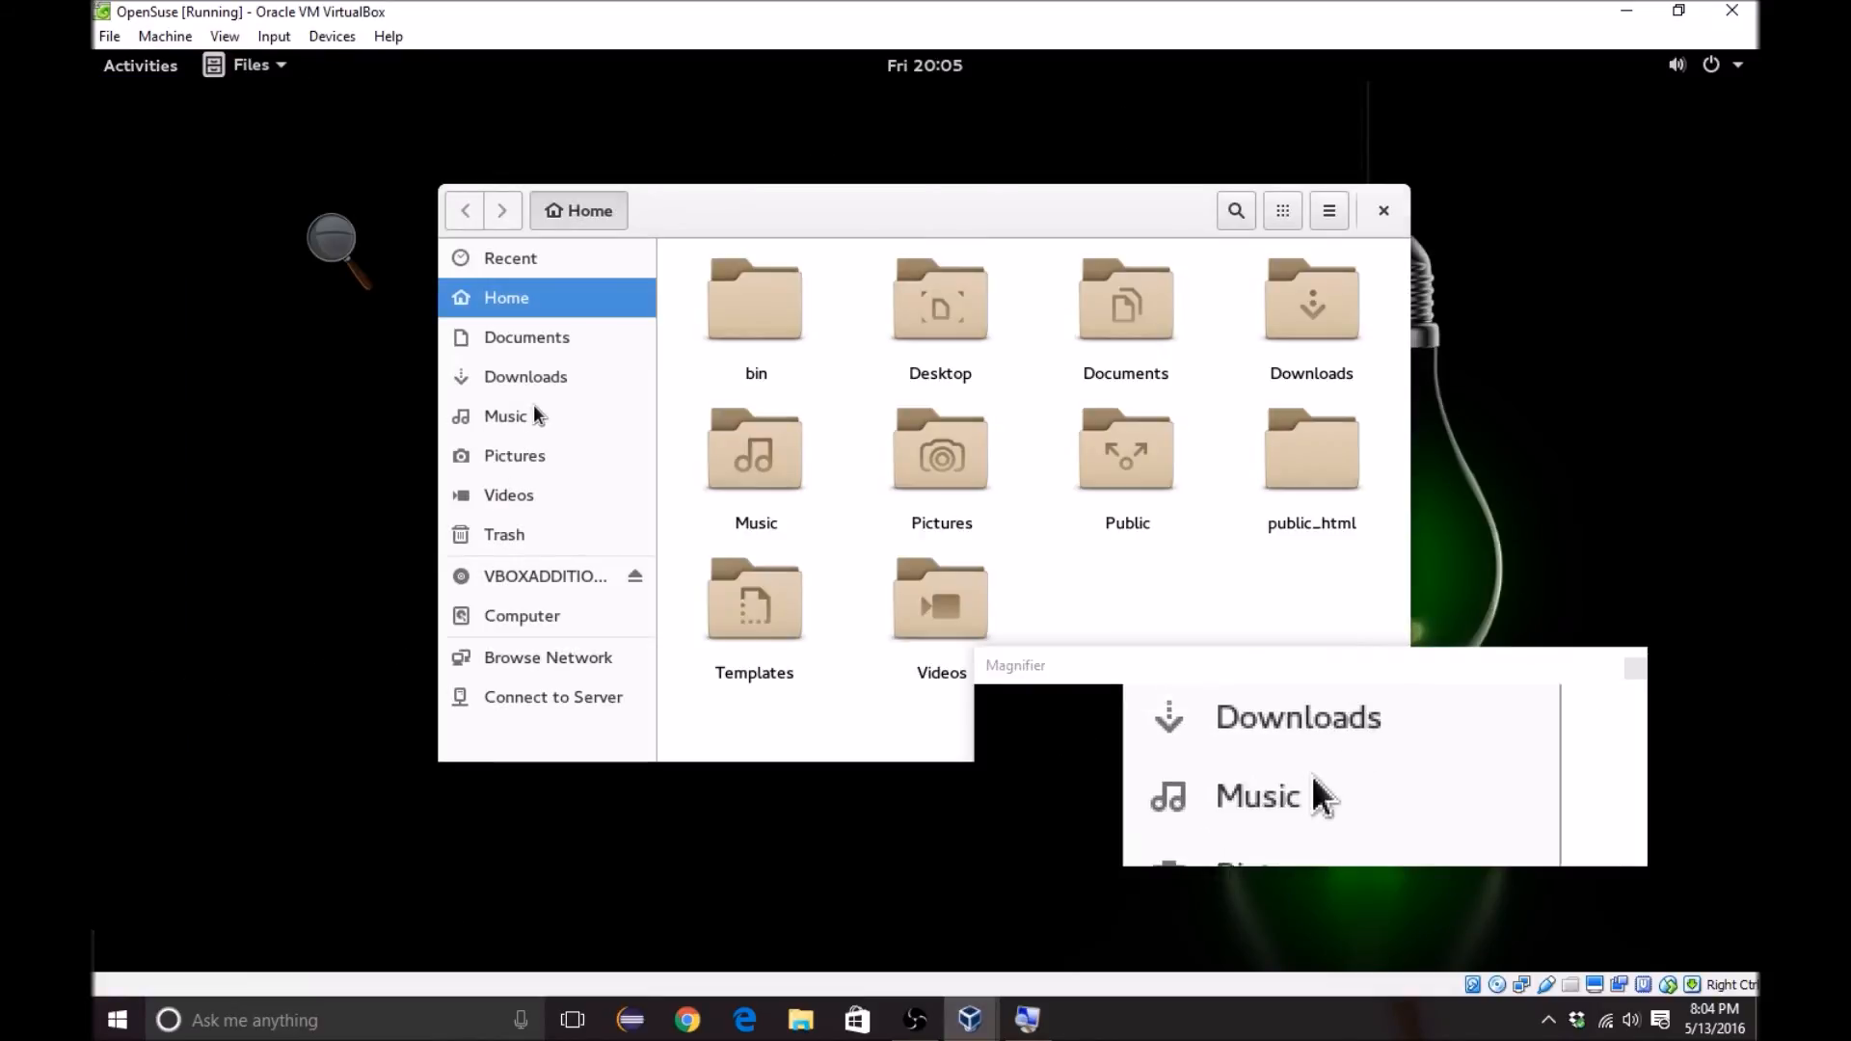
{"action": "left_click", "coordinate": [531, 575]}
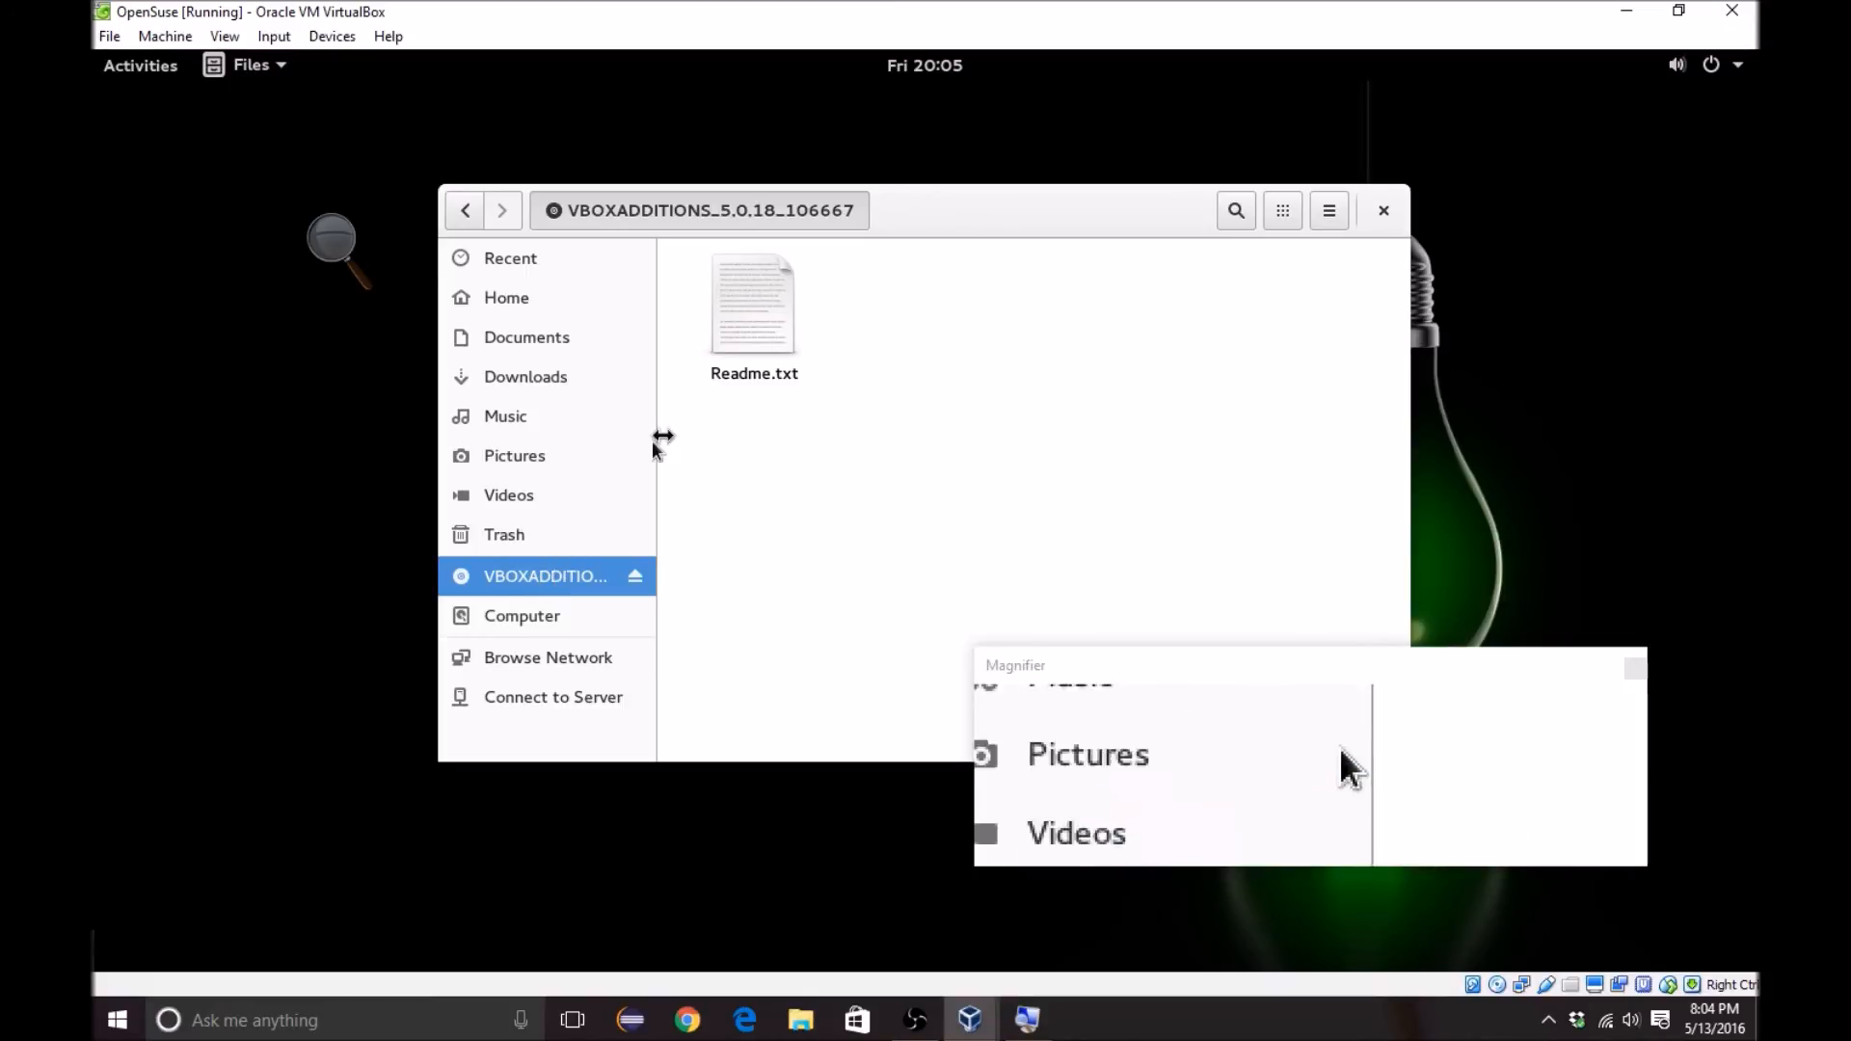
{"action": "double_click", "coordinate": [757, 370]}
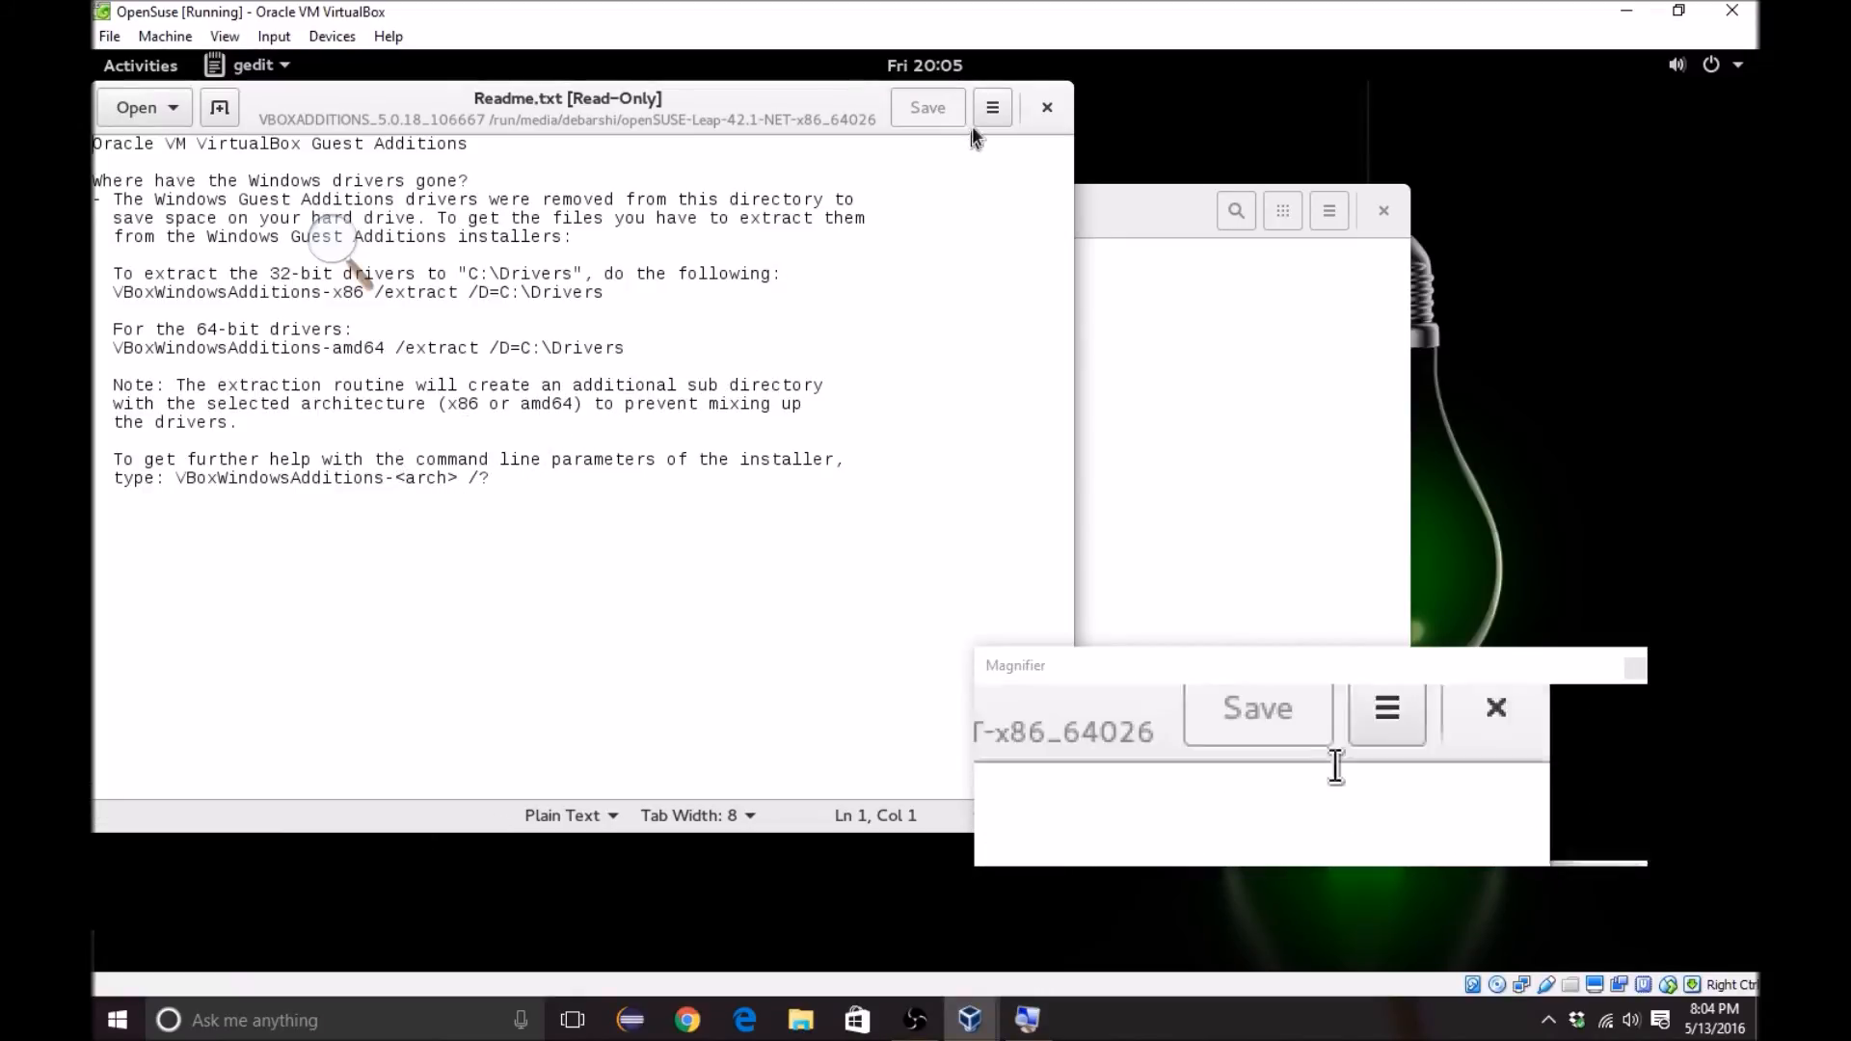
{"action": "left_click", "coordinate": [1047, 107]}
{"action": "left_click_drag", "start_coordinate": [1037, 234], "coordinate": [956, 142]}
{"action": "left_click", "coordinate": [433, 487]}
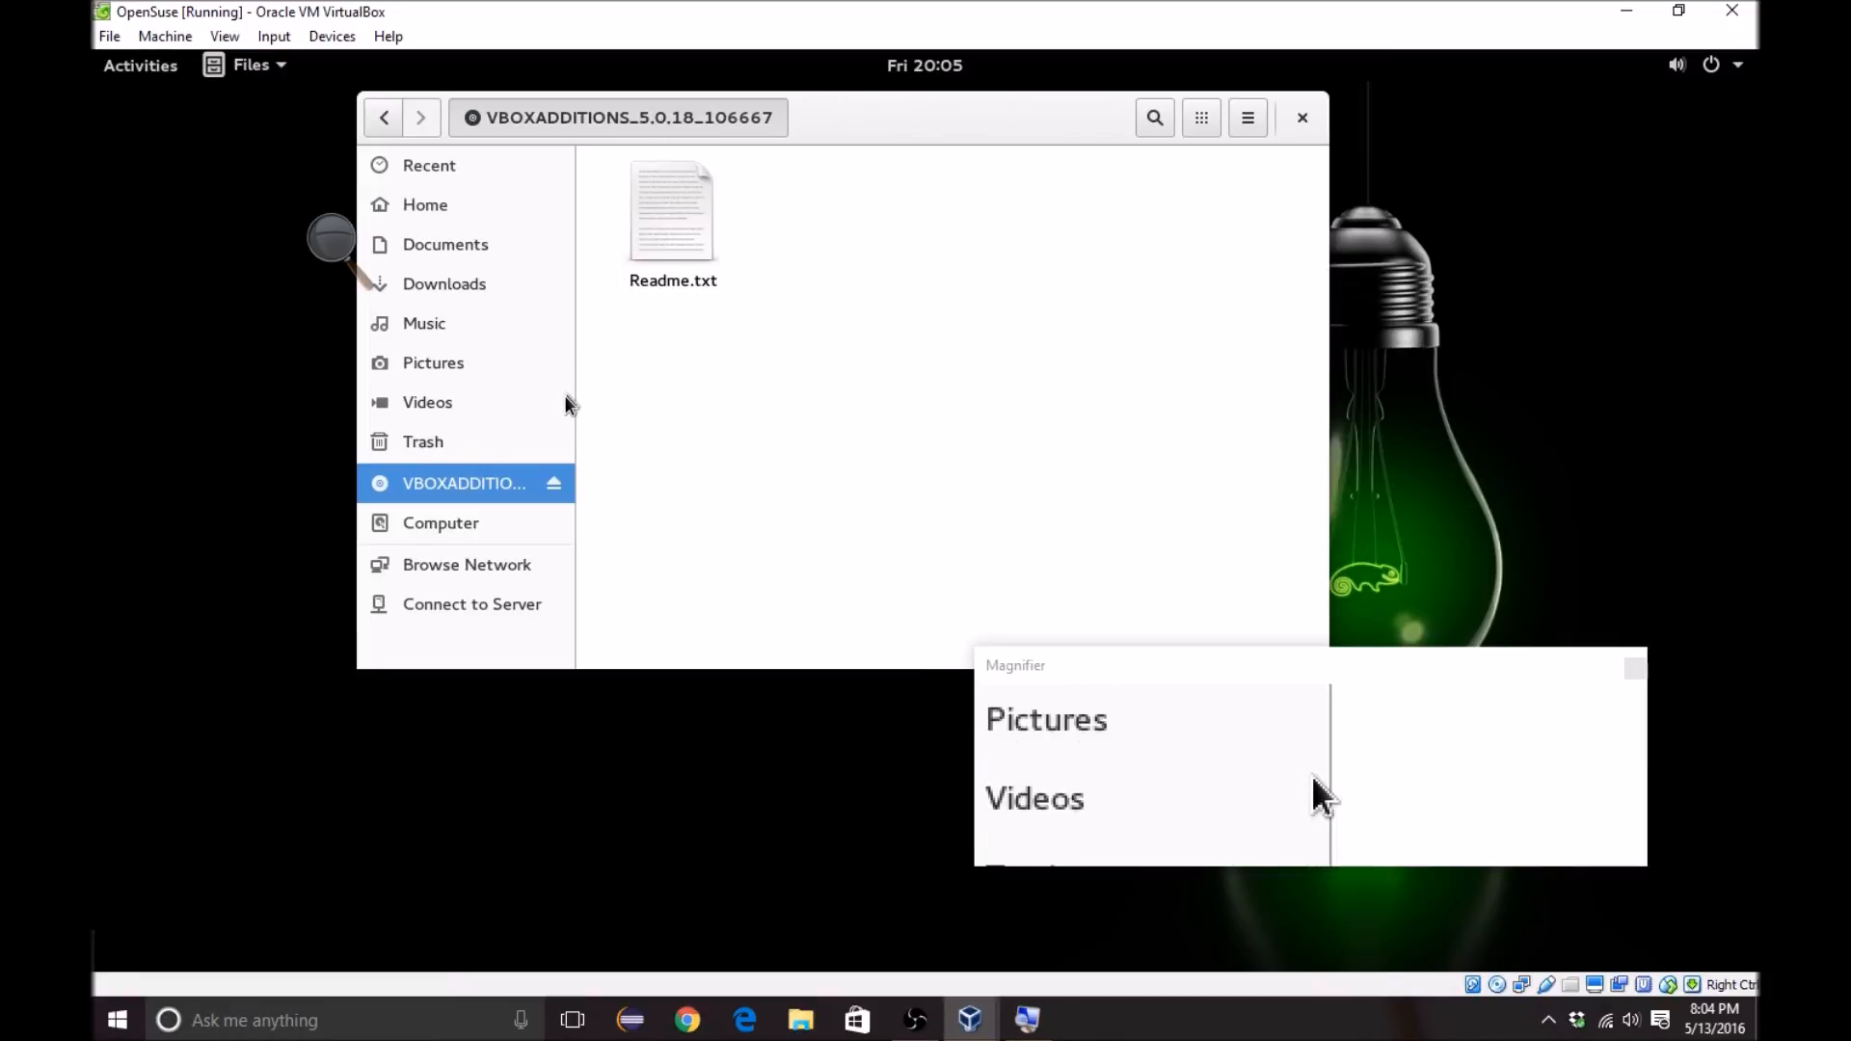
{"action": "left_click", "coordinate": [528, 443]}
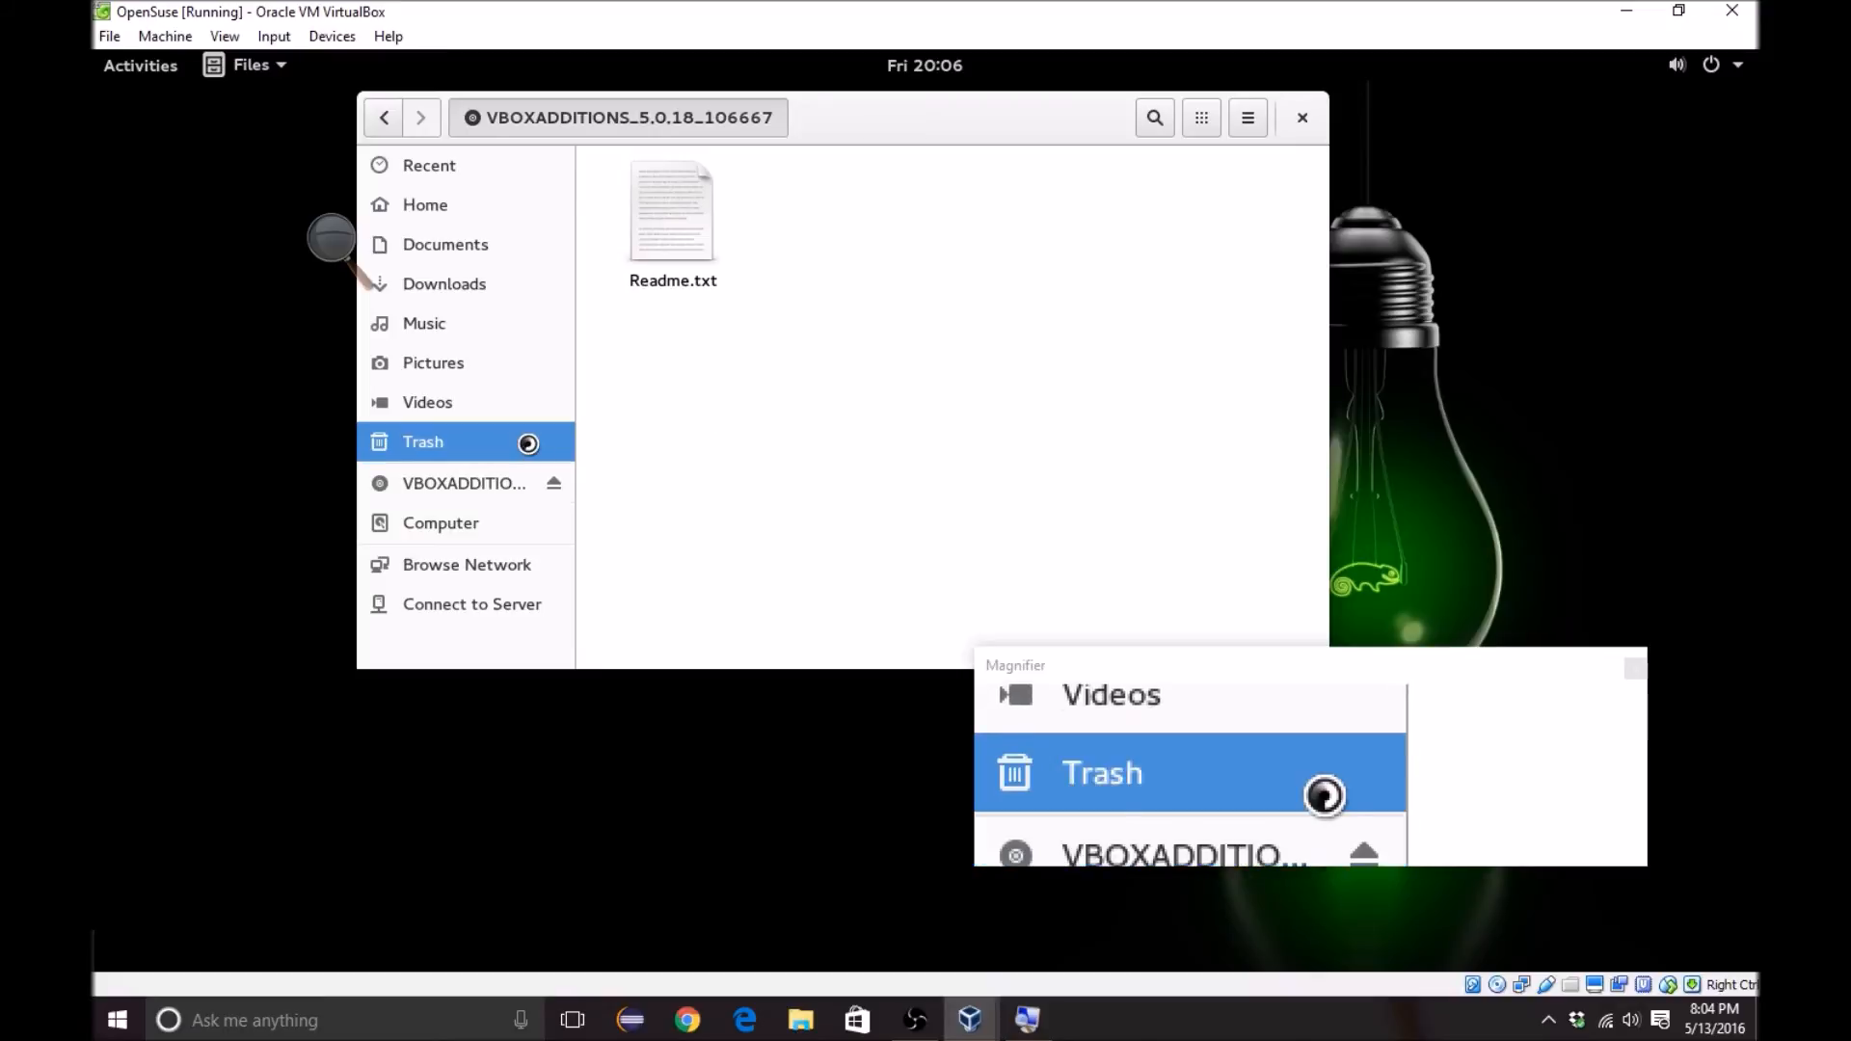
{"action": "left_click", "coordinate": [505, 483]}
{"action": "left_click_drag", "start_coordinate": [738, 436], "coordinate": [1061, 206]}
{"action": "right_click", "coordinate": [881, 242]}
{"action": "left_click", "coordinate": [810, 280]}
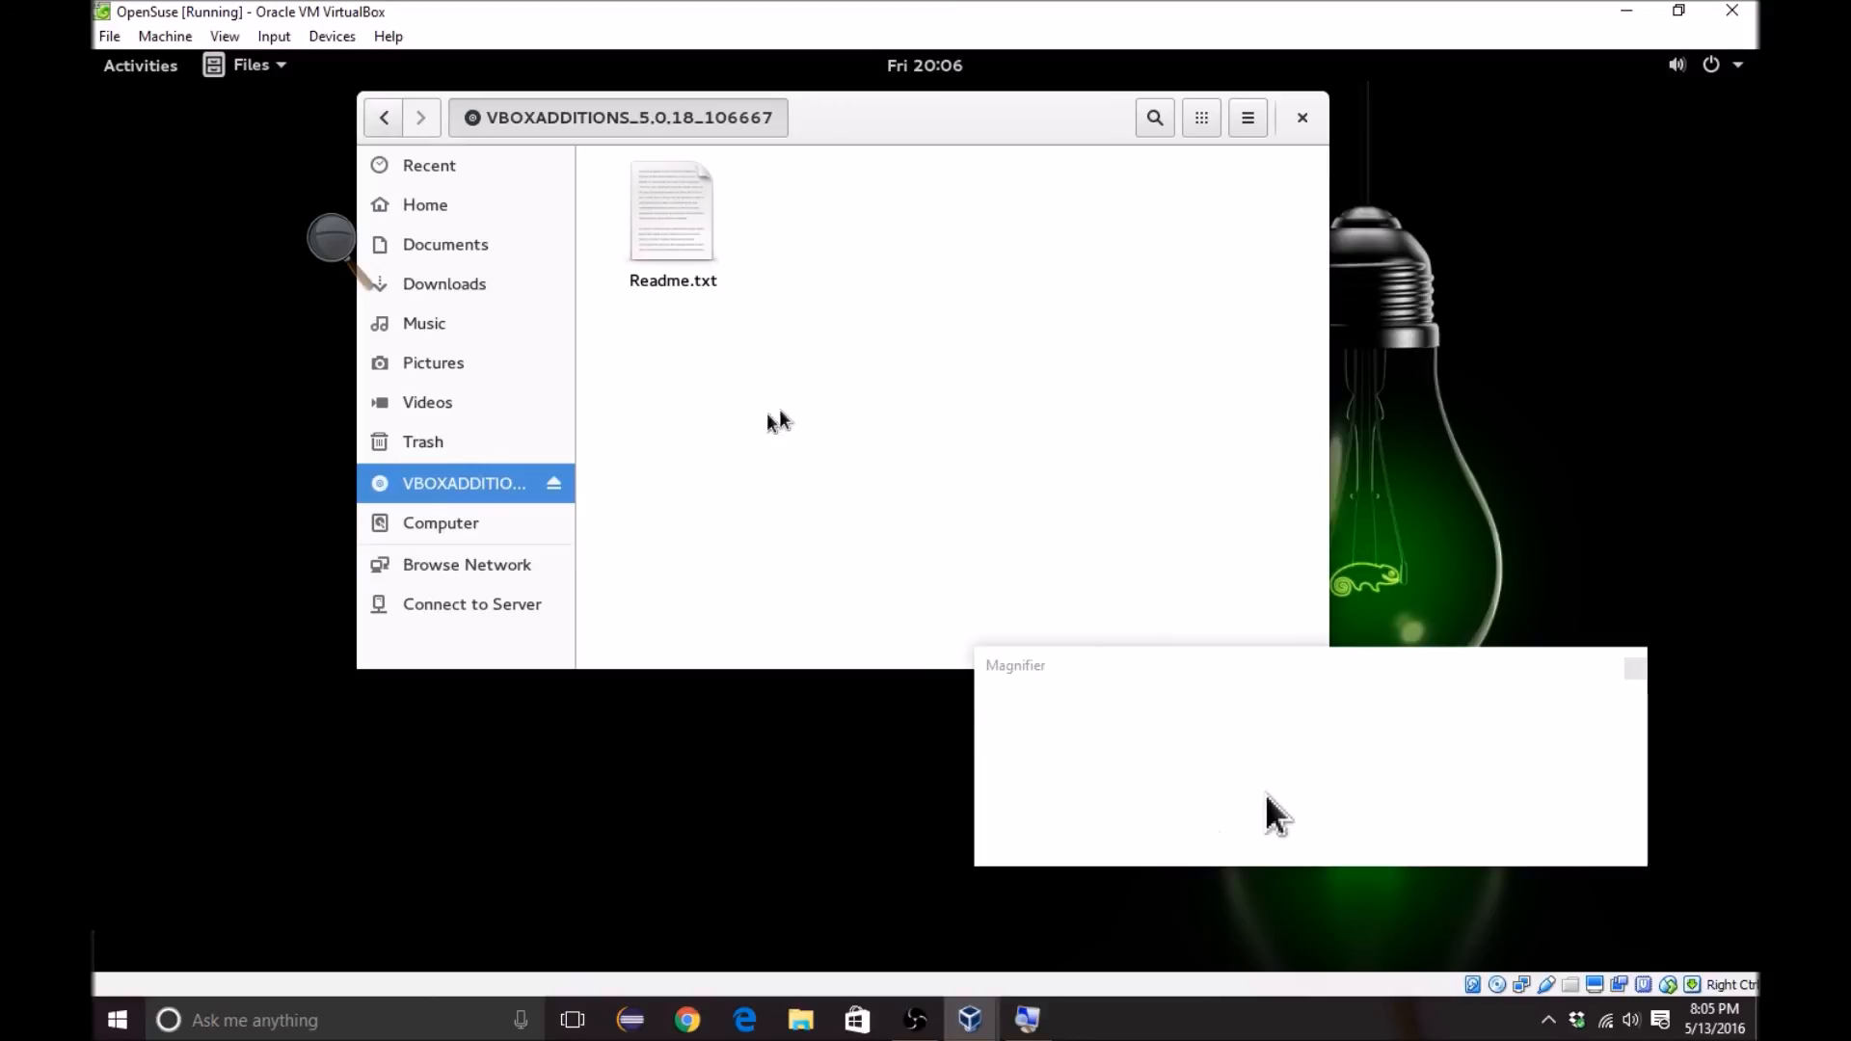
{"action": "left_click", "coordinate": [409, 447]}
{"action": "left_click", "coordinate": [416, 482]}
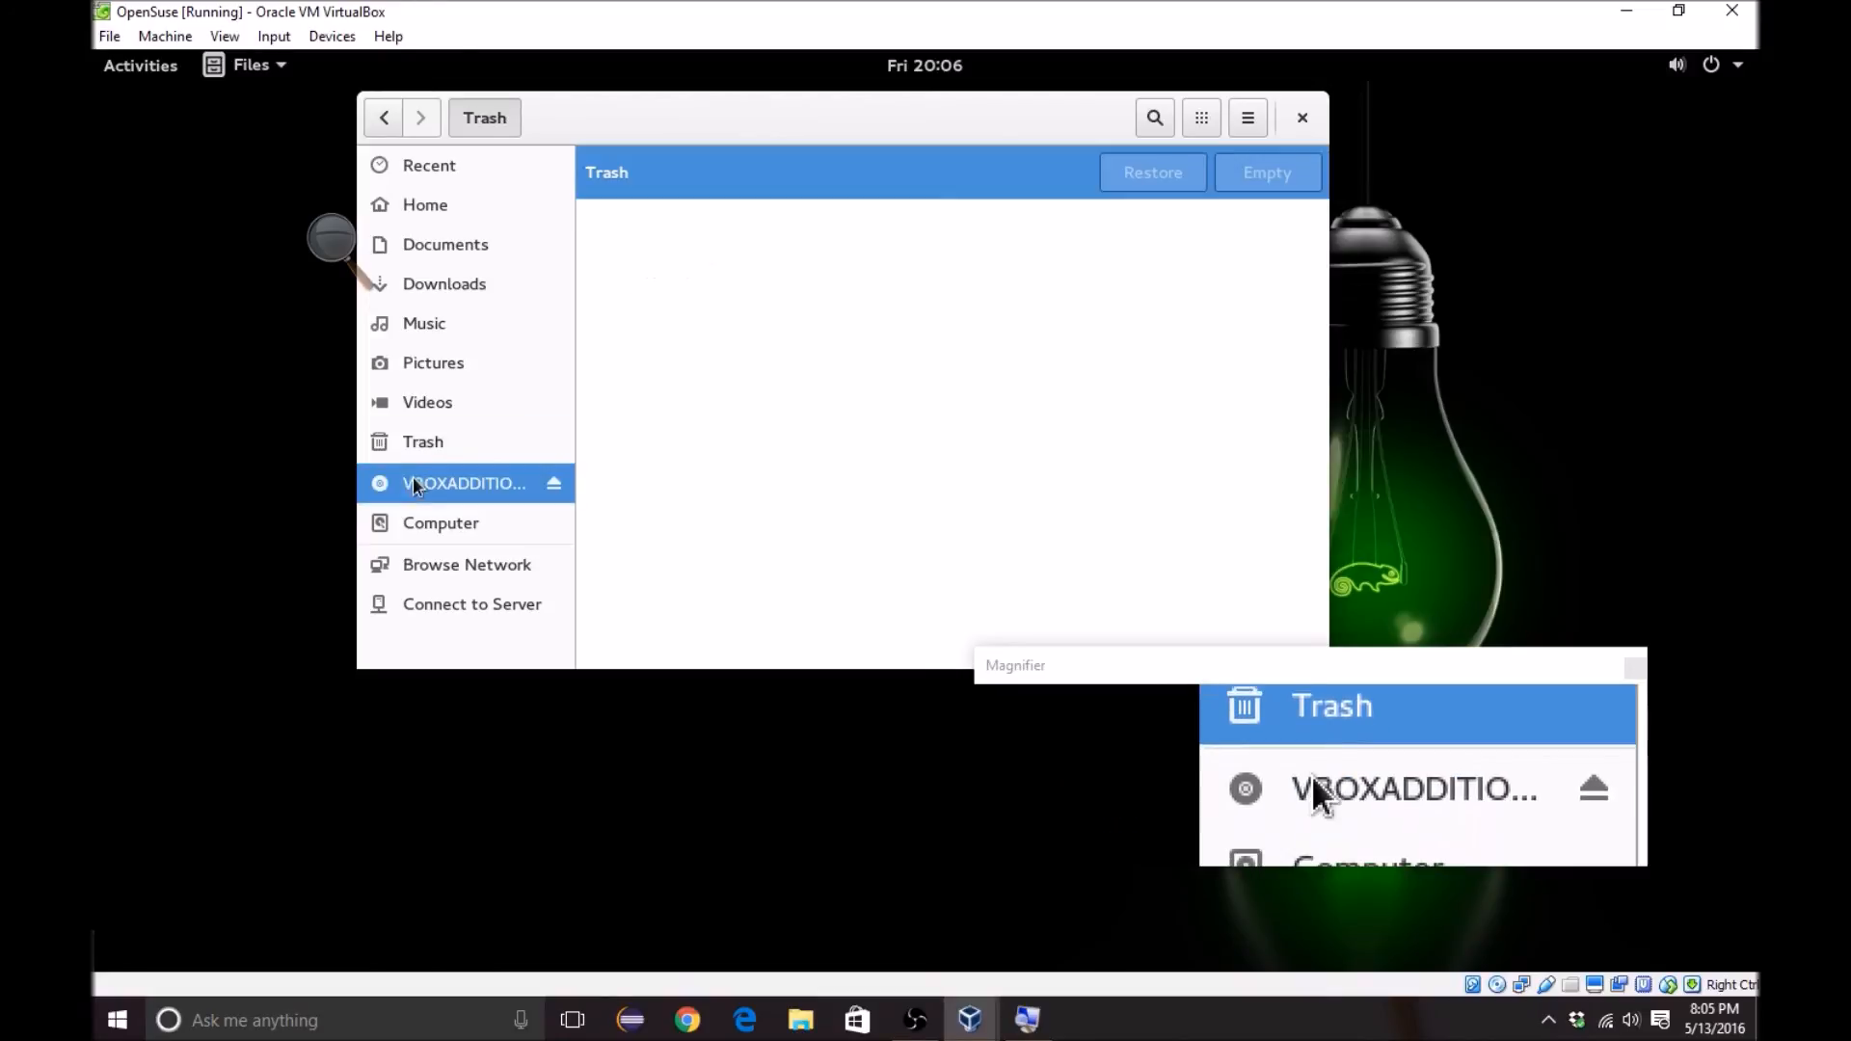
{"action": "left_click", "coordinate": [1303, 117]}
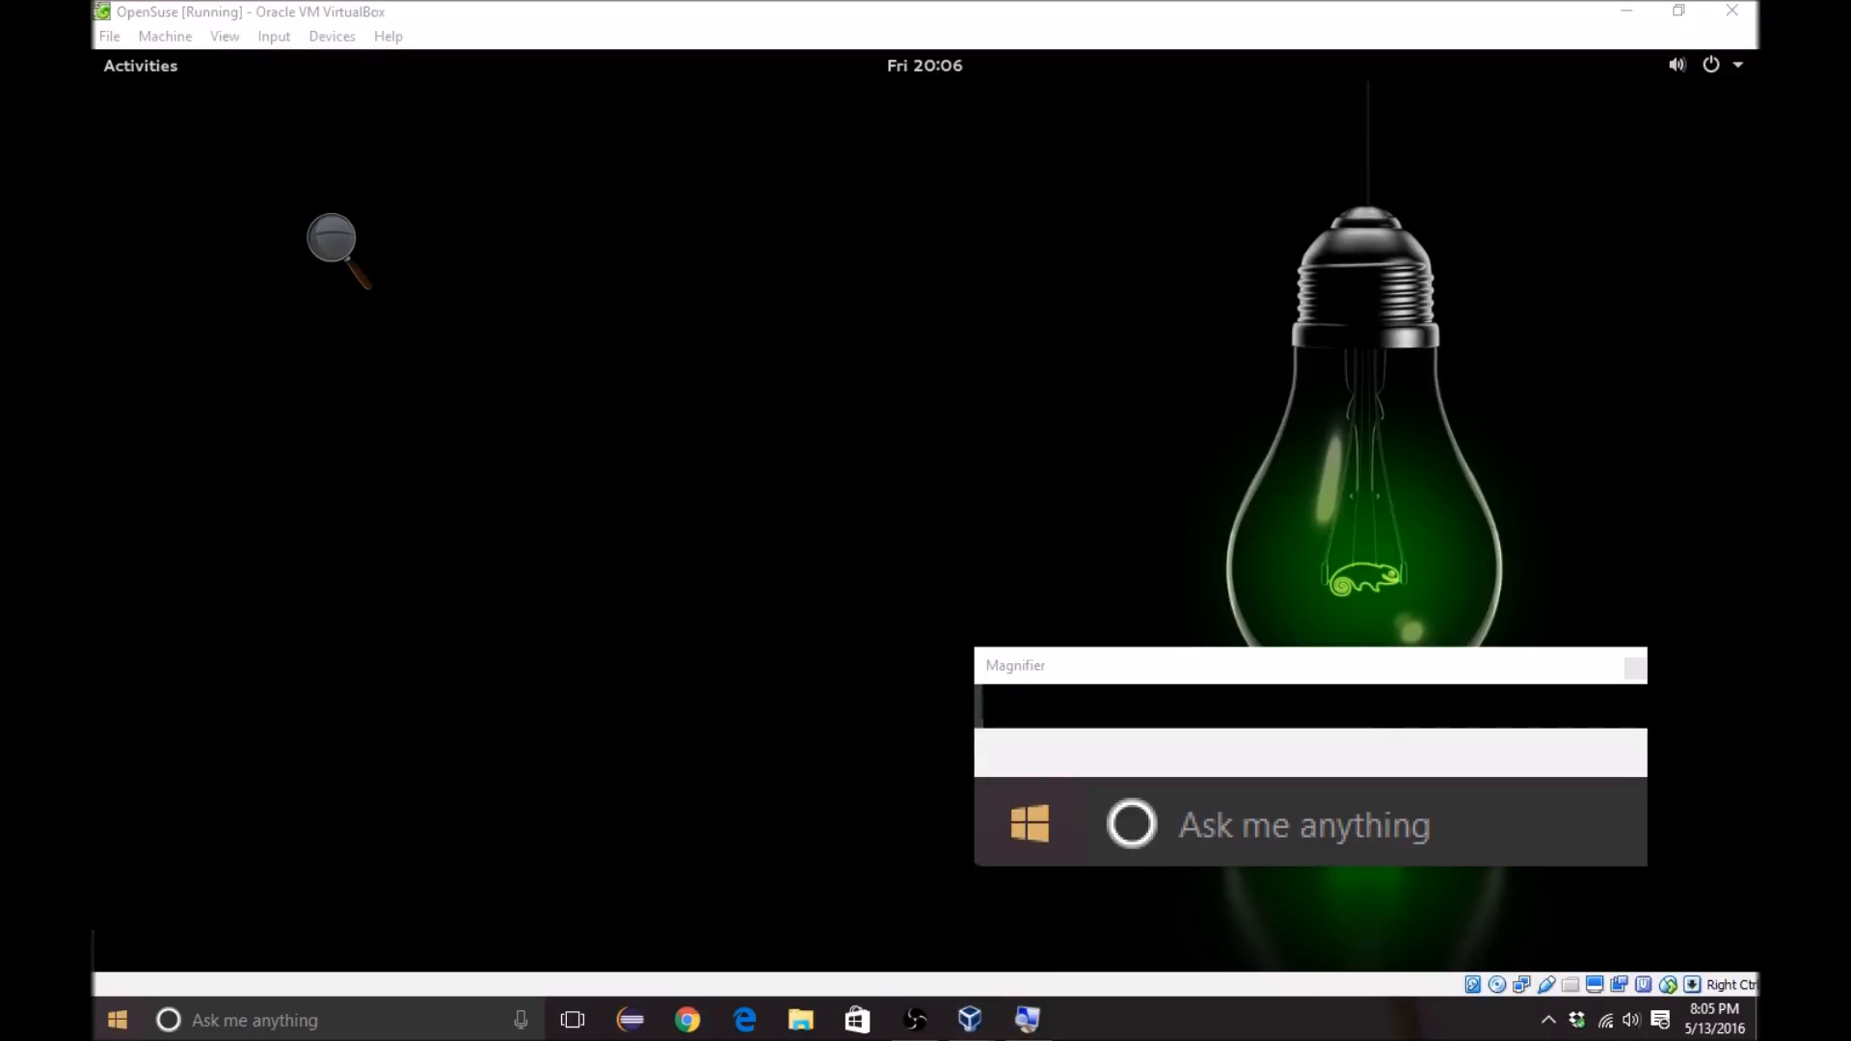
Step: Restore the maximised VM window and resize it from its top edges
{"action": "left_click_drag", "start_coordinate": [566, 10], "coordinate": [799, 104]}
{"action": "mouse_move", "coordinate": [334, 95]}
{"action": "left_mouse_down"}
{"action": "mouse_move", "coordinate": [177, 3]}
{"action": "mouse_move", "coordinate": [321, 100]}
{"action": "left_mouse_up"}
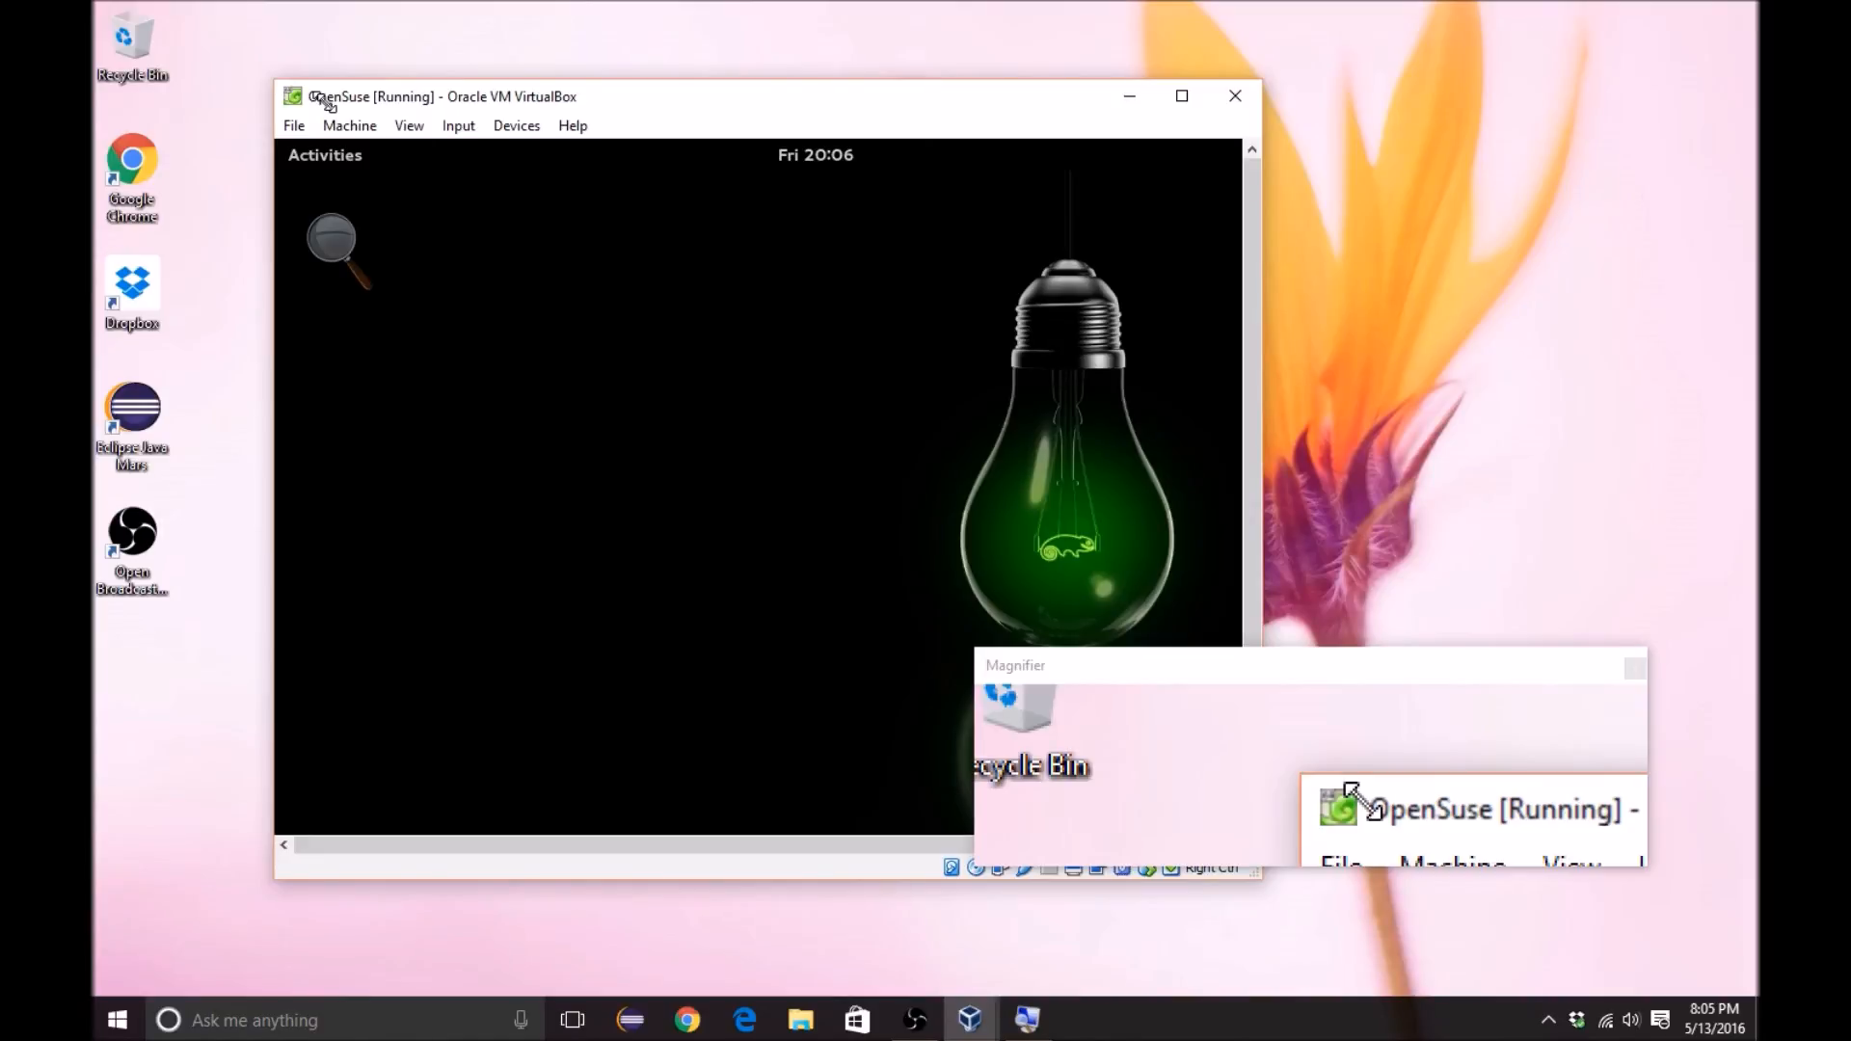
{"action": "left_click_drag", "start_coordinate": [321, 101], "coordinate": [174, 31]}
{"action": "left_click_drag", "start_coordinate": [633, 19], "coordinate": [1293, 85]}
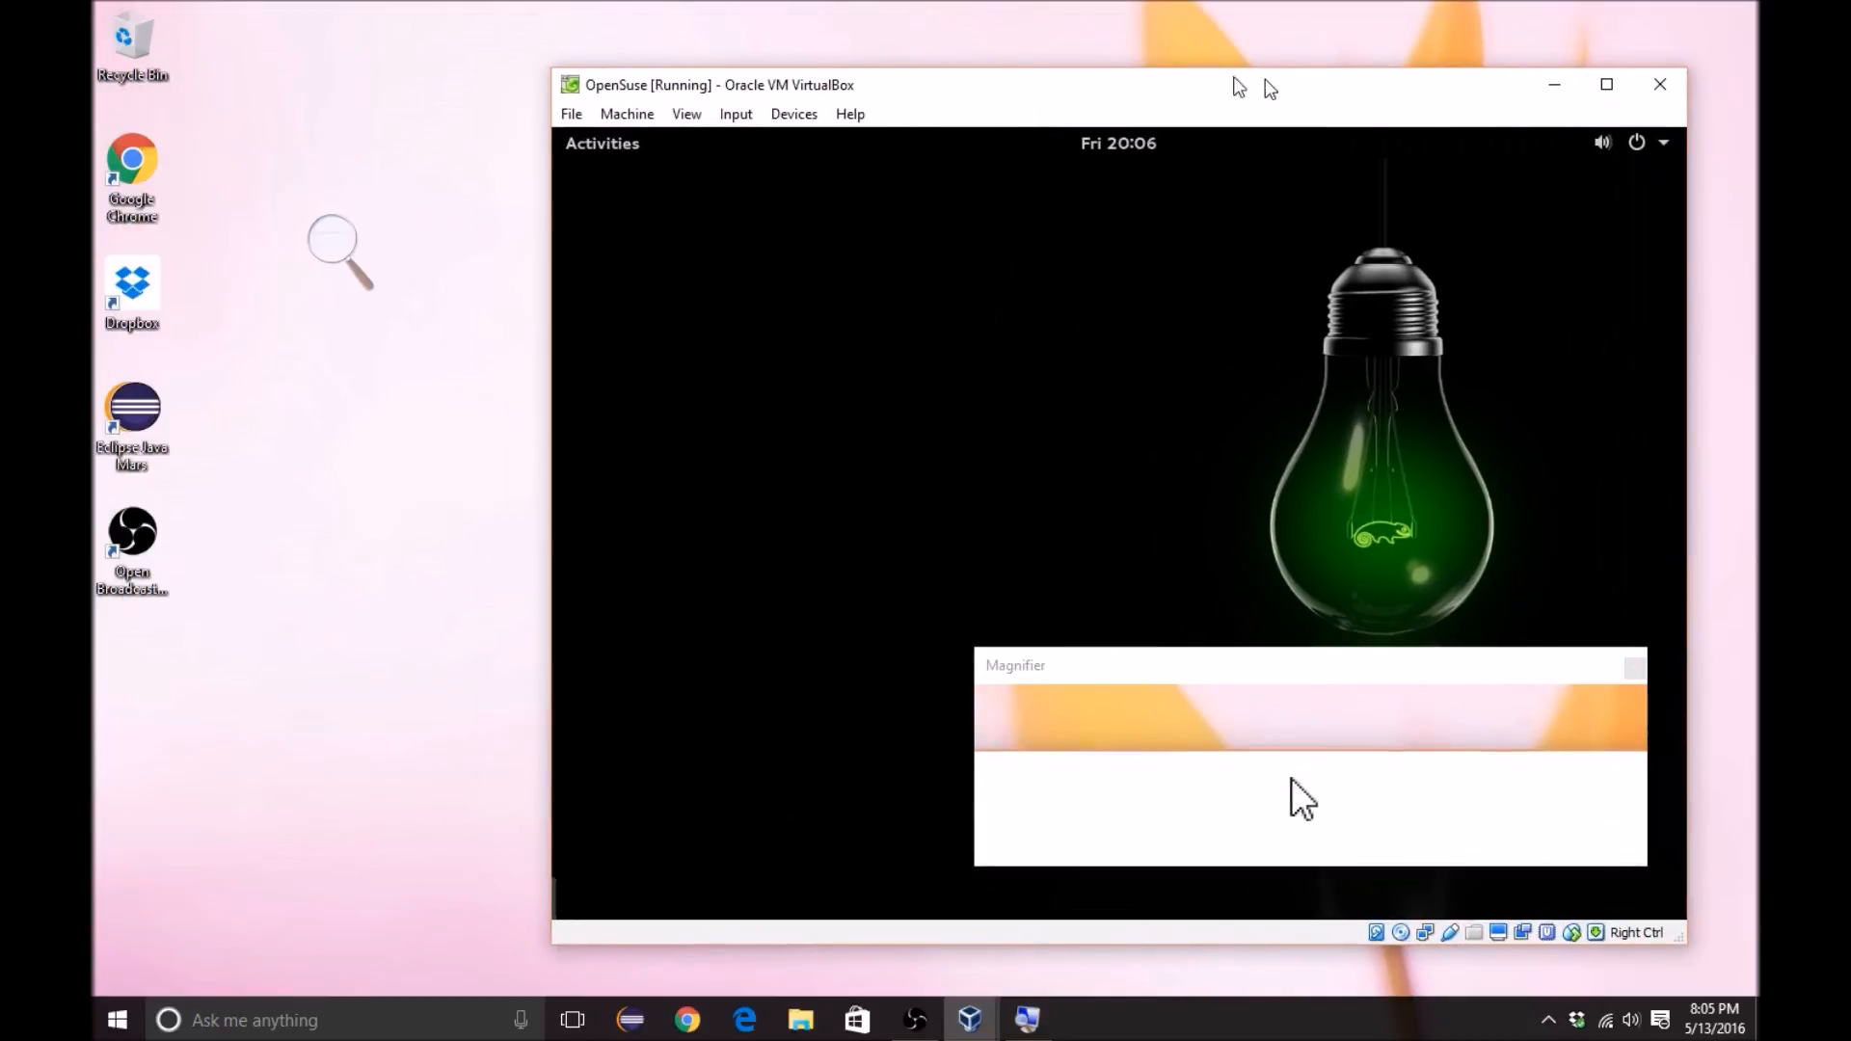
{"action": "left_click_drag", "start_coordinate": [552, 68], "coordinate": [132, 3]}
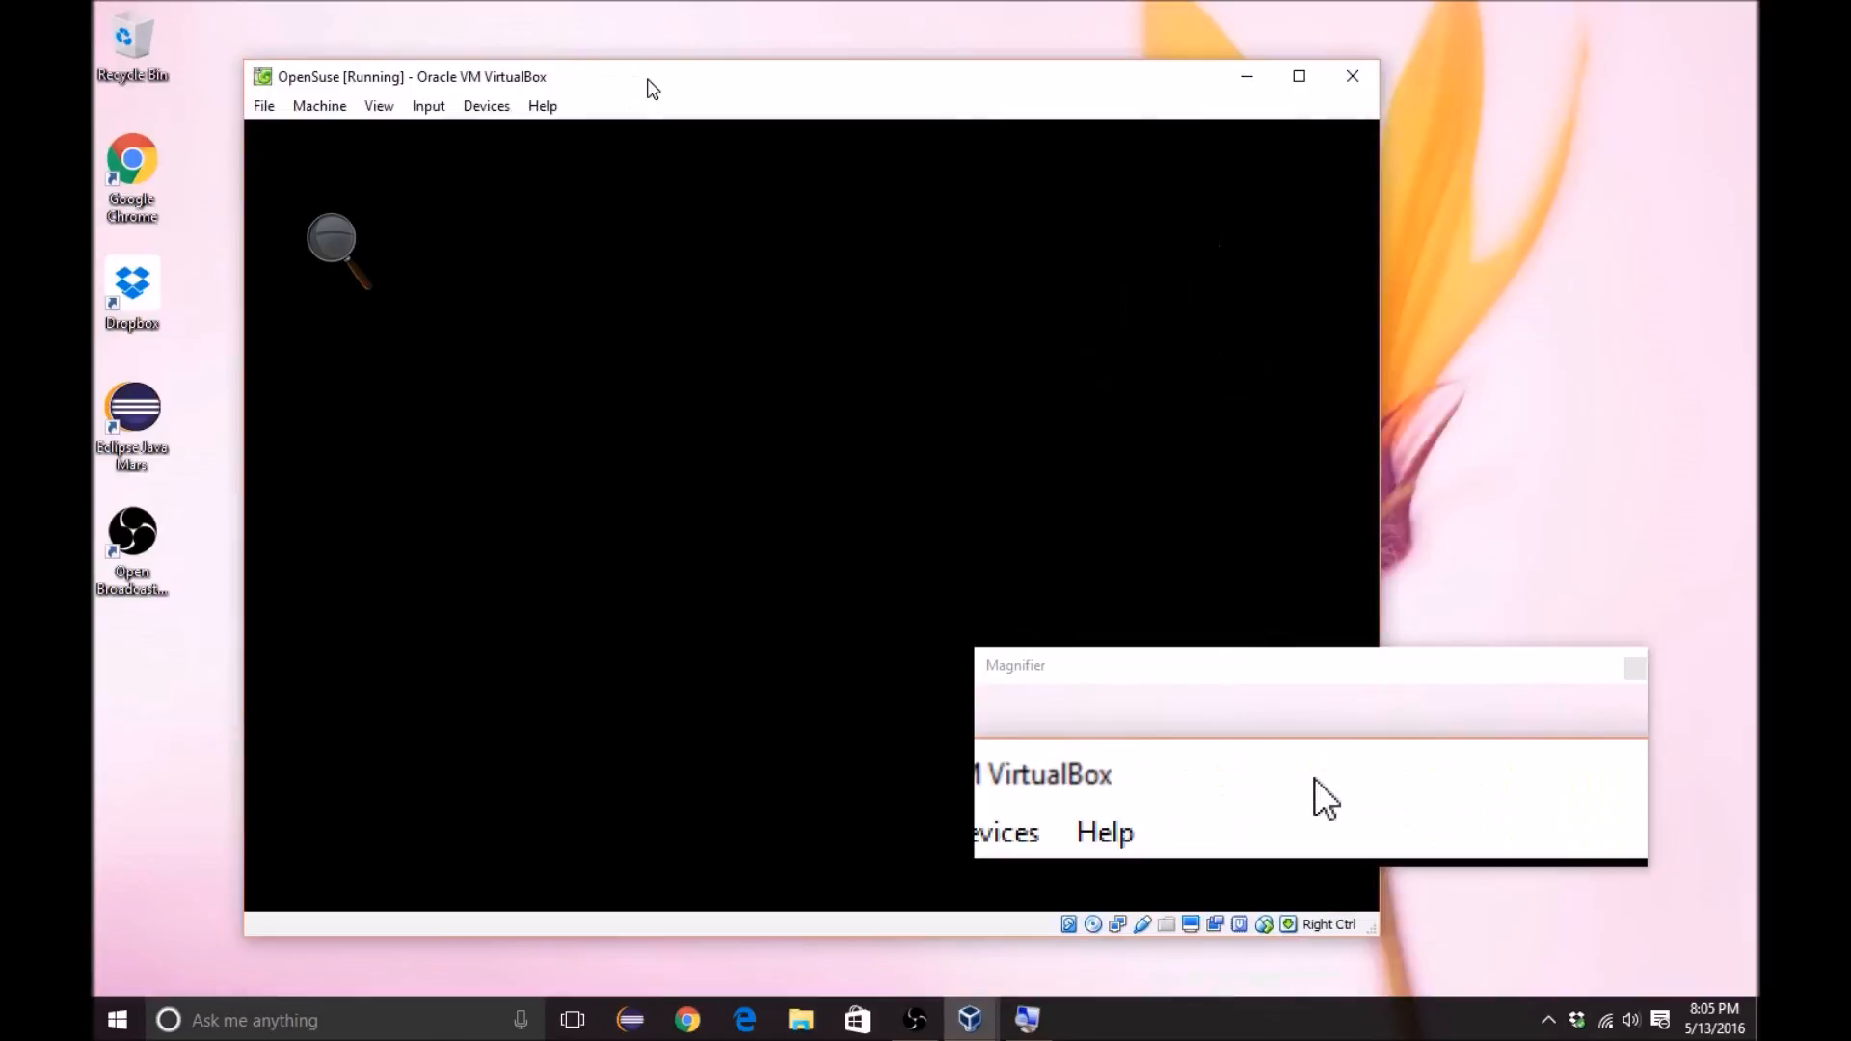
Step: Move the VM window top-left, enlarge it by its corners, and bring OBS to the front
{"action": "left_click_drag", "start_coordinate": [645, 83], "coordinate": [587, 33]}
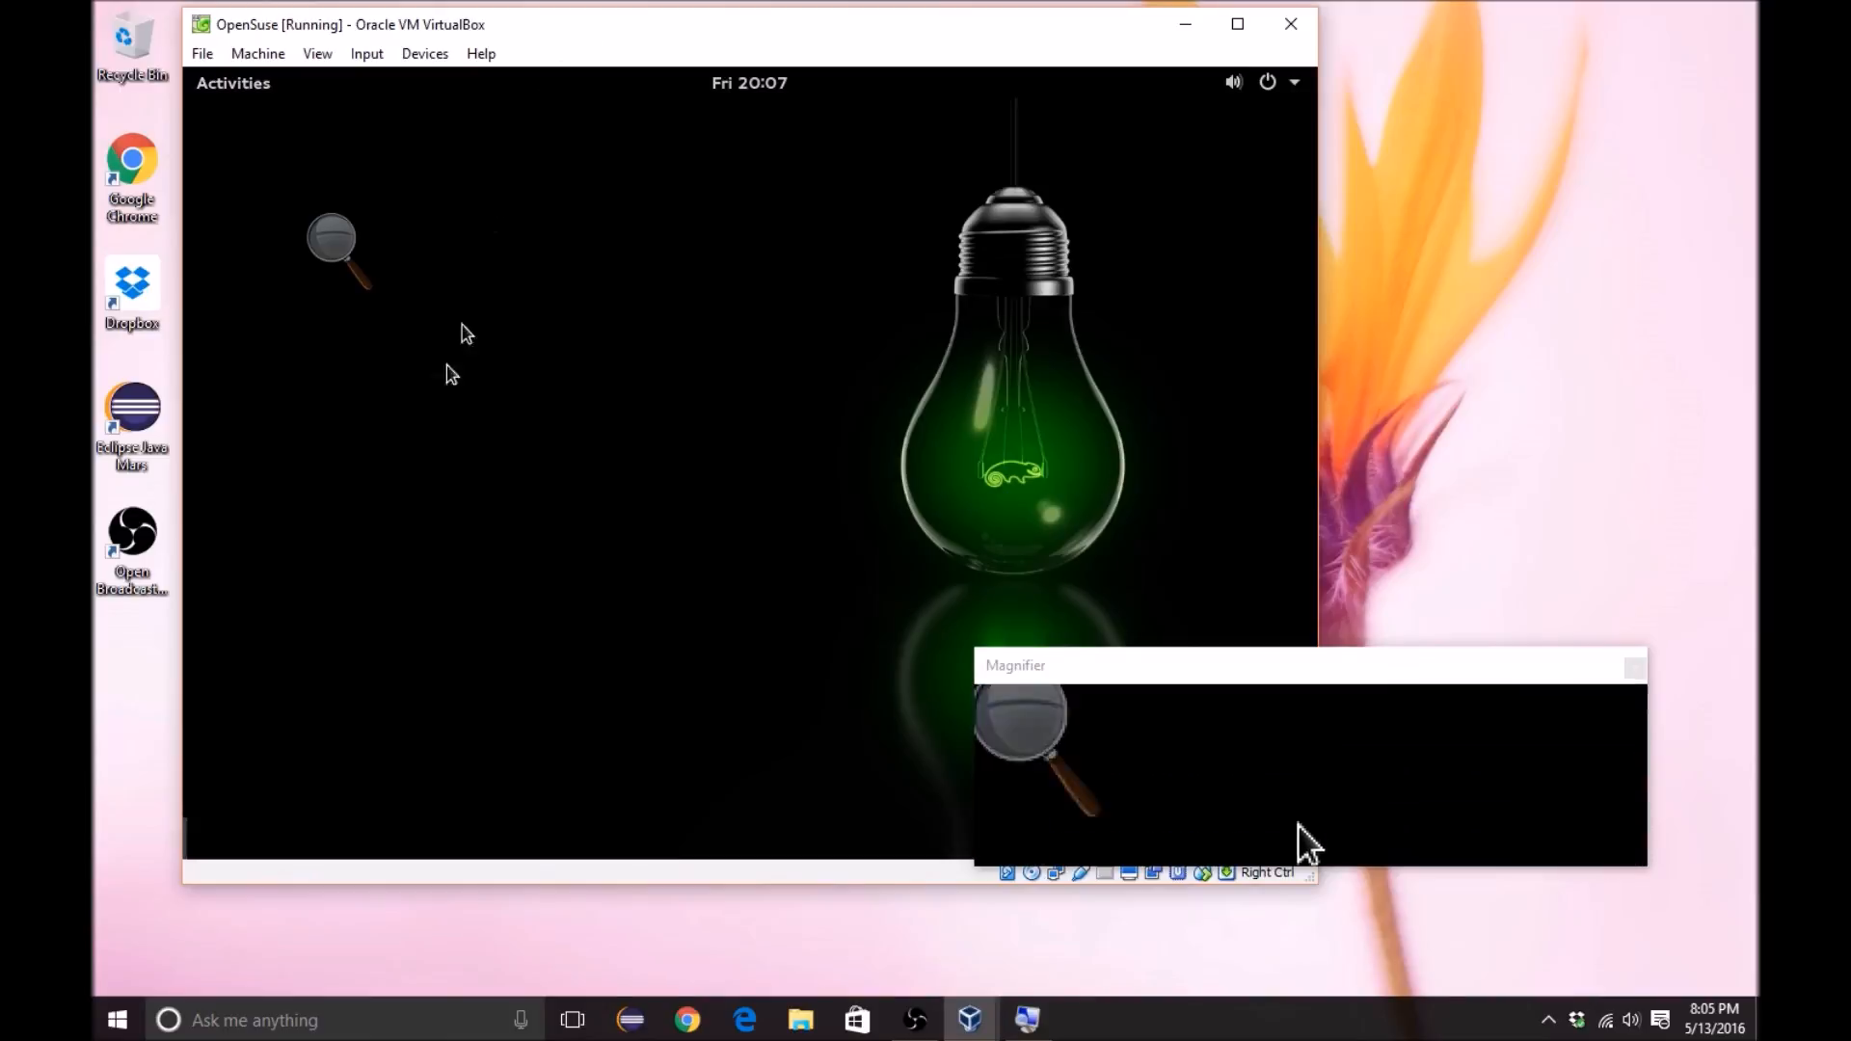
{"action": "left_click_drag", "start_coordinate": [182, 880], "coordinate": [116, 954]}
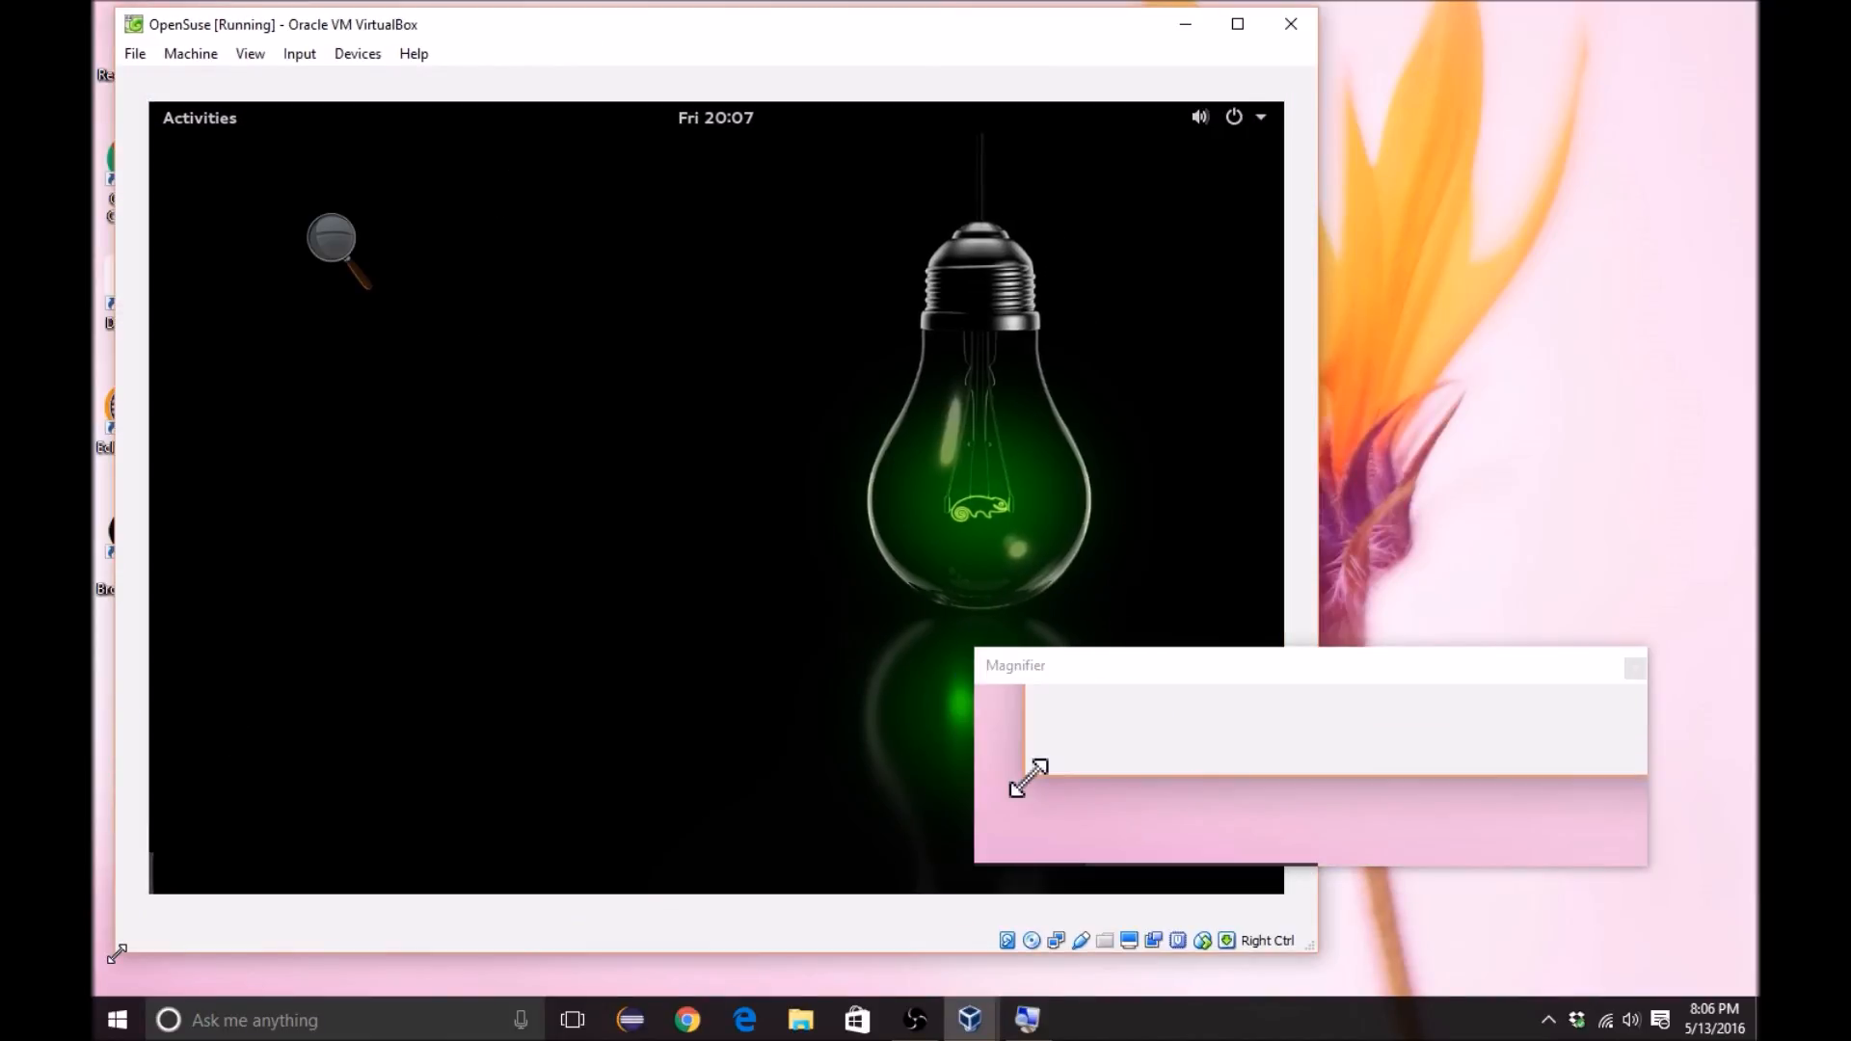
{"action": "left_click_drag", "start_coordinate": [116, 954], "coordinate": [100, 965]}
{"action": "left_click_drag", "start_coordinate": [1319, 10], "coordinate": [1412, 31]}
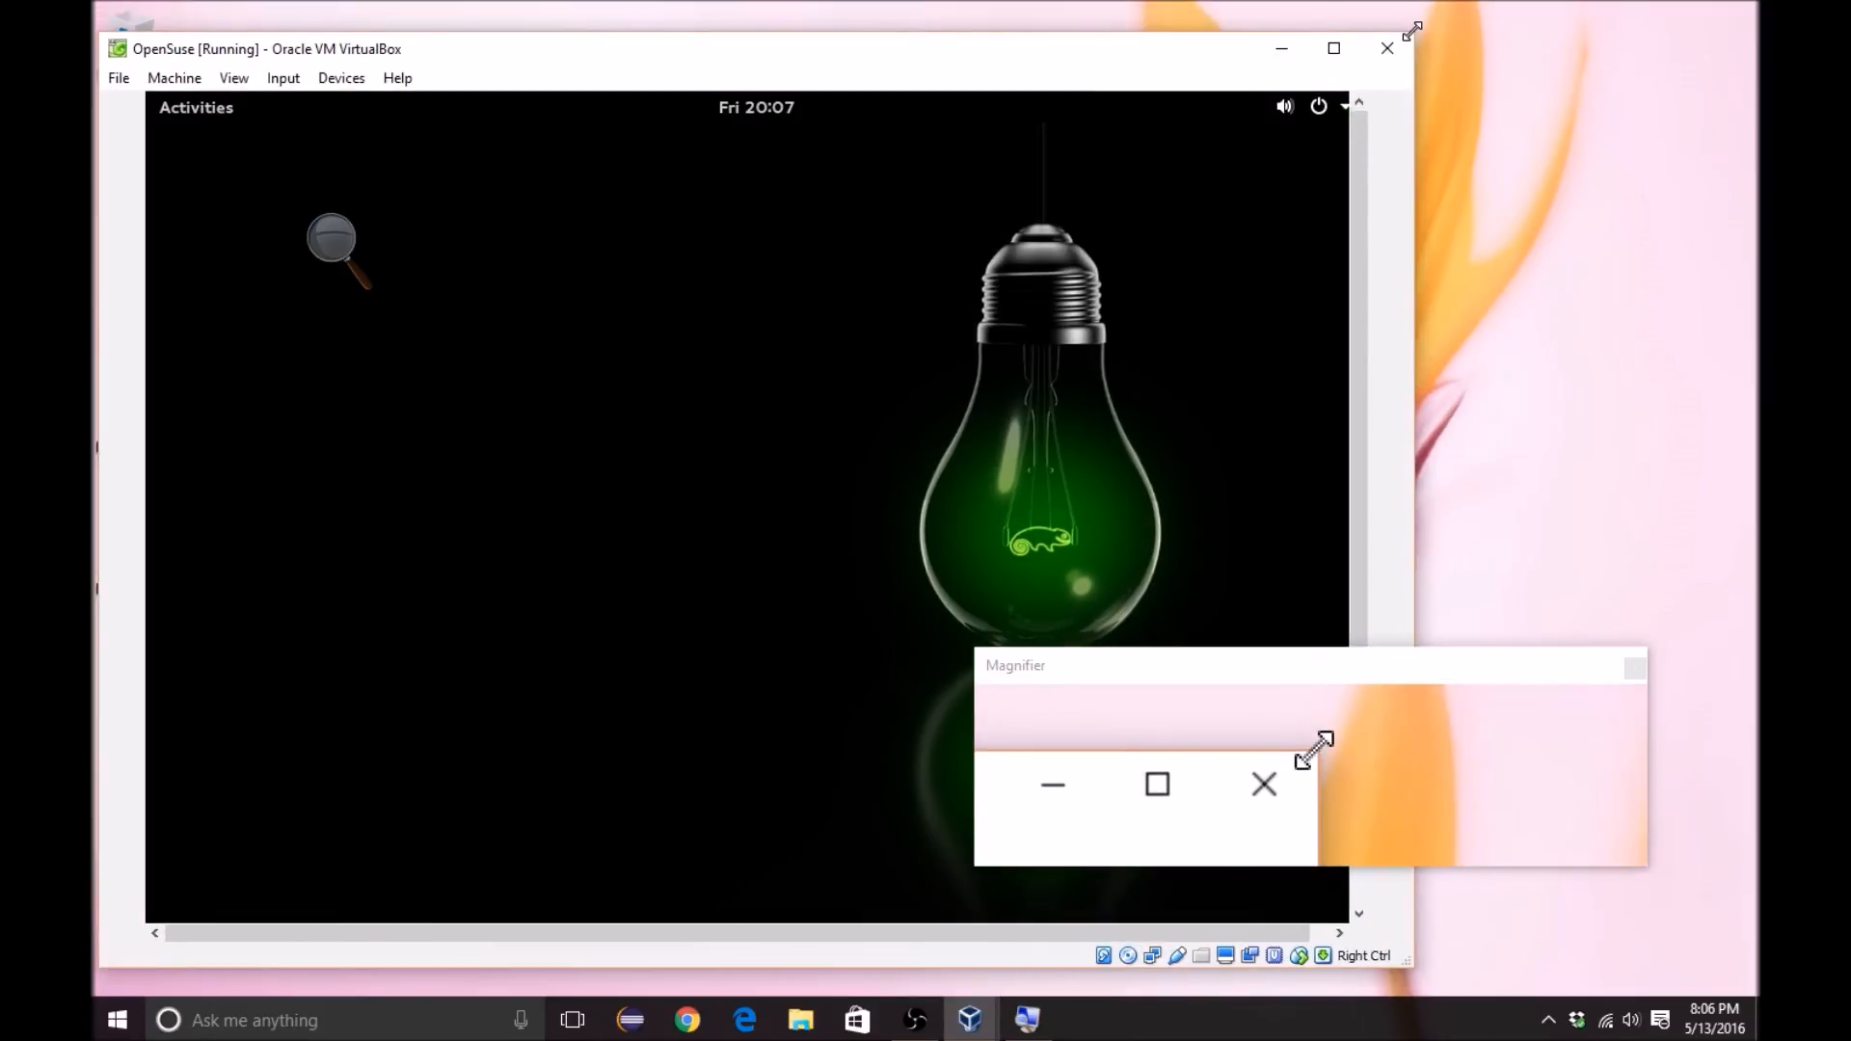
{"action": "left_click_drag", "start_coordinate": [1210, 665], "coordinate": [946, 662]}
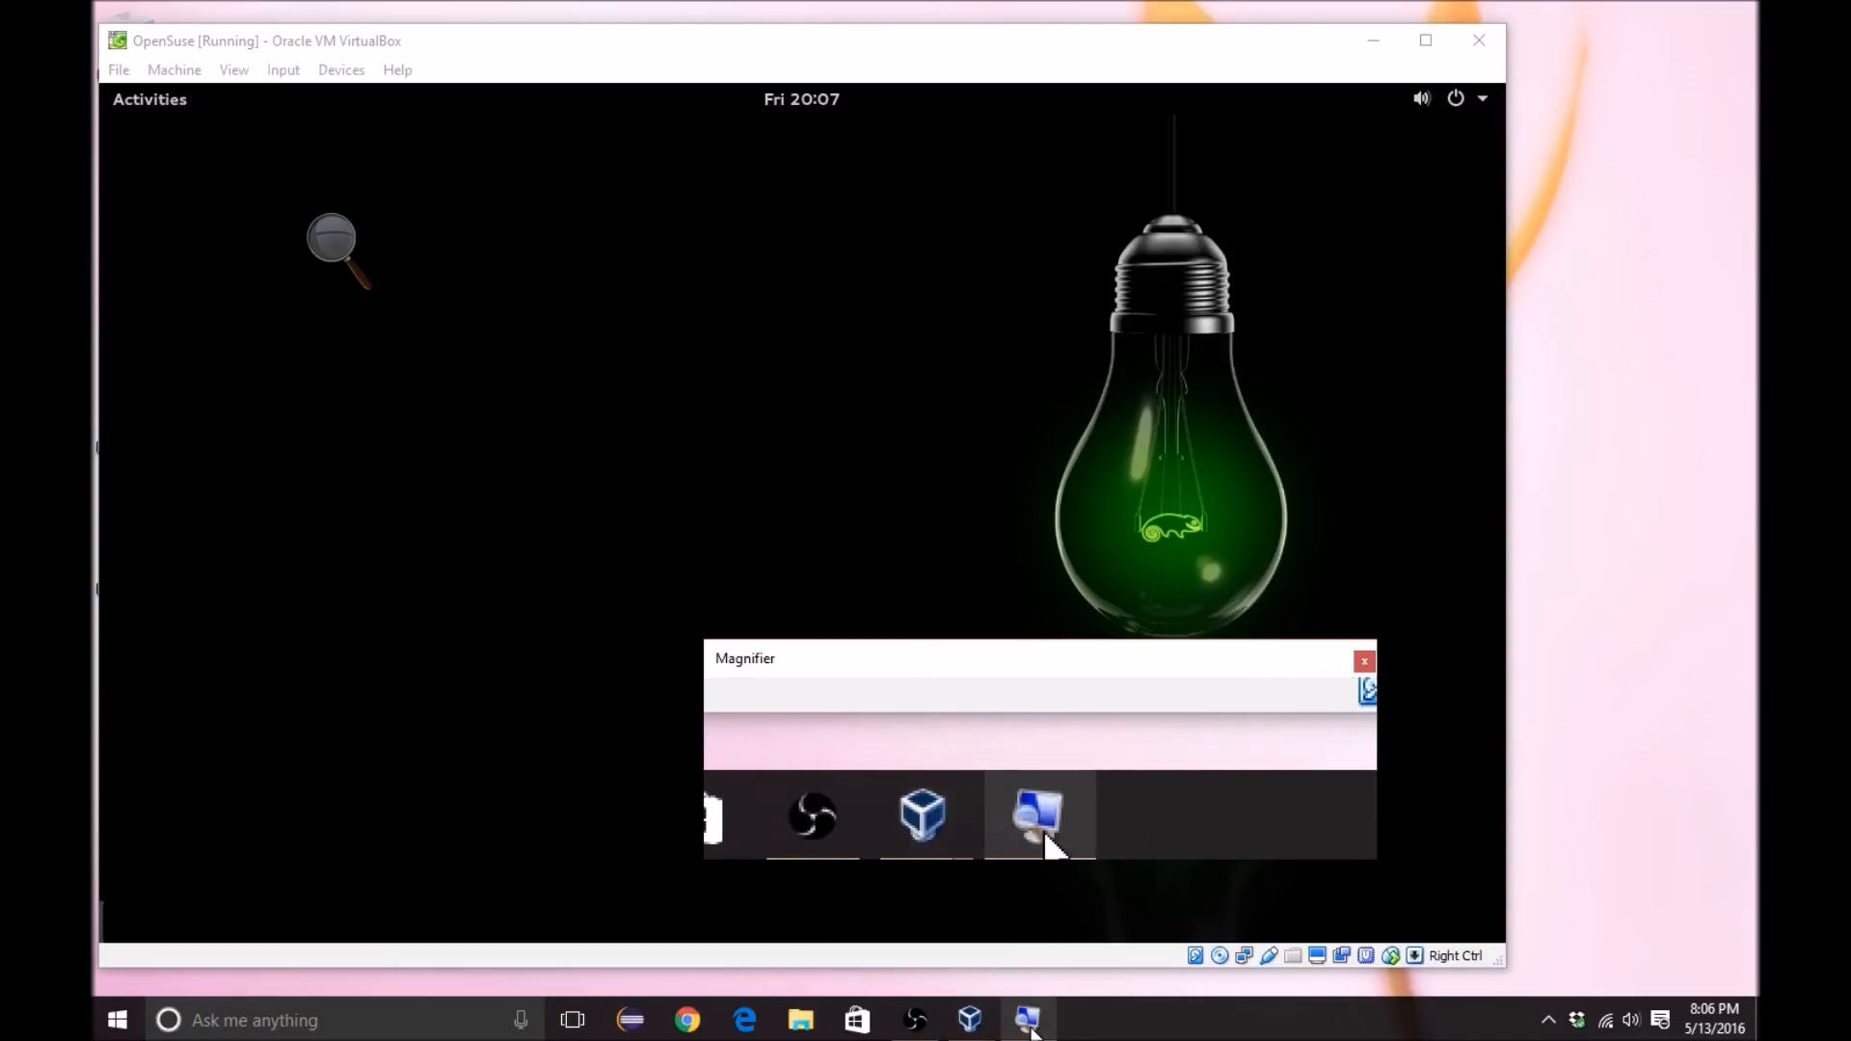
{"action": "left_click", "coordinate": [930, 1033]}
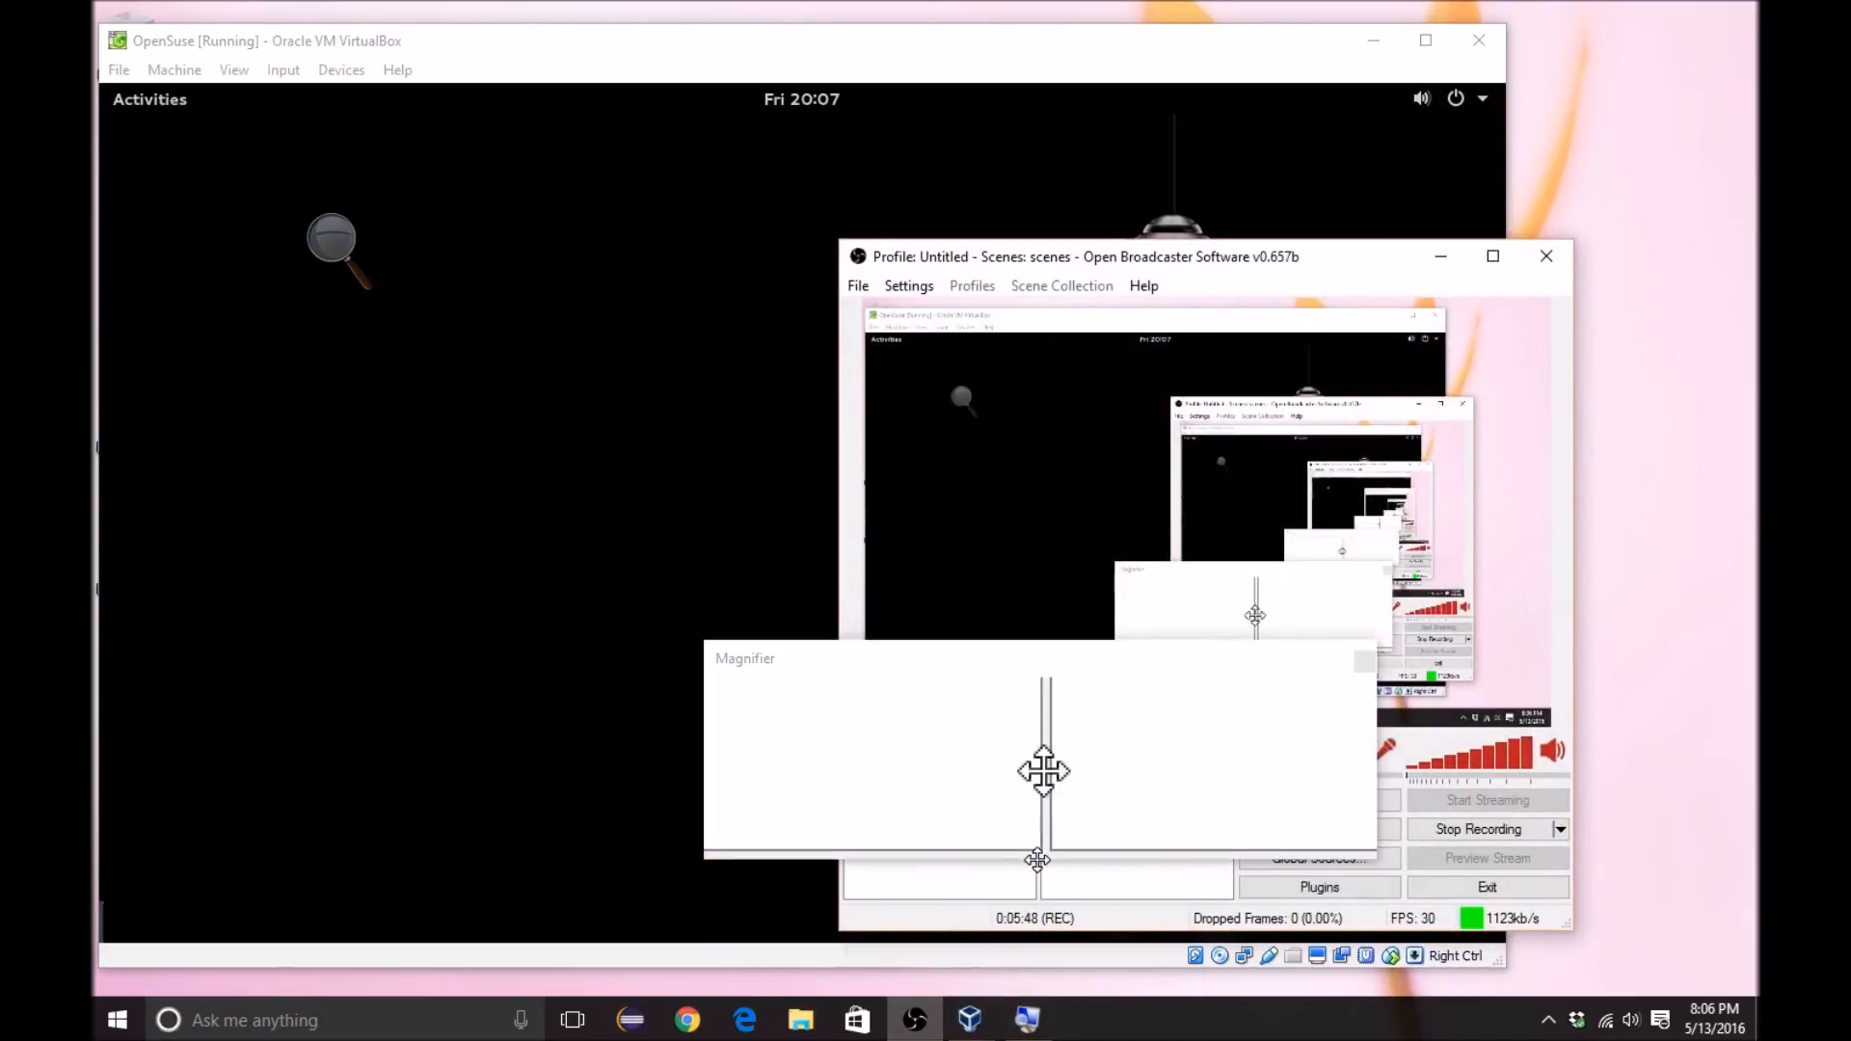